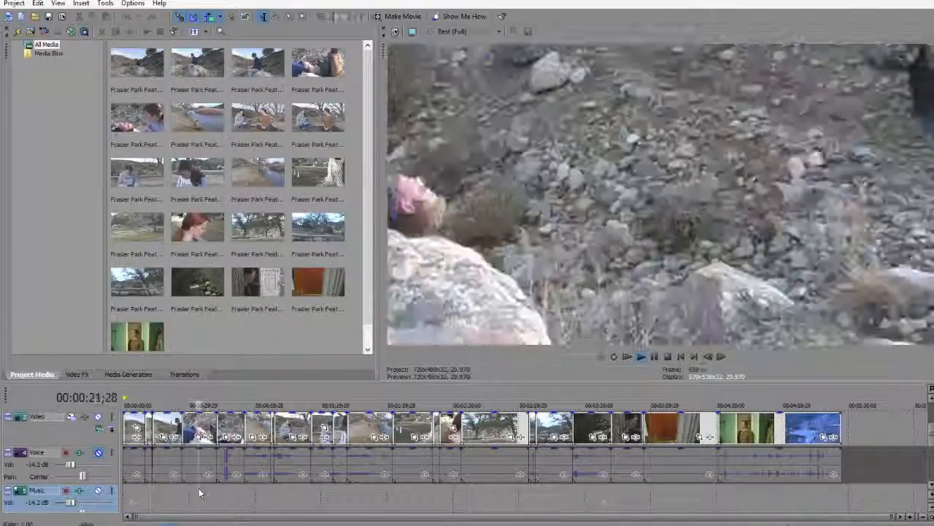
Step: Play the rough cut from several points along the timeline to review the scenes between about 0:33 and 2:13
click(198, 492)
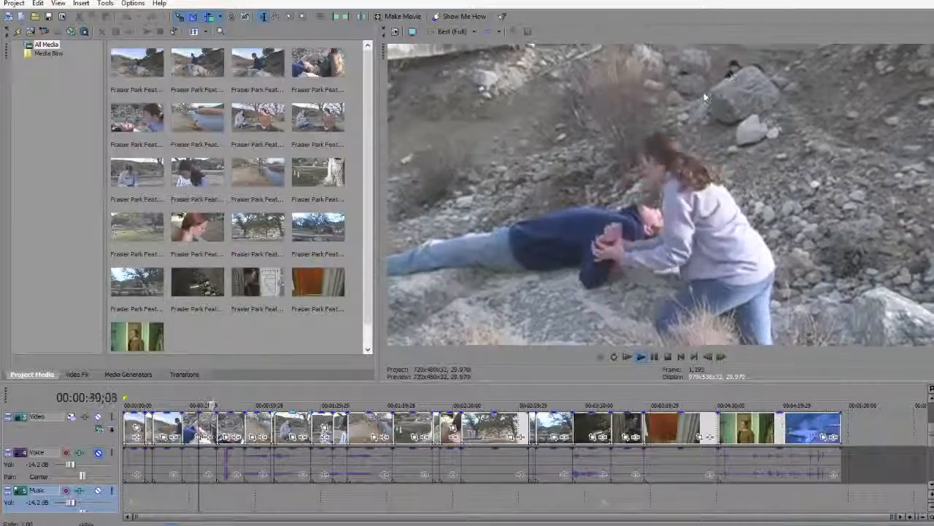
click(237, 496)
click(265, 493)
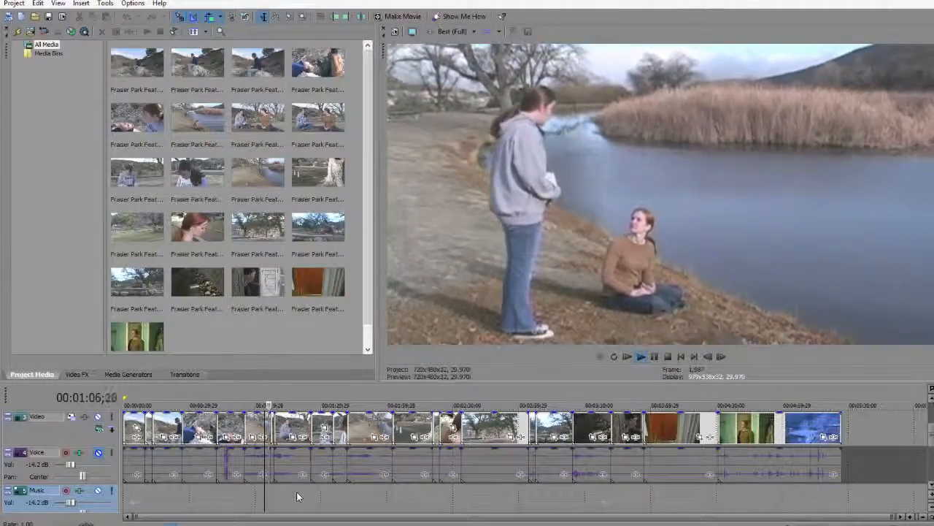
click(296, 495)
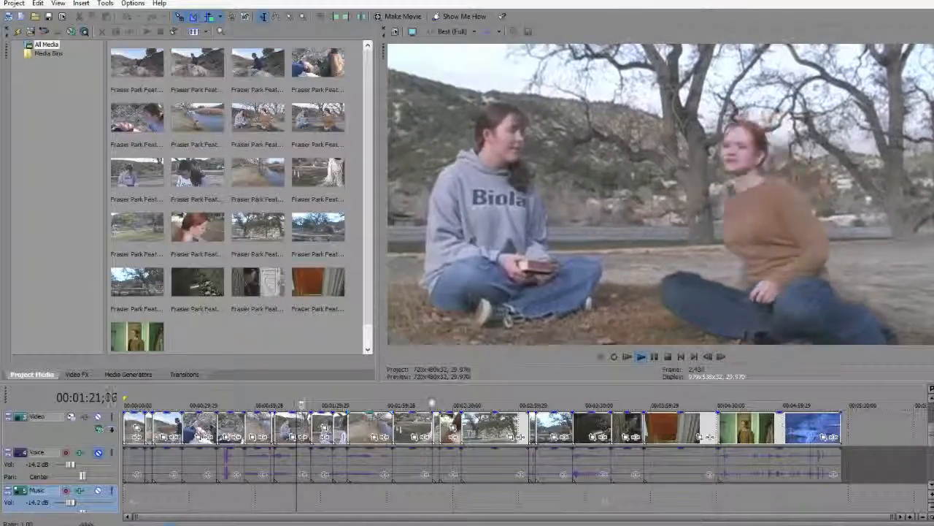
click(321, 495)
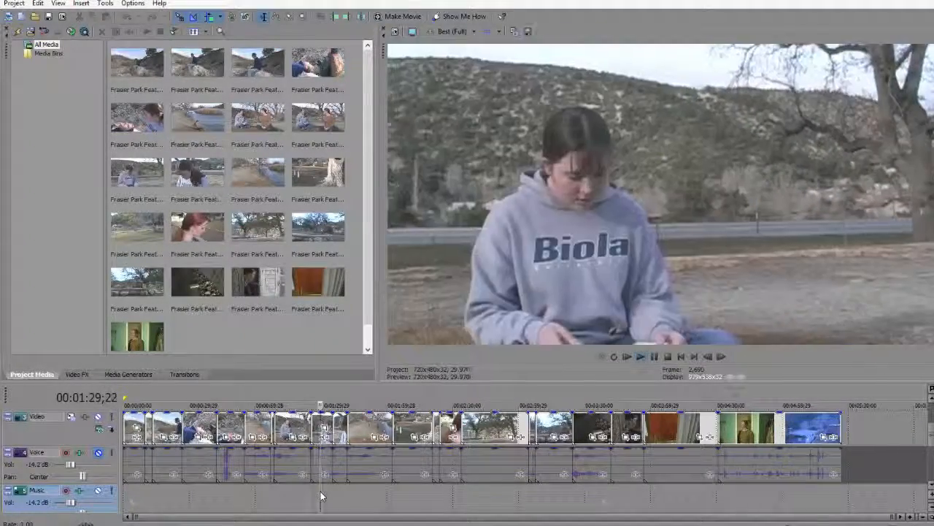
click(371, 495)
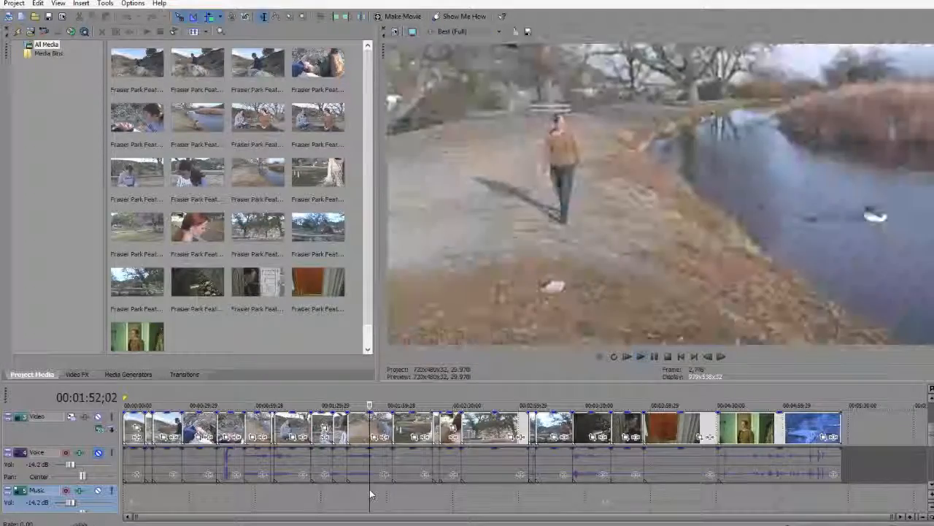
click(416, 494)
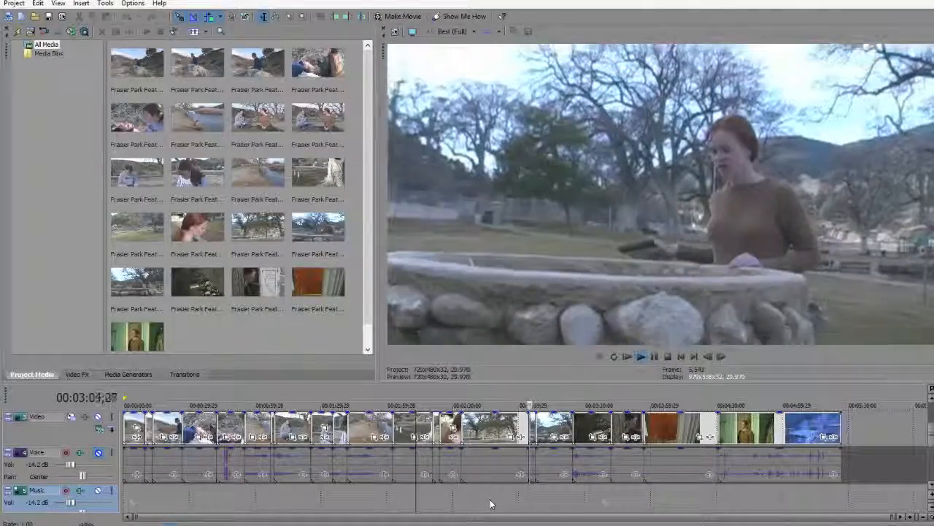
key(space)
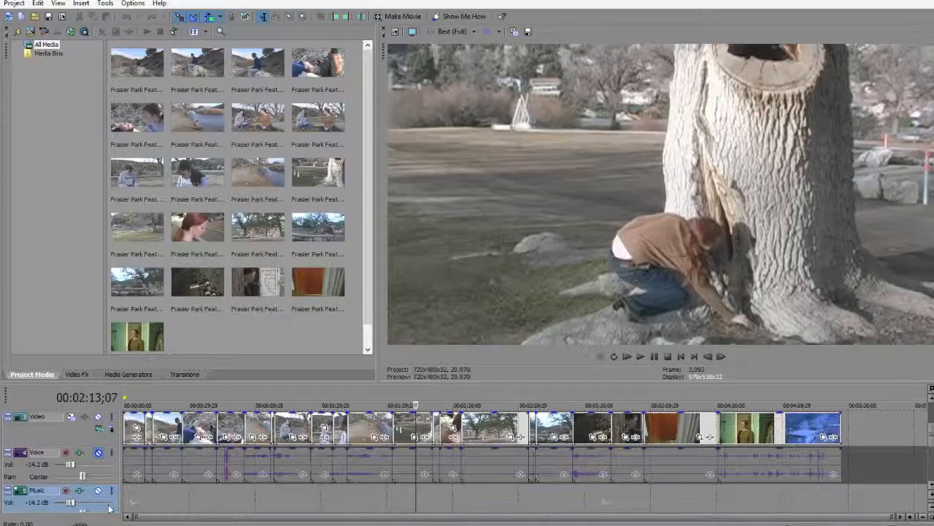
Step: Review the opening shots and delete the short second clip at about 10 seconds, closing the gap
click(126, 502)
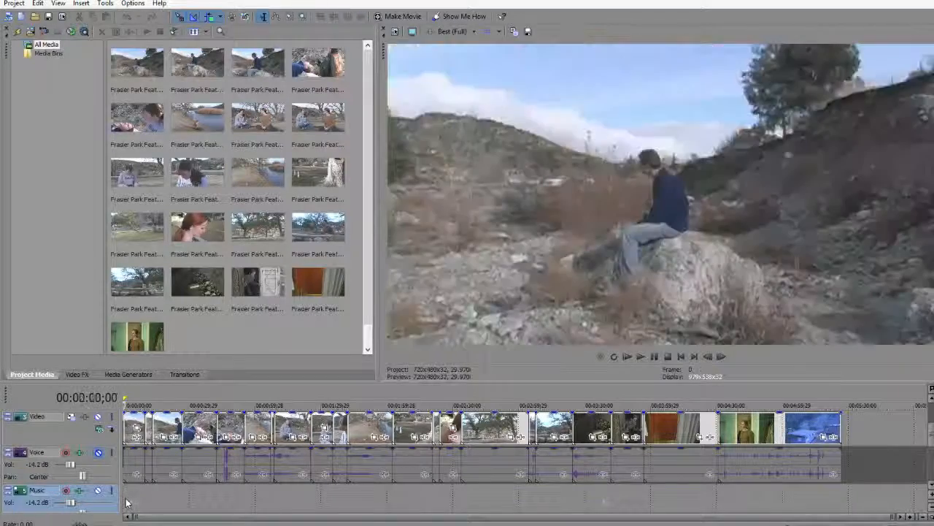
click(107, 465)
scroll(472, 460, up, 6)
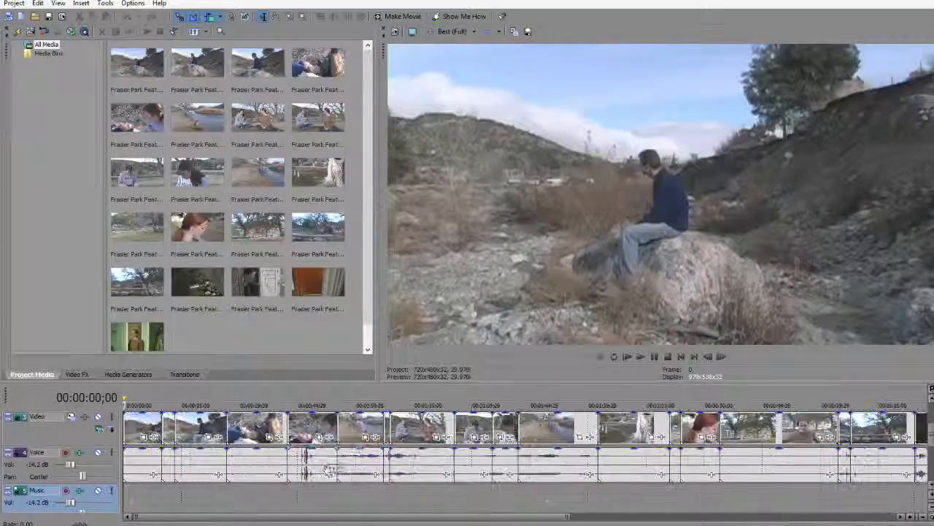
key(space)
scroll(262, 472, up, 2)
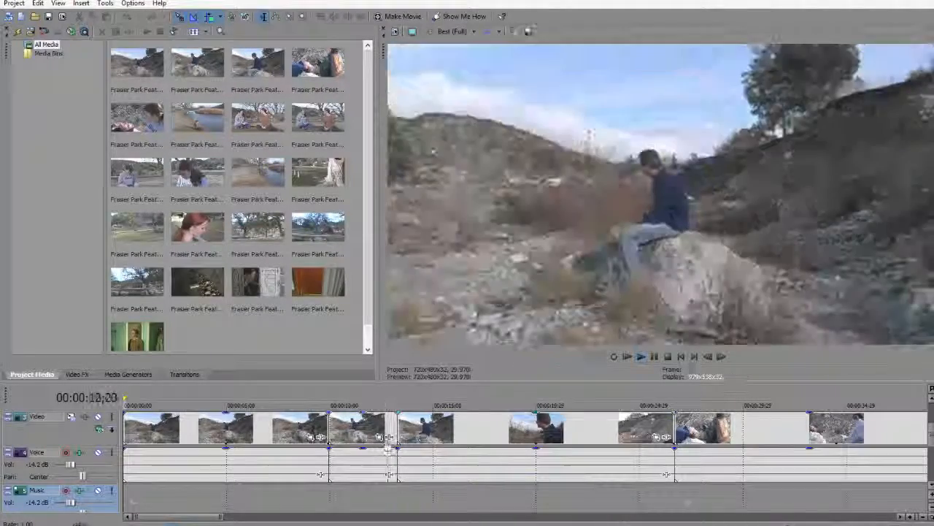
key(space)
click(344, 497)
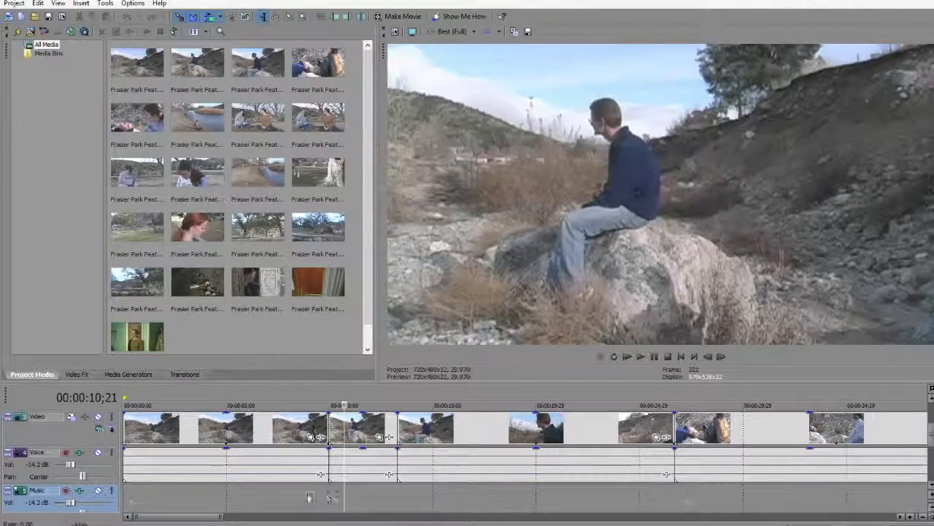
click(291, 497)
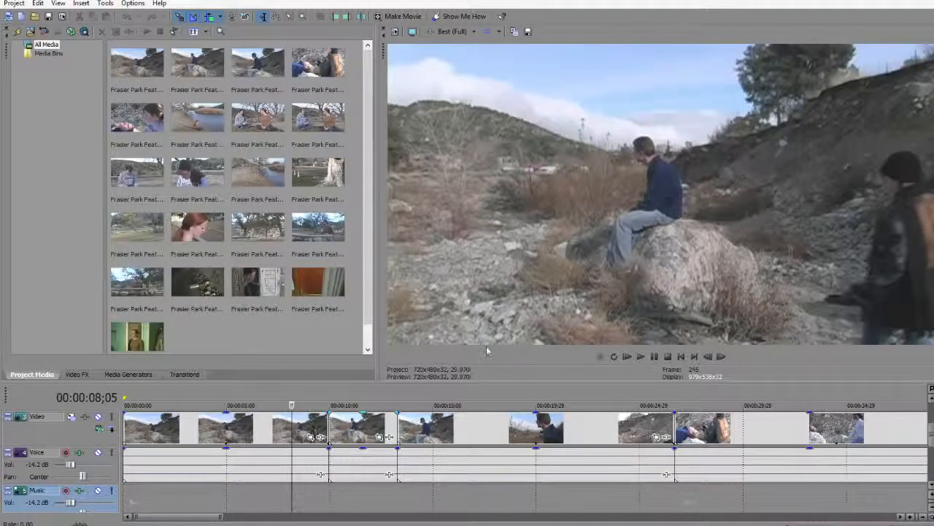
click(349, 425)
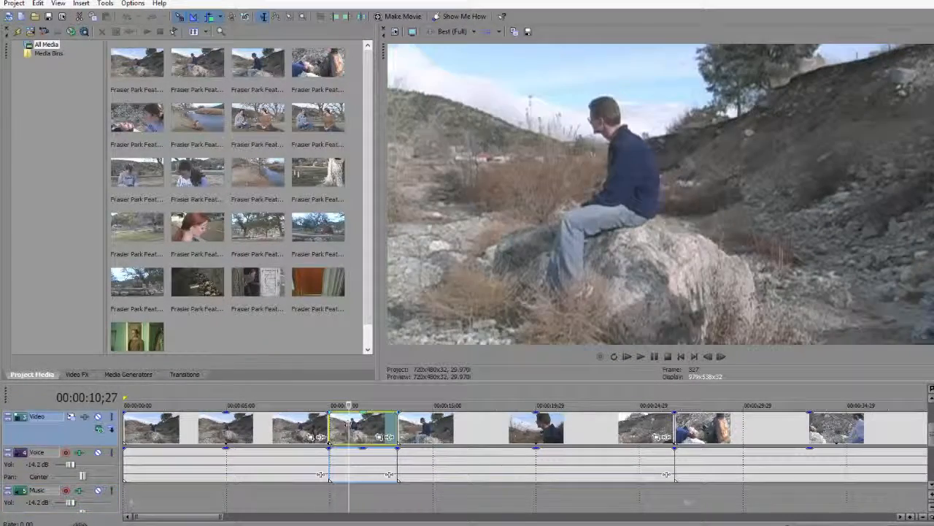
key(Delete)
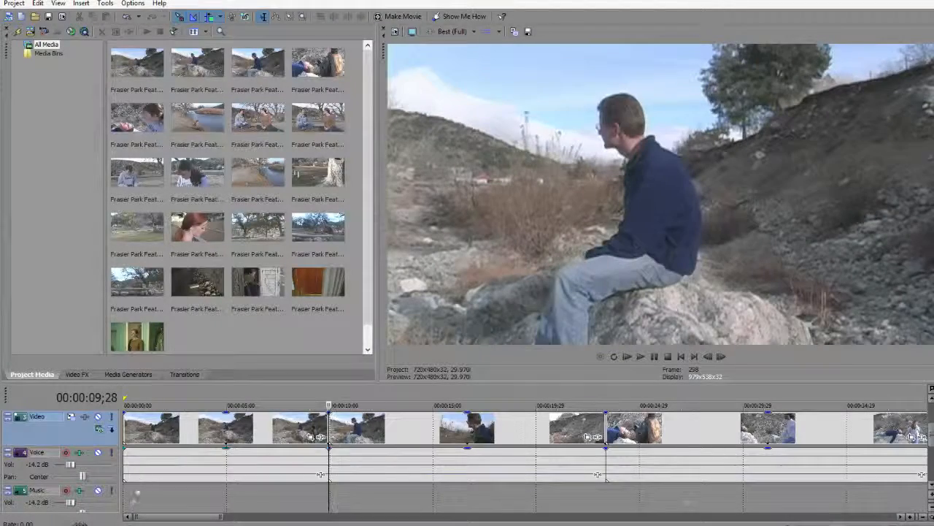
Step: Split the first clip at 00:00:01;11 and delete the piece before the split, closing the gap
click(122, 500)
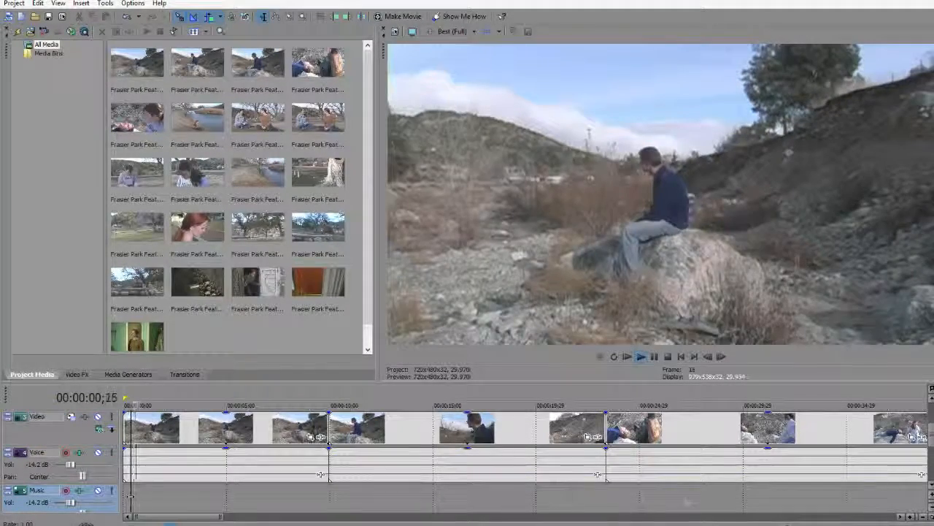
key(space)
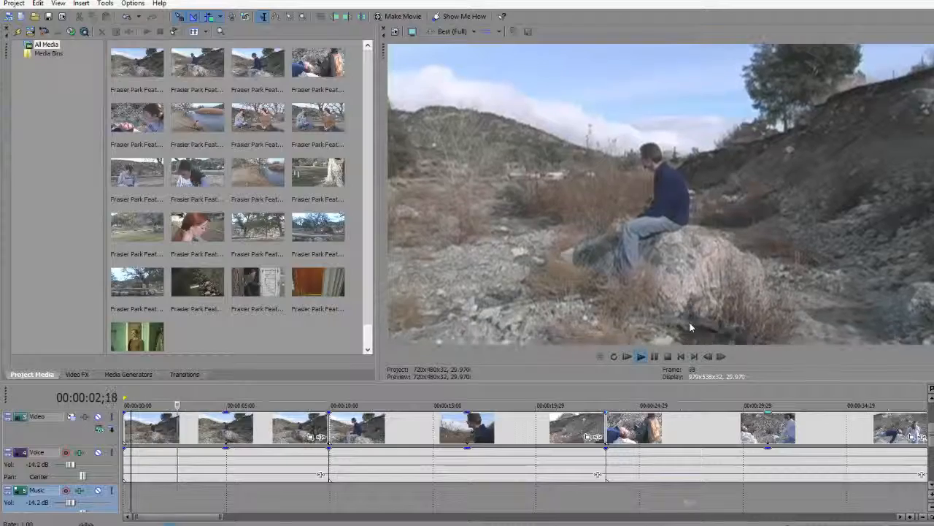
key(space)
key(space)
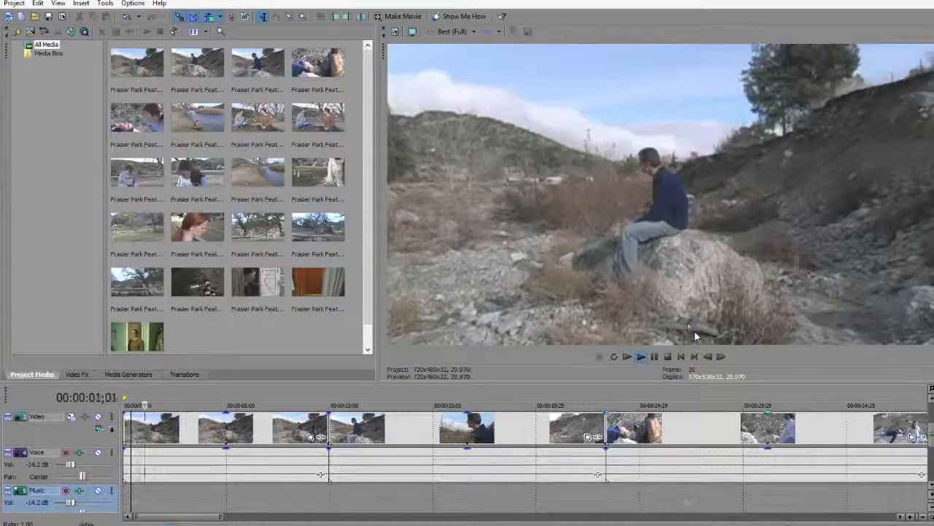
key(space)
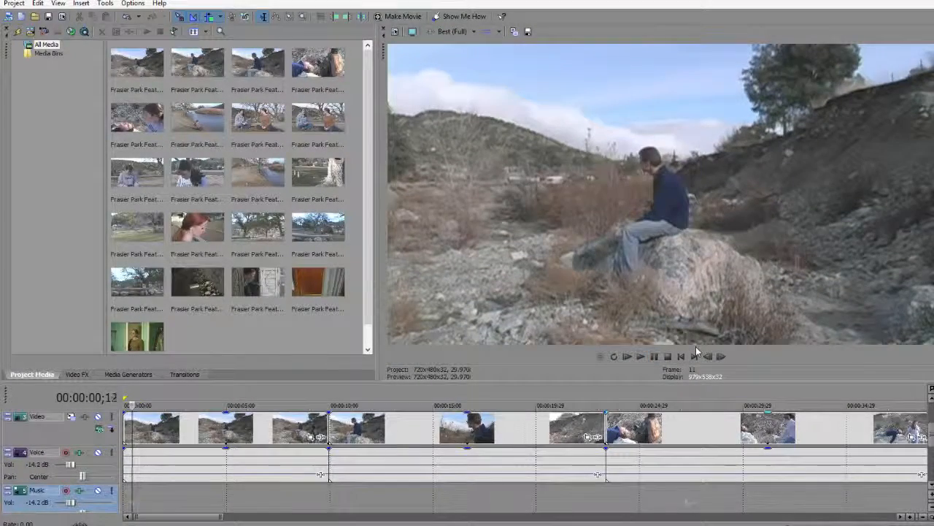
key(space)
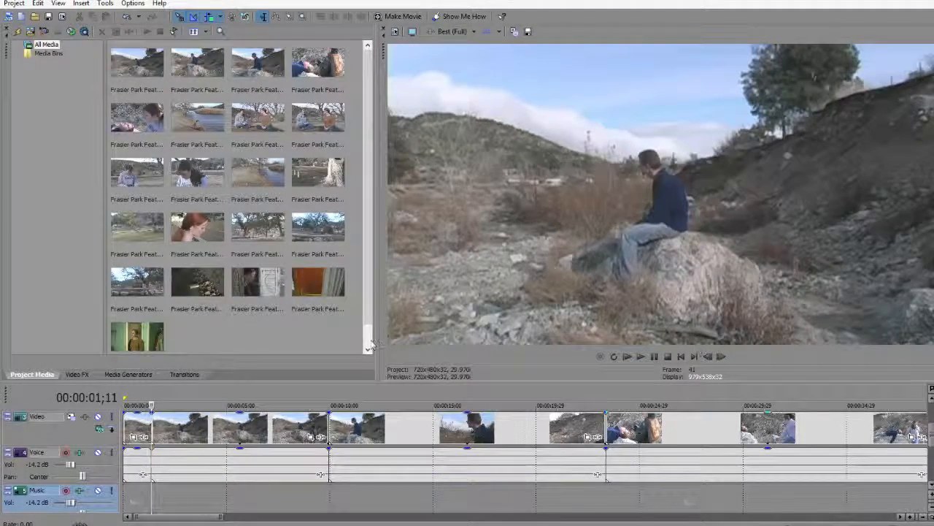
click(144, 426)
key(Delete)
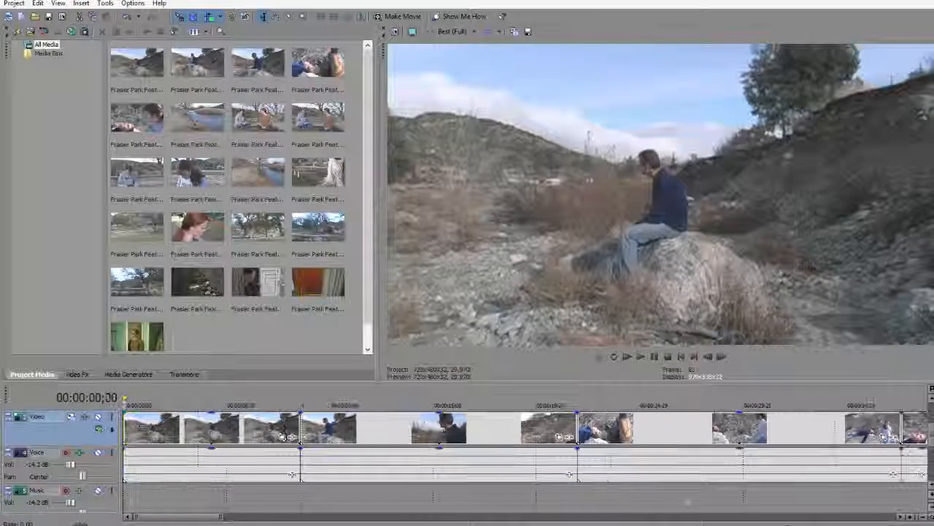
Step: Play the first clip from its start to check the new opening
key(Home)
key(space)
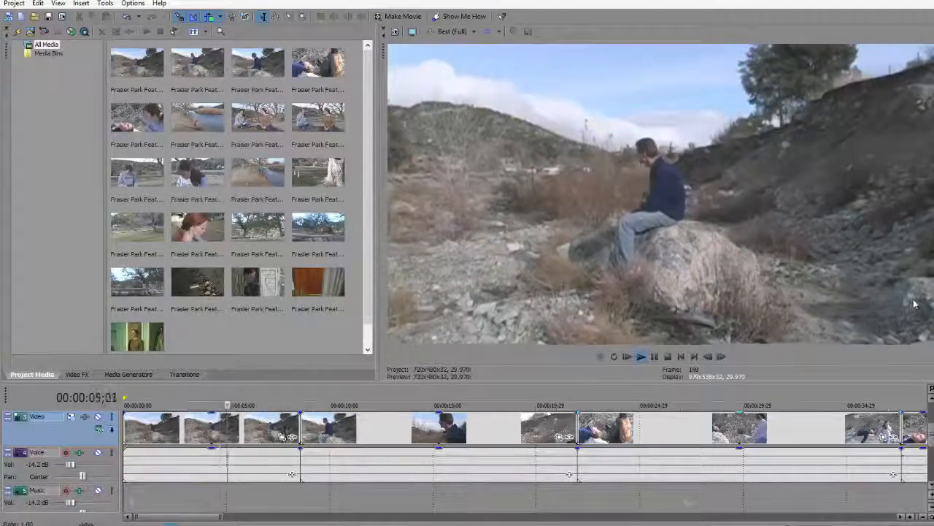
key(space)
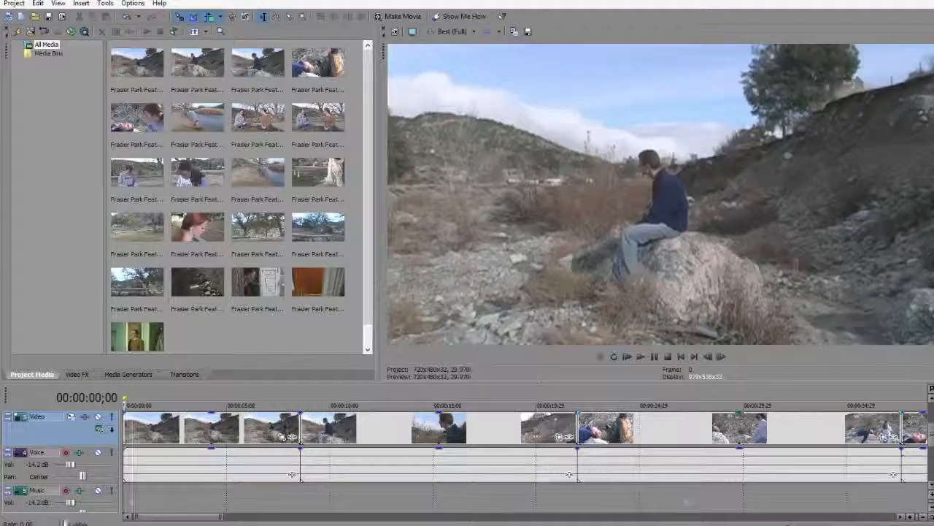
Step: Split the first clip at 00:00:06;09, just before the approaching figure fully enters, and delete the piece after the split
click(152, 497)
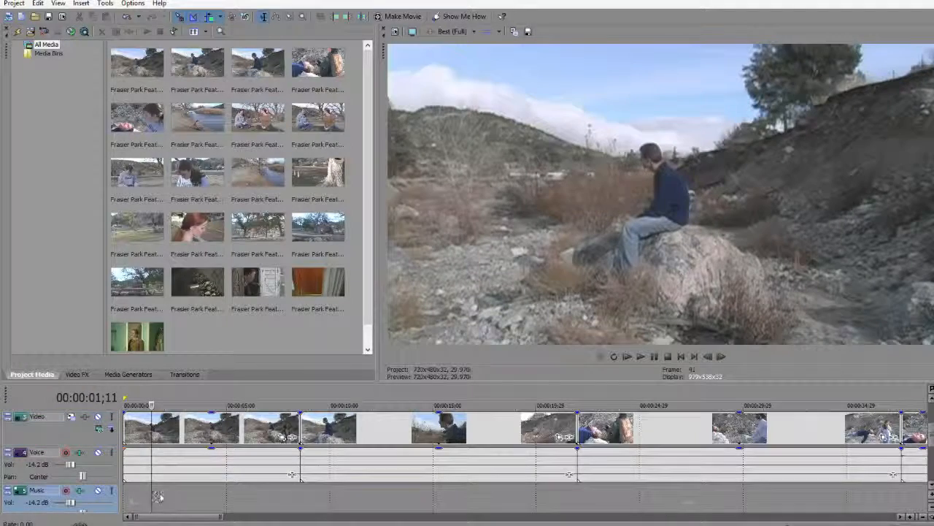
click(178, 500)
key(space)
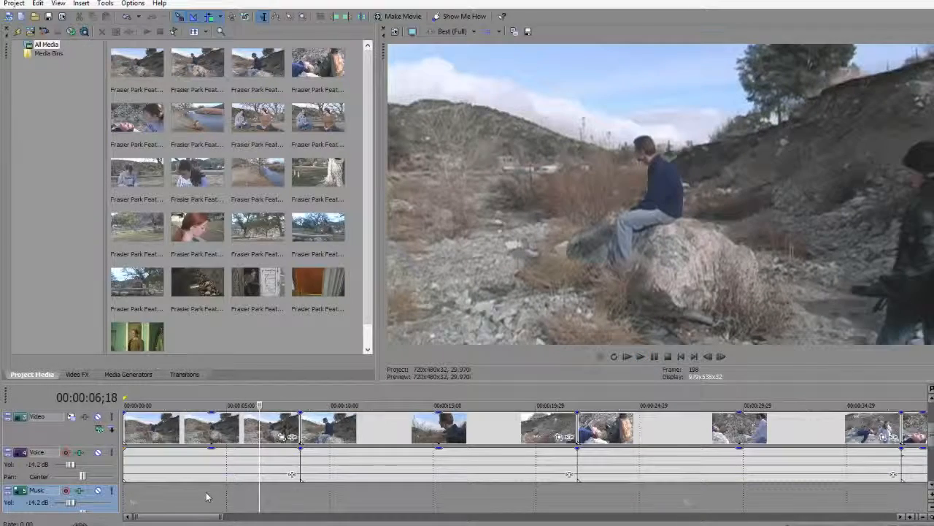
key(Left)
key(Left)
key(Left)
key(Left)
key(Left)
key(Left)
key(Left)
key(Left)
key(Left)
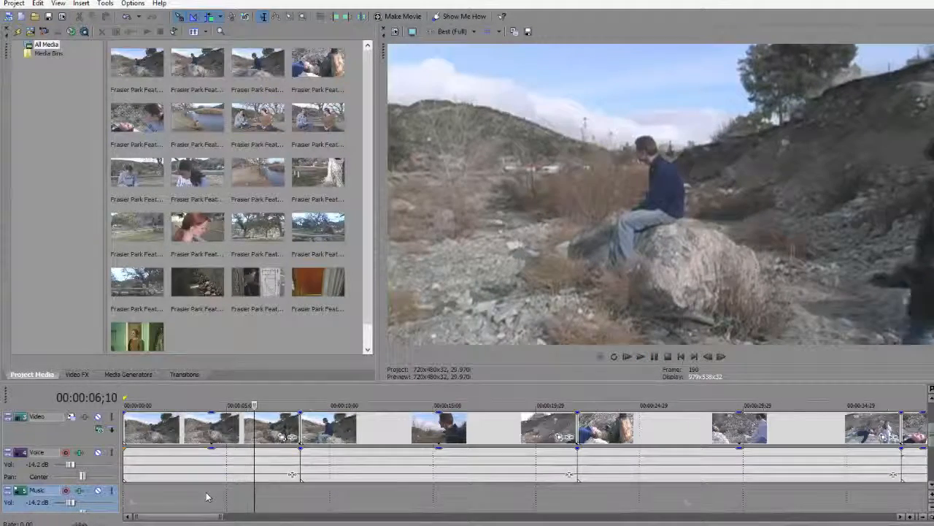
key(s)
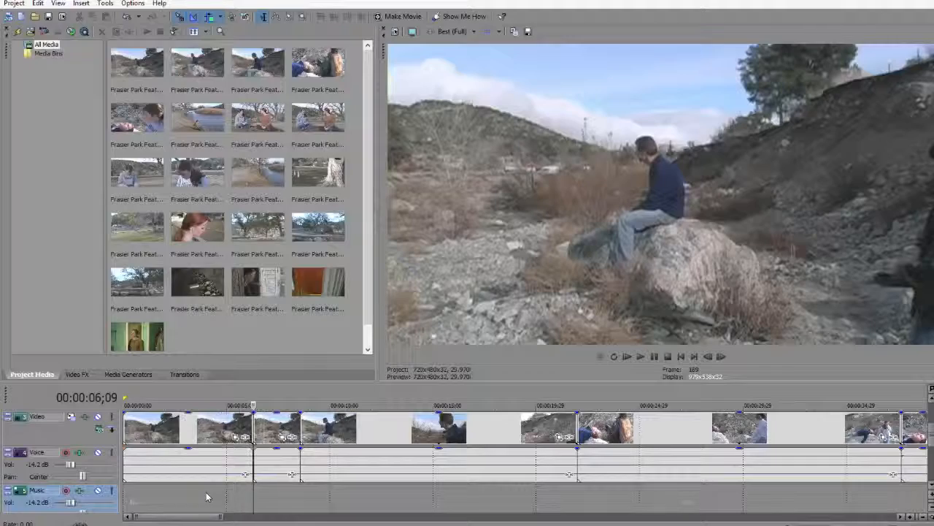
click(291, 423)
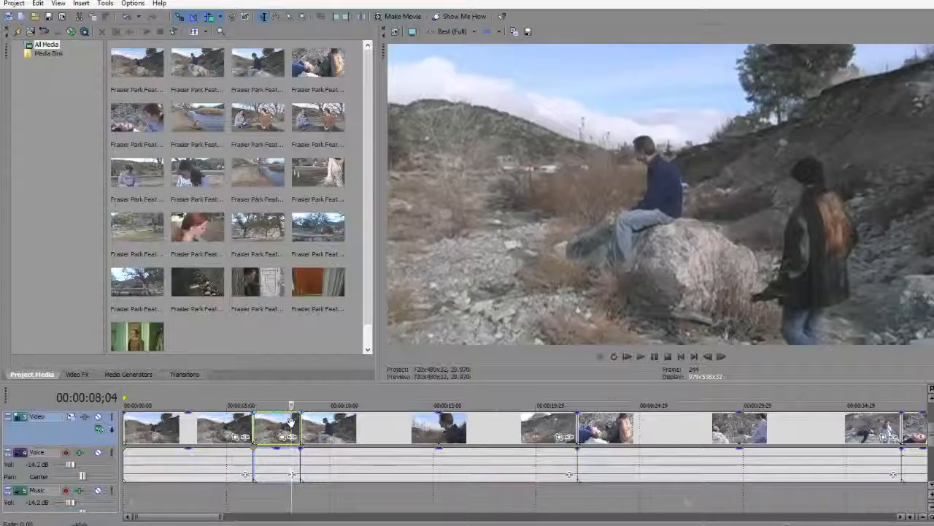
key(Delete)
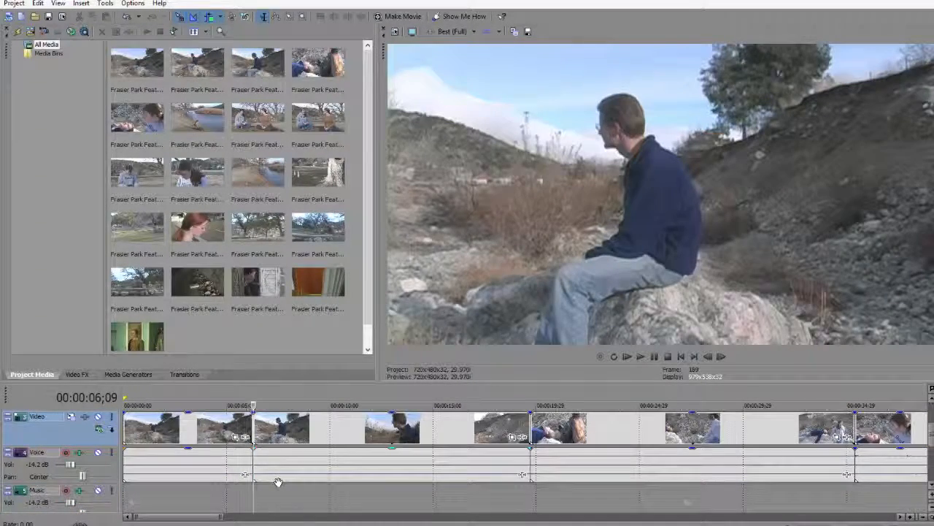
Step: Split the second clip at 00:00:08;13 and delete the piece before the split so its action follows the first shot
key(space)
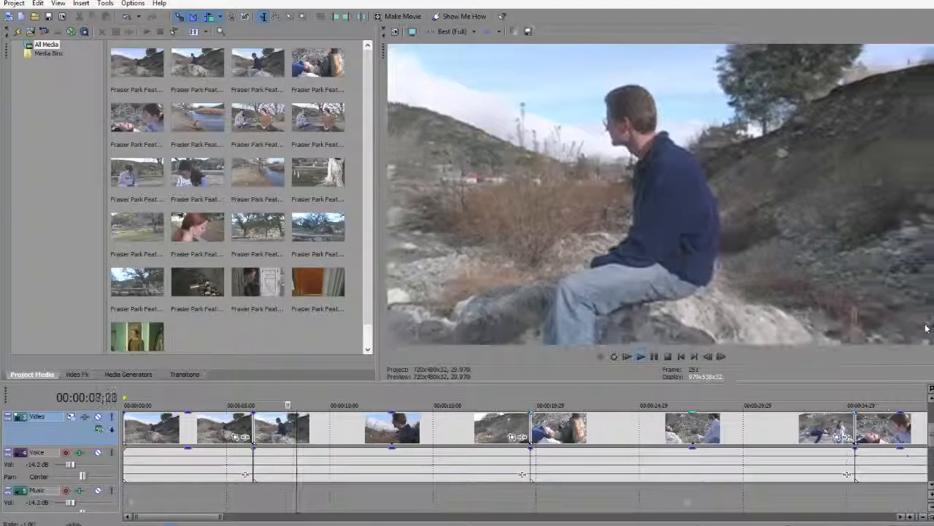
key(space)
key(space)
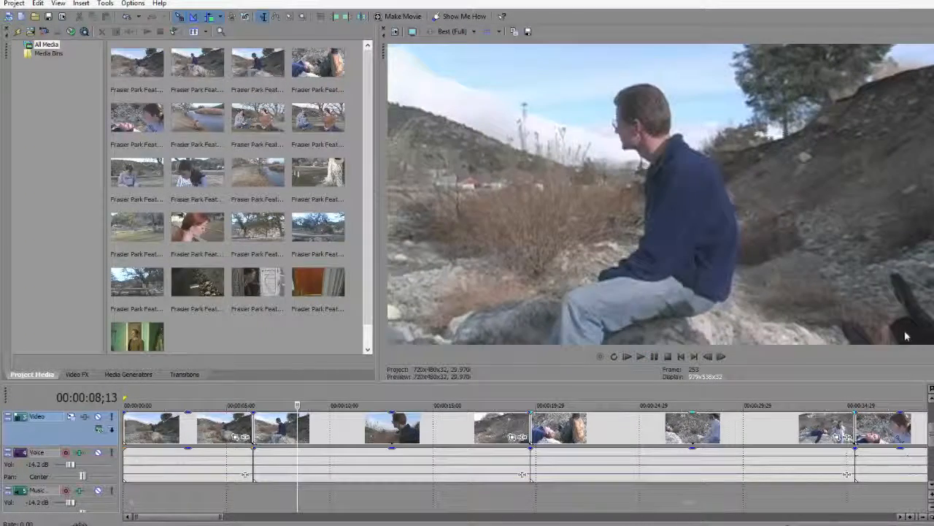
key(s)
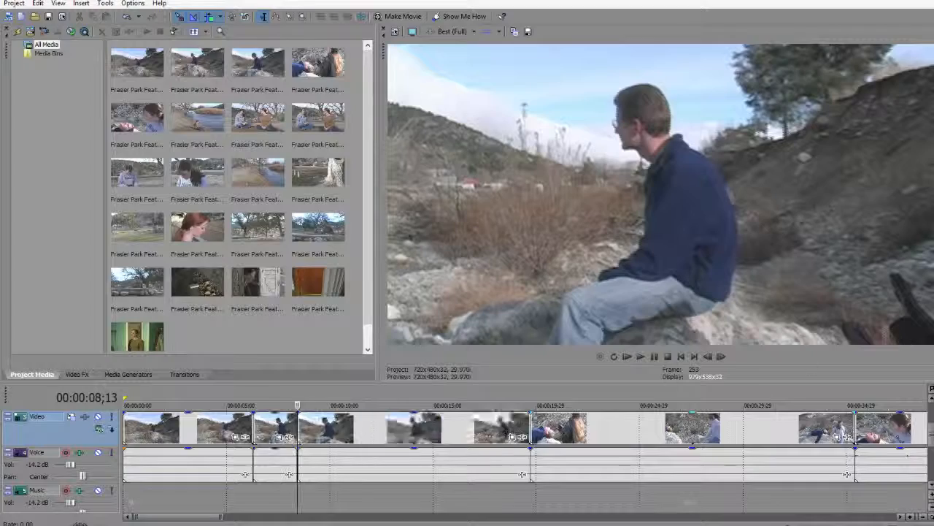
click(278, 429)
key(Delete)
Step: Play forward and backward across the cut between the first and second clips to check the continuity of the action
click(226, 503)
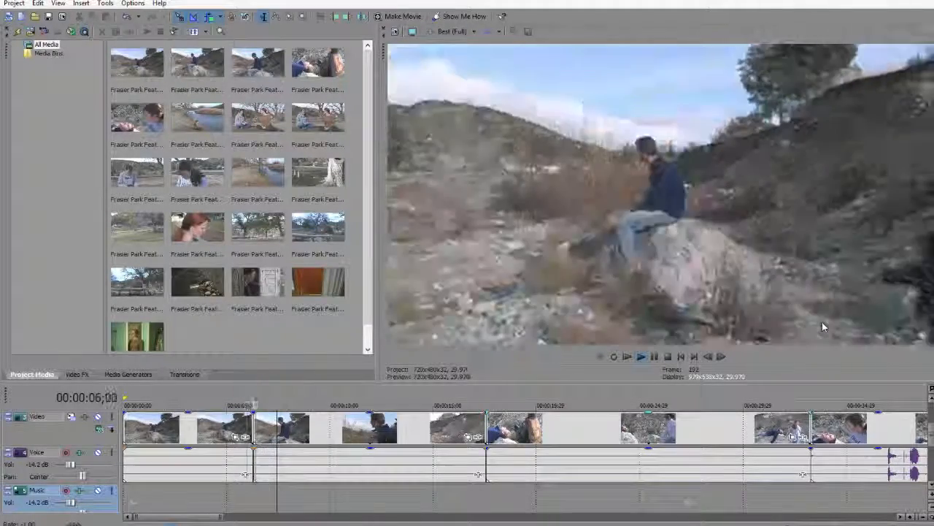
key(k)
key(l)
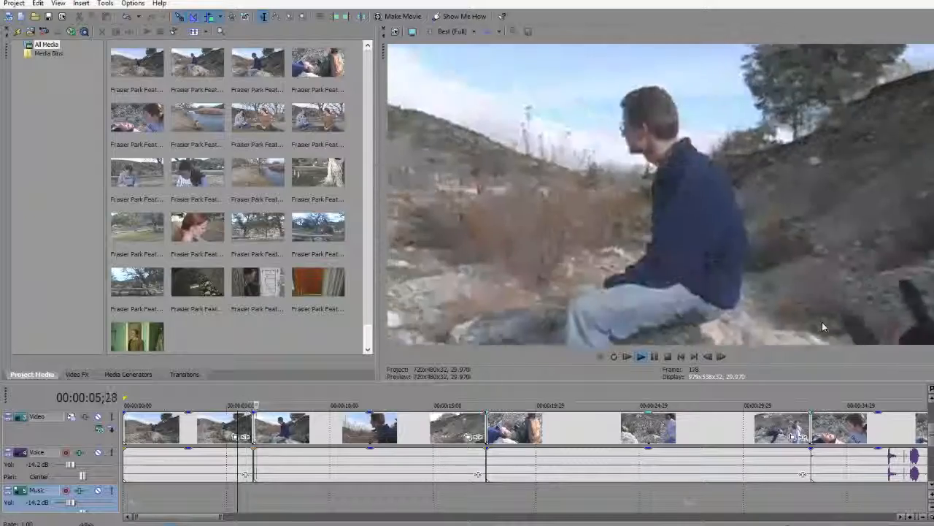
key(k)
key(j)
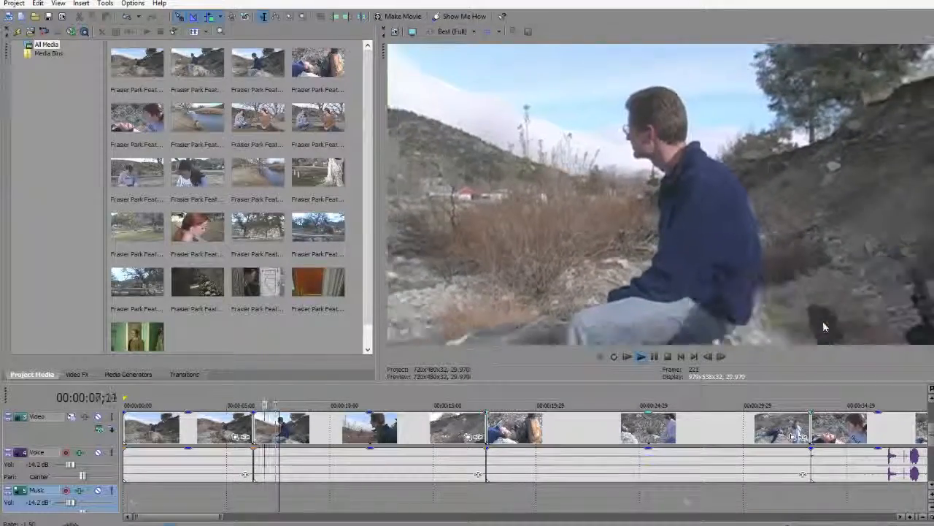
key(k)
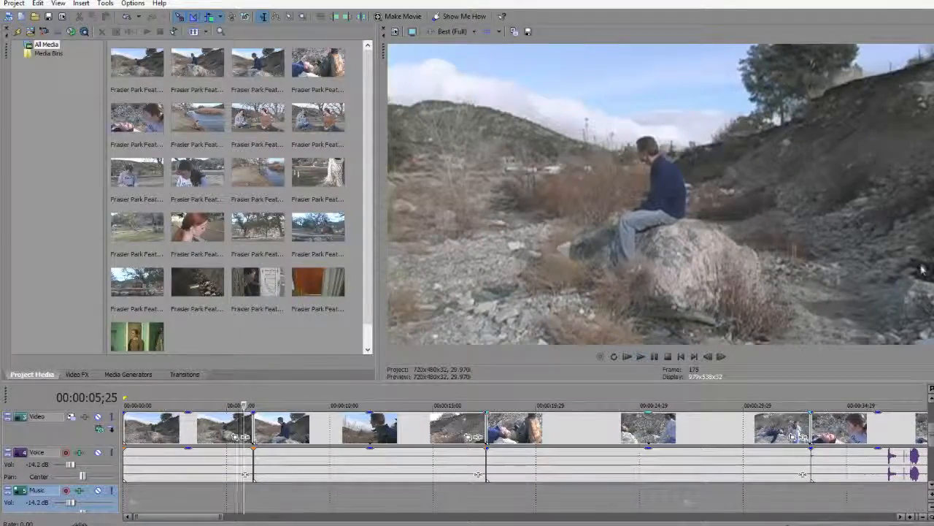
Step: Split the second clip at 00:00:06;29 and delete the piece before the split
key(l)
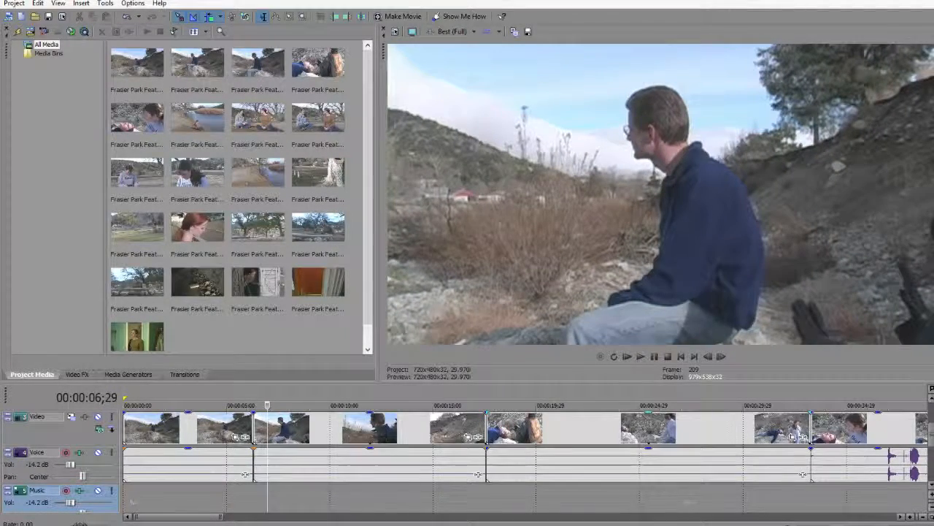
key(s)
click(257, 437)
key(Delete)
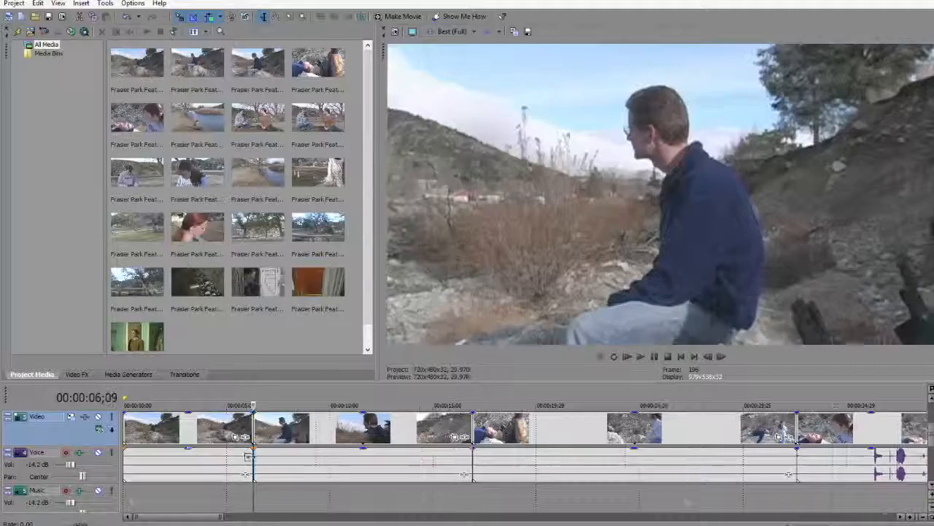
Step: Play forward and backward over the cut from the first to the second clip to judge the tightened action
click(225, 495)
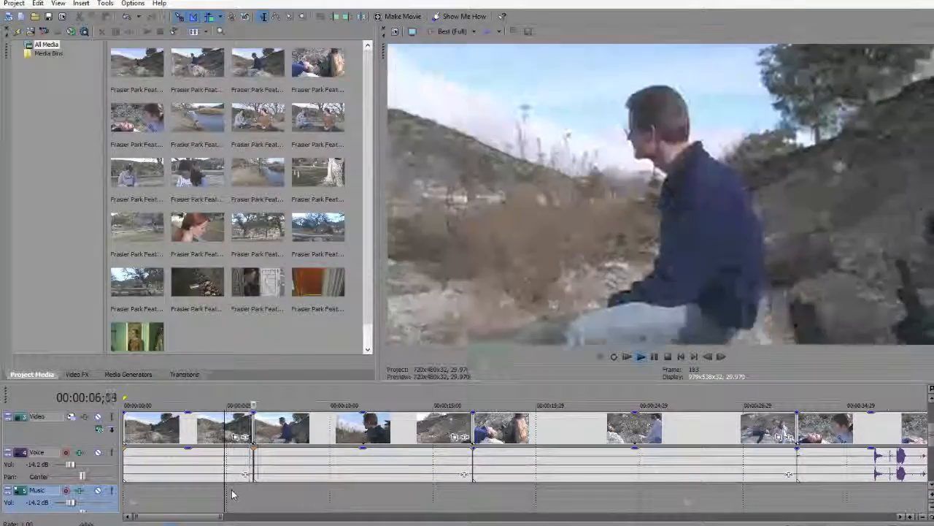
key(j)
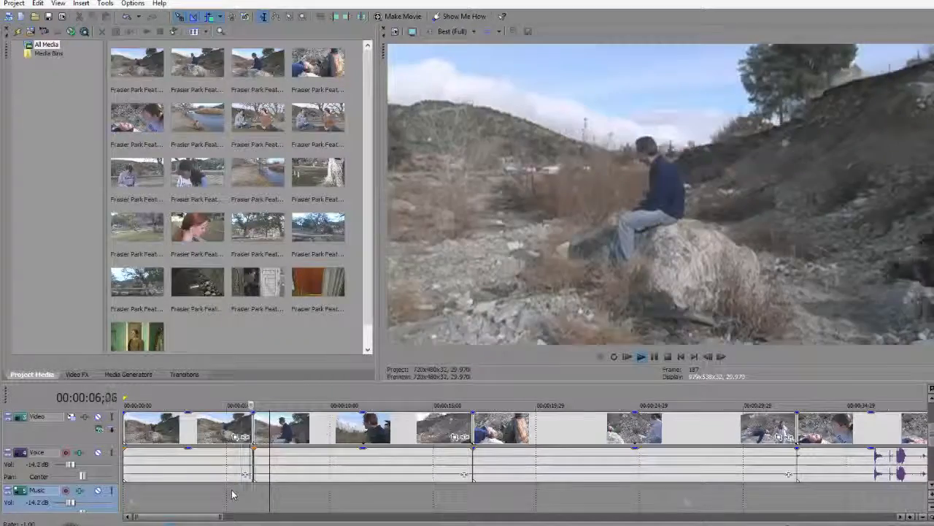
key(l)
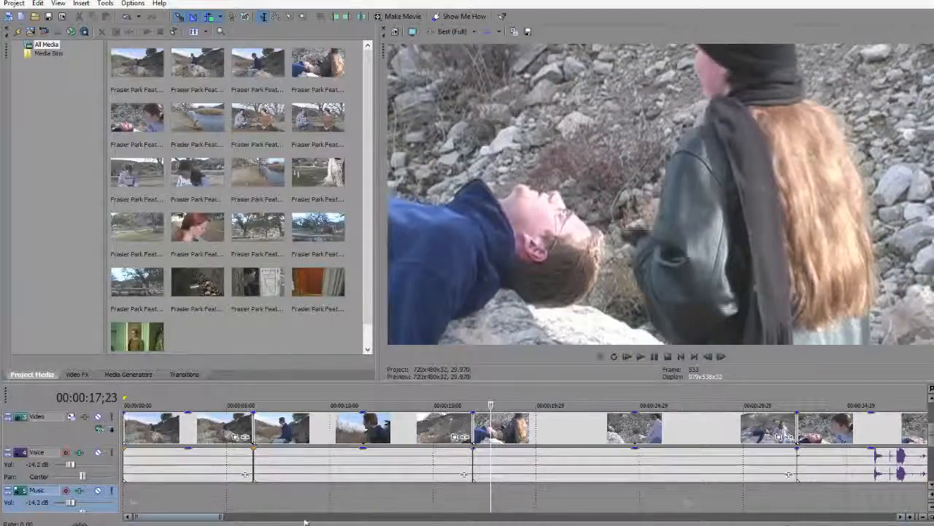
Step: Split the second clip at 00:00:11;18, as the gloved hands reach around the man, and delete the piece before the split
click(350, 494)
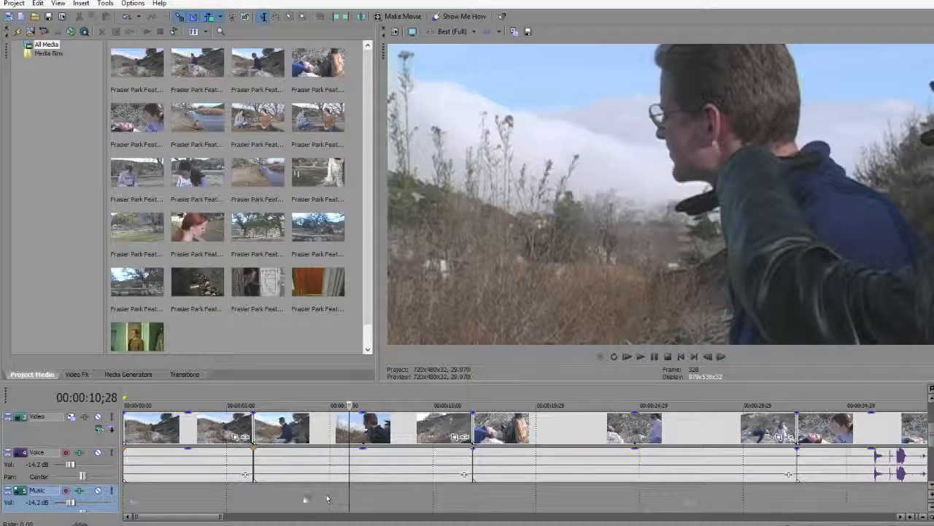
click(249, 498)
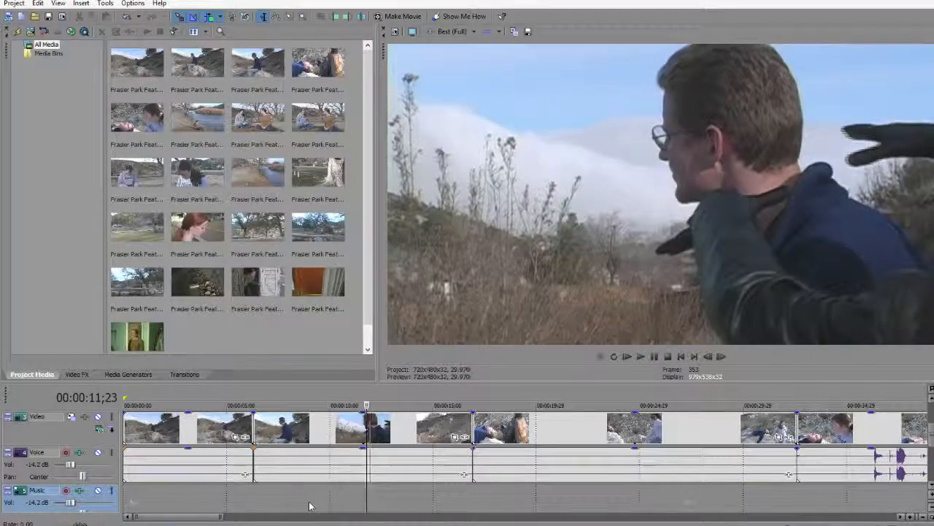
key(l)
key(j)
key(k)
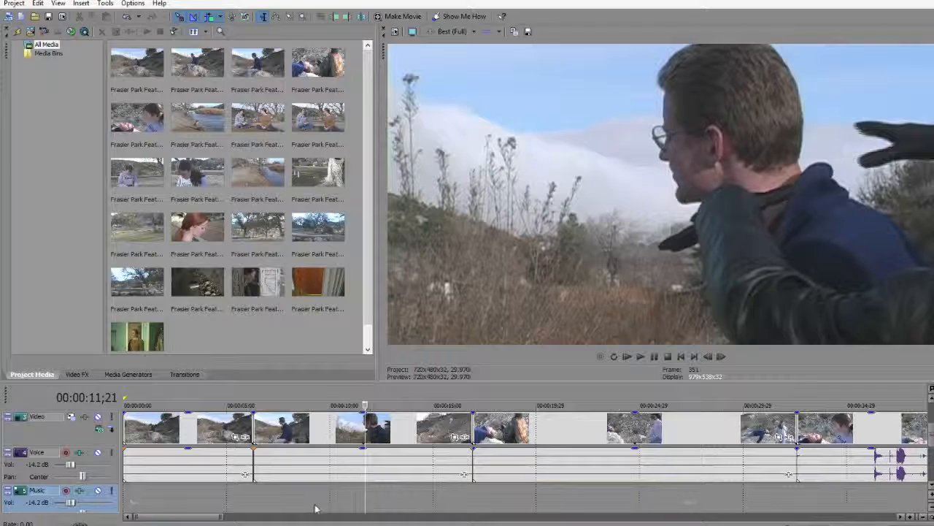
key(Left)
key(Left)
key(Left)
key(s)
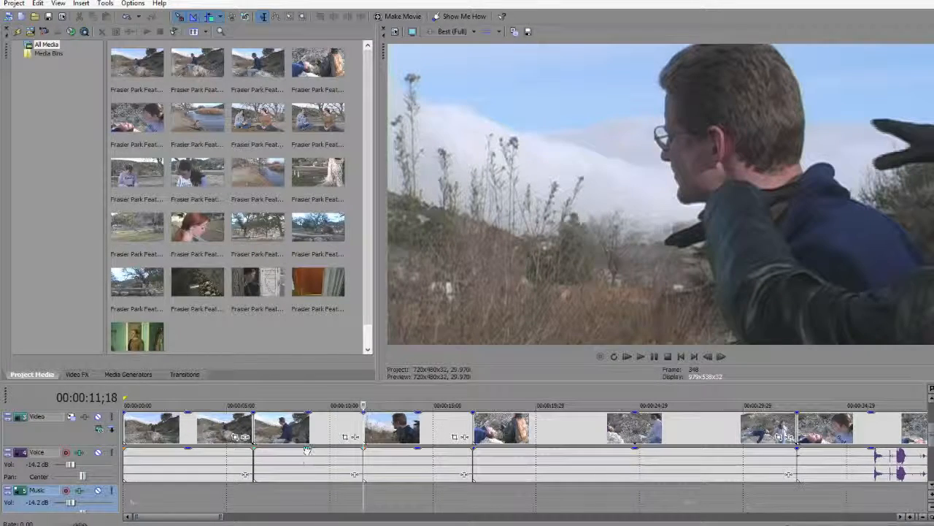
click(319, 428)
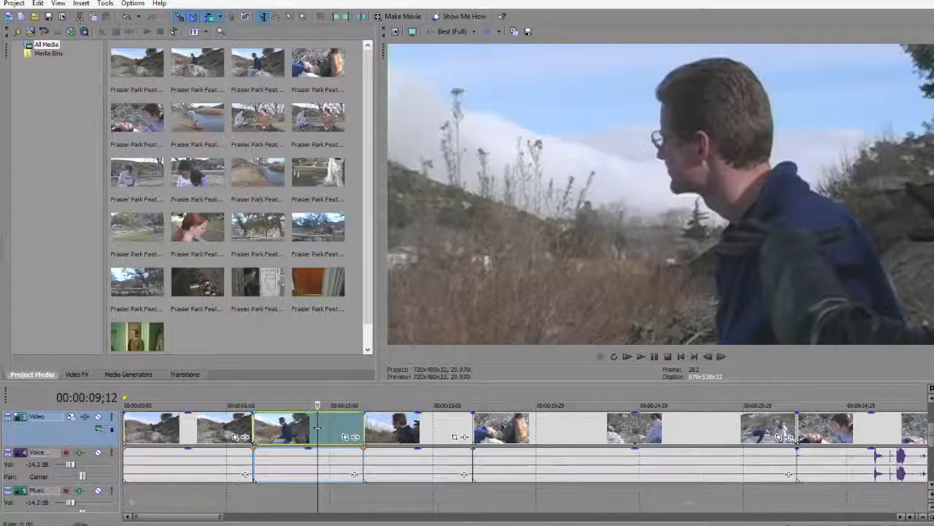
key(Delete)
Step: Play back and forth across the cut into the gloved-hands close-up to check how the wide shot leads into it
click(216, 501)
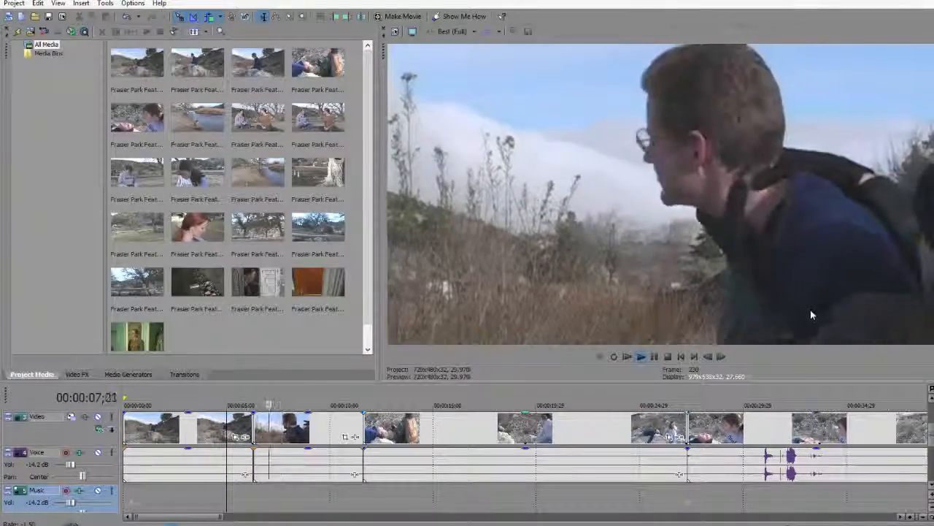
key(j)
key(l)
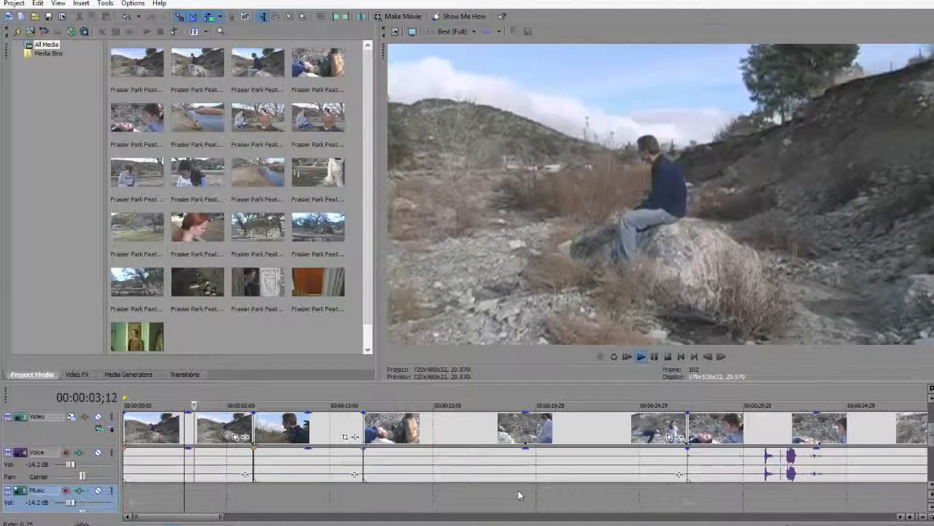
key(k)
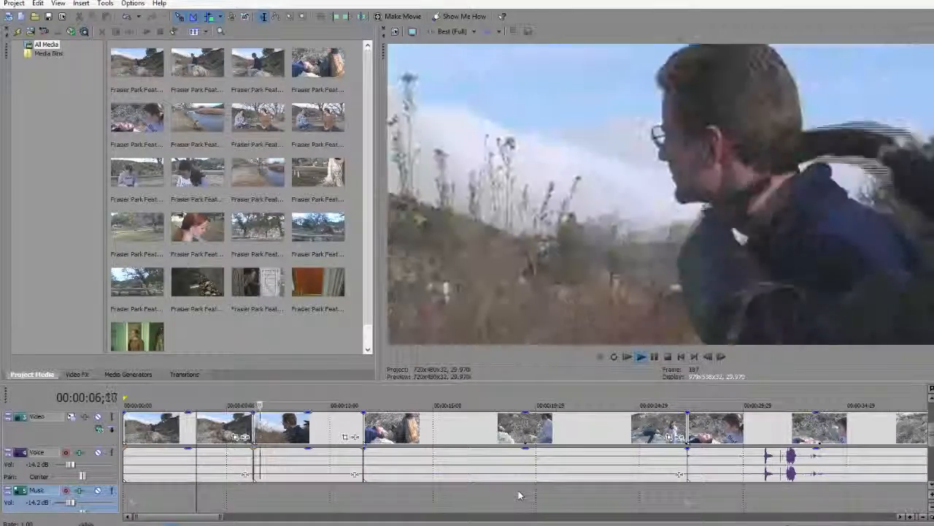
key(j)
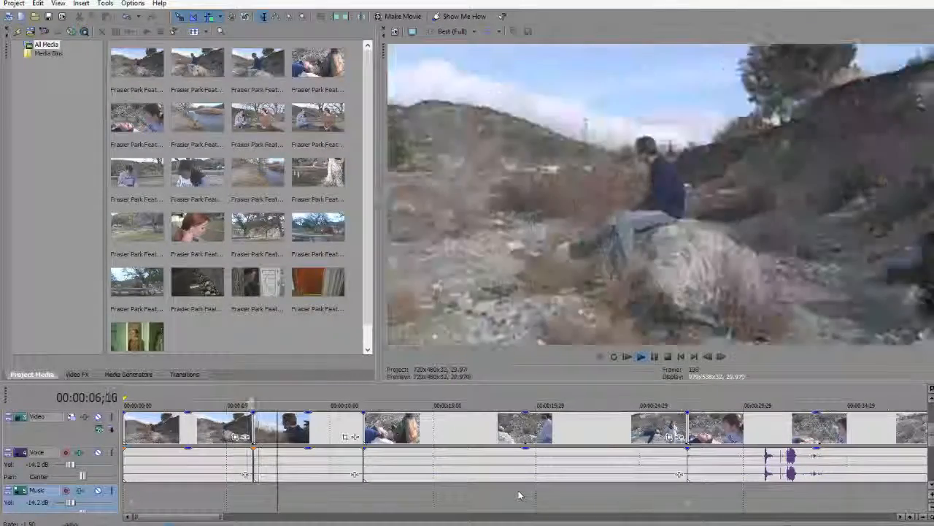
key(k)
Step: Try splitting the first clip at 00:00:05;18 and deleting the piece after the split
key(l)
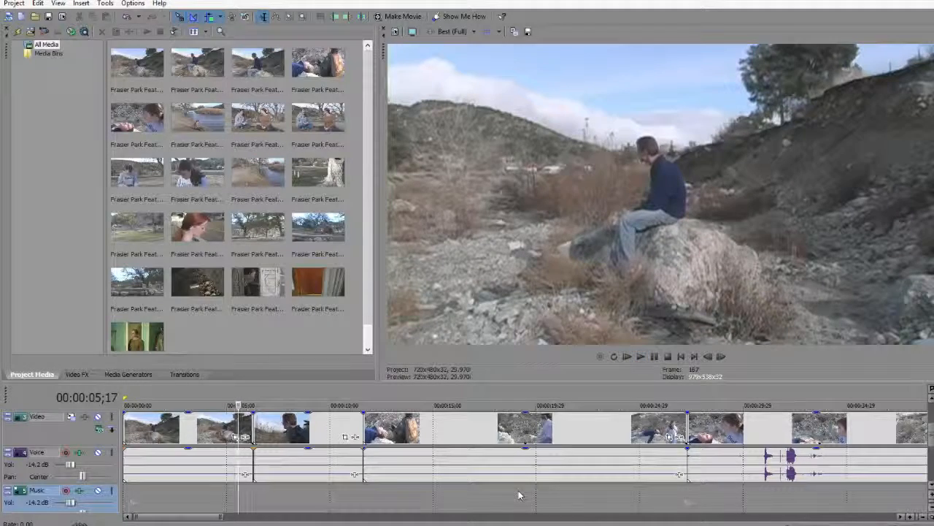
key(Left)
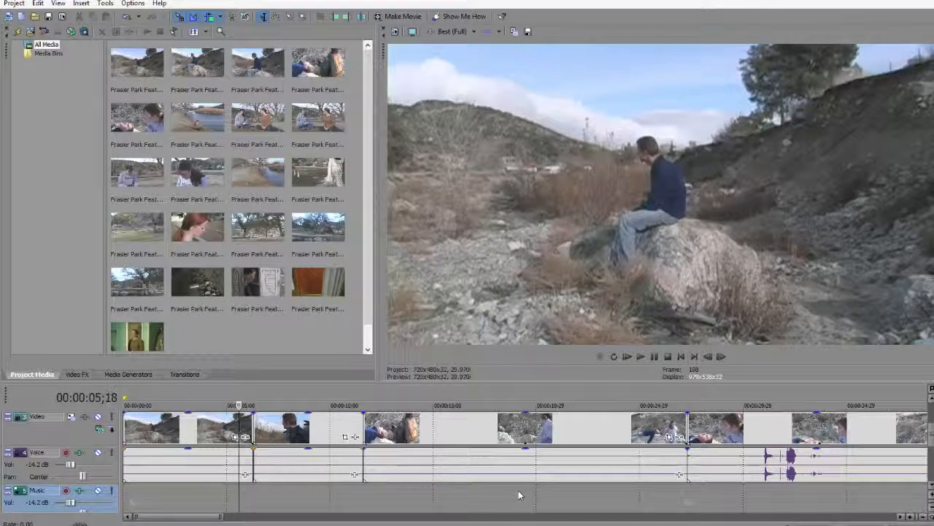
click(245, 435)
key(Delete)
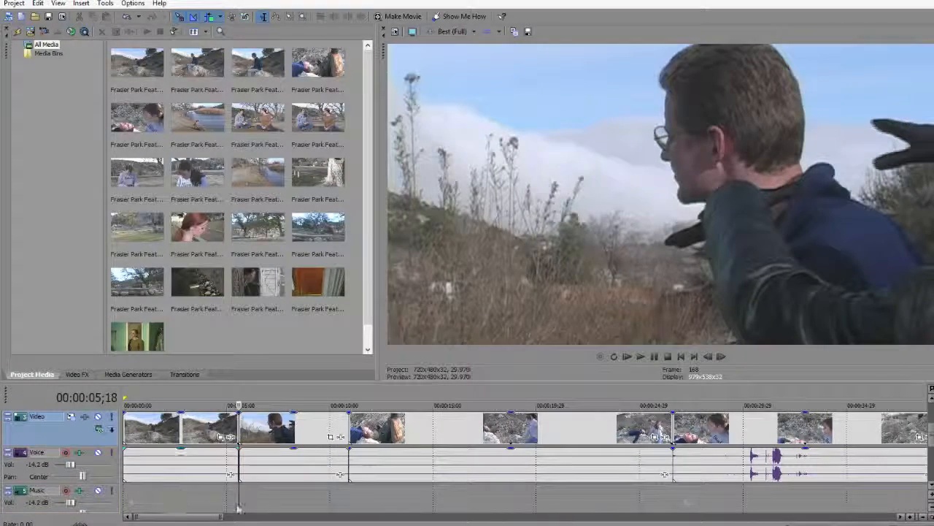
Step: Play across the shortened first clip's cut, and undo the last deletion and split in that clip
click(213, 495)
key(space)
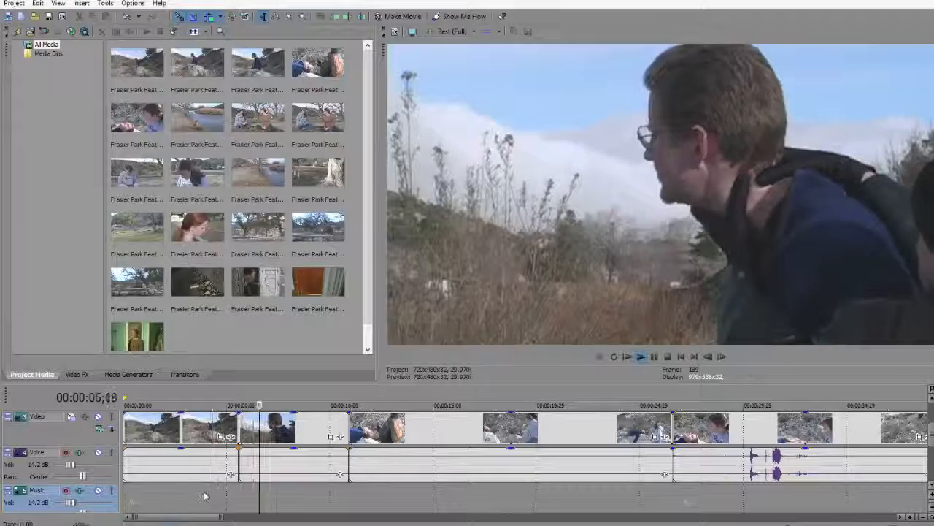
key(space)
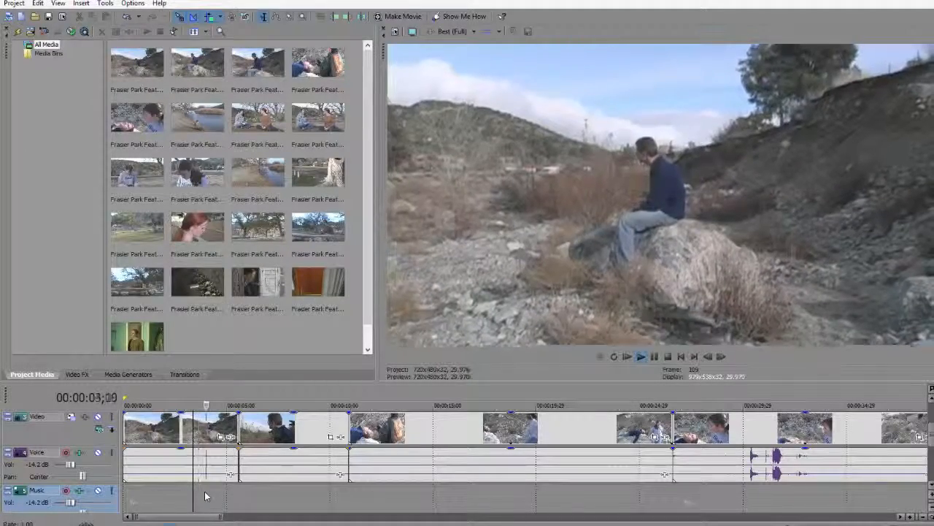
key(space)
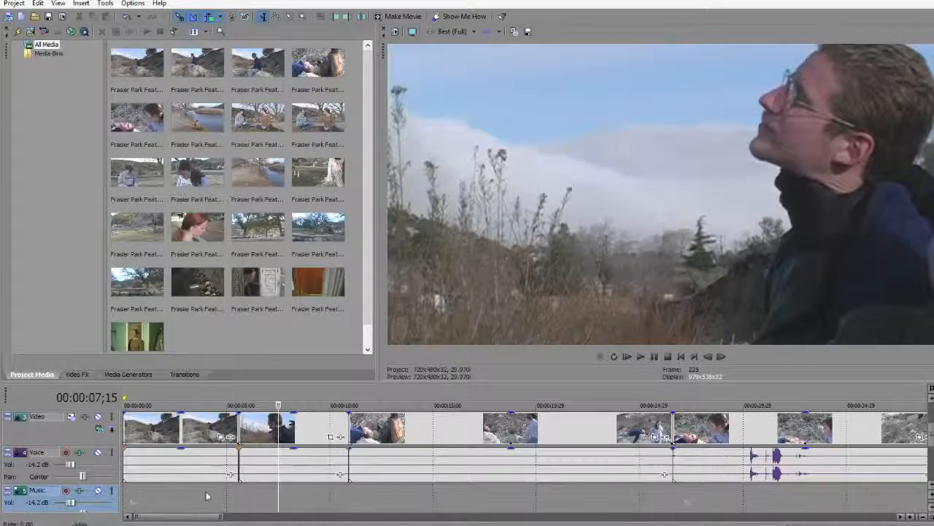
key(ctrl+z)
key(ctrl+z)
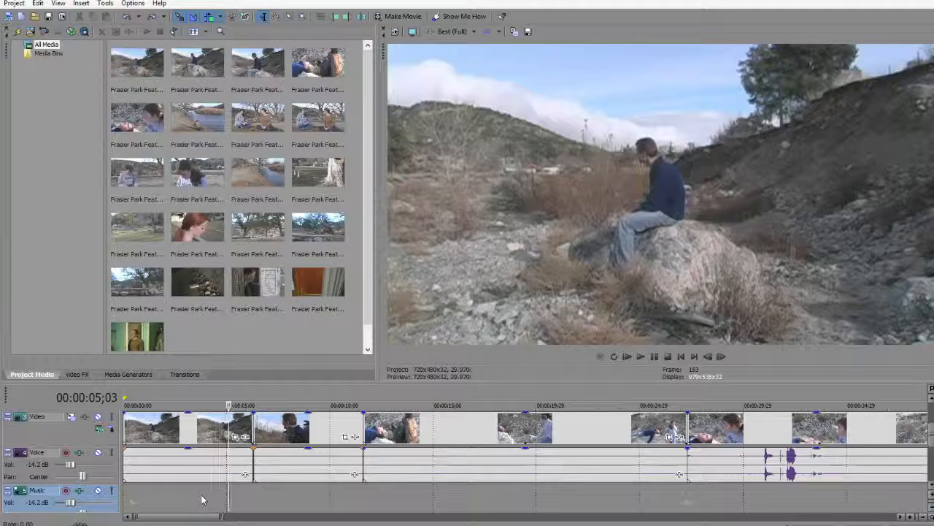
Step: Split the second clip at 00:00:07;04, shortly after the hands grab the man, and delete the piece after the split
key(space)
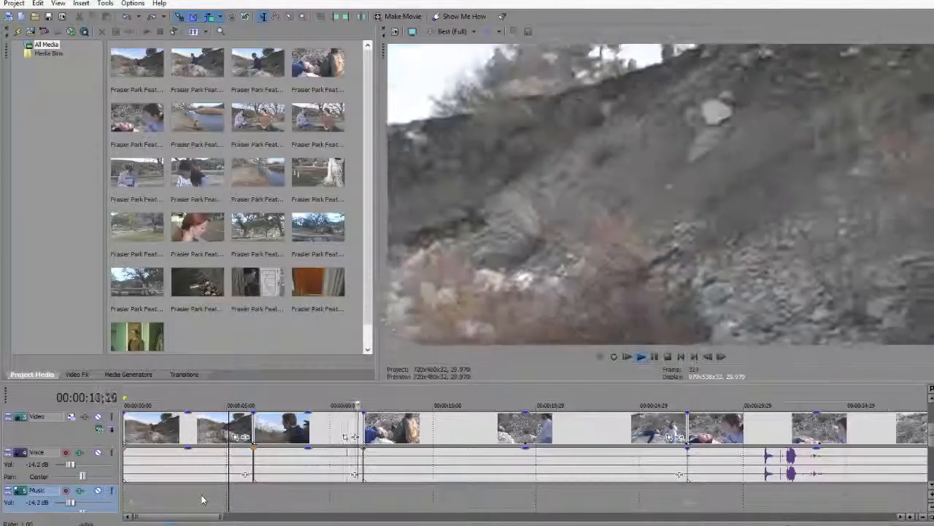
click(335, 505)
click(303, 507)
key(space)
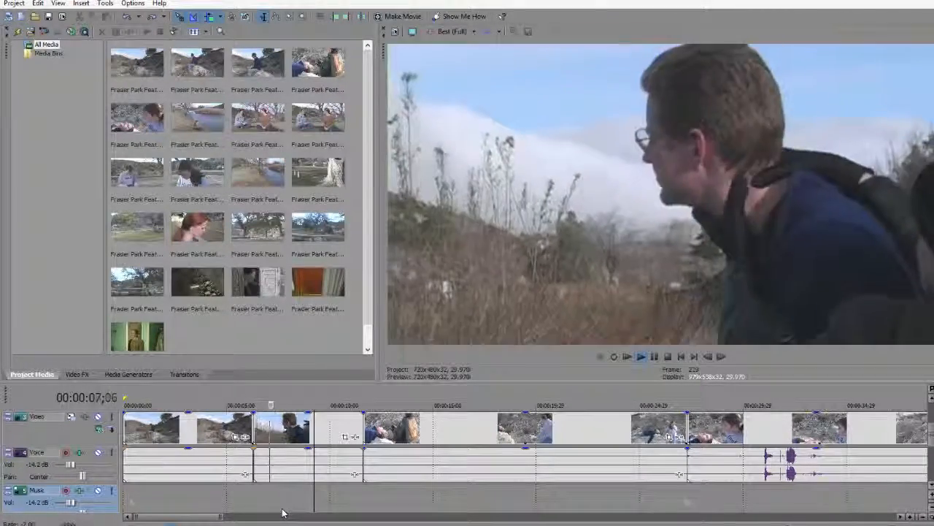
key(k)
key(space)
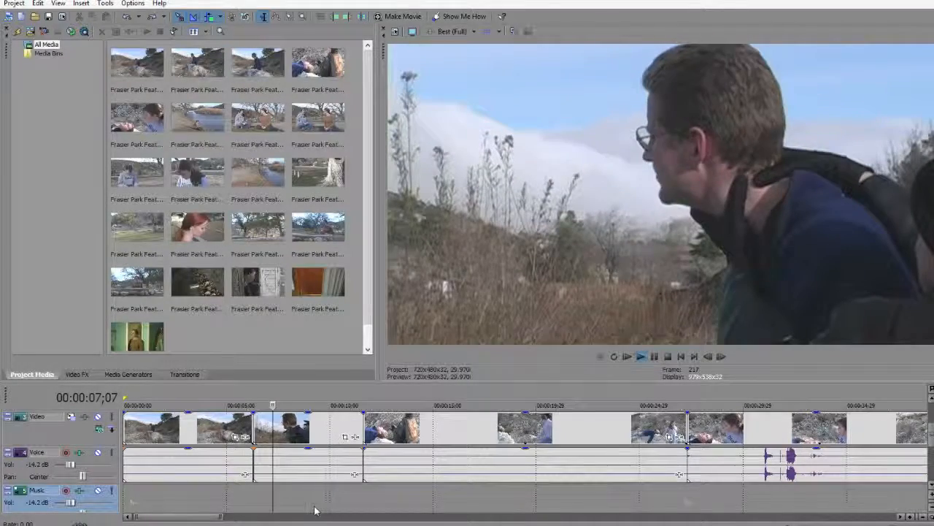
key(j)
key(l)
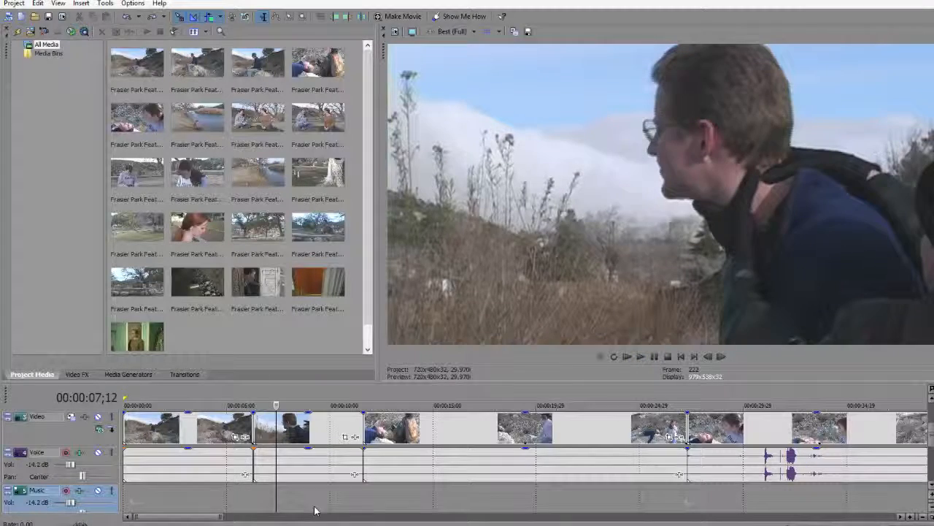
key(j)
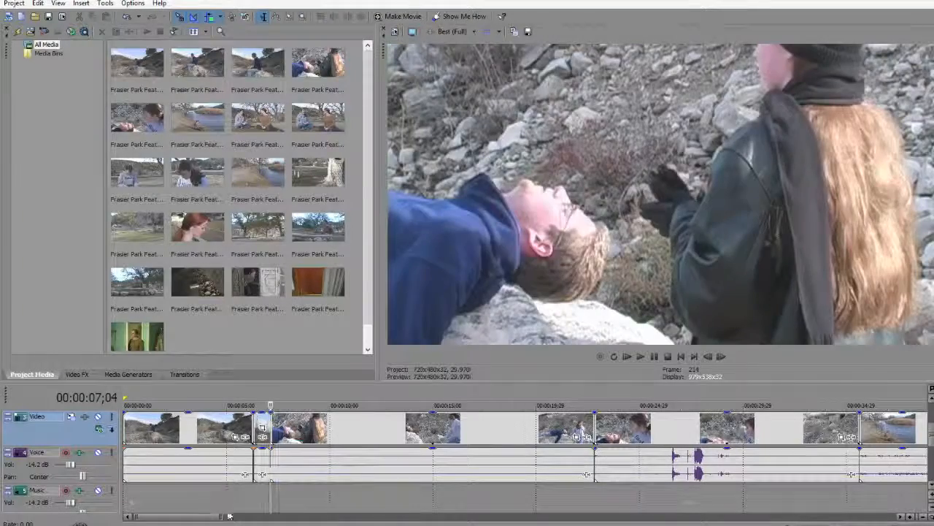
Step: Play the opening shots from 00:00:04;27 into the third clip to check the flow of the shortened close-up
click(224, 499)
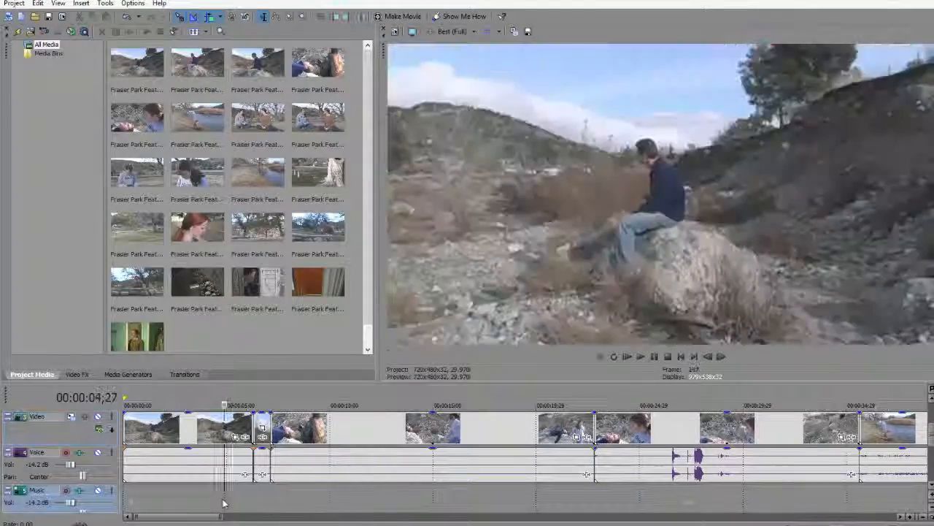
key(space)
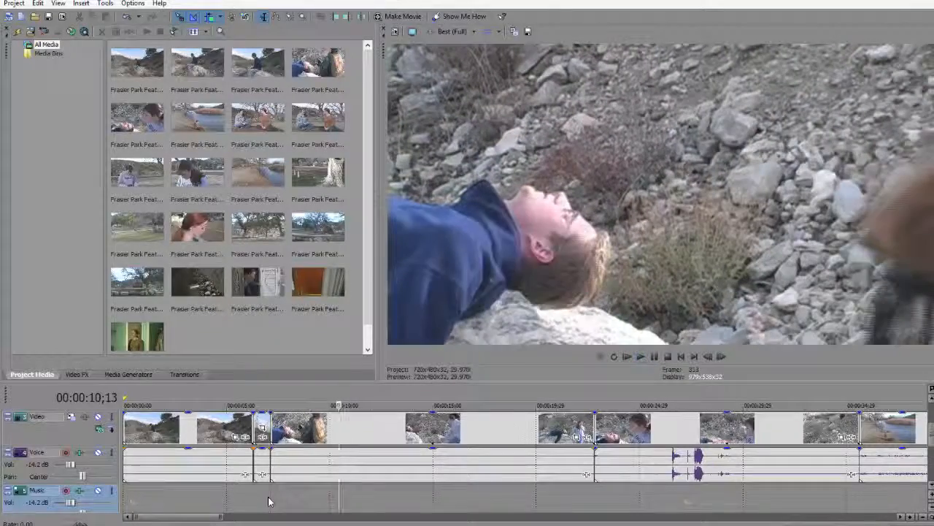
click(255, 495)
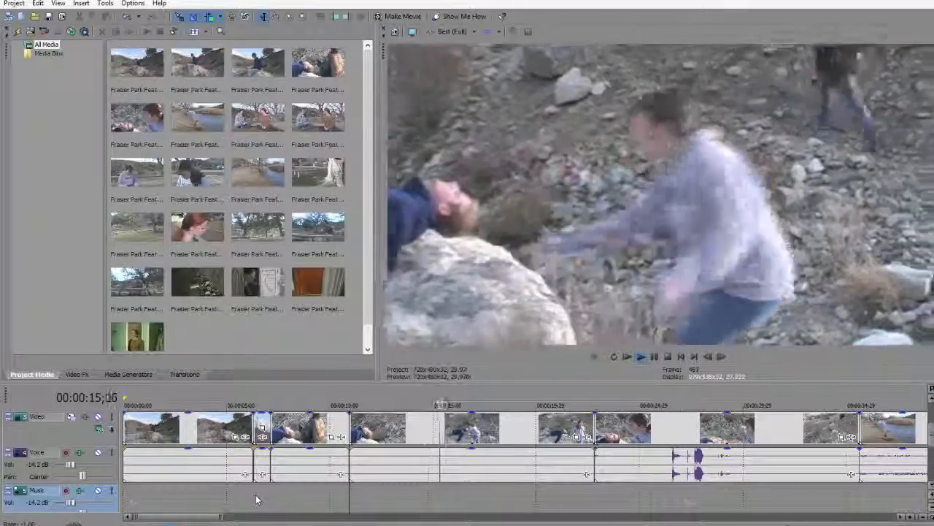
Step: Split the third clip once the dark-clad figure has left and again at 00:00:14;23, and delete the section between the splits
key(space)
key(space)
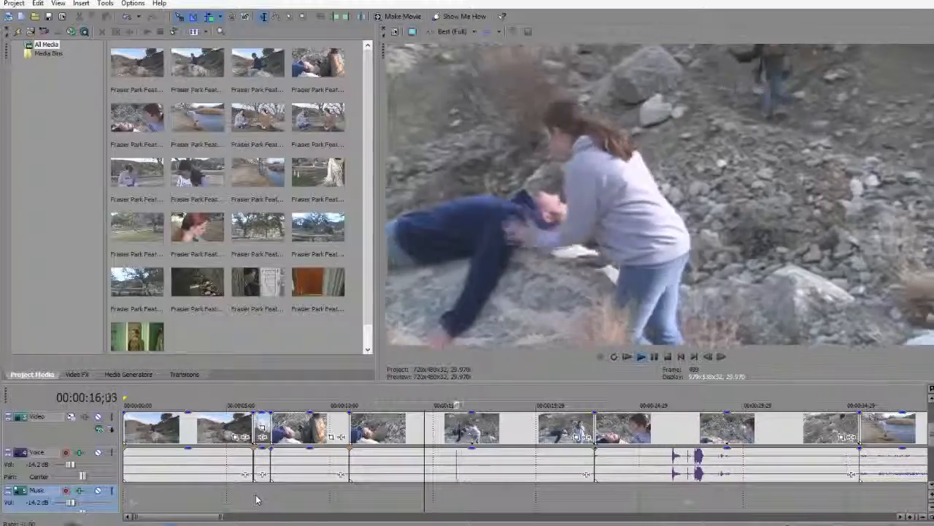
key(space)
key(space)
key(Return)
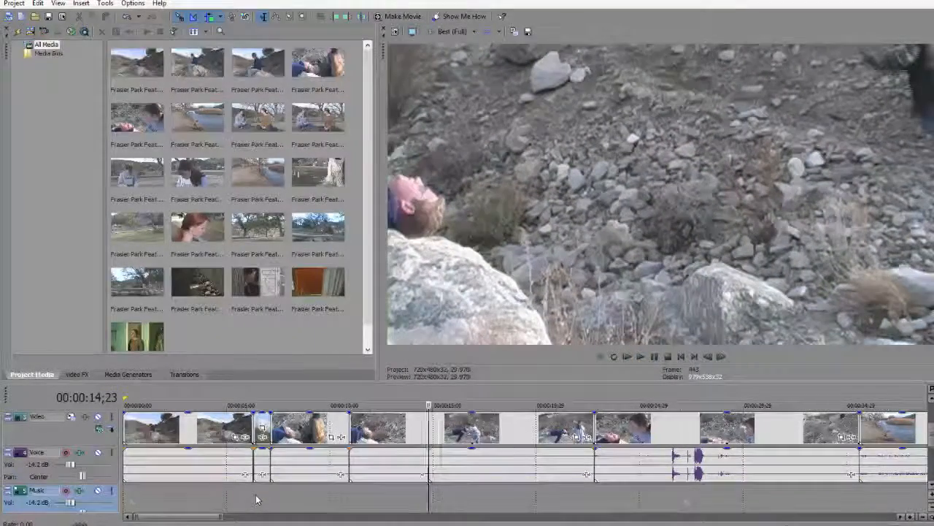
click(391, 421)
key(Delete)
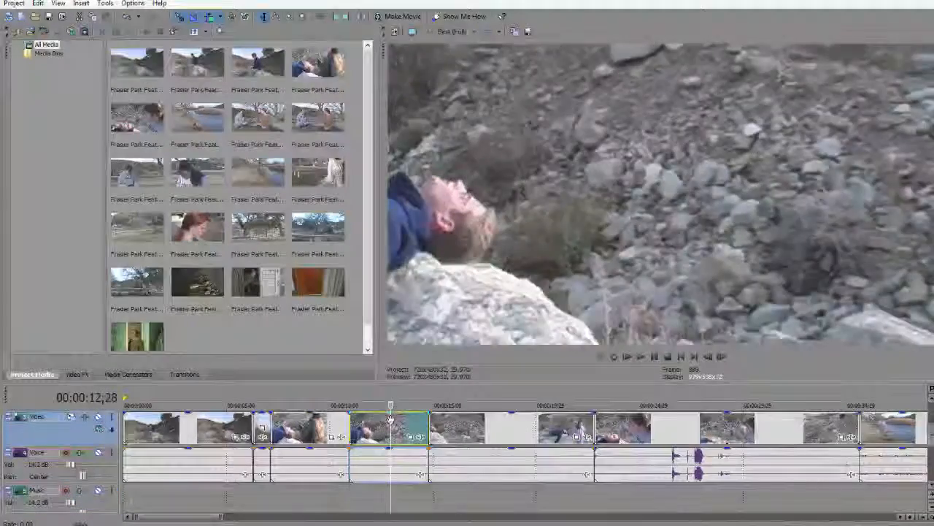
Step: Play the opening shots from about 00:00:05 and replay the cut from the dark-clad figure to the approaching woman
click(226, 501)
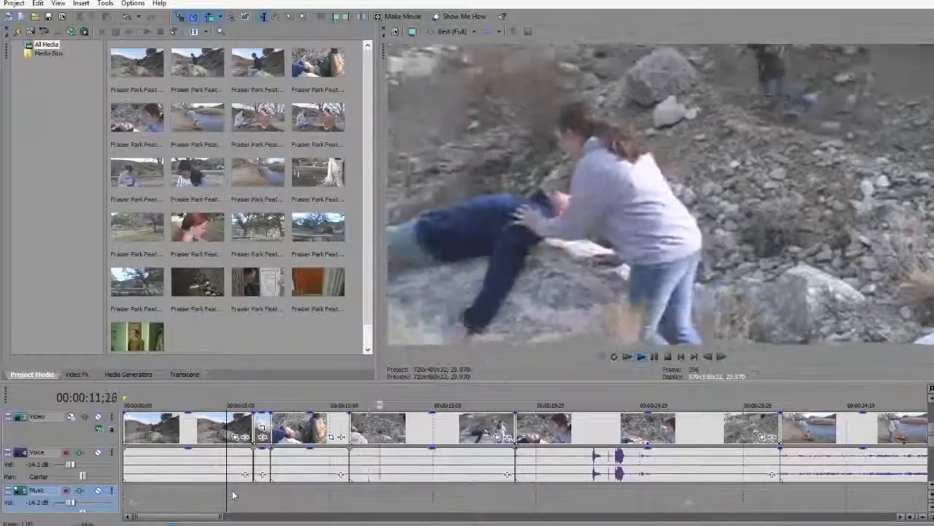
key(Return)
click(330, 488)
key(space)
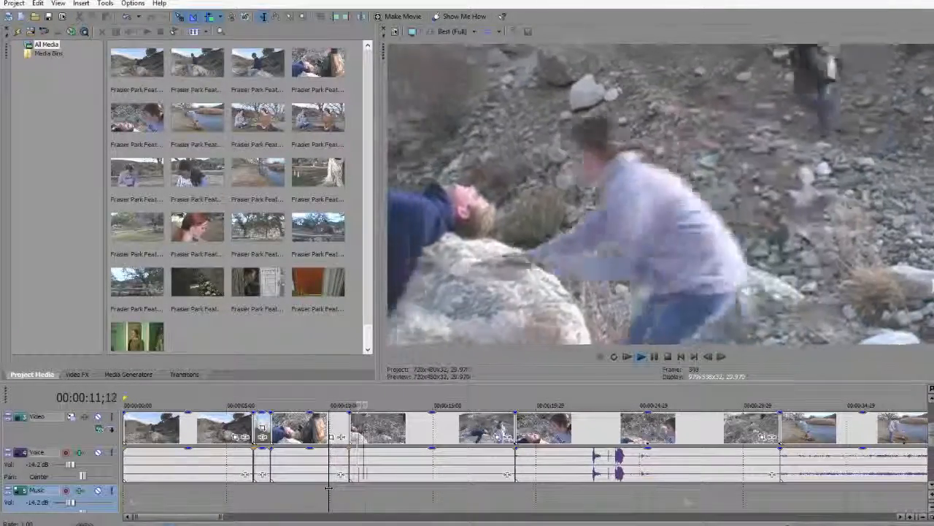
Step: Split the clip of the dark-clad figure beside the lying man at 00:00:10;10 and delete the piece after the split
key(space)
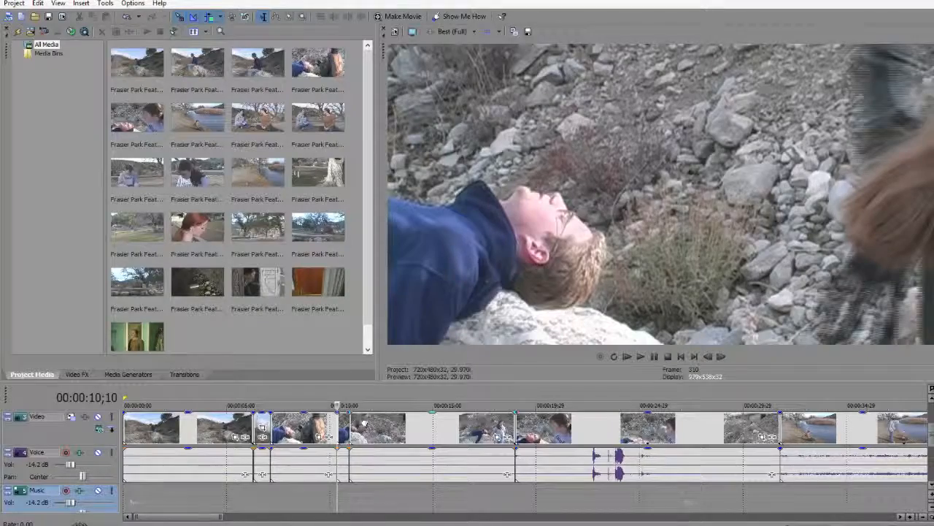
click(343, 435)
key(Delete)
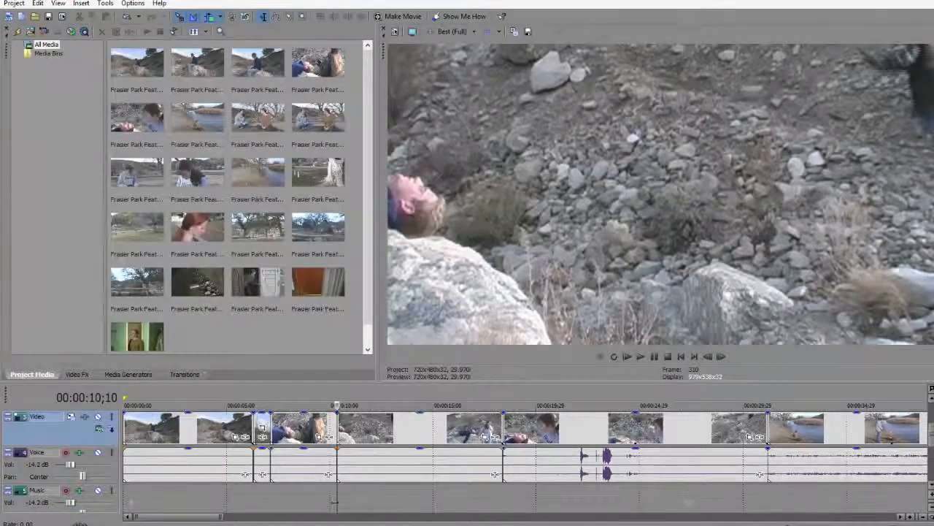
Step: Play and step frame by frame across the cut at 00:00:10;10 to check the transition to the approaching woman
click(310, 492)
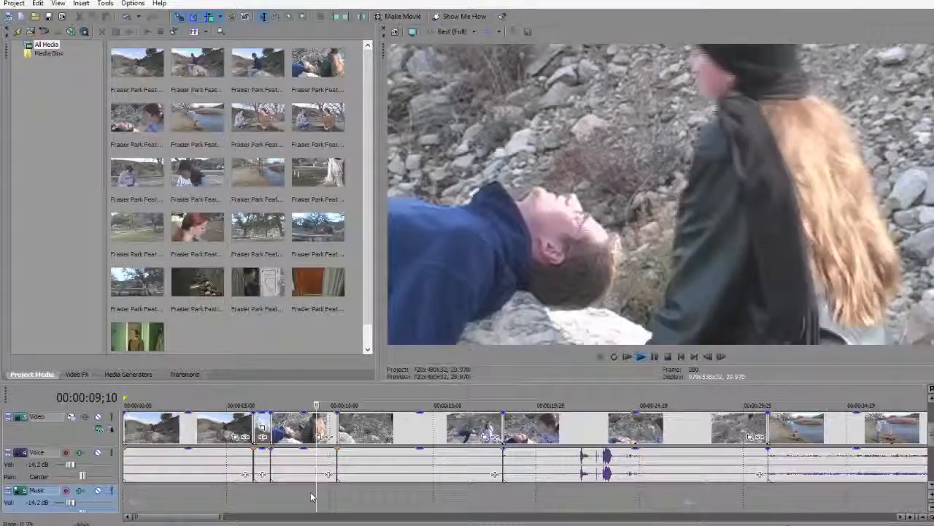
key(k)
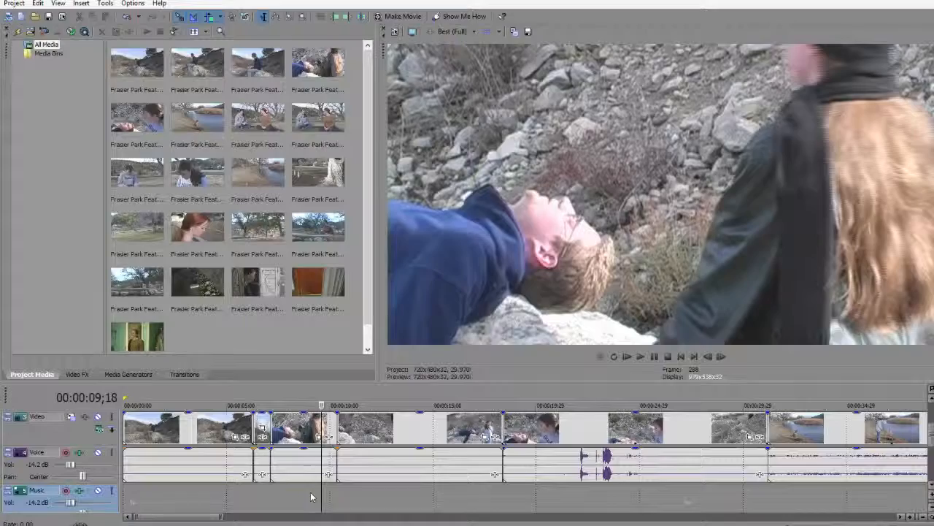
key(l)
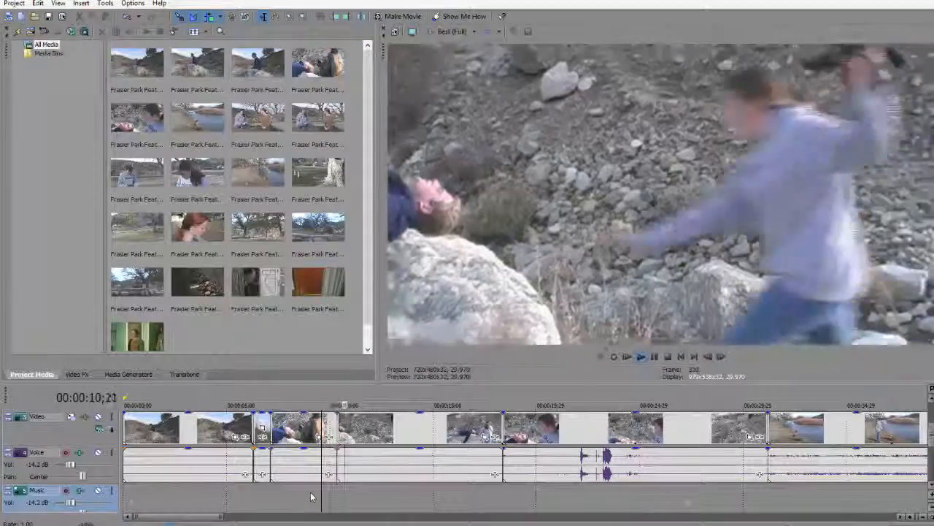
key(j)
key(k)
key(Left)
key(Left)
key(Left)
key(Left)
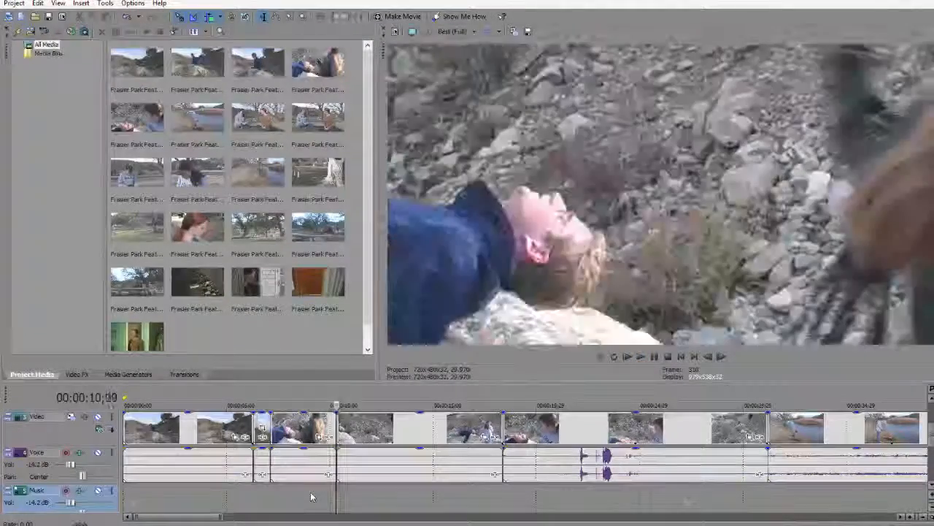
key(Right)
key(Right)
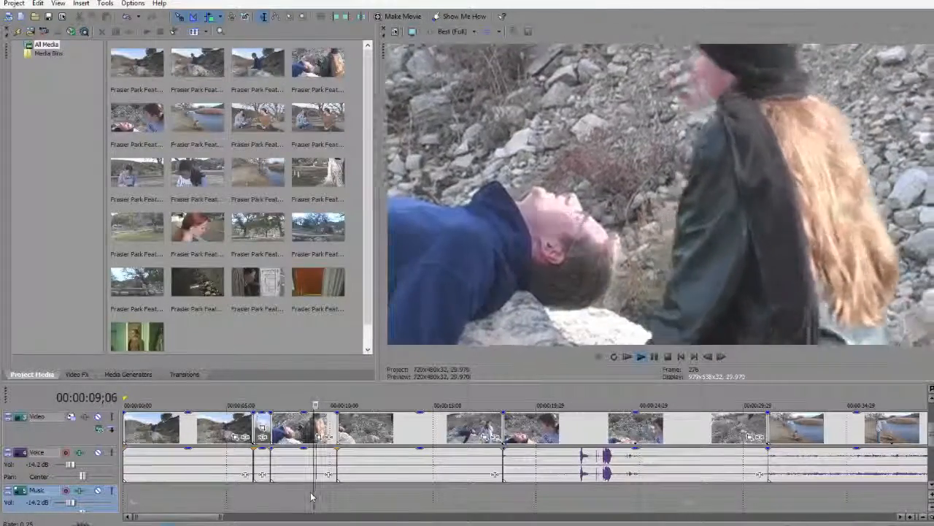
key(l)
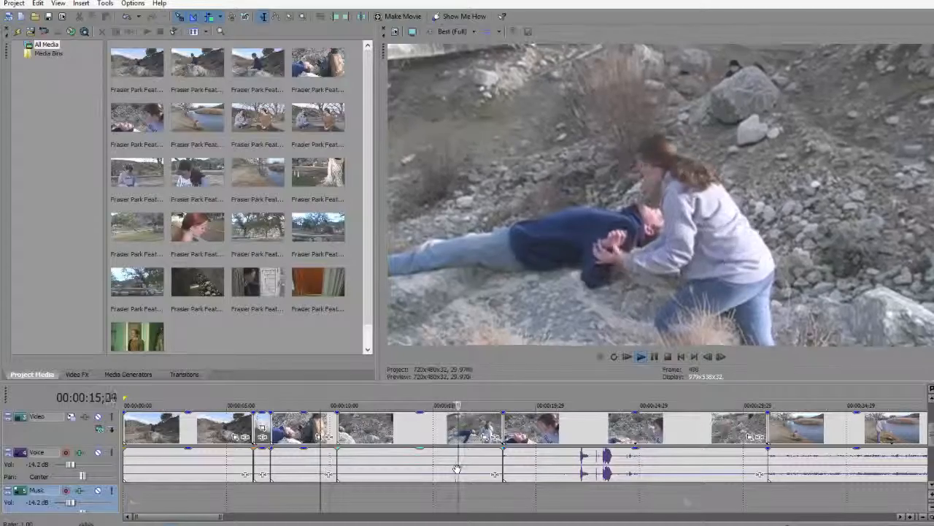
Step: Review the close-up of the woman over the man from 00:00:18;11 and split that clip at 00:00:20;13
key(Return)
click(503, 494)
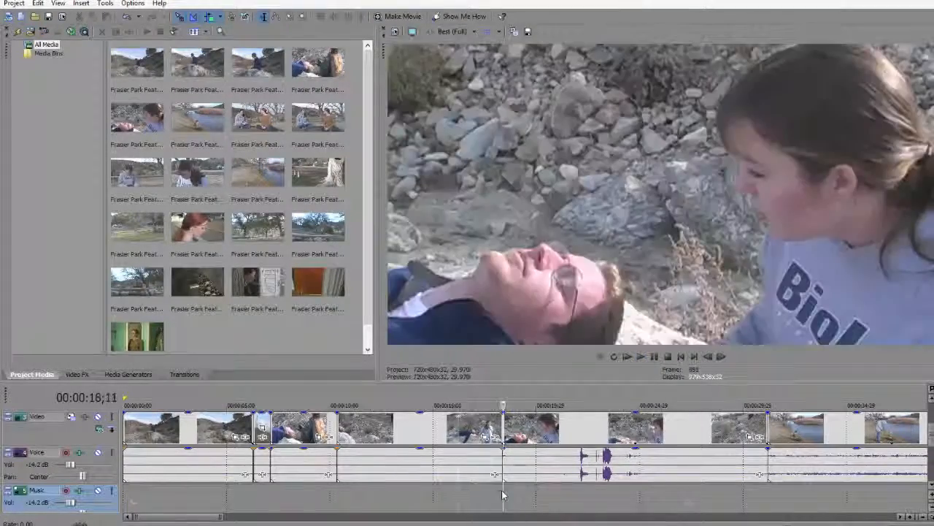
key(space)
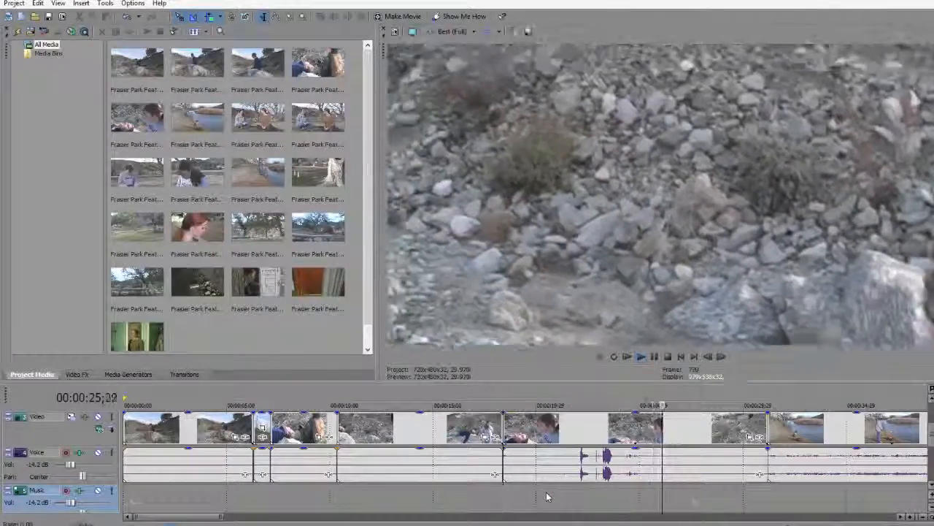
click(547, 495)
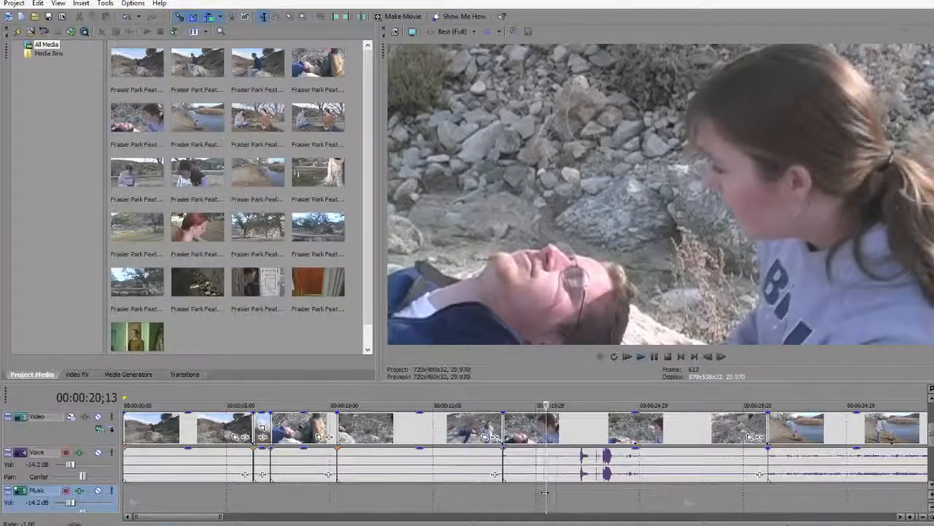
key(j)
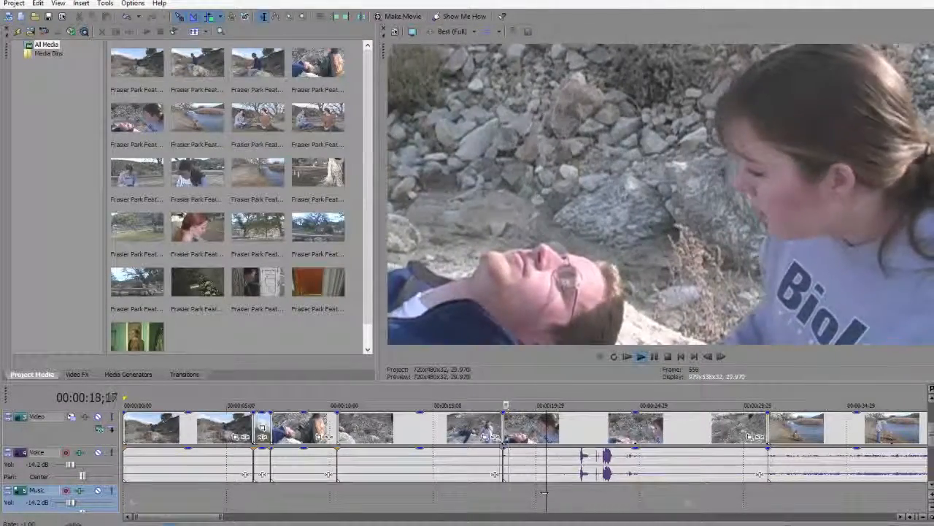
key(l)
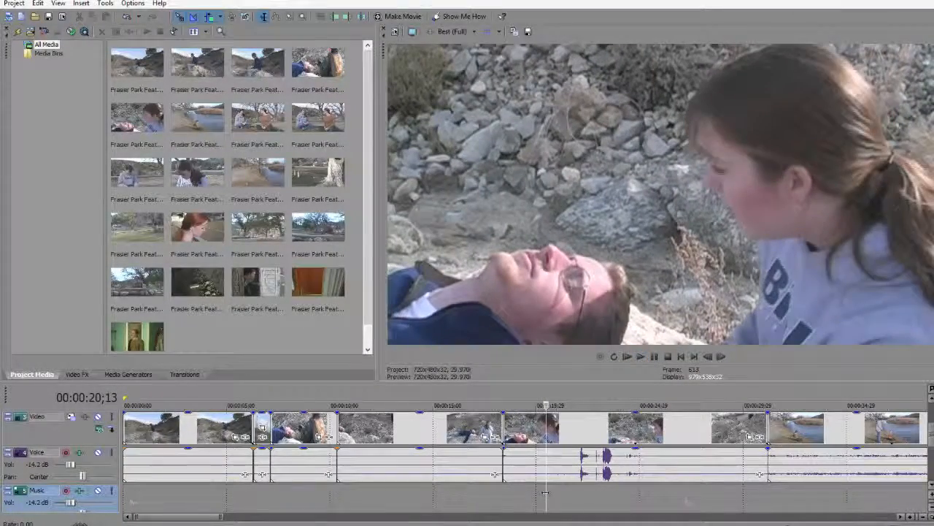
key(s)
Step: Split the wide shot of the kneeling woman at 00:00:16;01 and delete both pieces between it and the close-up's split
key(space)
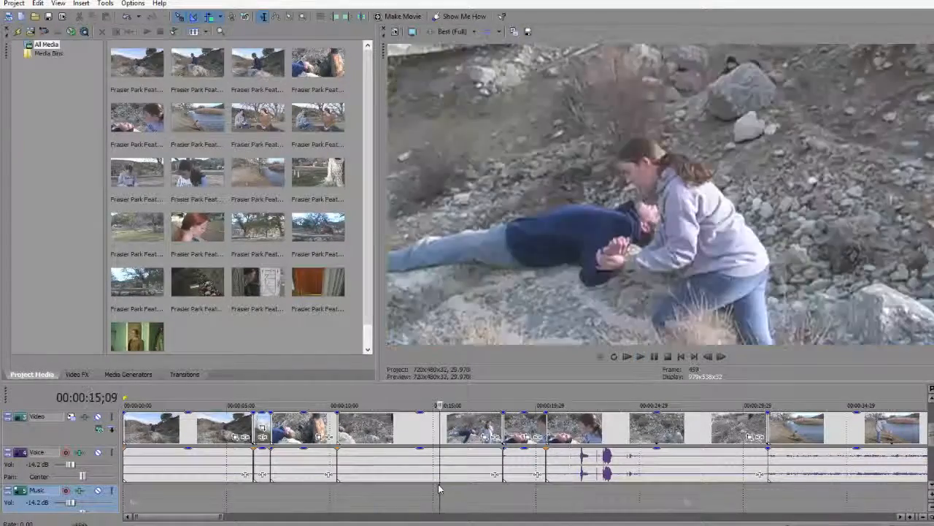
key(space)
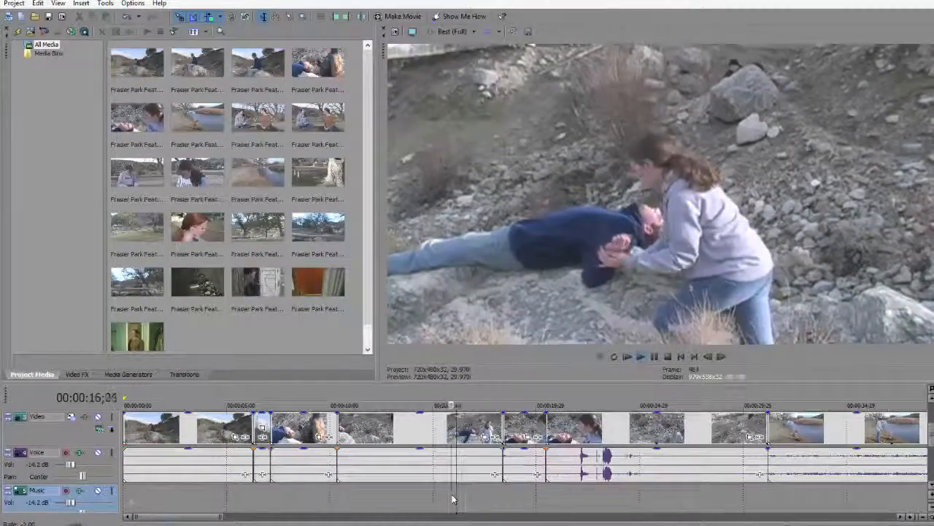
click(452, 499)
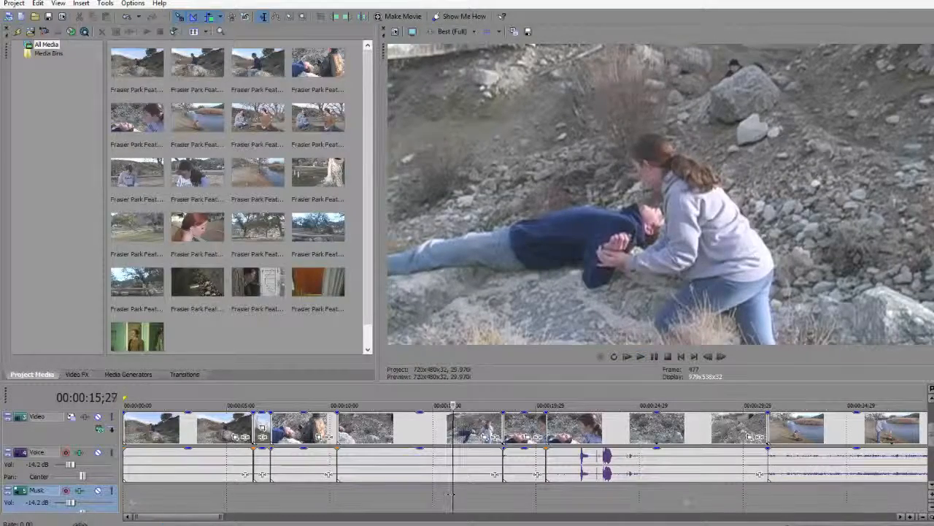
key(Right)
key(Right)
key(Right)
key(Right)
key(s)
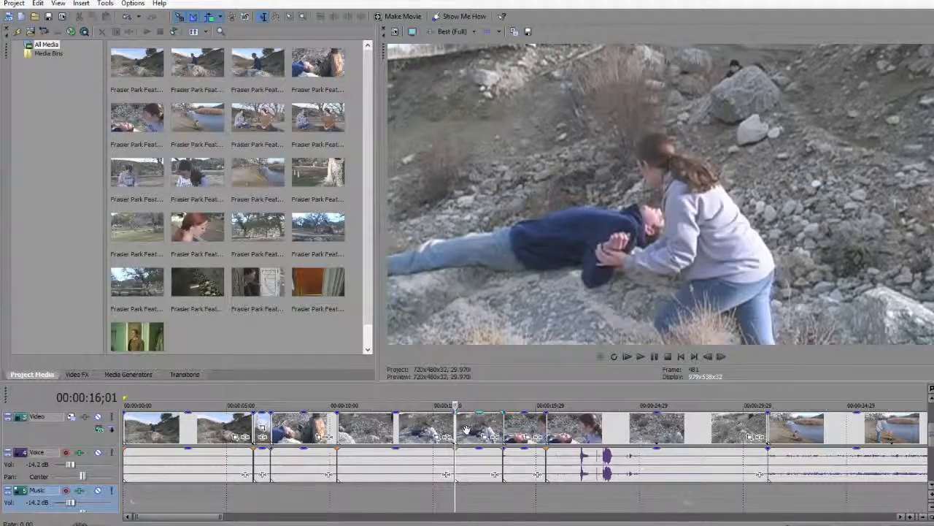
click(467, 429)
ctrl+click(521, 429)
key(Delete)
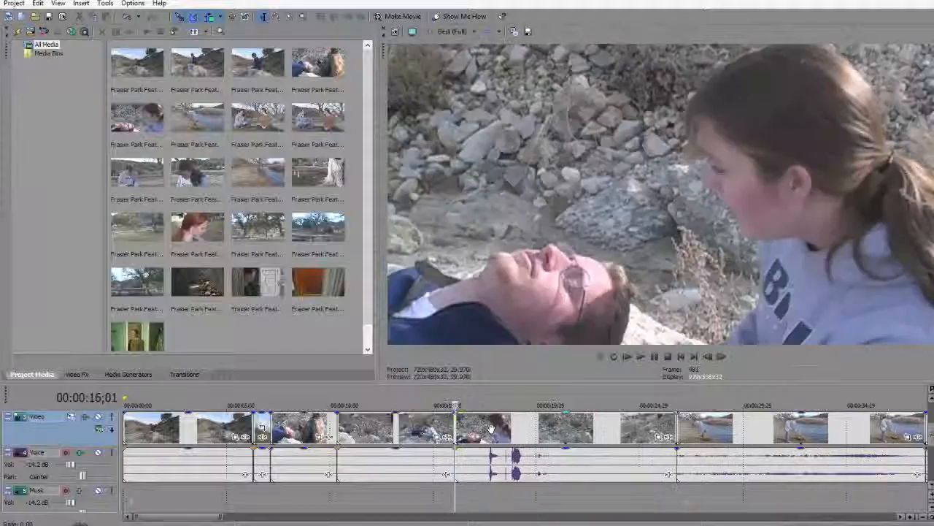
Step: Play through the close-up clip, split it at 00:00:24;25 on the masked figure behind the boulder, and delete the piece after the split
click(427, 494)
key(space)
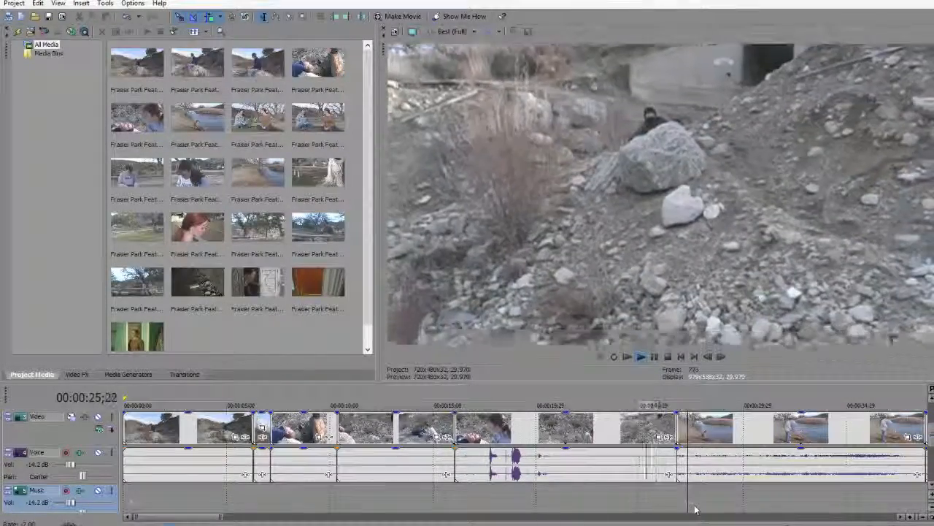
key(k)
key(l)
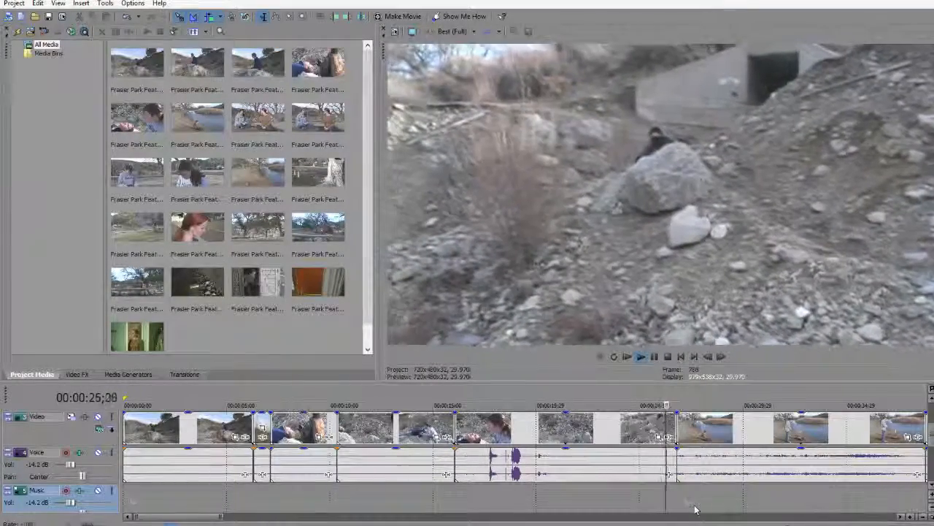
key(j)
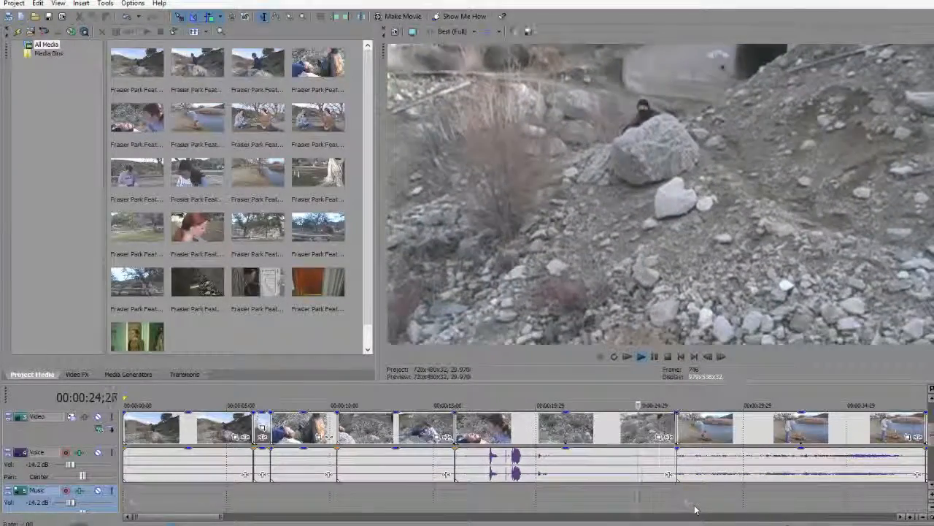
key(l)
key(j)
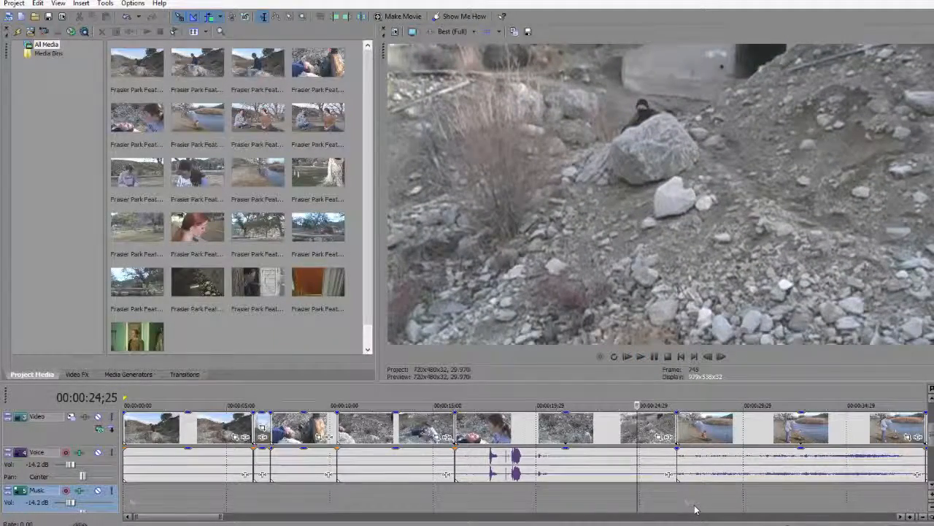
key(s)
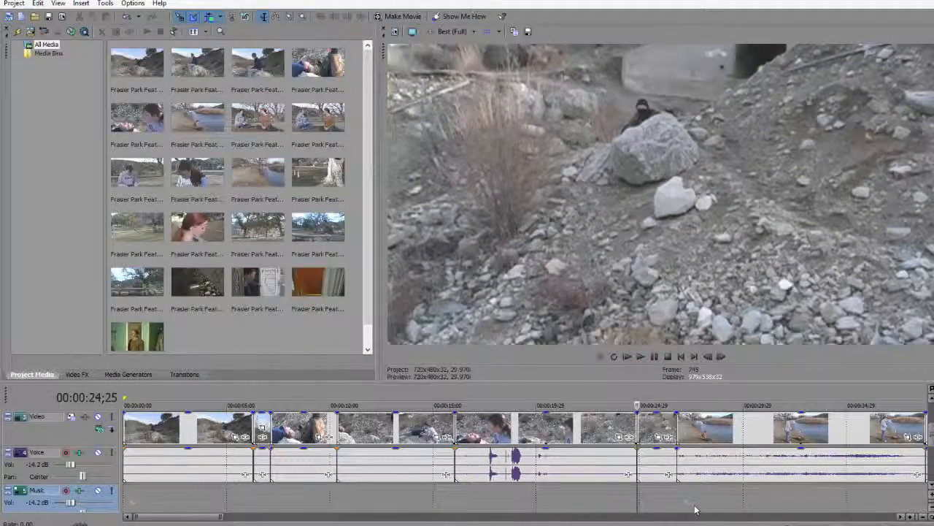
click(657, 429)
key(Delete)
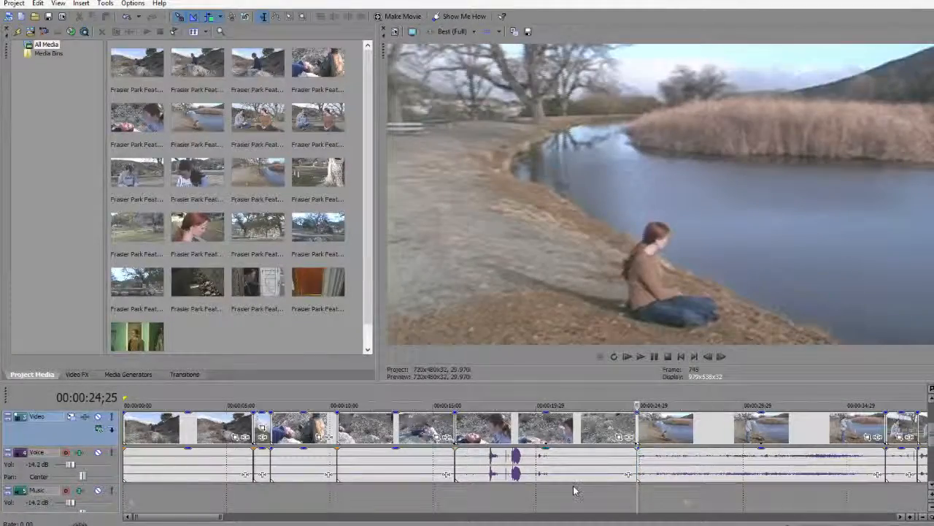
Step: Play across the cut from the masked figure behind the boulder to the woman by the lake to check its timing
click(573, 490)
key(space)
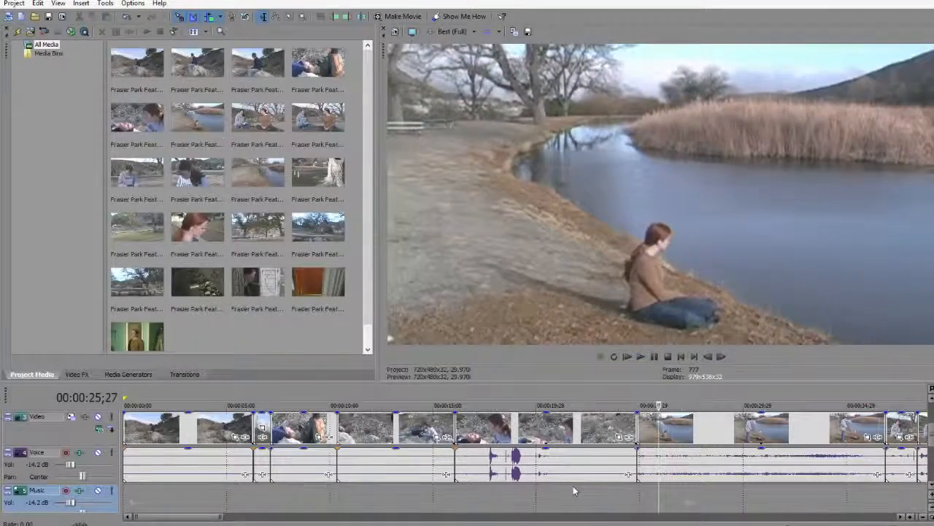
click(573, 486)
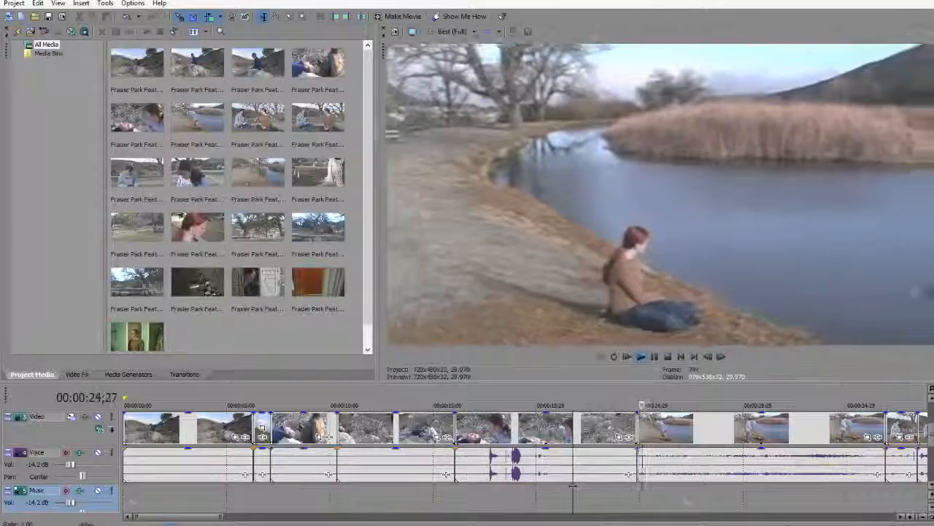
key(Return)
Step: Split the lakeside clip at 00:00:26;10 and delete its opening piece before the split
scroll(706, 493, down, 1)
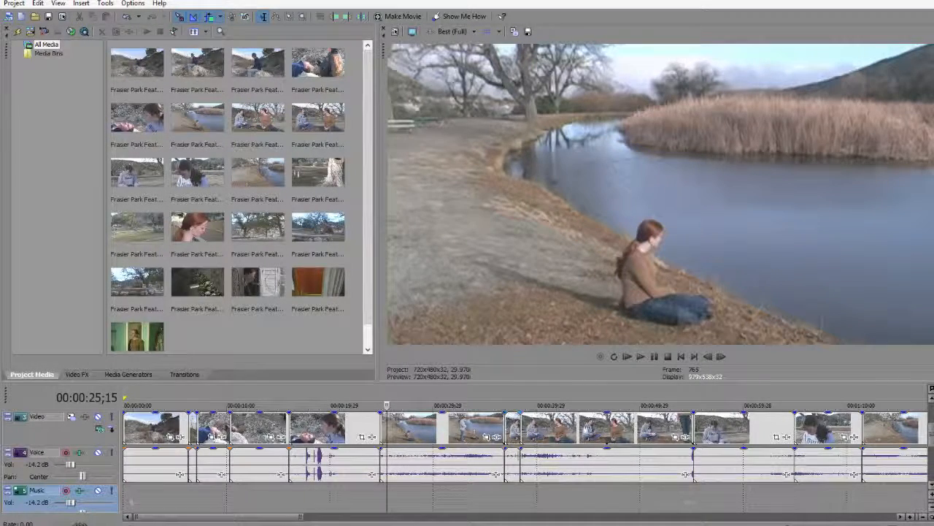
scroll(376, 483, up, 3)
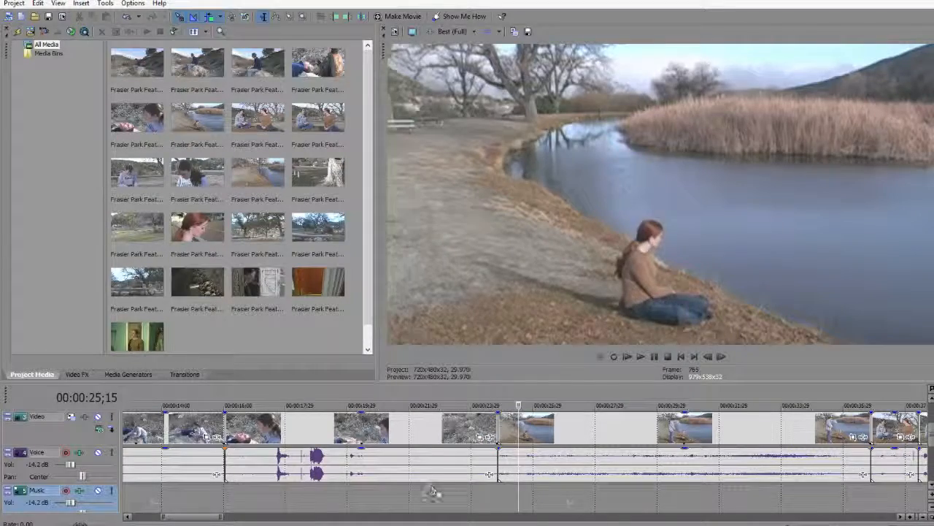
click(463, 495)
key(space)
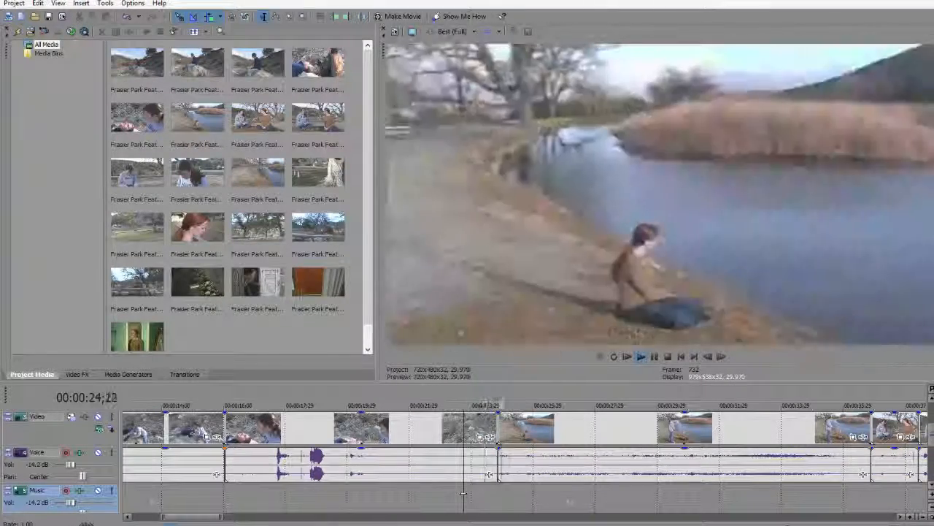
key(k)
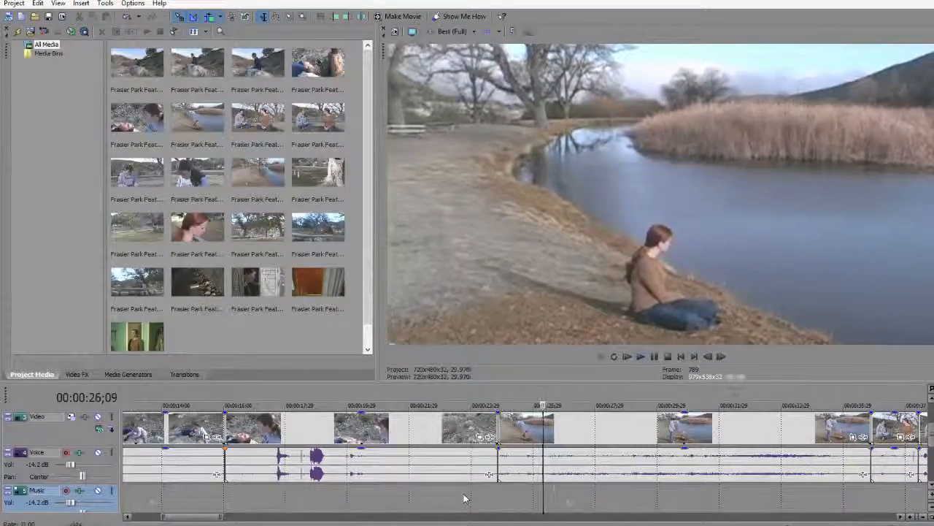
key(j)
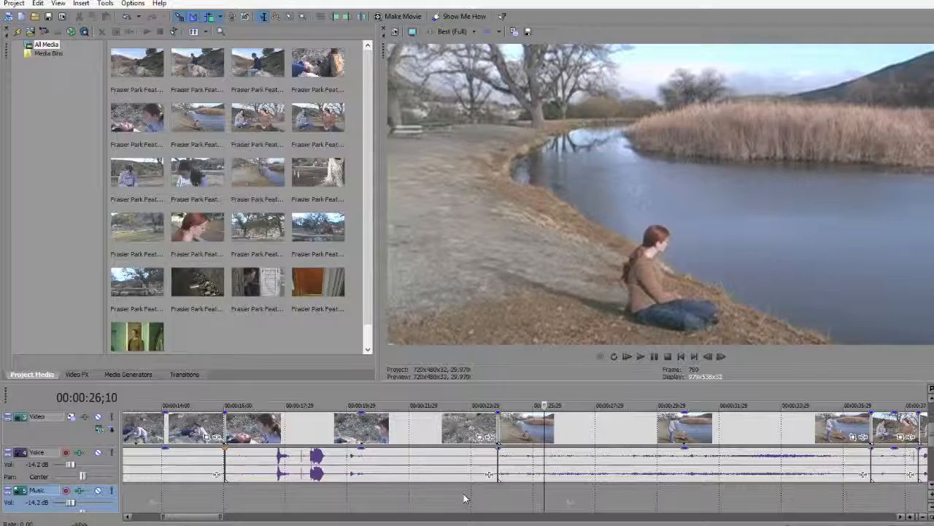
key(s)
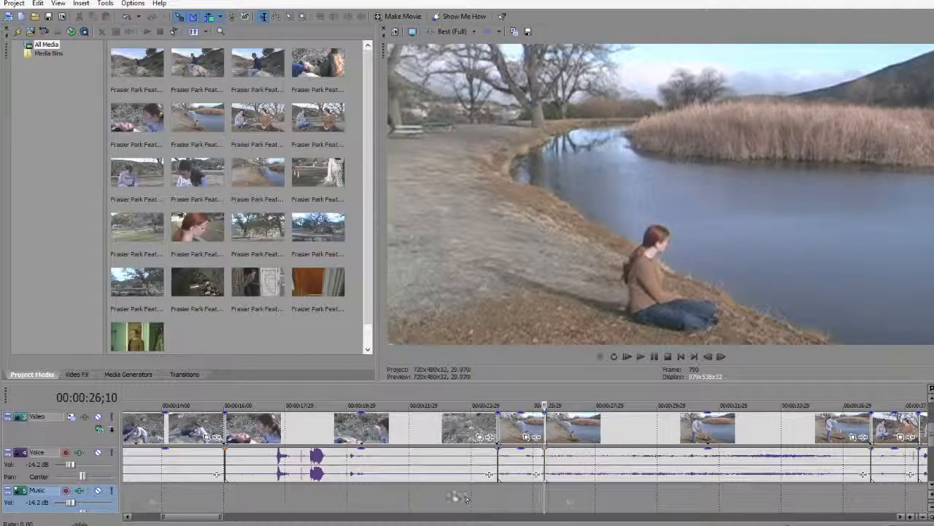
click(503, 435)
key(Delete)
click(476, 506)
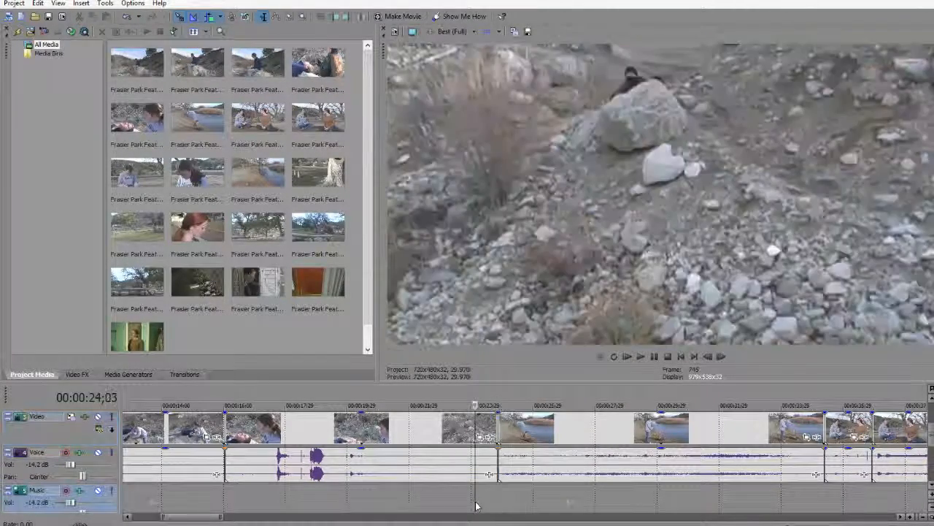
Step: Play back and forth across the cut from the masked figure behind the boulder to the lakeside clip
key(space)
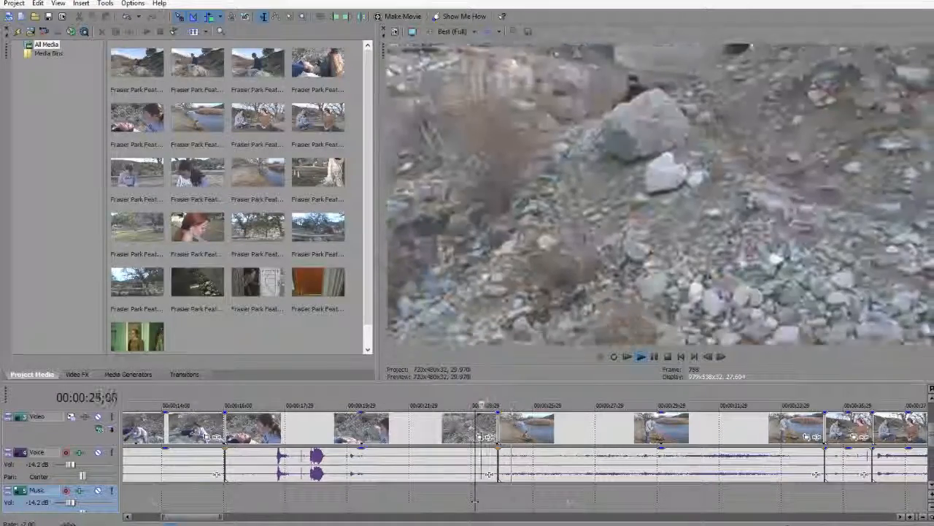
key(k)
key(l)
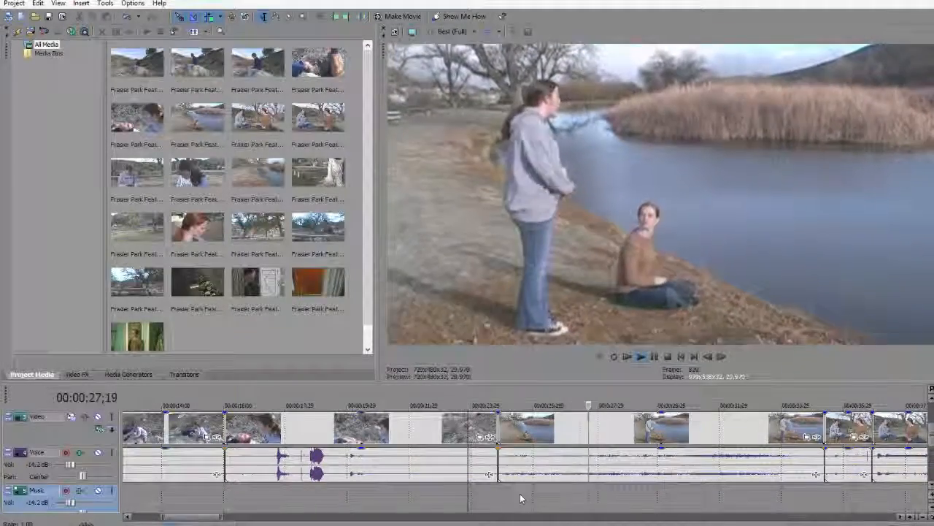
Step: Play through the lakeside clip into the seated conversation and delete the short opening piece of the conversation
scroll(519, 497, down, 2)
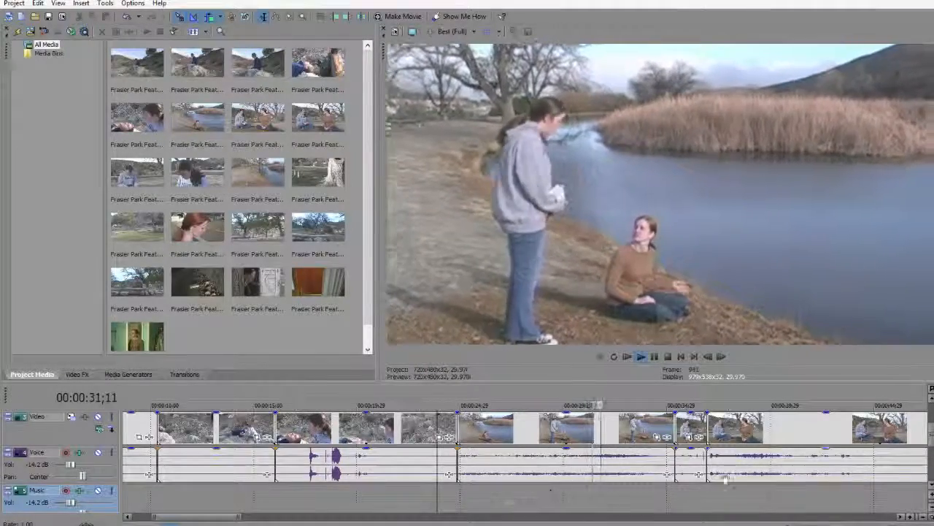
scroll(716, 496, up, 2)
scroll(734, 498, up, 2)
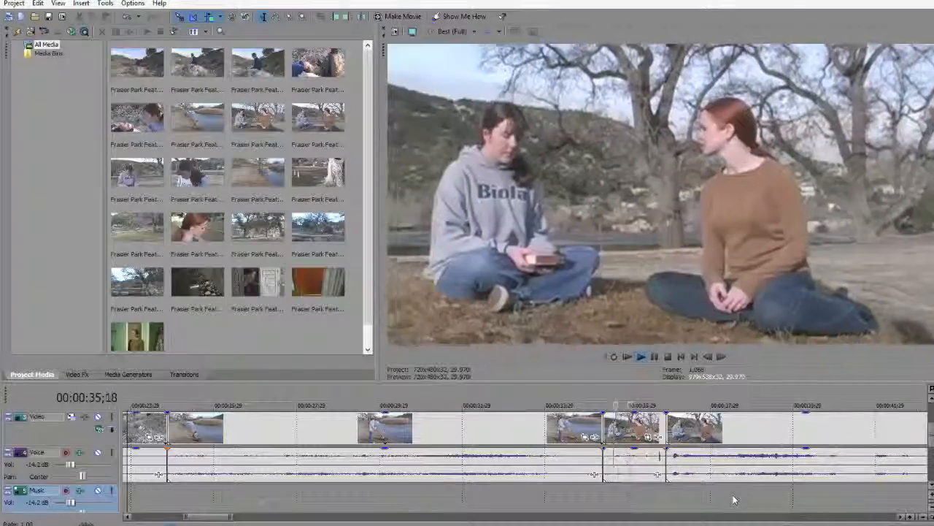
click(642, 429)
key(Delete)
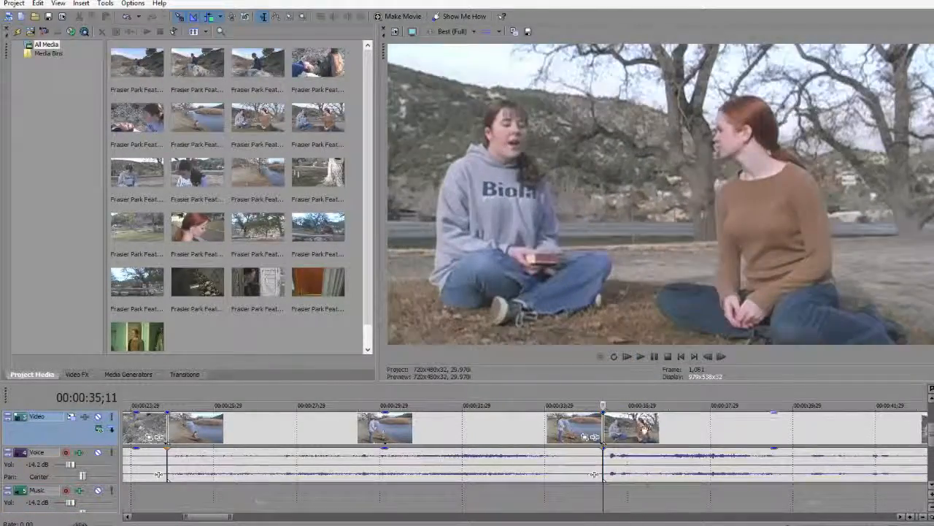
Step: Compare the frames on both sides of the cut from the lakeside shot to the seated conversation and replay it
click(517, 491)
key(space)
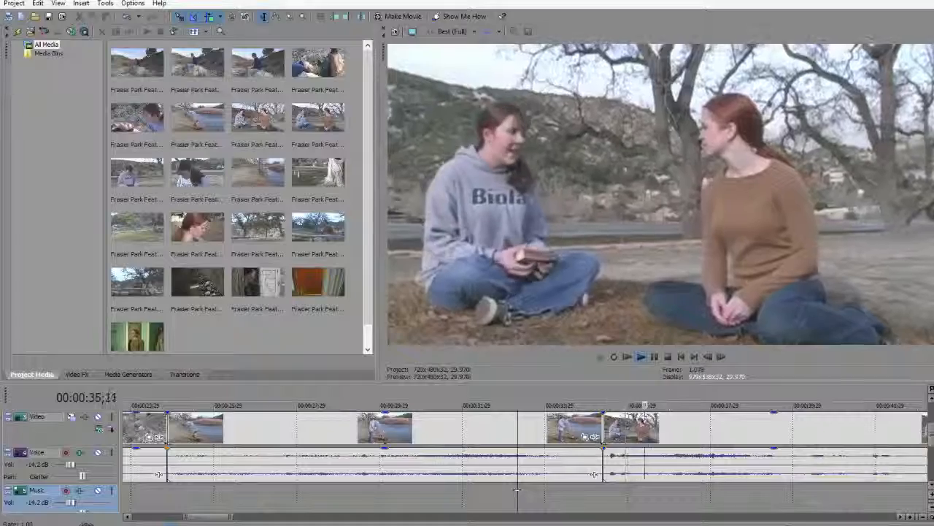
click(579, 497)
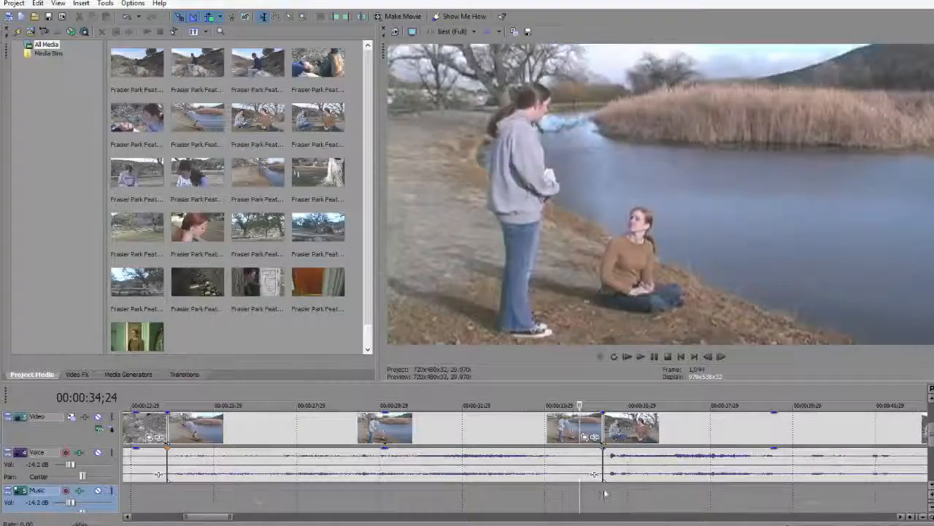
click(613, 496)
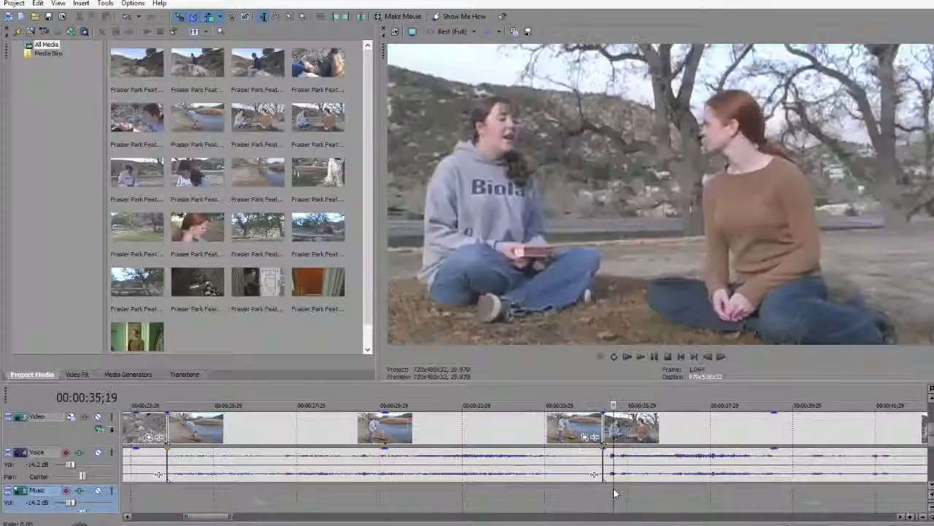
click(519, 496)
key(space)
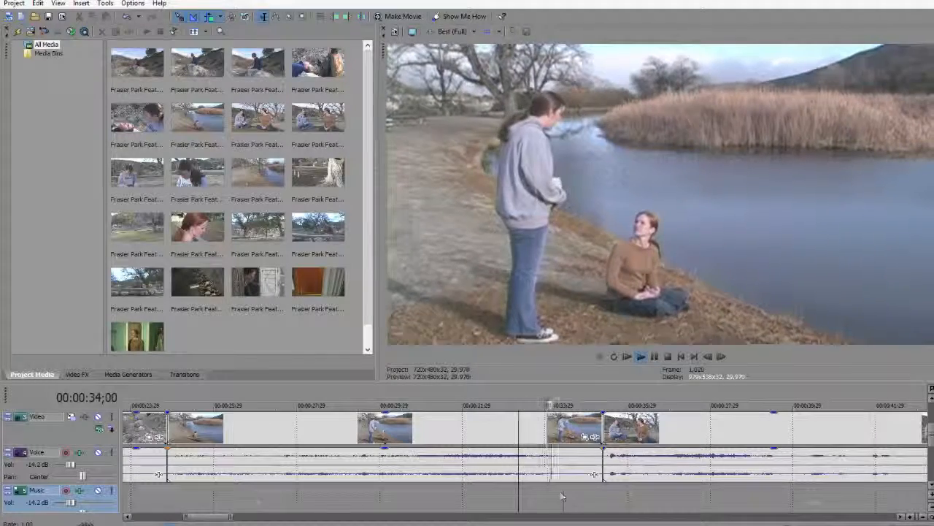
Step: Split the lakeside clip at 00:00:34;10 and play from the split into the seated conversation
key(space)
click(560, 492)
key(s)
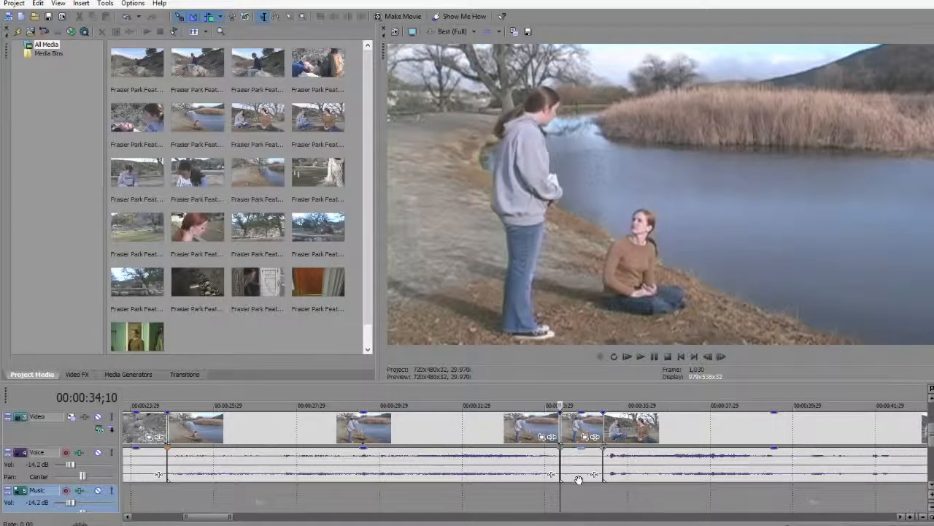
key(space)
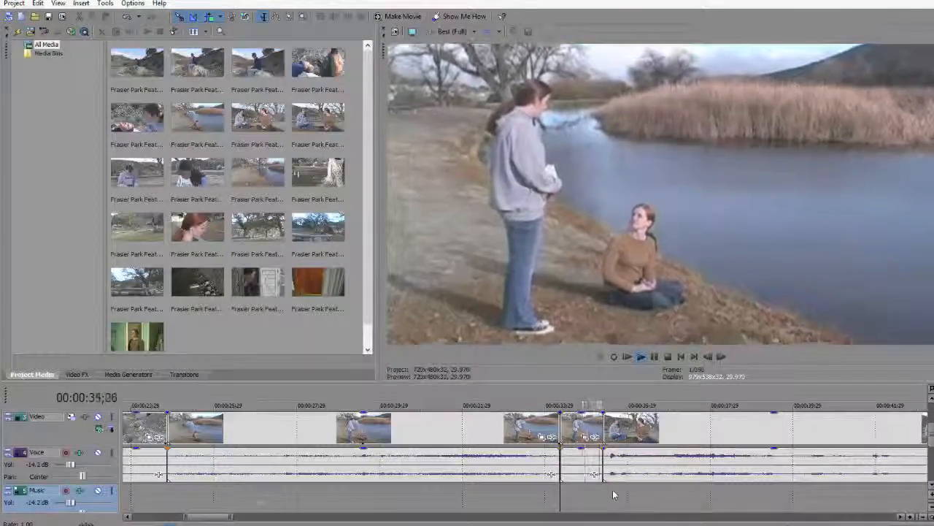
click(613, 495)
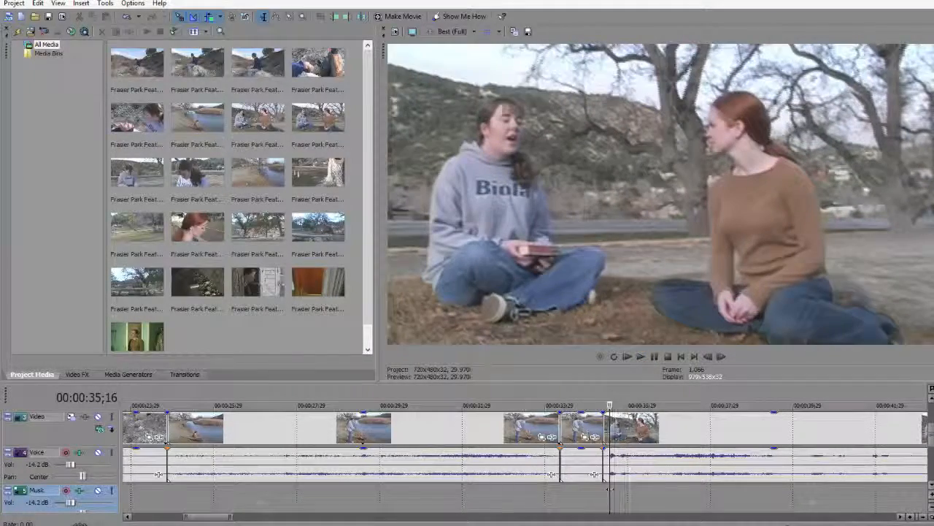
Step: Split the seated conversation at 00:00:35;15 and delete everything between the lakeside split and this point
scroll(612, 494, down, 2)
key(Left)
key(Left)
key(Left)
key(Right)
key(Right)
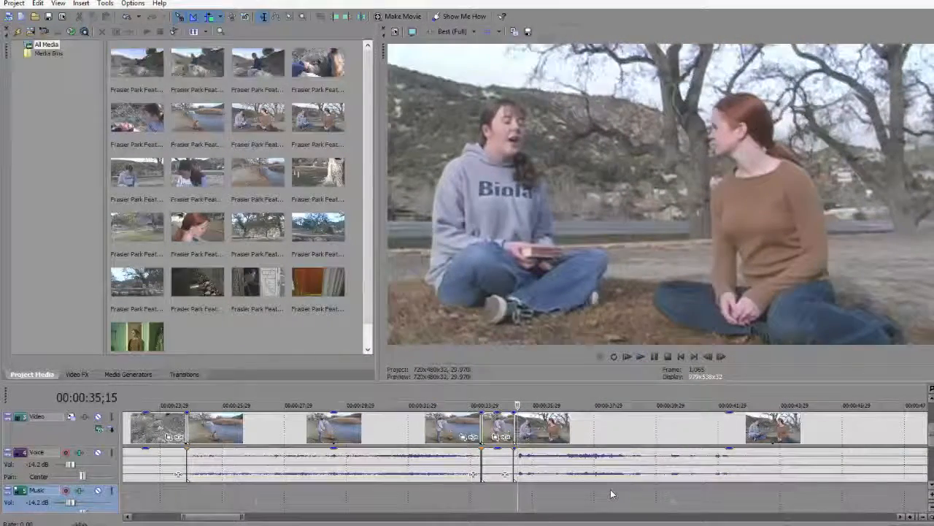
key(s)
click(500, 427)
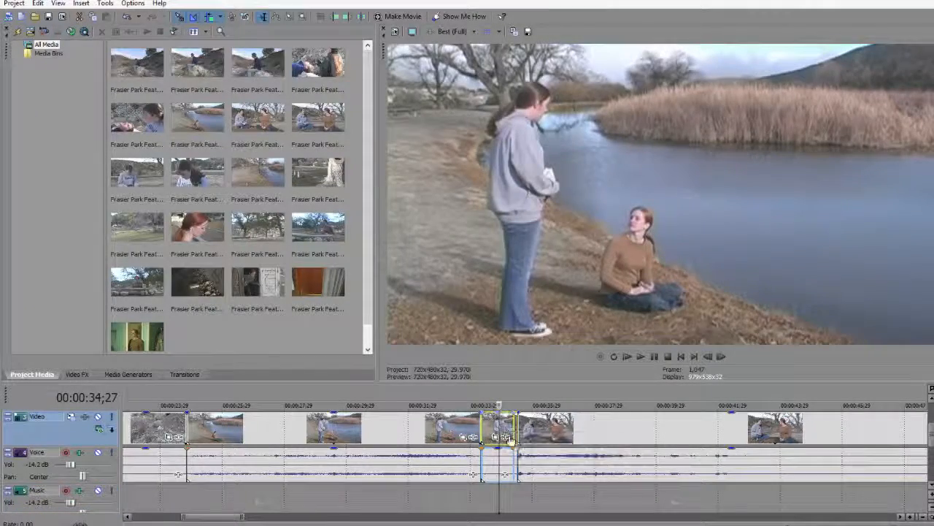
key(Delete)
Step: Replay the cut from the lakeside shot to the seated conversation from several earlier points to judge its timing
scroll(497, 475, up, 2)
click(456, 499)
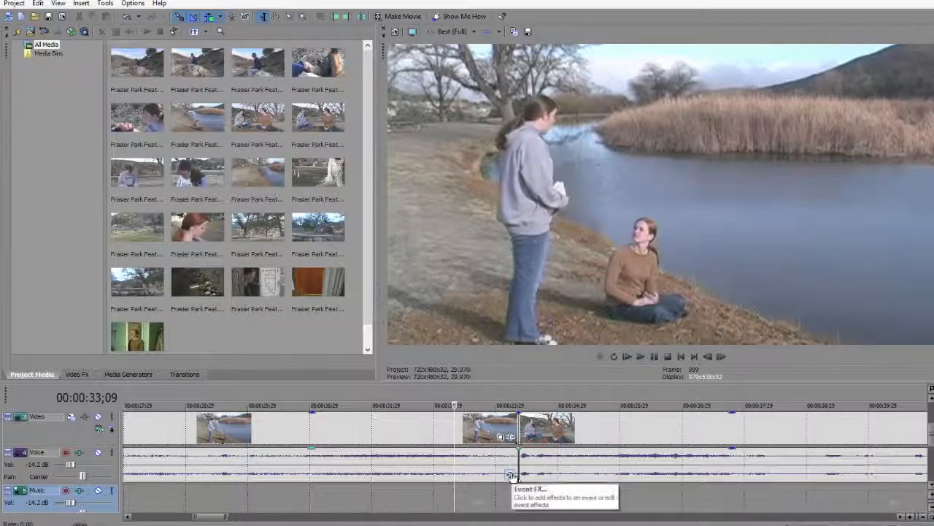
key(space)
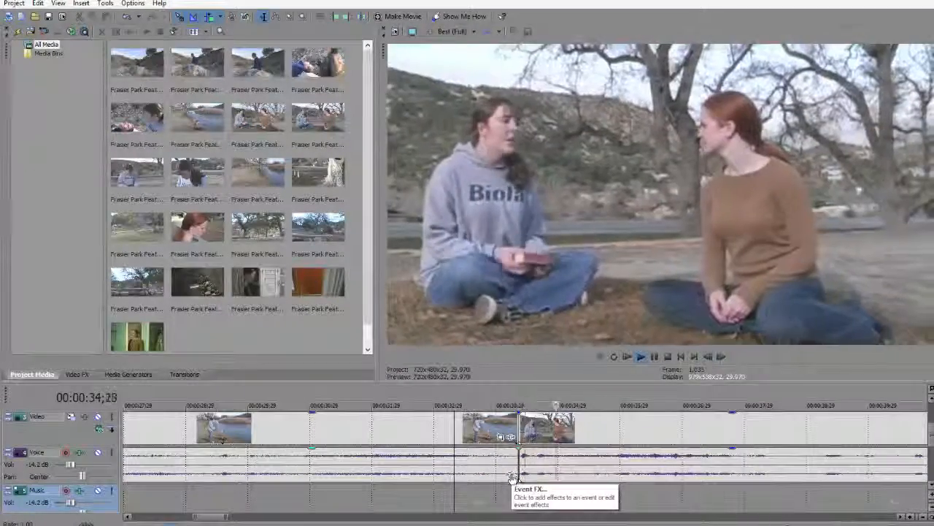
click(378, 498)
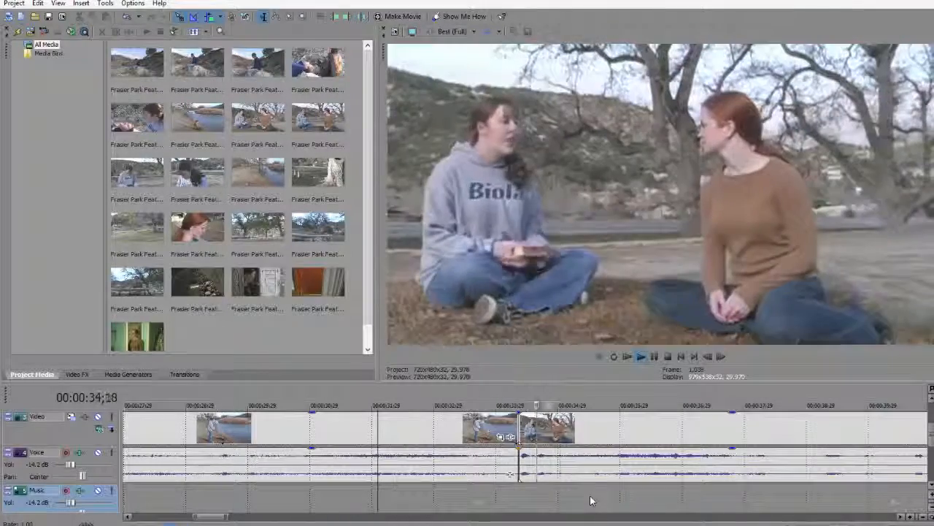
key(Return)
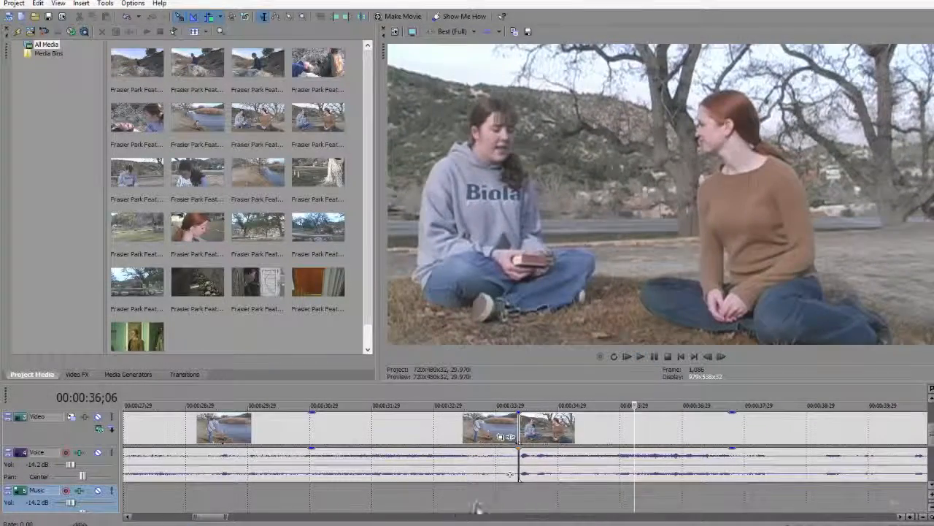
click(455, 513)
key(space)
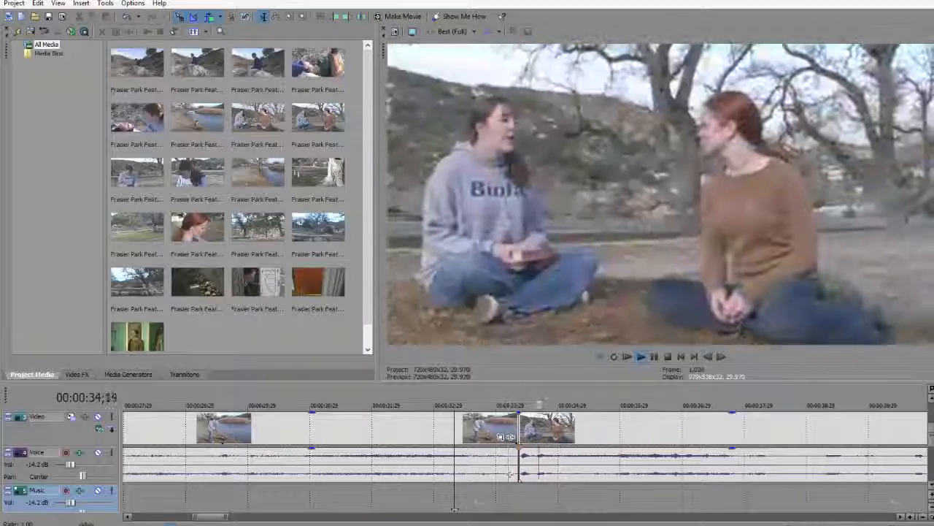
key(Return)
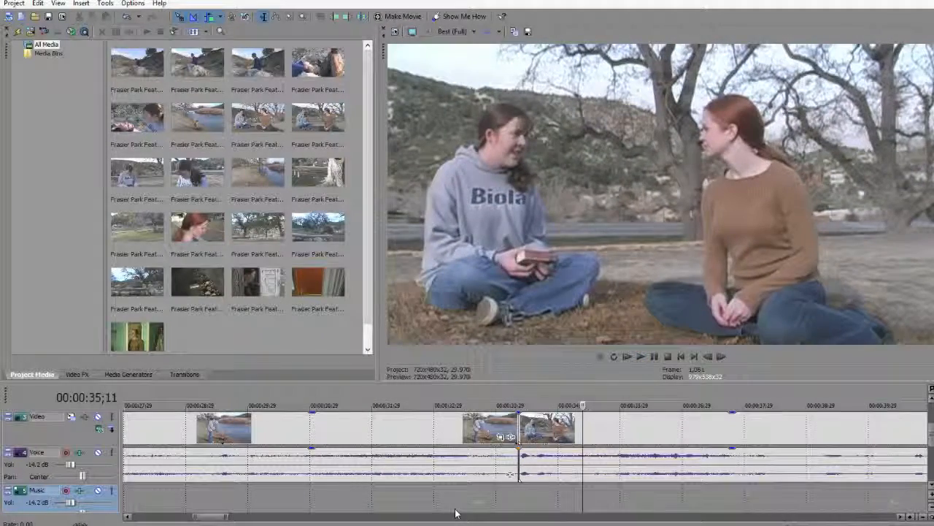
click(455, 514)
key(space)
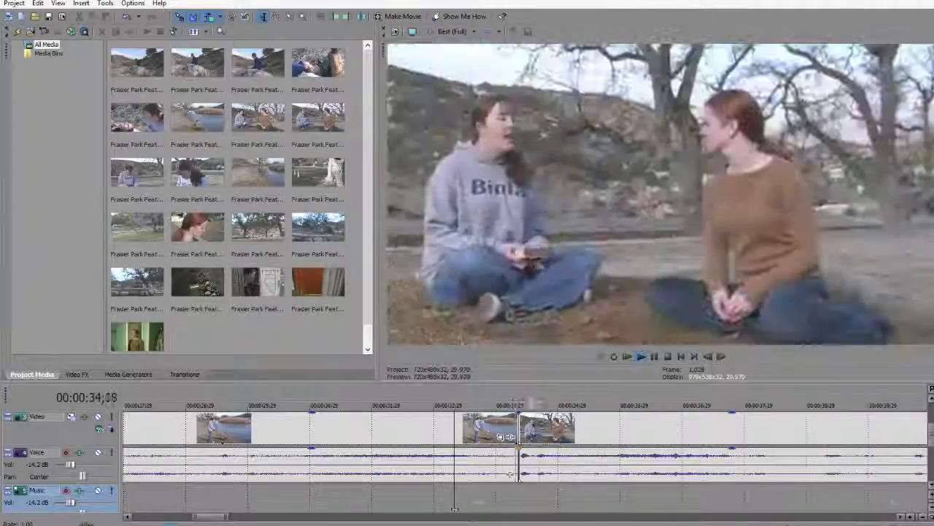
key(Return)
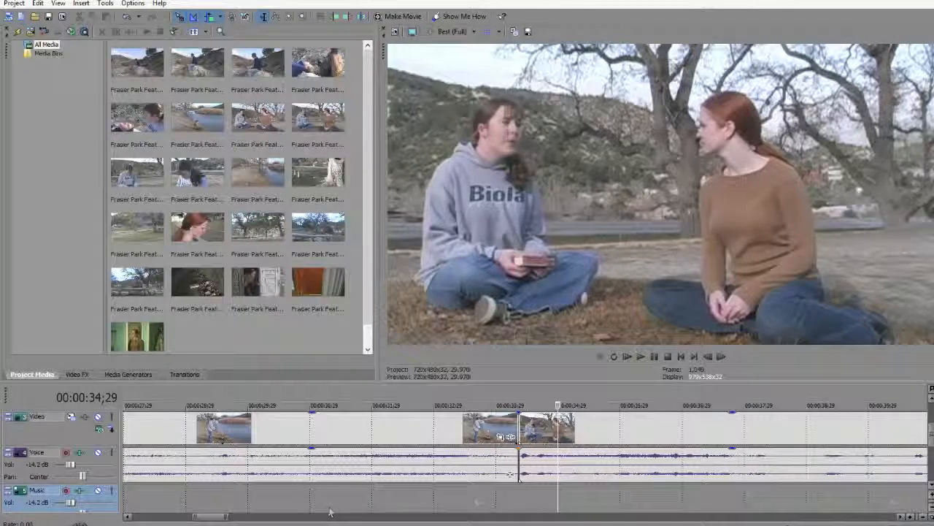
click(286, 500)
key(space)
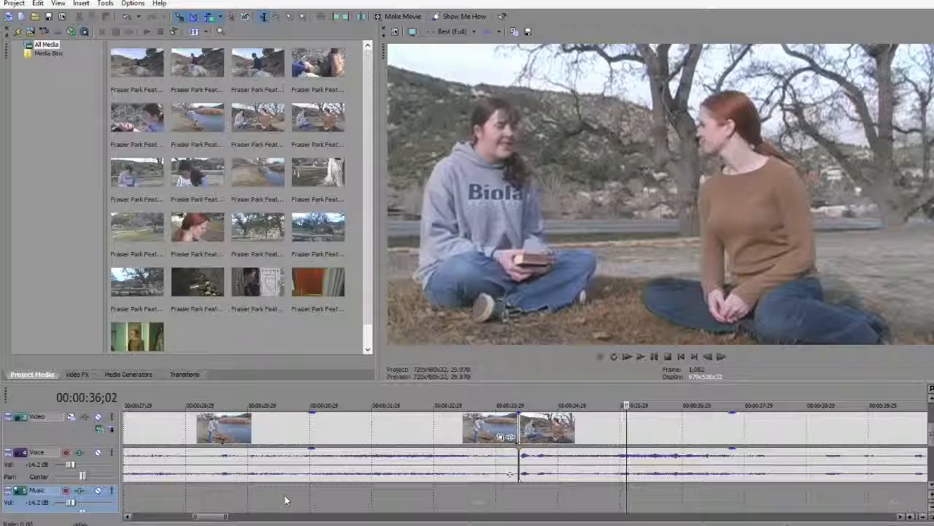
Step: Look over the whole sequence and play the seated conversation through to the shot of the woman reading alone
scroll(360, 464, down, 6)
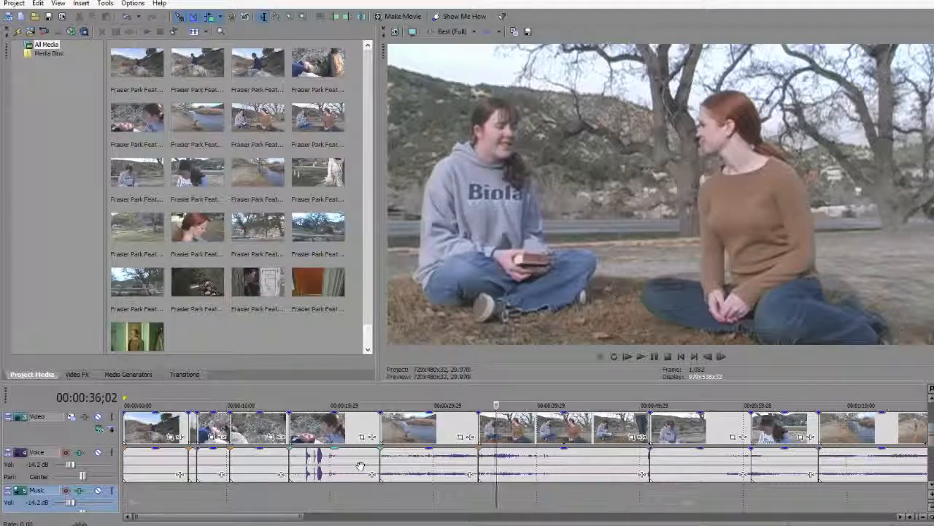
scroll(359, 466, down, 3)
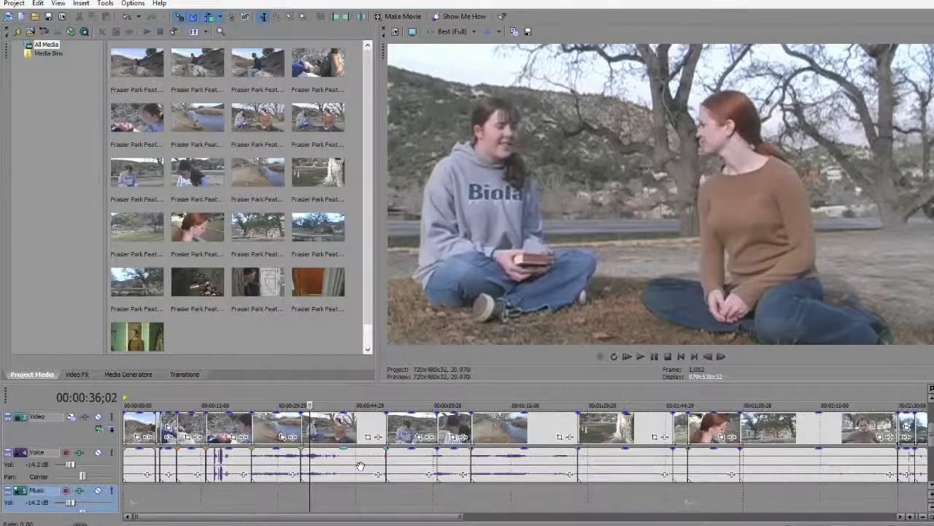
scroll(365, 468, up, 3)
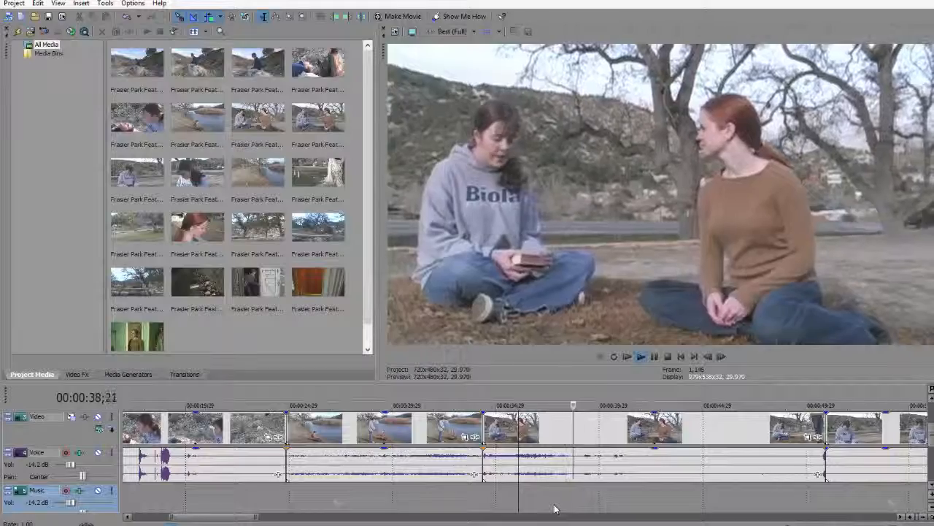
scroll(610, 504, up, 2)
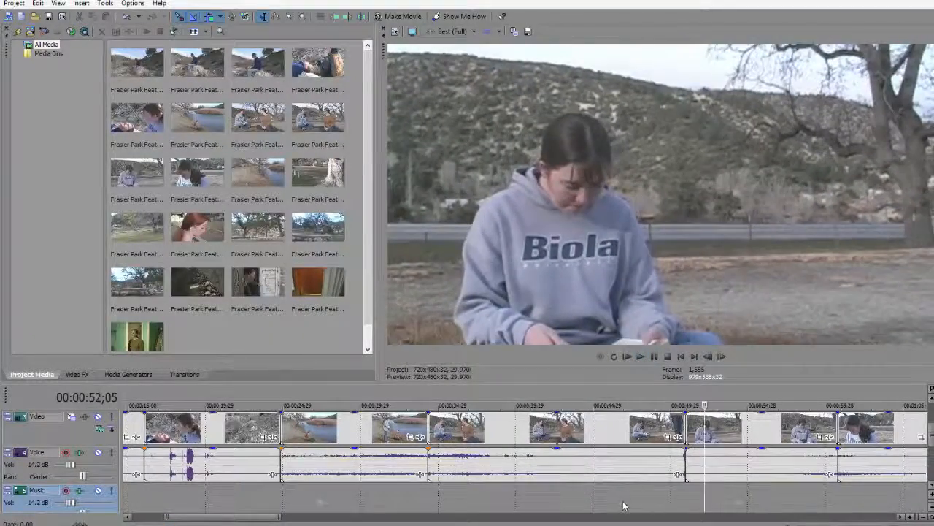
Step: Replay the end of the seated conversation, split it at 00:00:48;24 as the woman in brown gets up, and delete the piece after the split
click(622, 505)
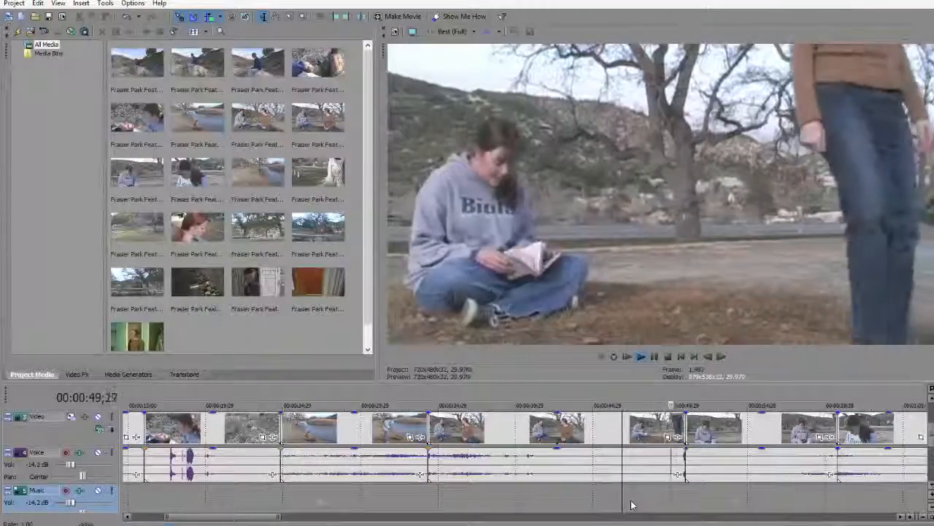
click(577, 503)
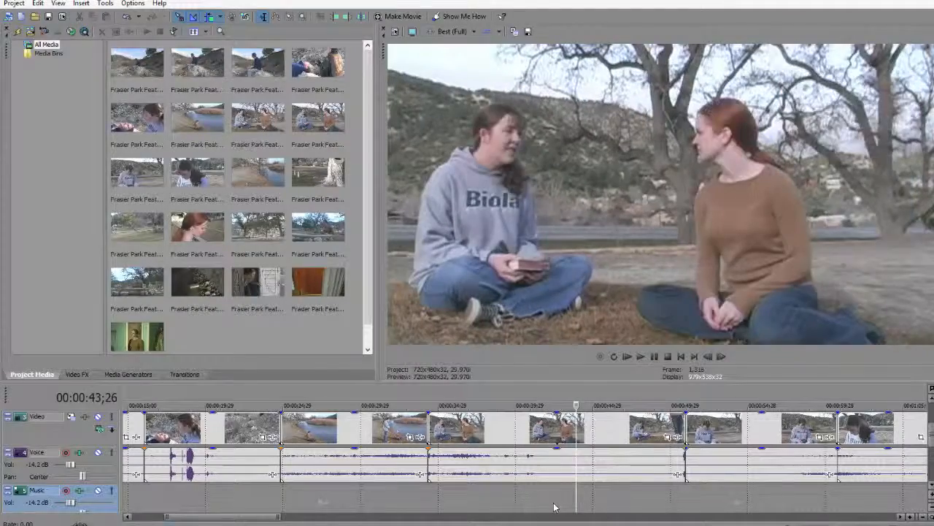
key(space)
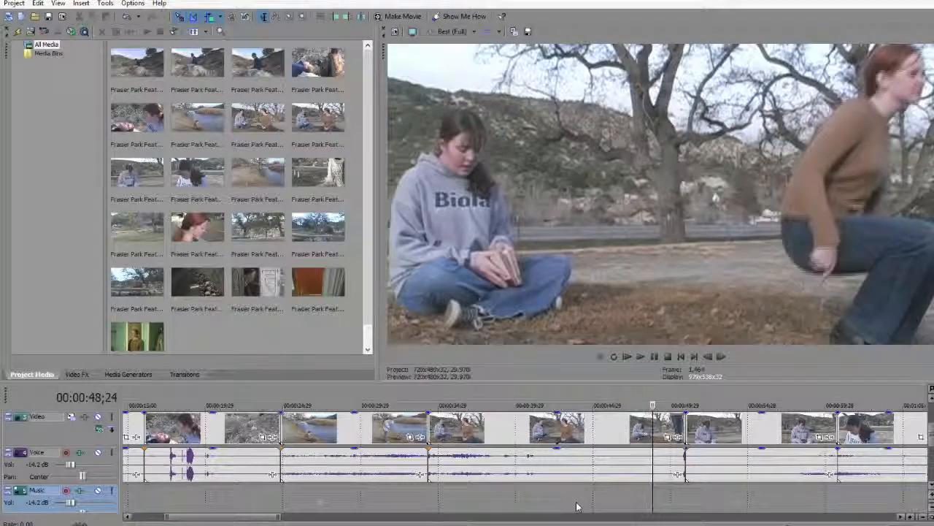
click(664, 426)
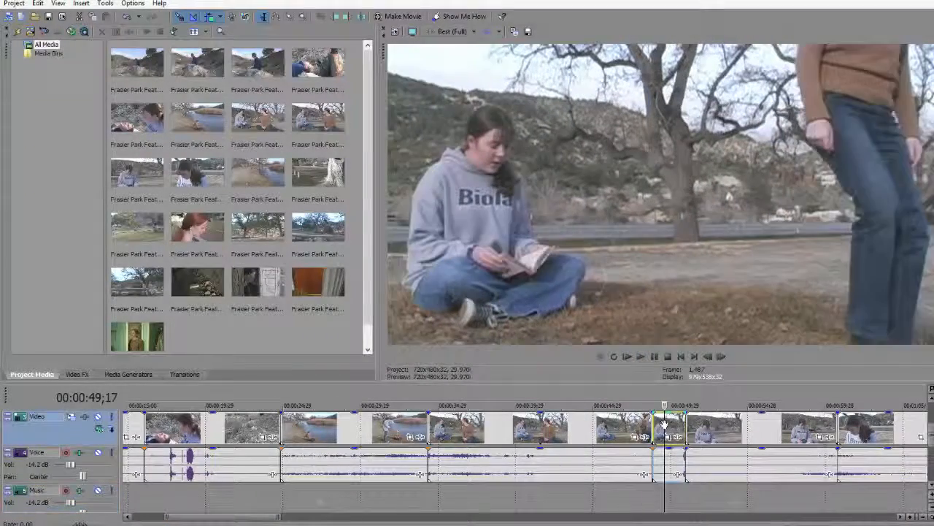
key(Delete)
Step: Play from 00:00:44;04 across the new cut and through the shots of the woman reading to check their pacing
click(581, 490)
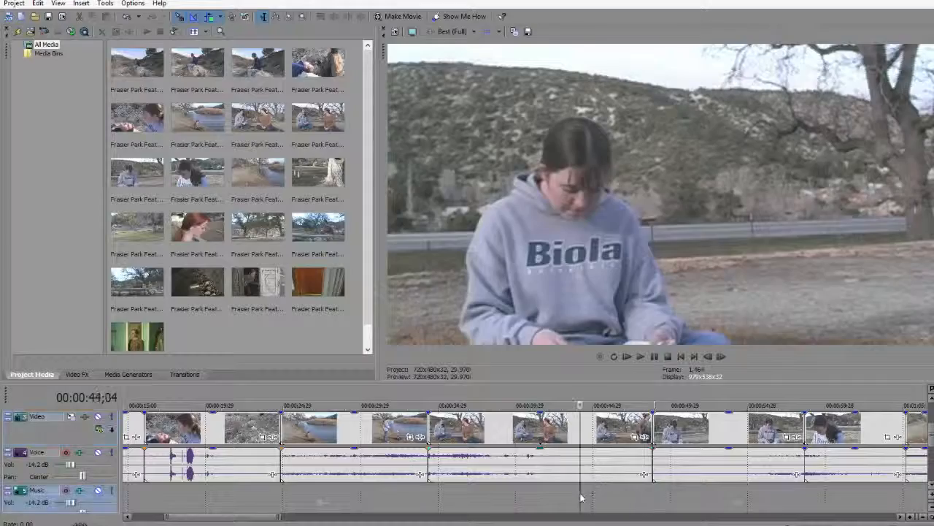
key(space)
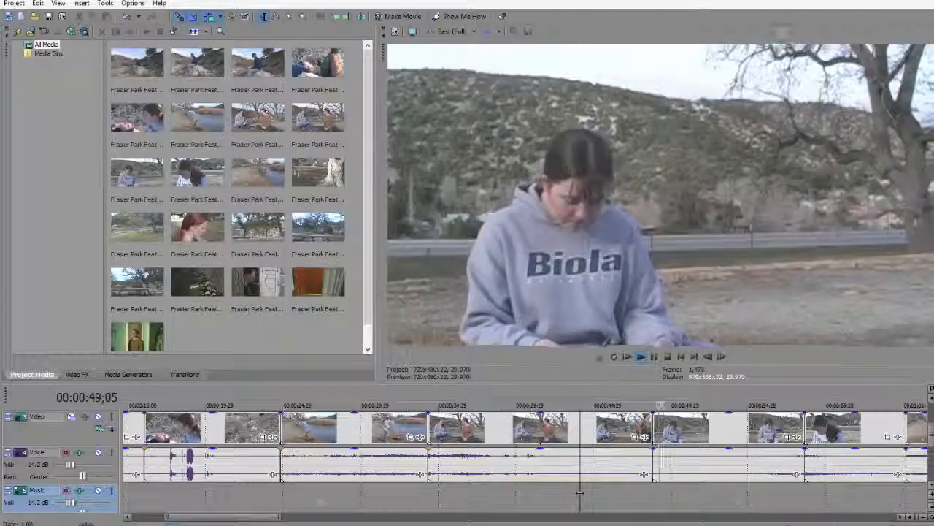
scroll(652, 480, down, 2)
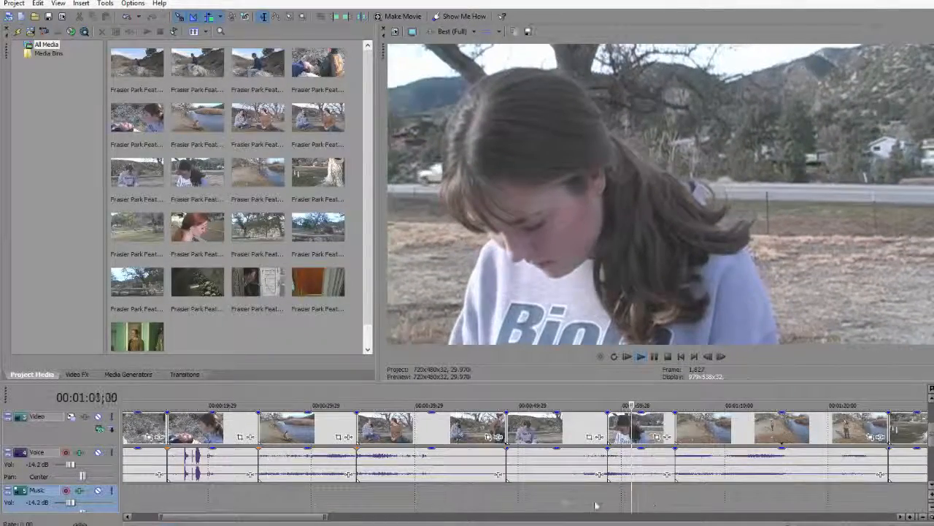
click(534, 498)
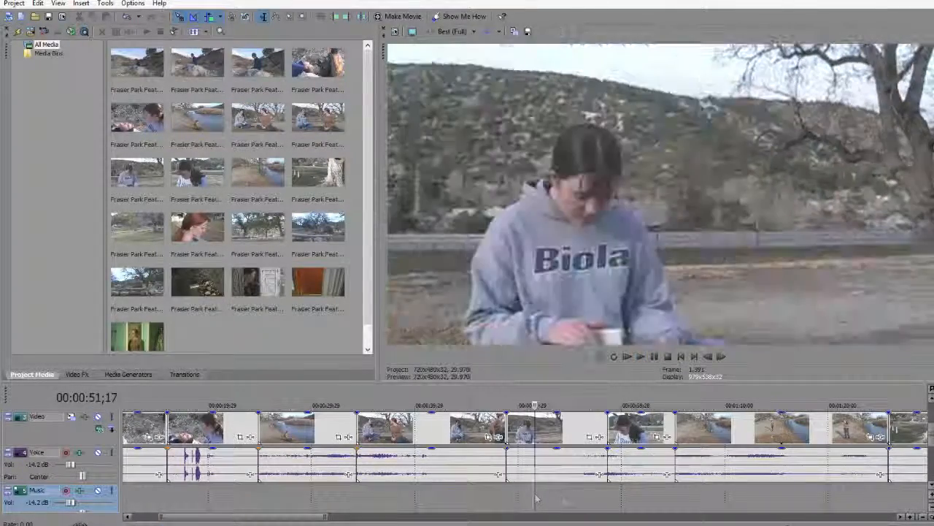
Step: Delete the front-view shot of the woman reading and play from 00:00:46;02 across the new cut into the close-up
click(633, 497)
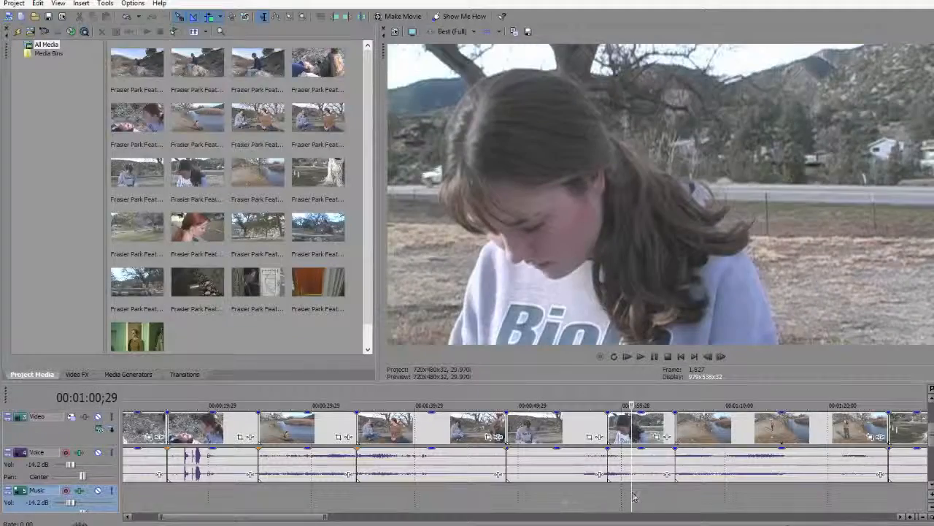
click(549, 430)
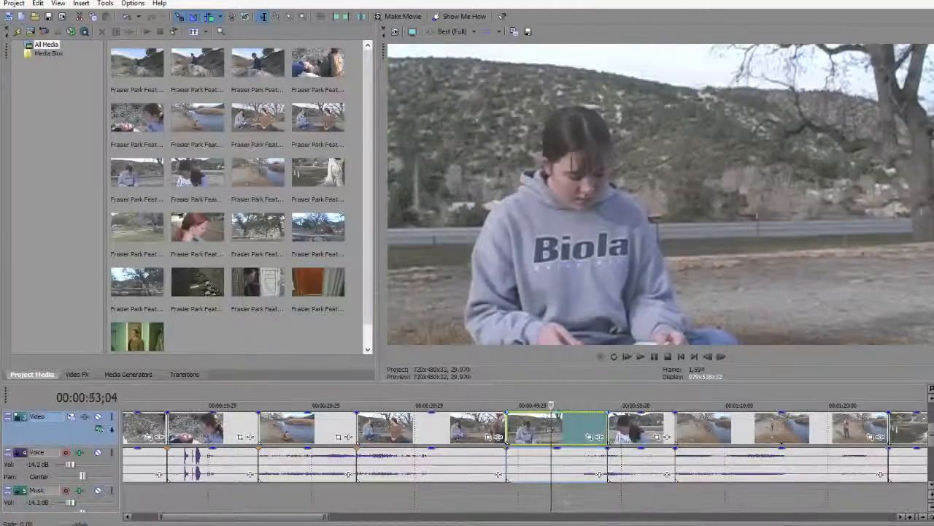
key(Delete)
click(478, 503)
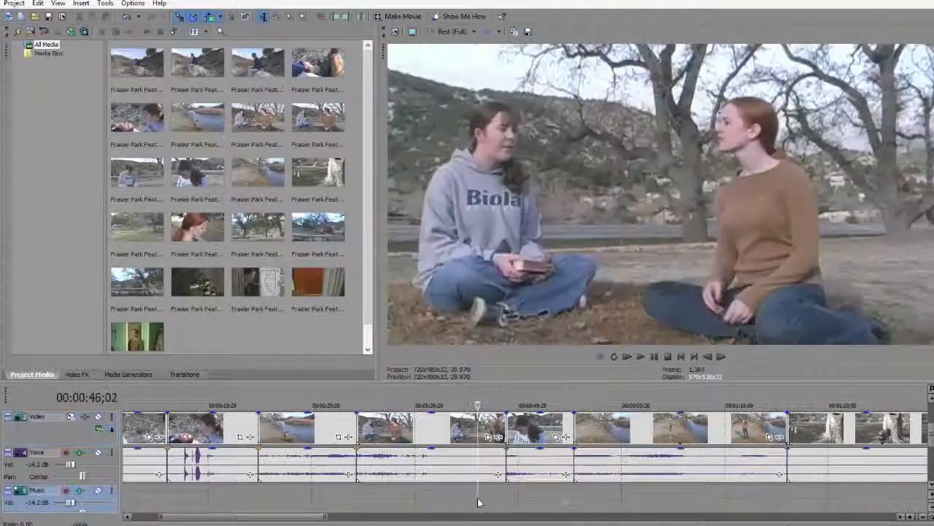
key(space)
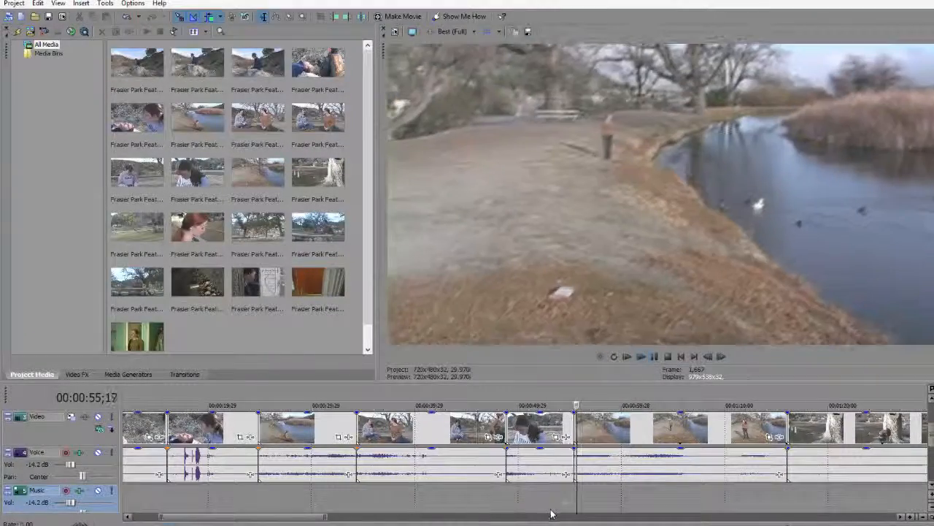
Step: Split the reading close-up at 00:00:53;19, as the gloved hand covers the woman's mouth, and delete the piece after the split
click(553, 511)
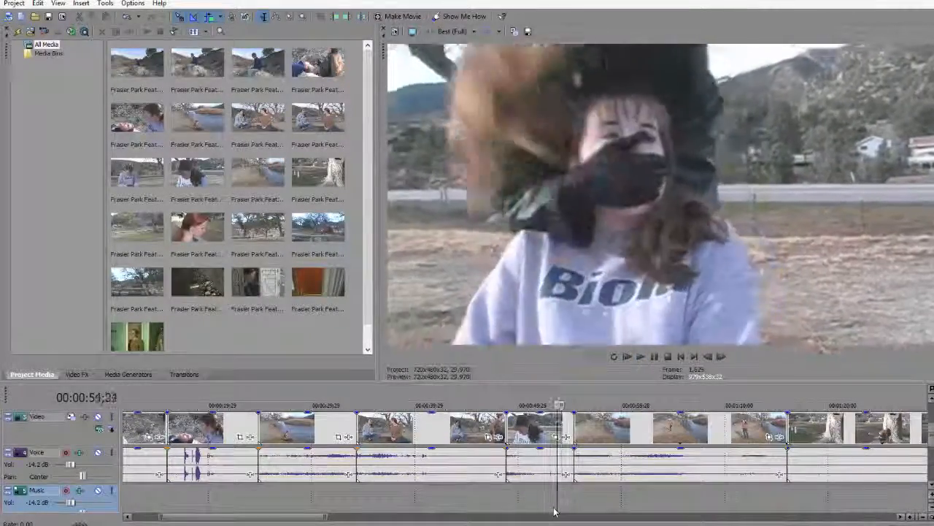
click(554, 511)
click(553, 511)
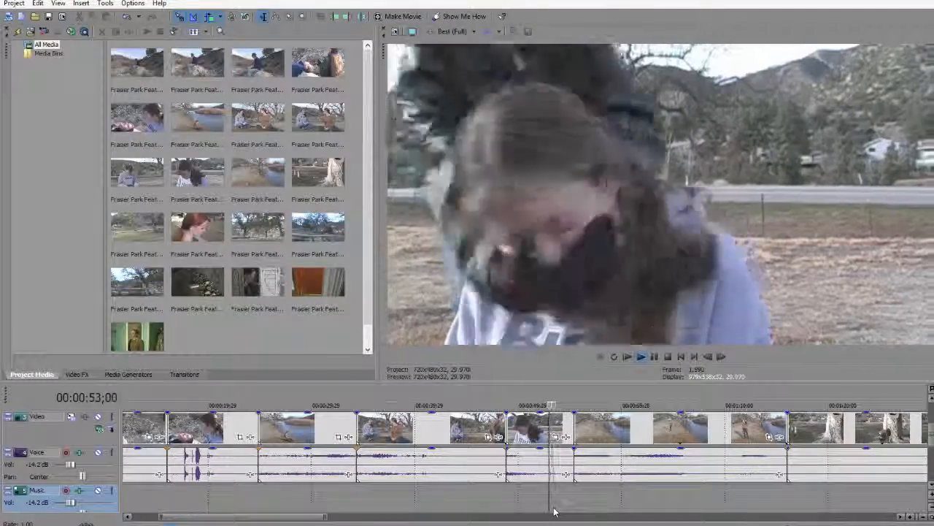
key(Right)
key(Right)
key(Right)
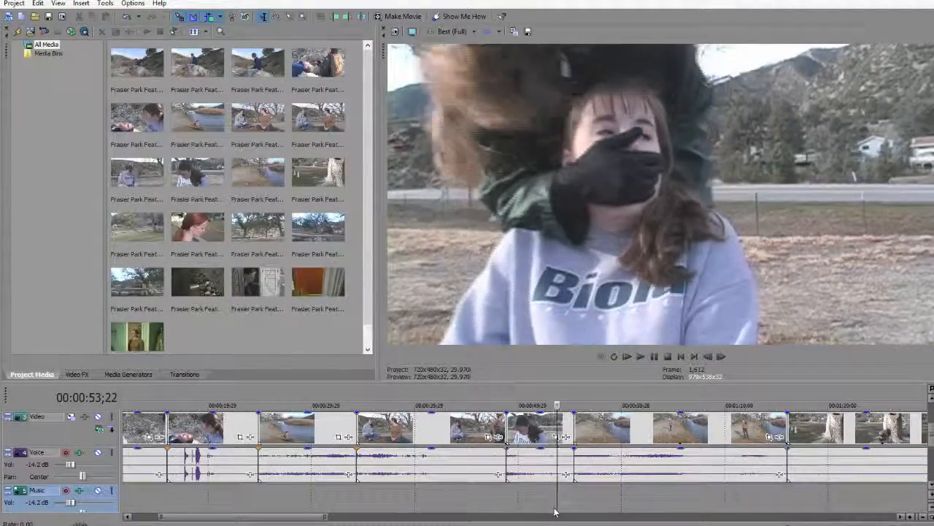
key(Left)
key(Left)
key(Right)
key(Right)
key(Right)
key(Right)
key(Right)
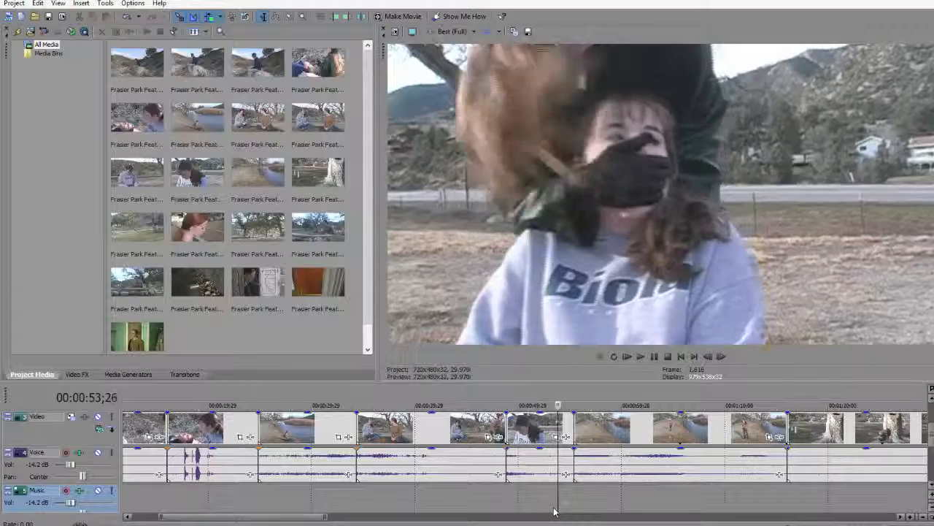
key(Left)
key(Left)
key(Left)
key(Left)
key(Right)
key(Right)
key(Left)
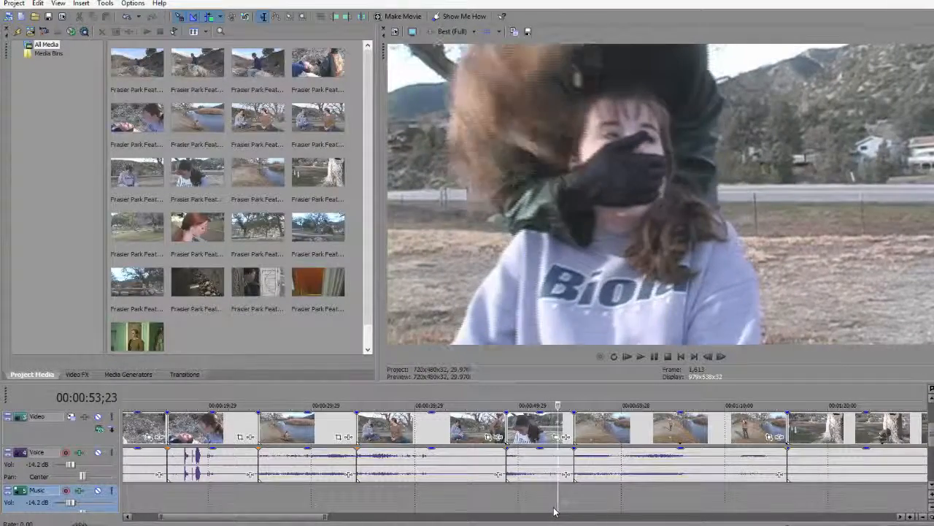
click(554, 508)
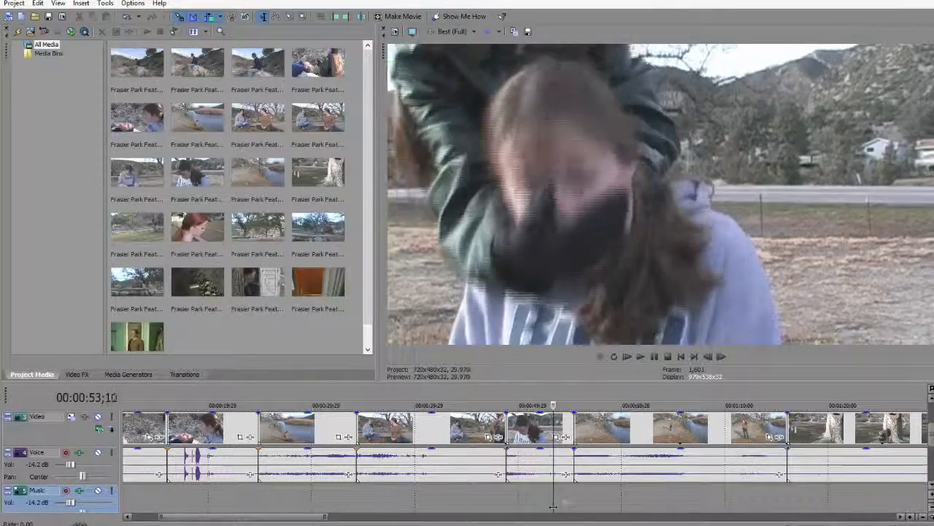
key(Right)
key(Right)
key(Right)
key(Right)
key(Right)
key(Right)
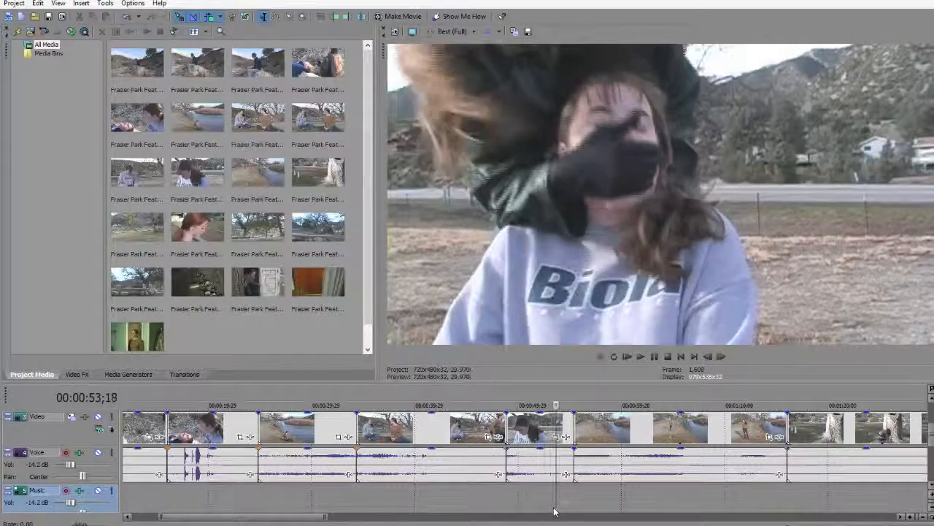
key(Right)
key(Right)
key(Right)
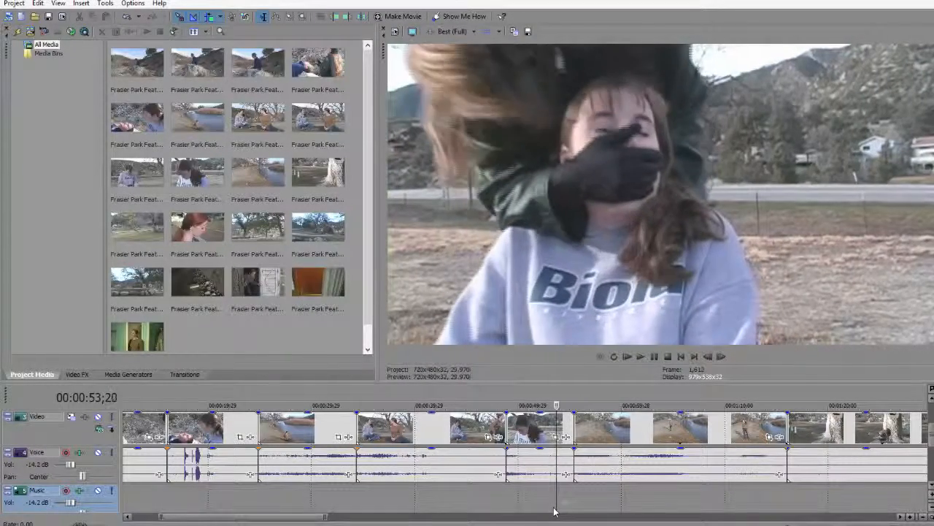
key(s)
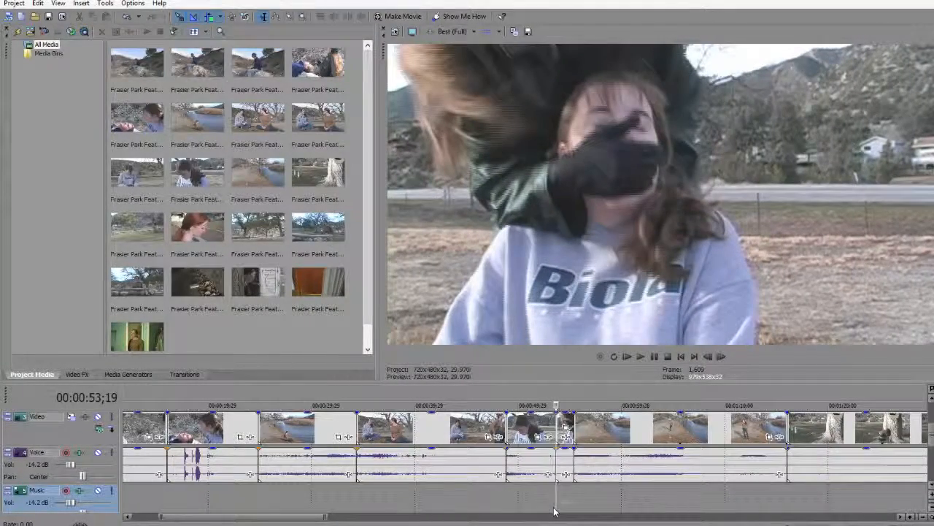
click(567, 427)
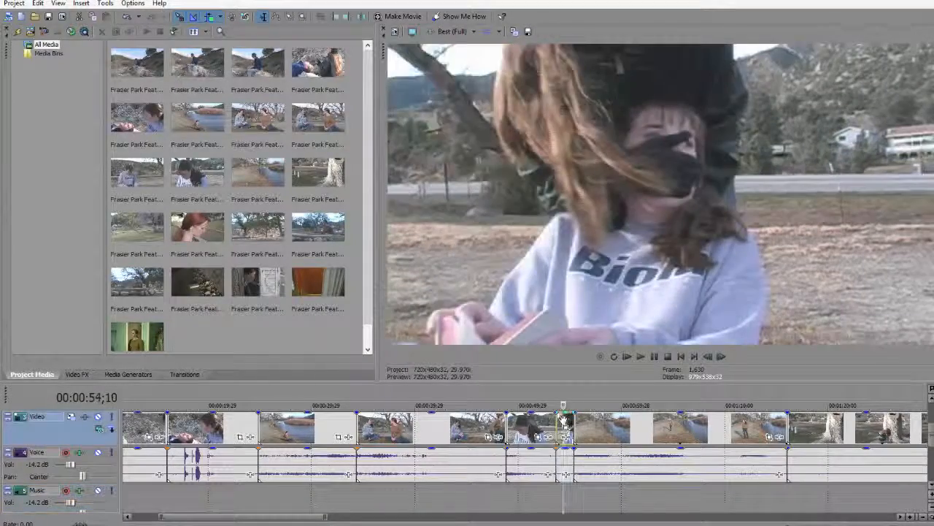
key(Delete)
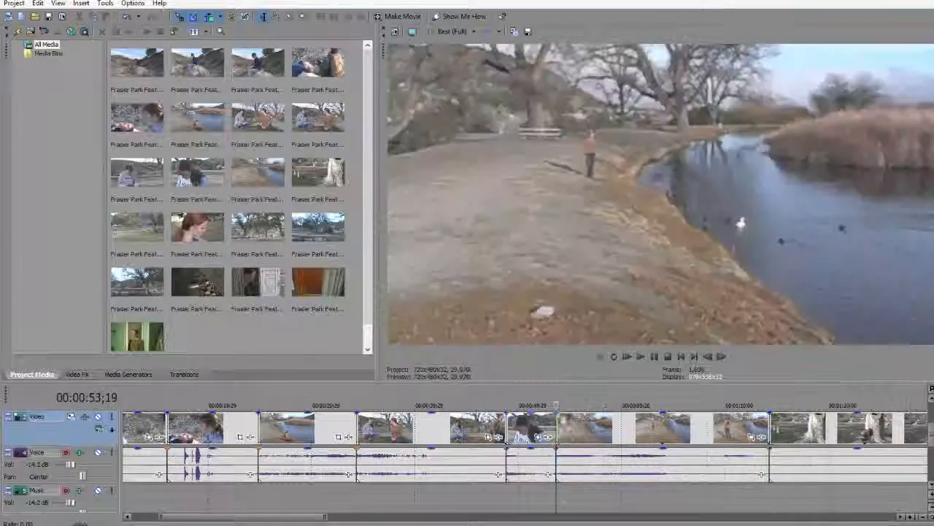
Step: Play from the end of the seated conversation through the shortened close-up and the lakeside shot where the woman in brown finds the book
click(488, 503)
key(space)
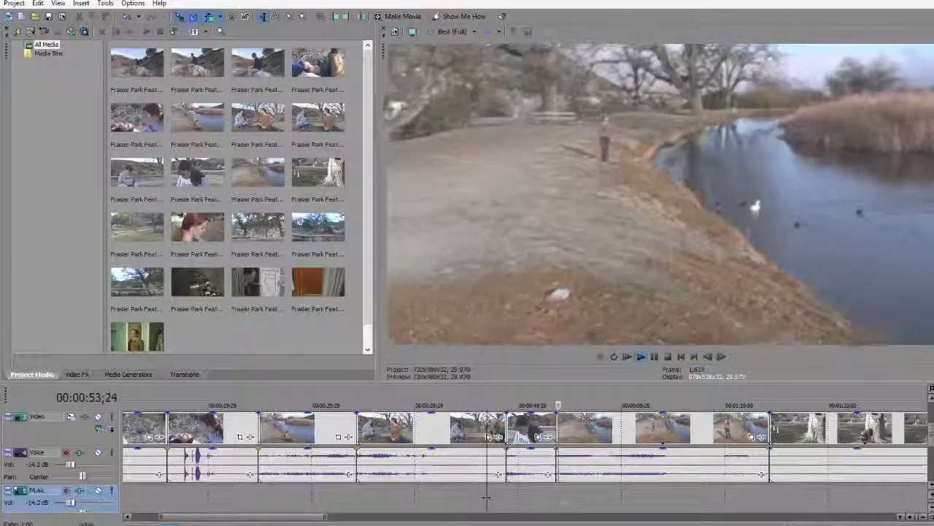
key(Return)
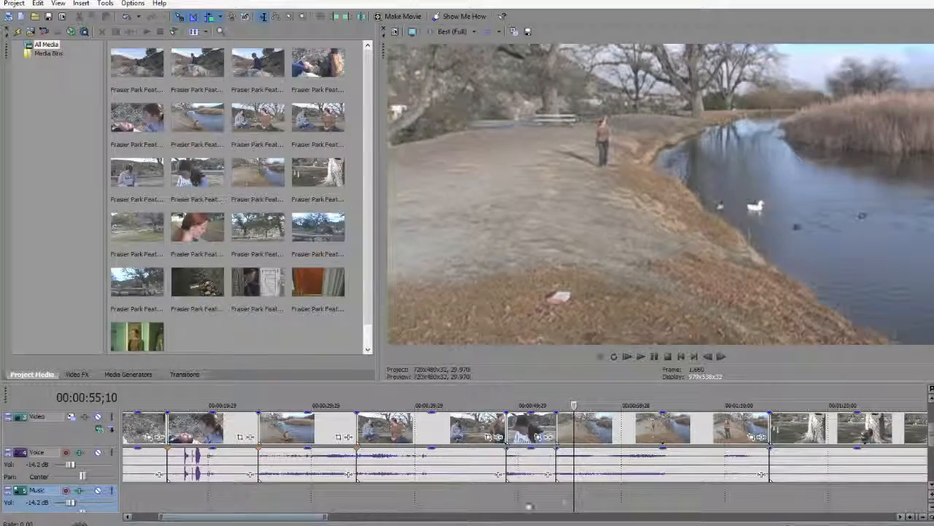
click(526, 501)
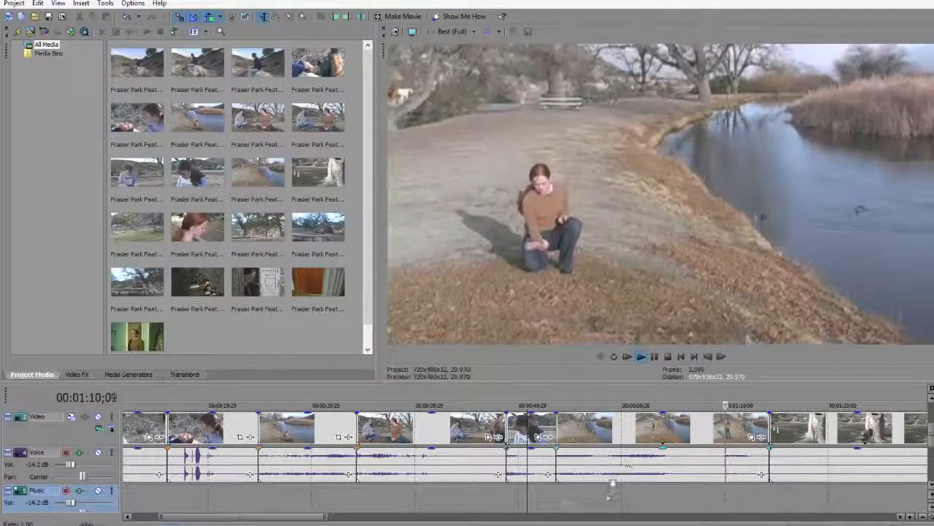
Step: Split the second lakeside shot at 00:01:02;23, as the woman in brown approaches the book, and delete the piece before the split
click(606, 473)
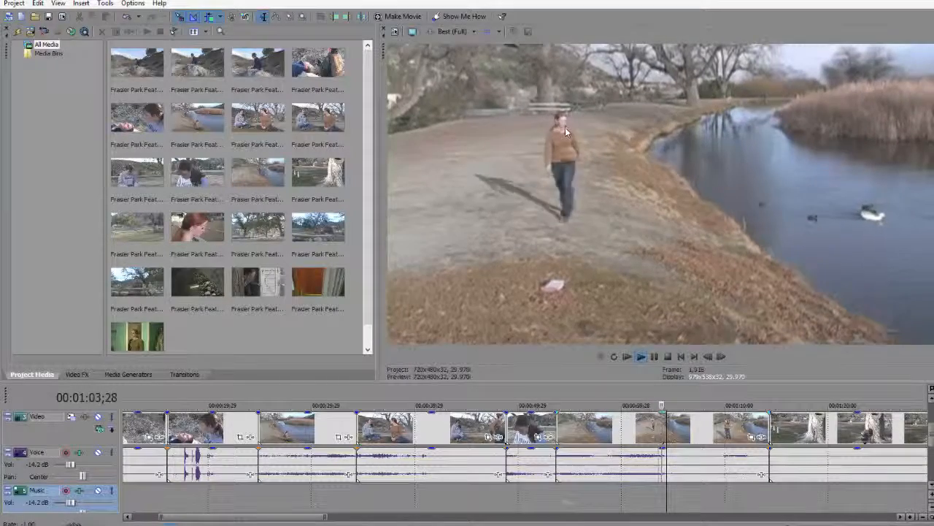
key(k)
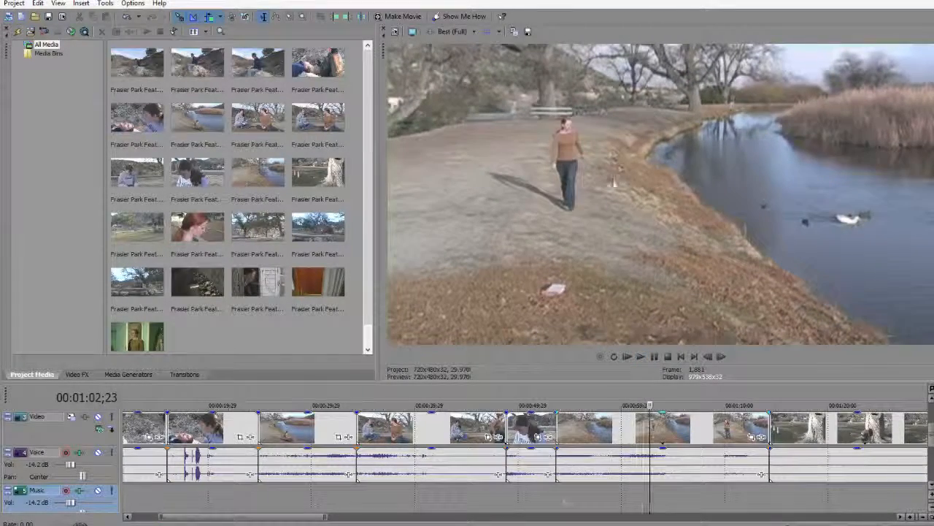
click(614, 434)
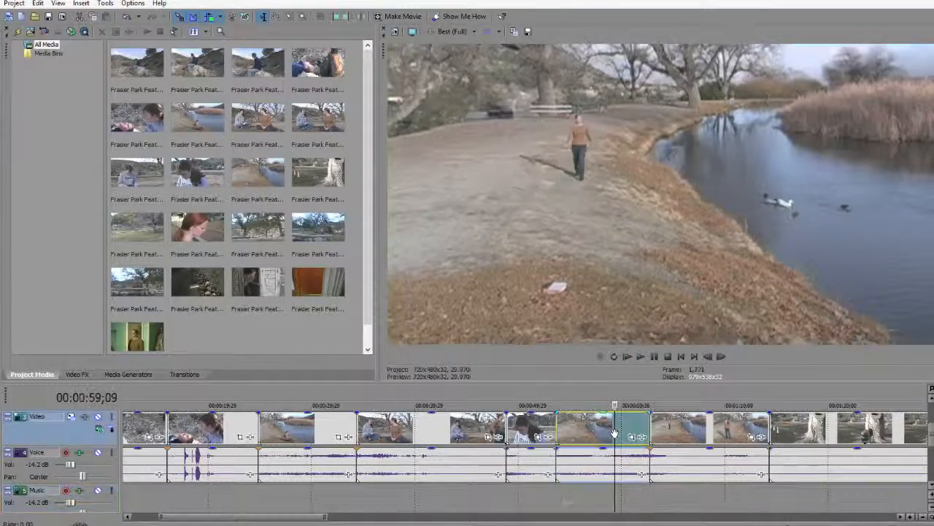
key(Delete)
Step: Play from 00:00:51;23 across the cut from the attack close-up to the trimmed lakeside shot
click(537, 498)
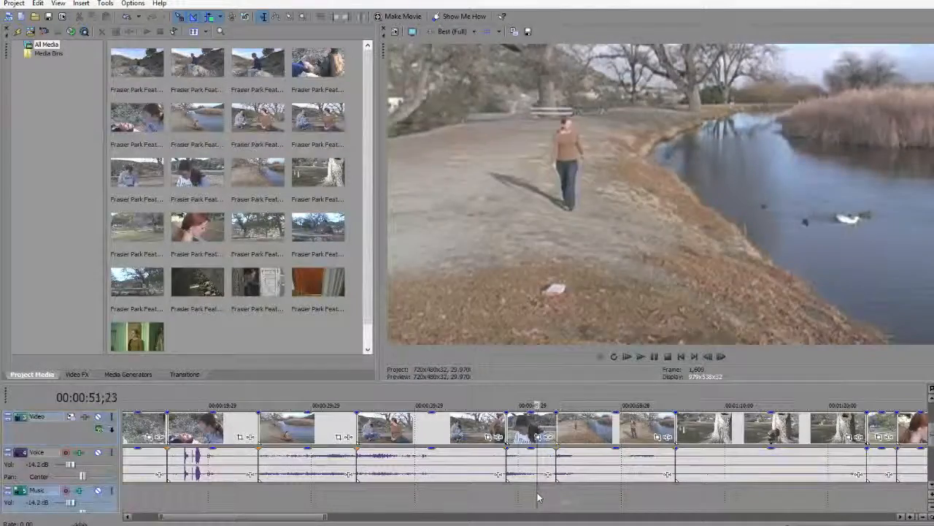
key(space)
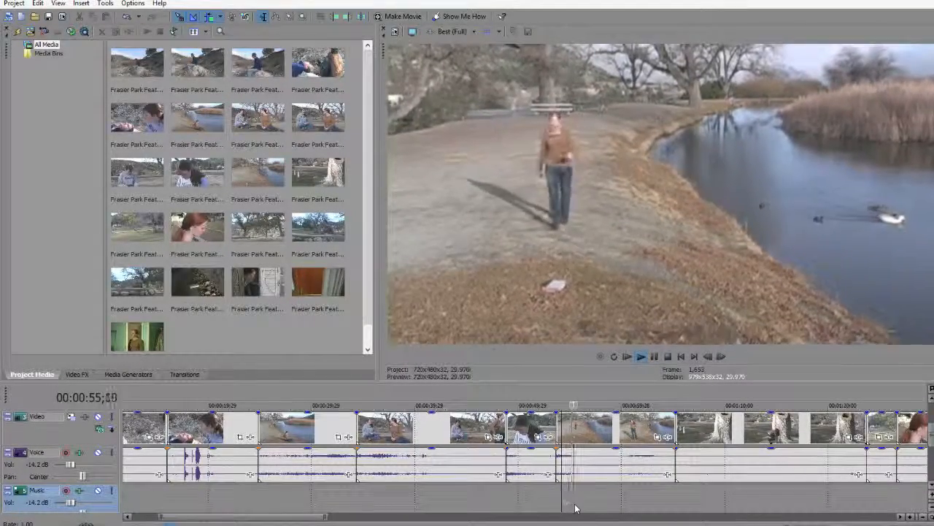
key(Return)
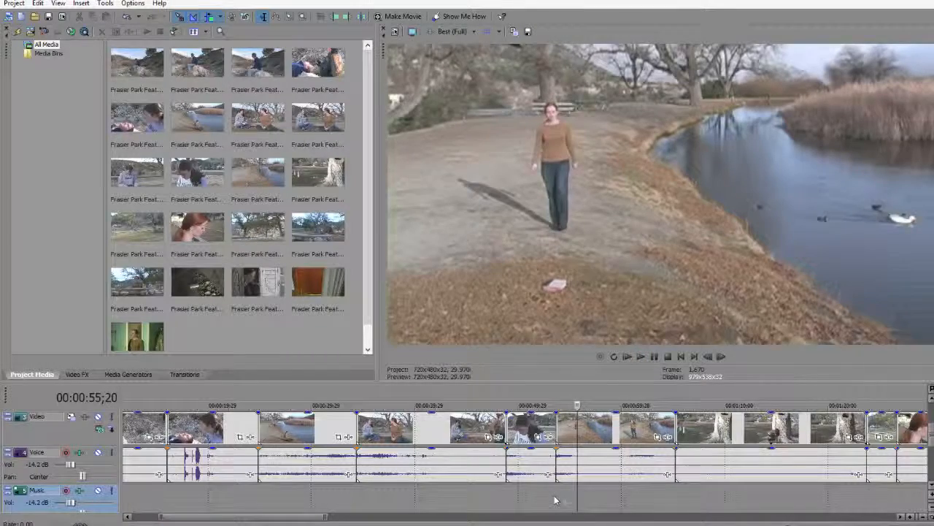
Step: Split the trimmed lakeside shot at 00:00:54;15 and delete the short piece before the split
click(555, 500)
key(space)
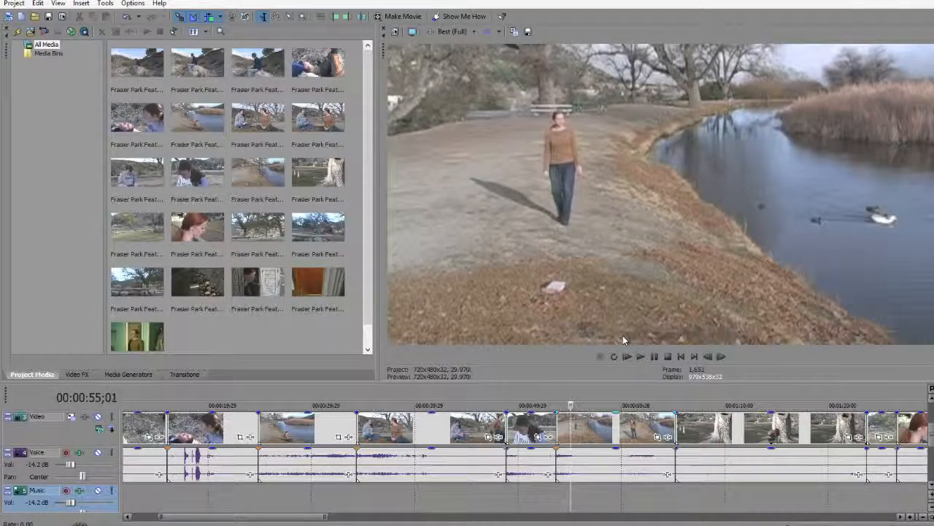
key(Left)
key(Left)
key(Left)
key(Left)
key(Left)
key(Left)
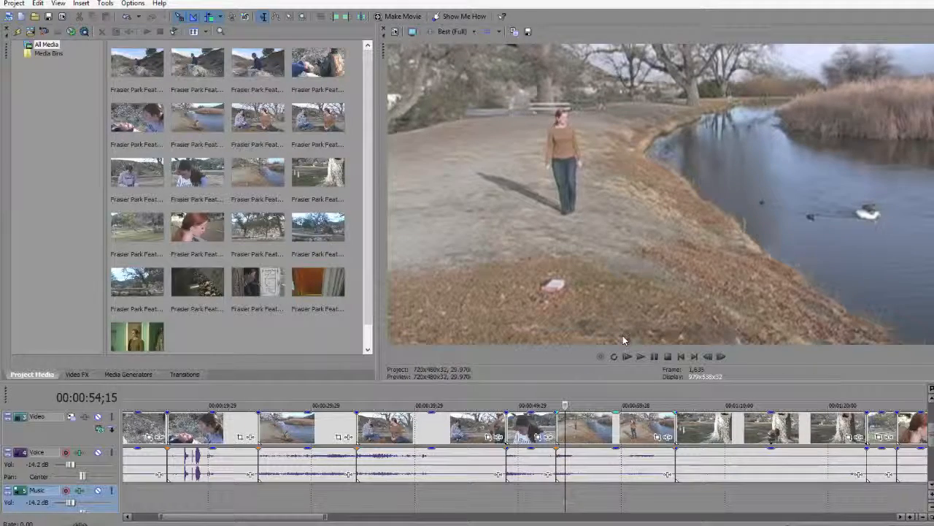
key(Right)
key(s)
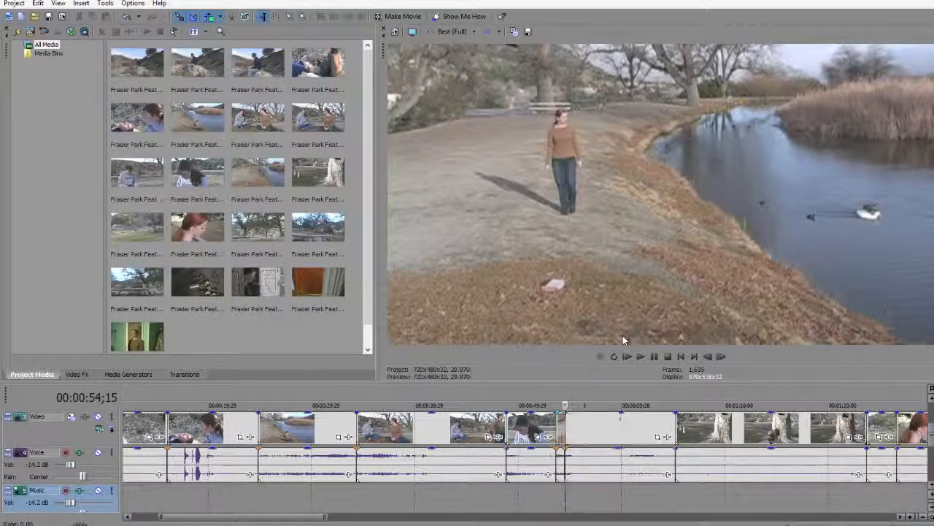
click(562, 424)
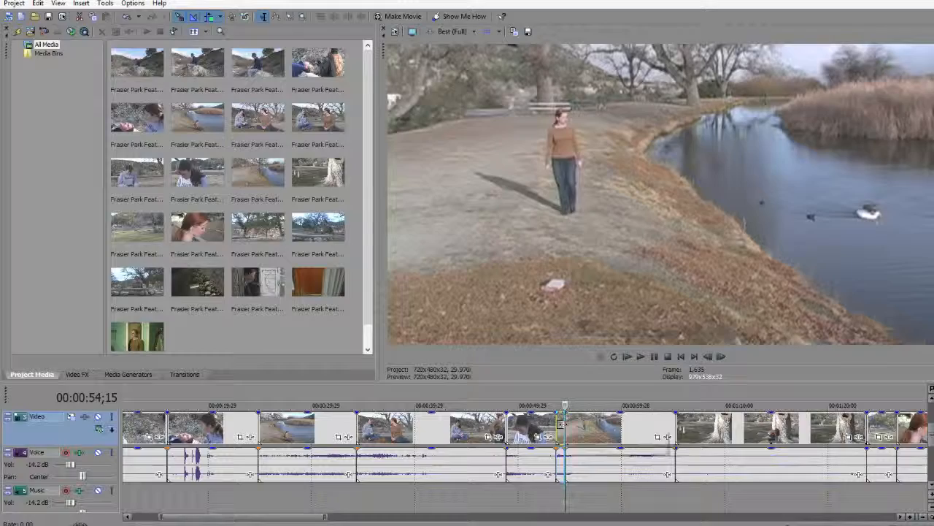
key(Delete)
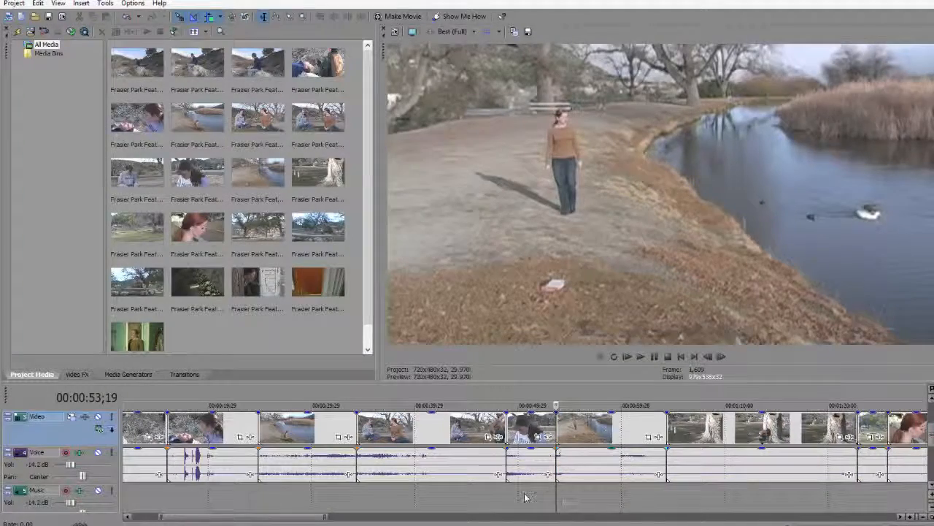
Step: Replay the cut from the attack close-up to the lakeside shot, and undo the last deletion and split of the lakeside shot
click(525, 494)
key(space)
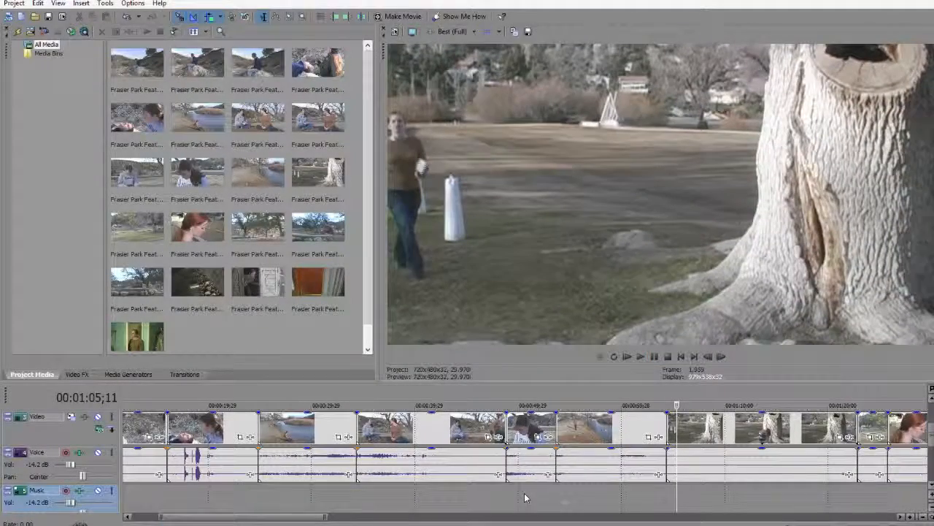
click(532, 495)
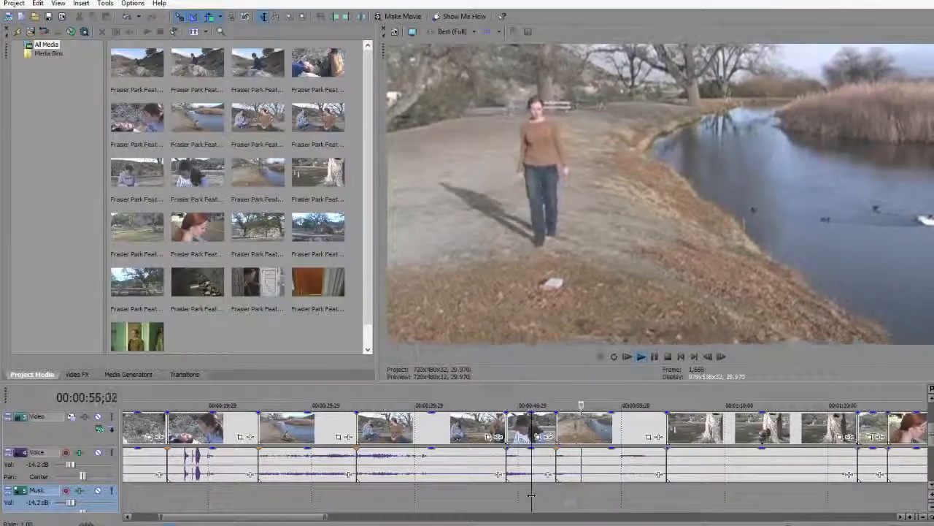
key(Return)
key(ctrl+z)
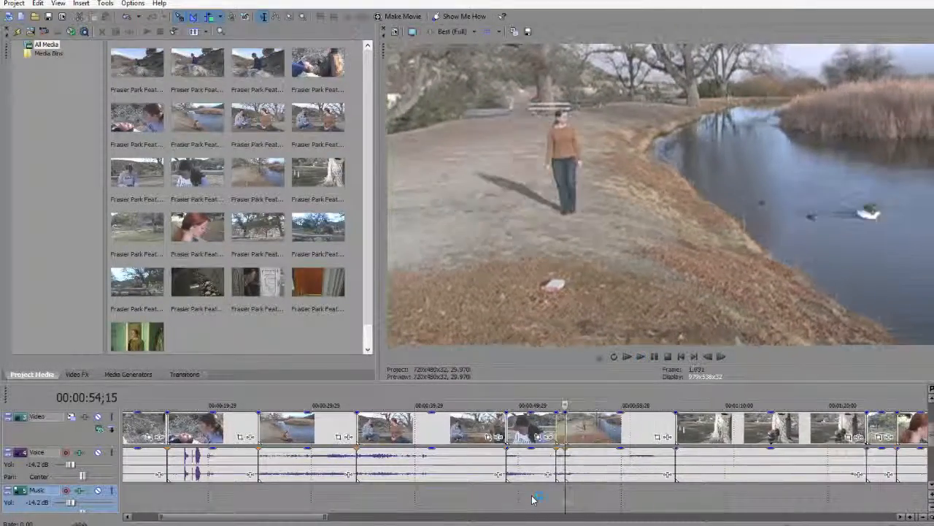
key(ctrl+z)
Step: Play from 00:00:51;07 through the restored lakeside shot and into the shot of the woman walking past the tree
click(532, 497)
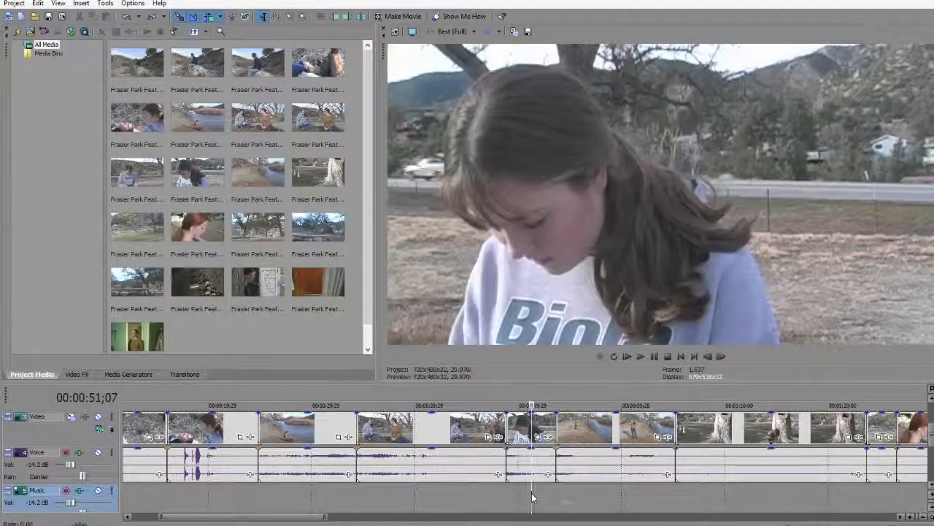
key(space)
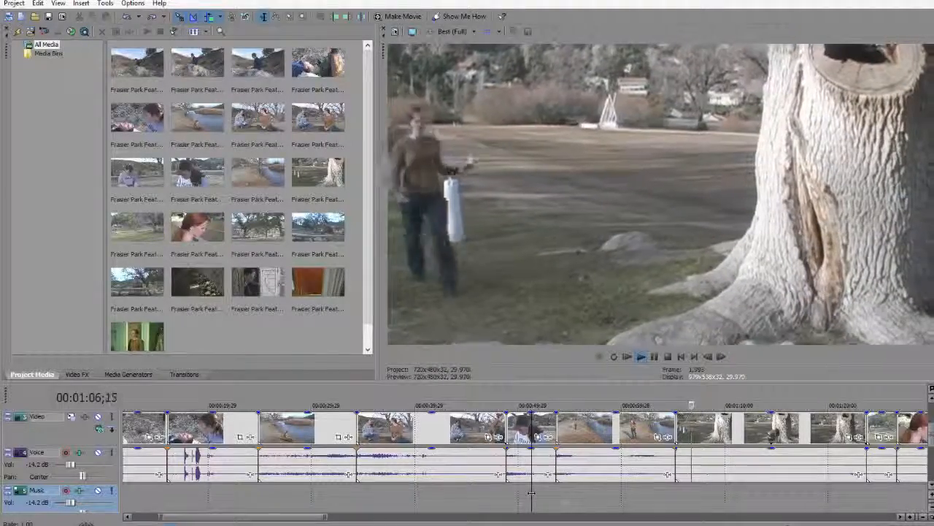
scroll(532, 494, down, 2)
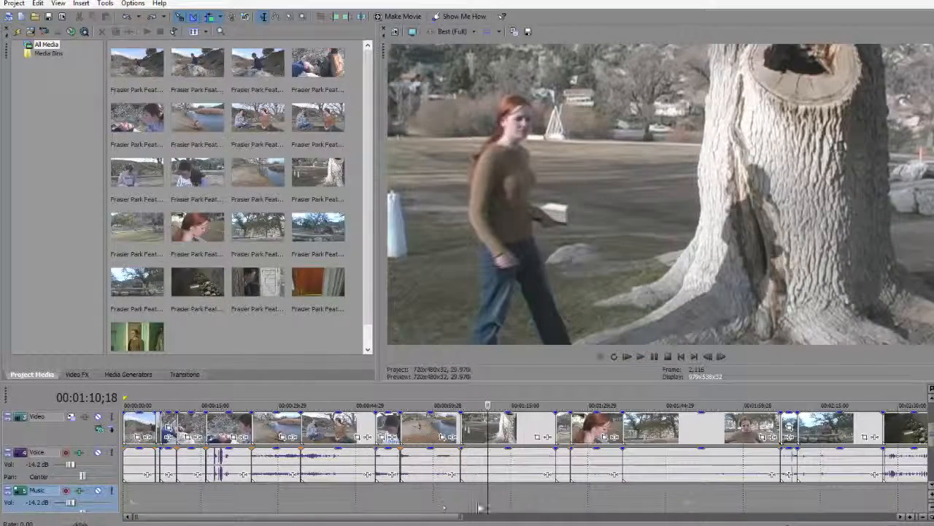
Step: Play the lakeside shot from 00:01:00;10 to find its out point after the woman stands up
click(435, 505)
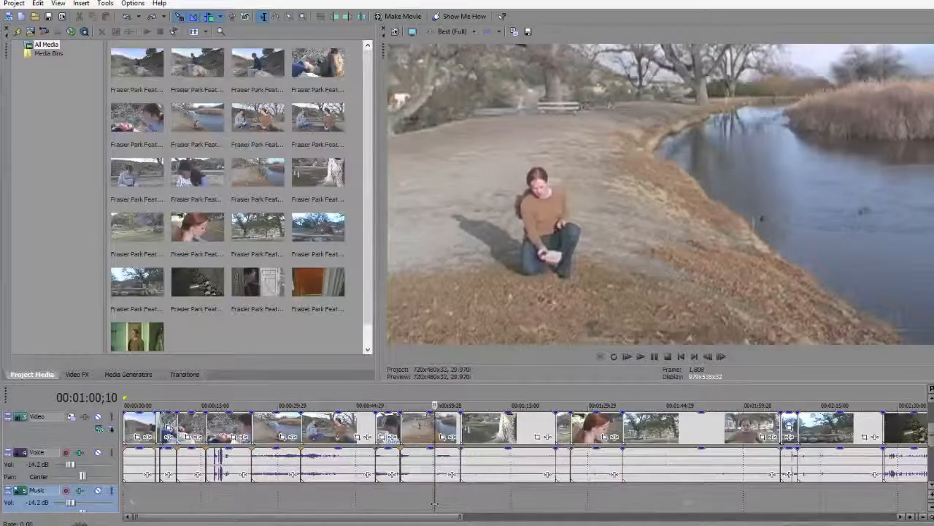
key(space)
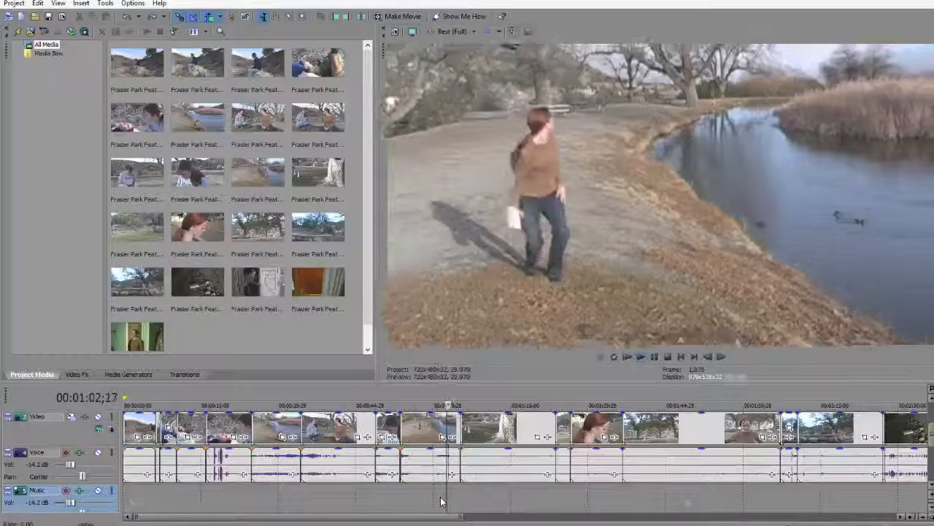
key(space)
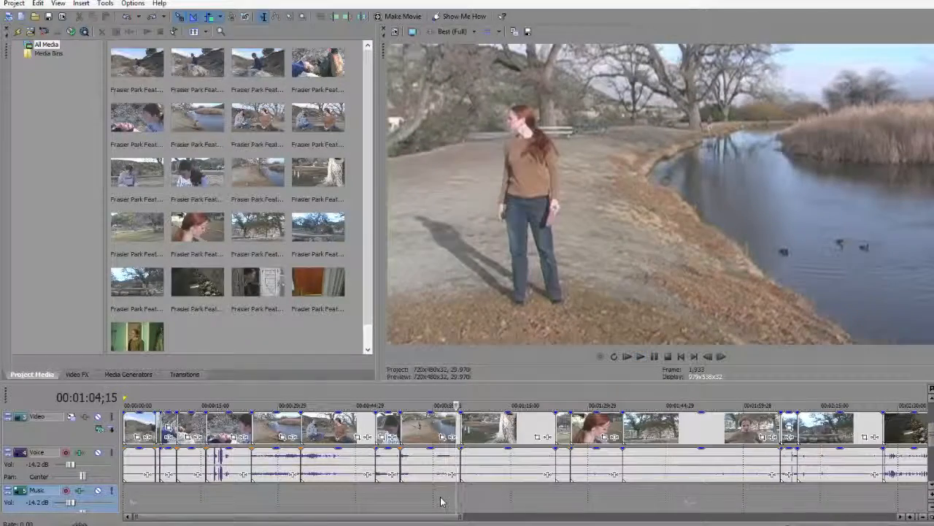
key(space)
Step: Split the lakeside shot at 00:01:04;09 and delete the short piece after the split
key(alt+Left)
key(alt+Left)
key(alt+Left)
key(alt+Left)
key(alt+Left)
key(alt+Left)
key(alt+Left)
key(alt+Left)
key(alt+Left)
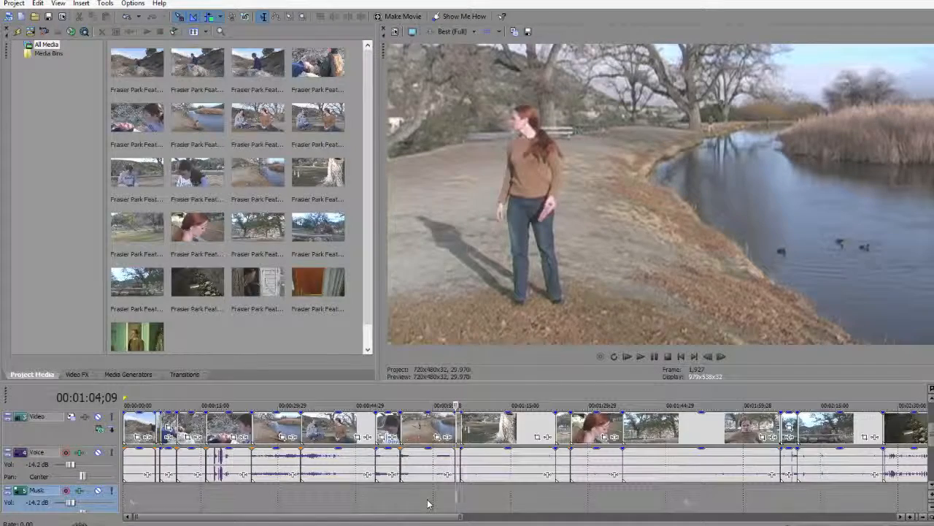
scroll(427, 504, up, 3)
click(527, 425)
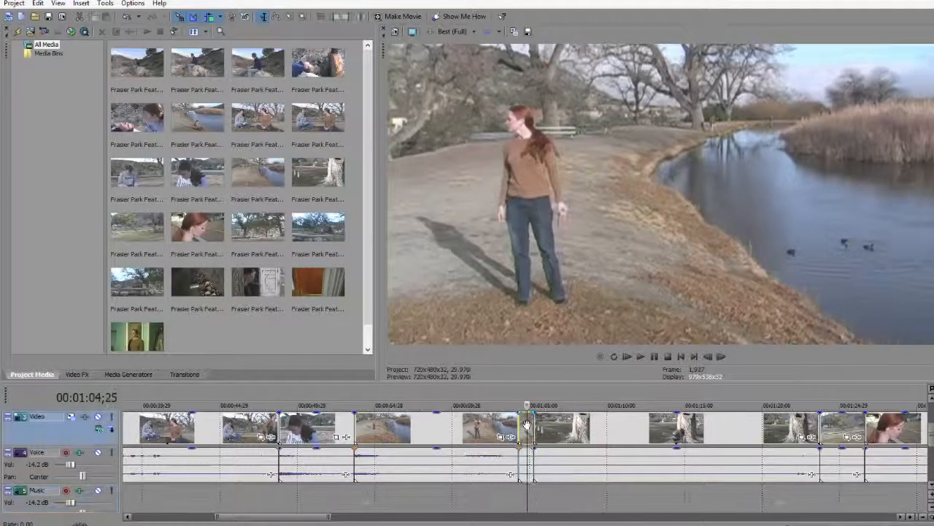
key(Delete)
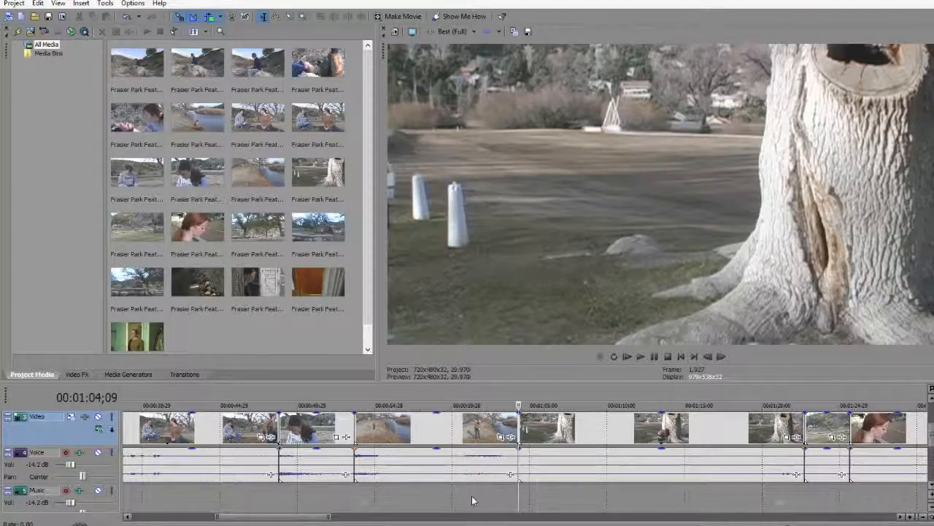
Step: Play across the cut into the tree shot, split it at 00:01:06;13 and delete the opening piece before the split
click(471, 500)
key(space)
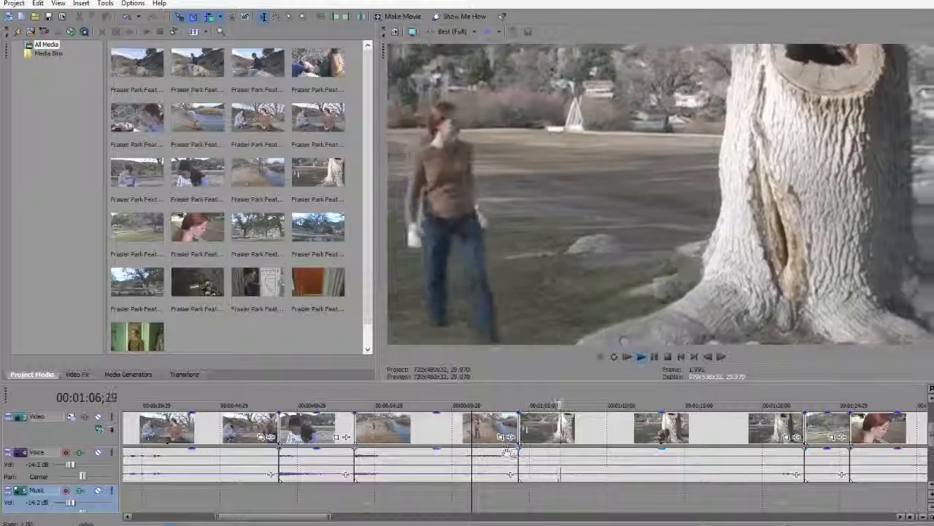
key(k)
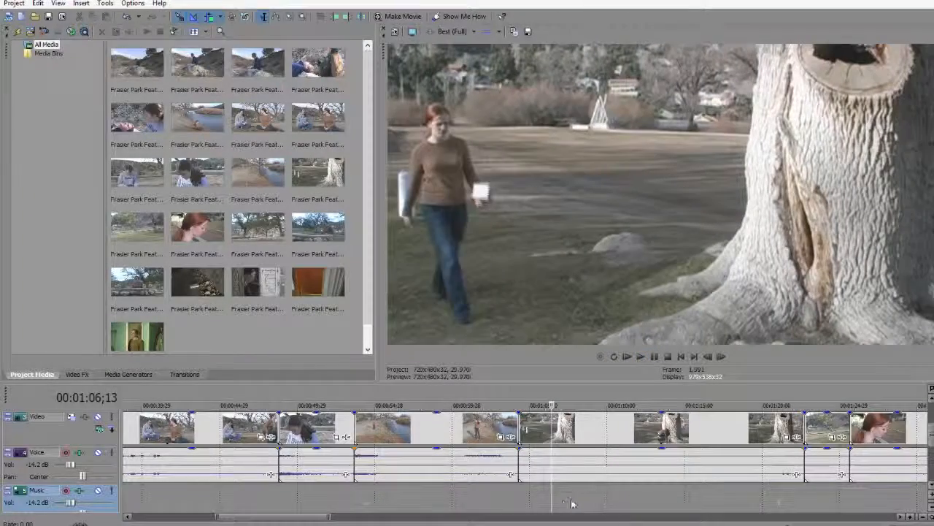
key(s)
click(532, 419)
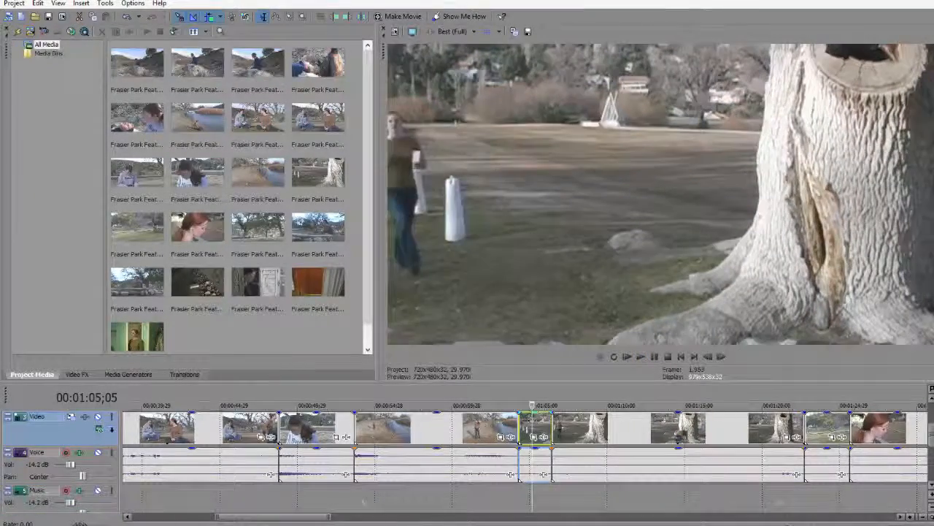
key(Delete)
Step: Replay the cut from the lakeside shot to the trimmed tree shot, shuttling back and forth to judge the match
click(481, 496)
key(space)
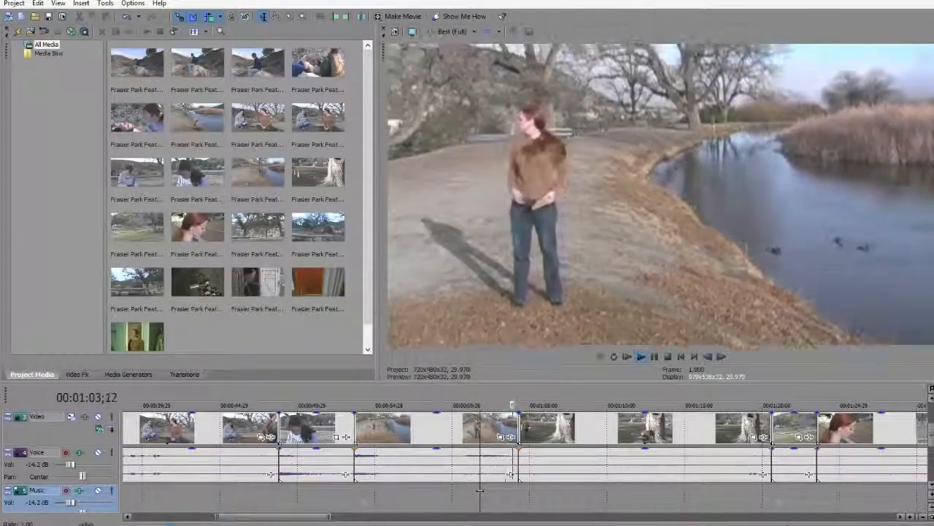
key(j)
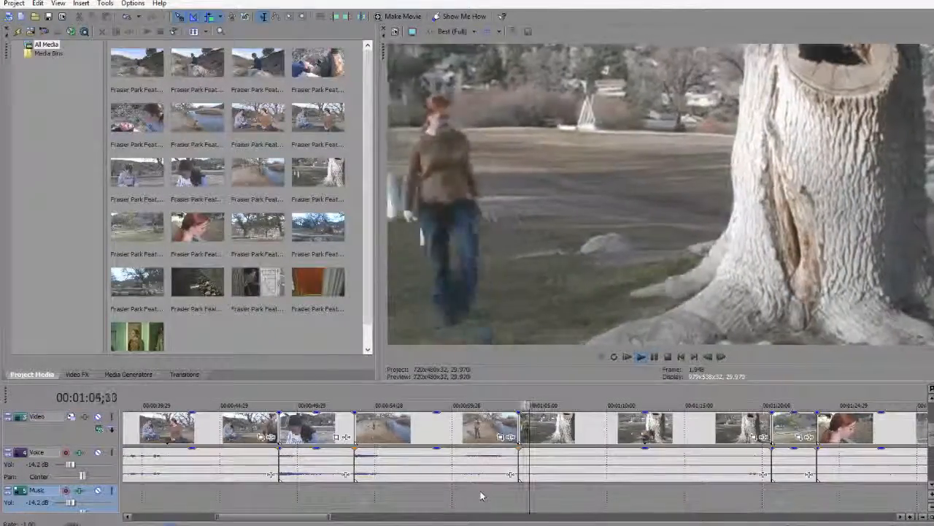
key(k)
key(l)
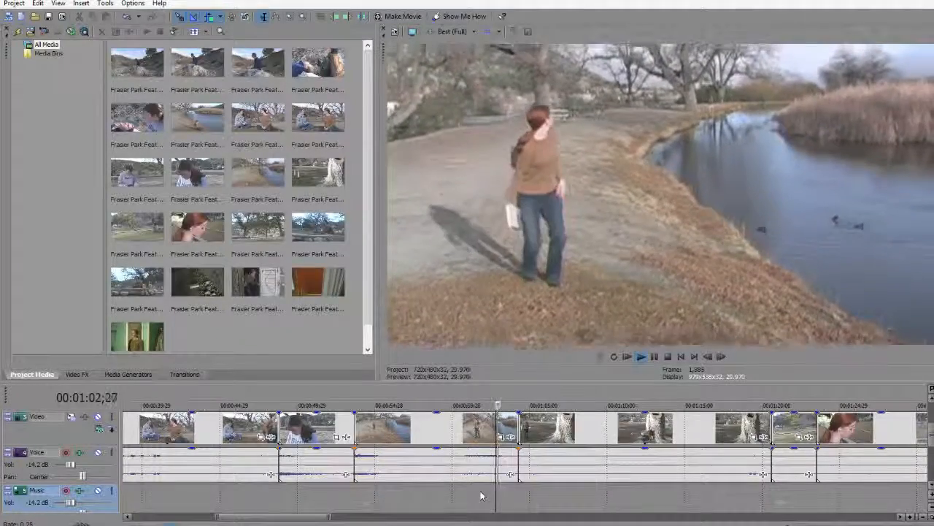
key(space)
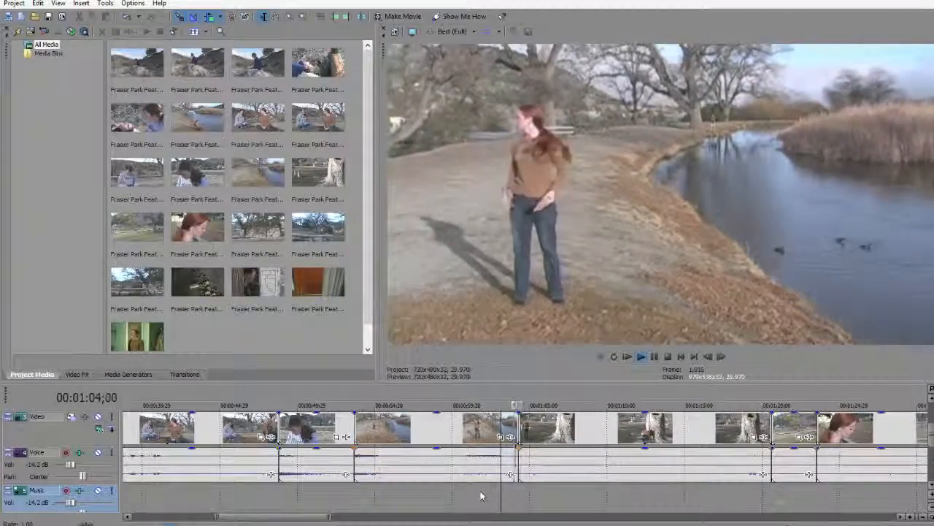
key(j)
key(j)
key(k)
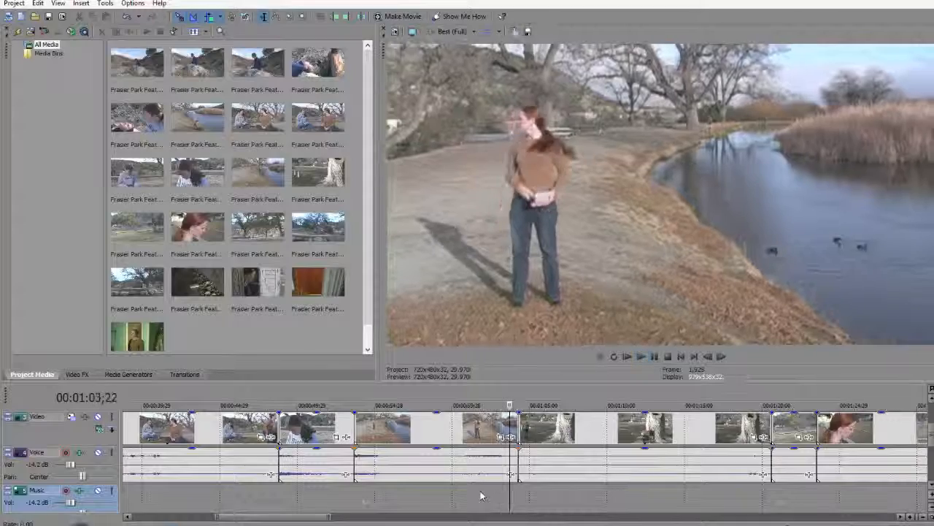
Step: Step frame by frame through the end of the lakeside shot to the start of the tree shot at 00:01:04;10
key(Right)
key(Right)
key(Right)
key(Right)
key(Right)
key(Right)
key(Right)
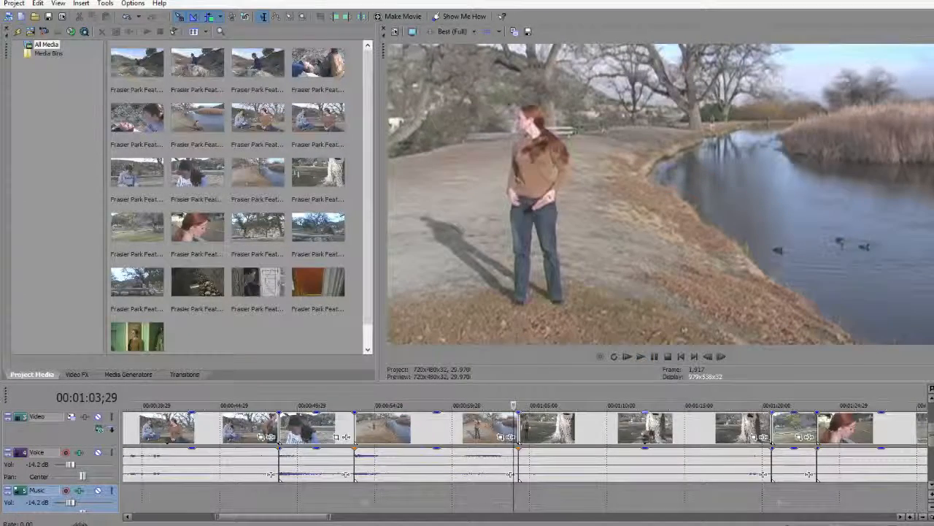
key(Right)
key(Right)
key(Right)
key(Right)
key(Right)
key(Right)
key(Right)
key(Right)
key(Right)
key(Right)
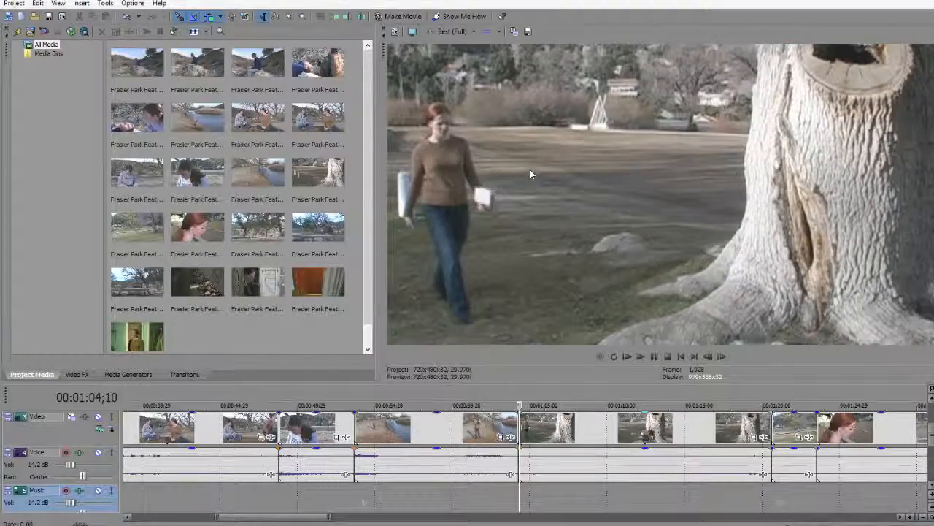
Step: Try ending the lakeside shot sooner by splitting it at 00:01:03;19 and deleting the piece after the split
key(Left)
key(Left)
key(Left)
key(Left)
key(Left)
key(Left)
key(Left)
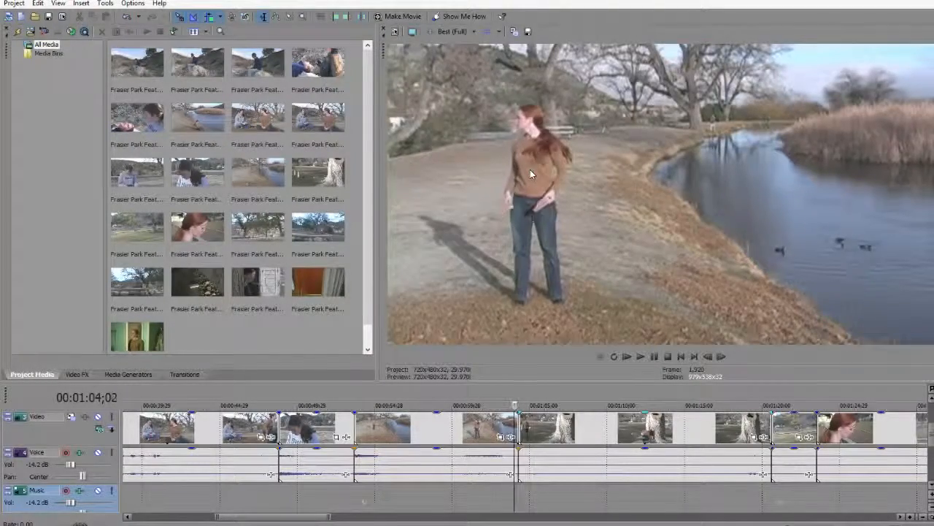
key(Left)
key(Left)
key(Left)
key(Left)
key(Left)
key(Left)
key(Left)
key(Left)
key(Left)
key(Left)
key(Left)
key(Left)
key(Left)
key(Left)
key(Left)
key(Left)
key(Left)
key(Left)
key(Left)
key(Left)
key(Right)
key(Right)
key(Right)
key(Right)
key(Right)
key(Right)
key(Right)
key(Right)
key(Right)
key(Right)
key(Right)
key(Right)
key(Right)
key(Right)
key(Right)
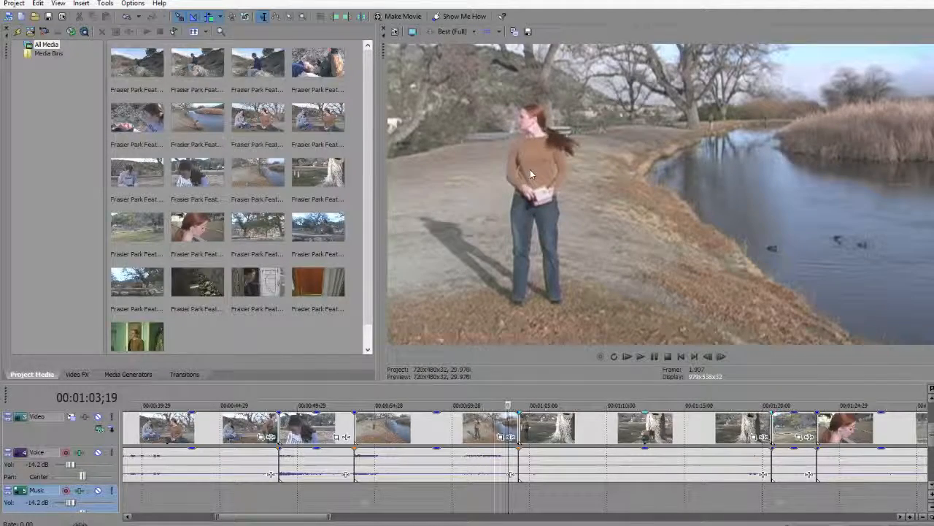
click(511, 439)
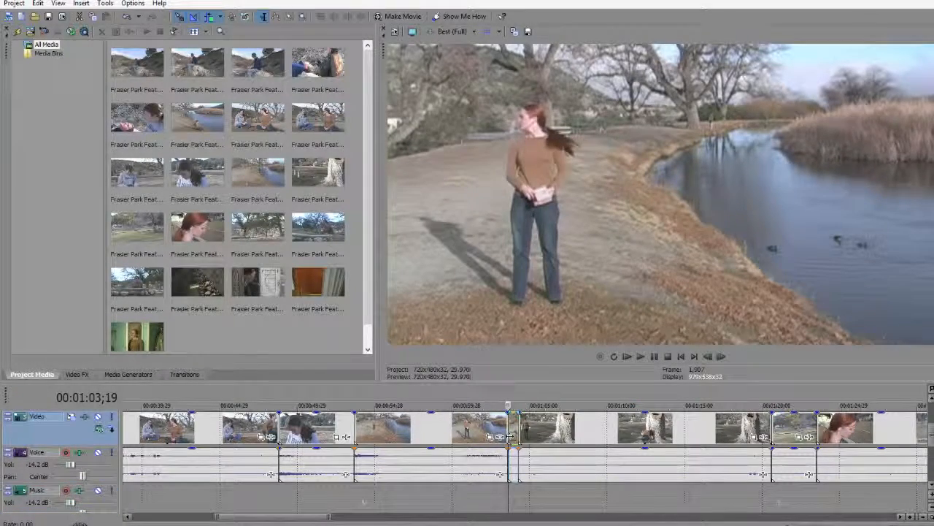
key(Delete)
Step: Replay the shortened lakeside shot into the tree shot, and undo the last deletion and split of the lakeside shot
click(469, 497)
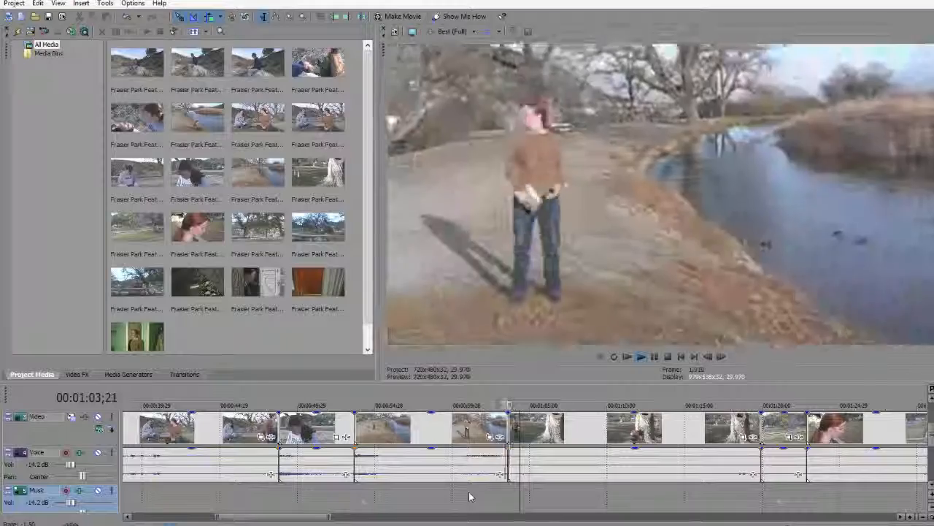
click(470, 496)
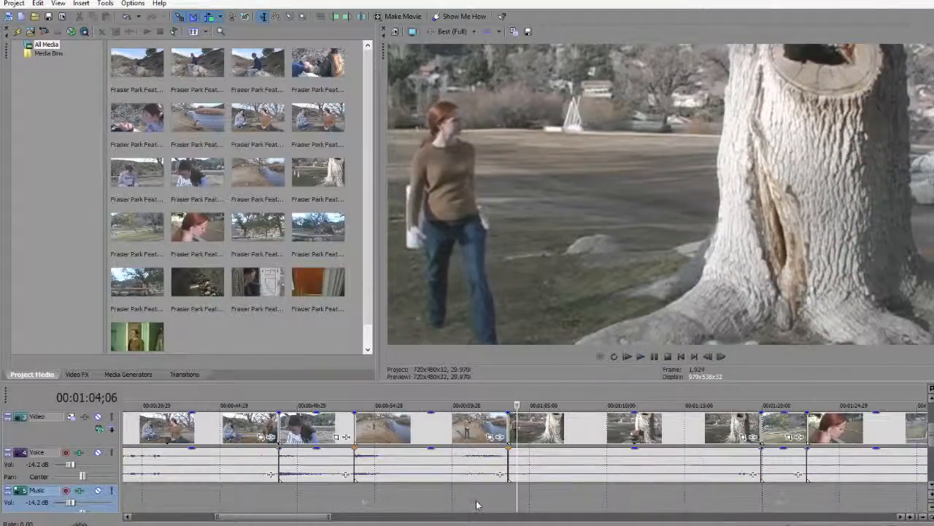
click(463, 500)
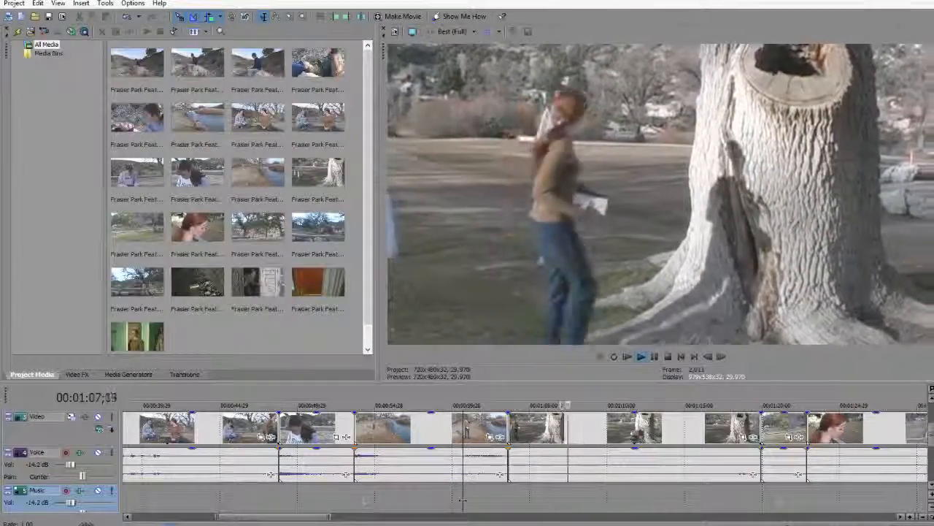
key(j)
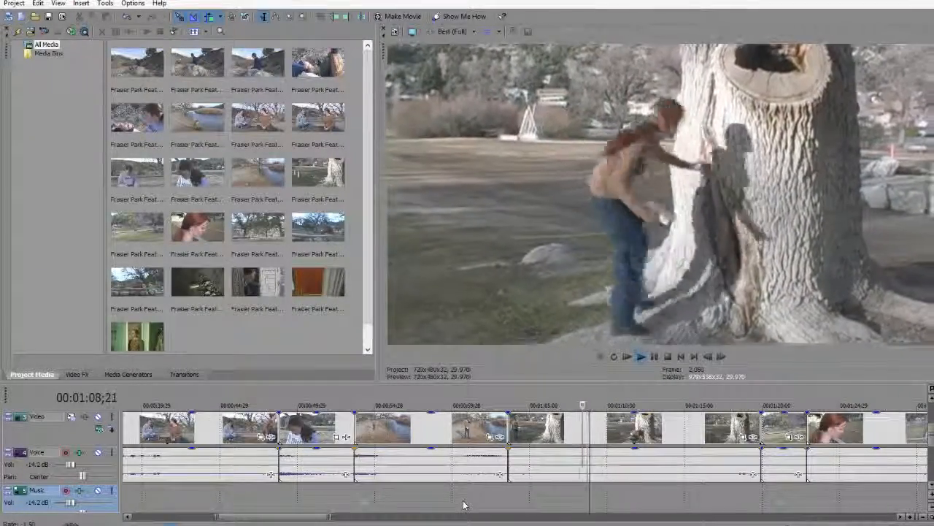
key(k)
key(ctrl+z)
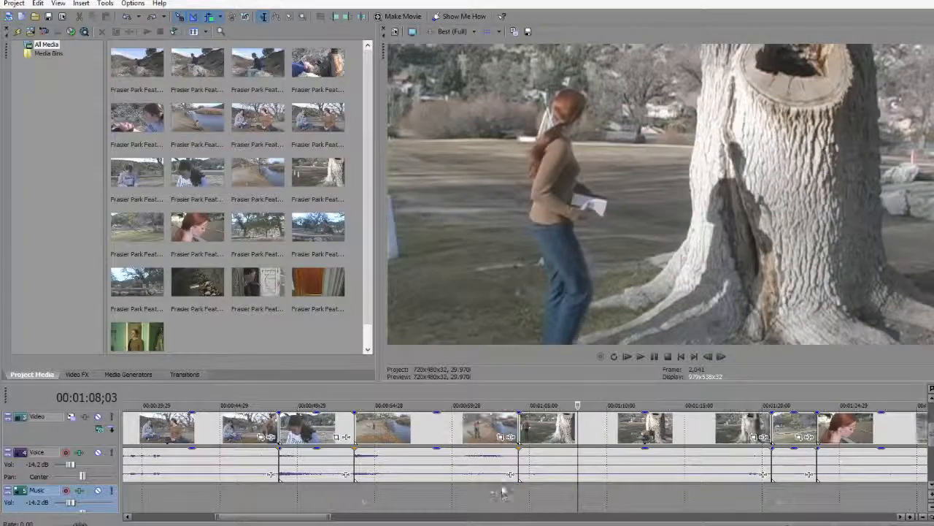
Step: Play into the tree shot again, split it at 00:01:06;13 and delete the piece between the lakeside cut and the split
click(476, 482)
click(481, 500)
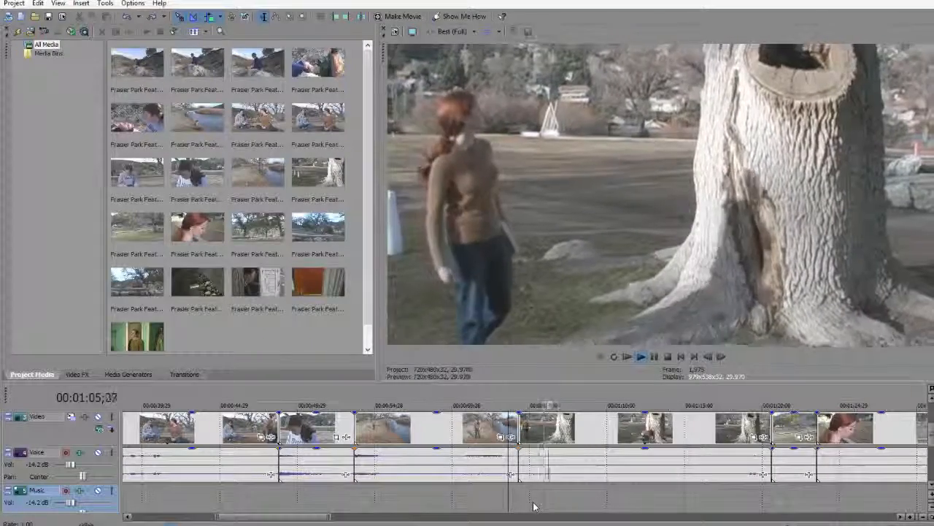
key(Return)
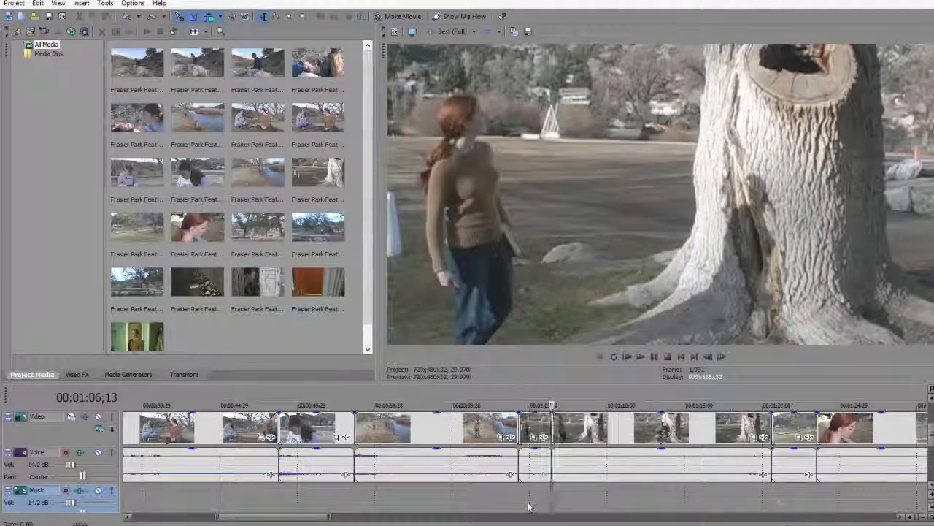
click(531, 423)
key(Delete)
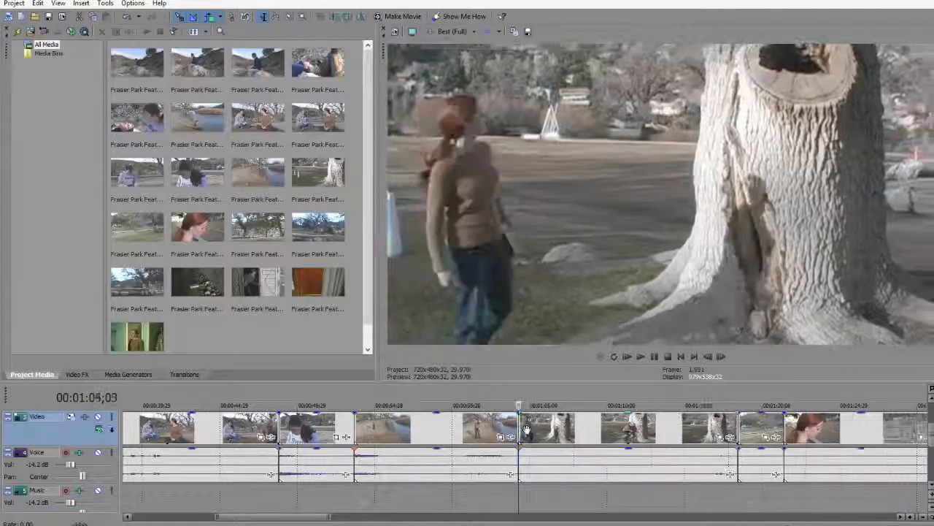
Step: Play from 00:01:01;16 across the cut from the lakeside shot to the further trimmed tree shot, and replay it
click(475, 496)
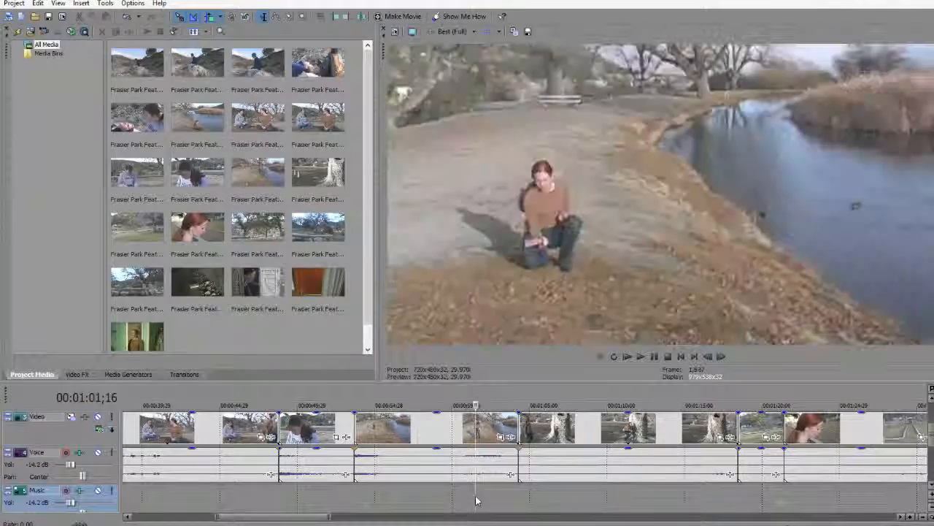
key(Return)
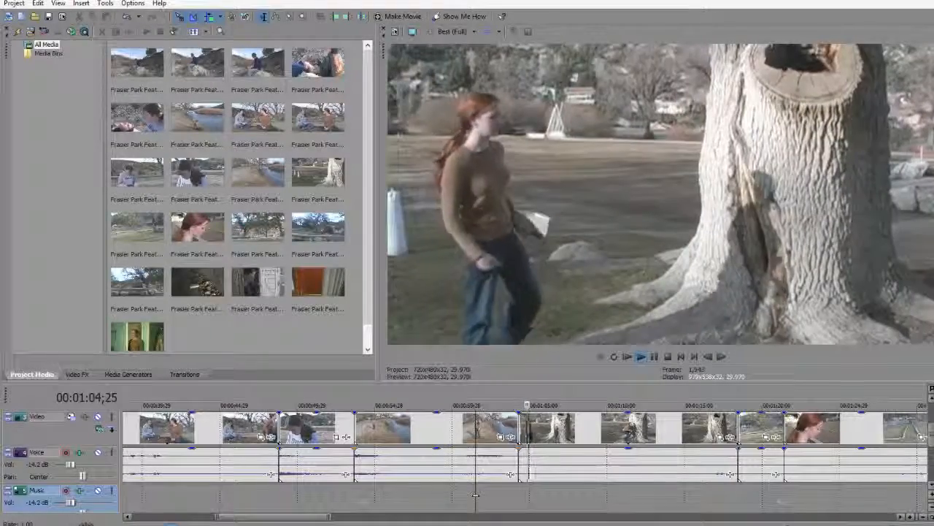
click(461, 496)
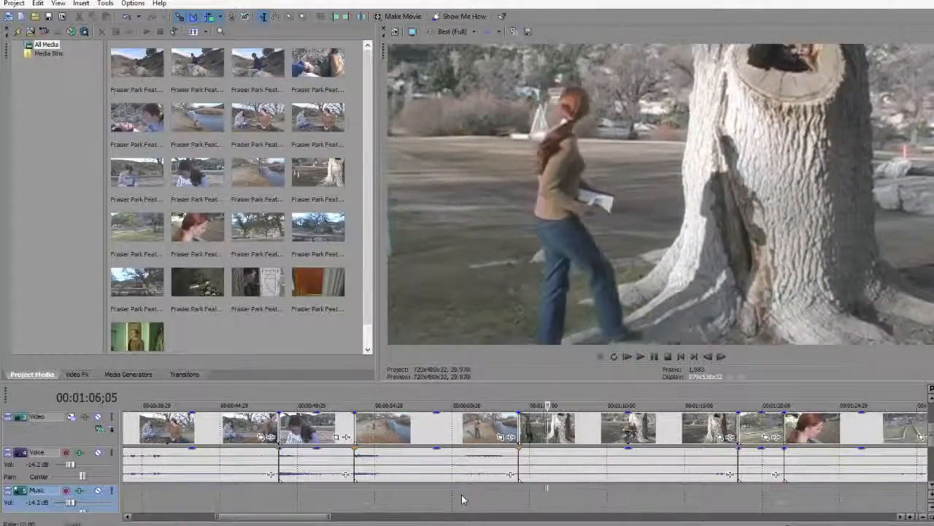
key(l)
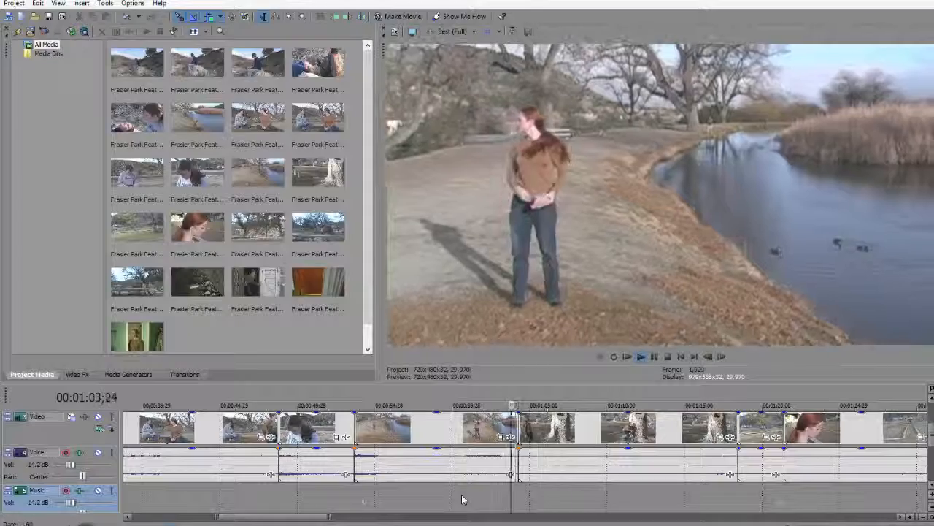
Step: Shuttle backward and forward over the lakeside-to-tree cut to check how the woman's movement matches
key(j)
key(j)
key(j)
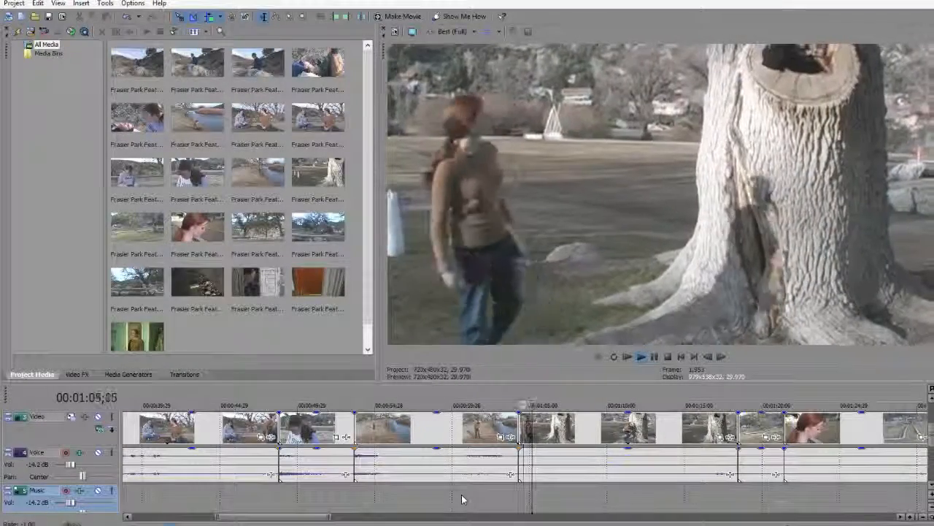
key(k)
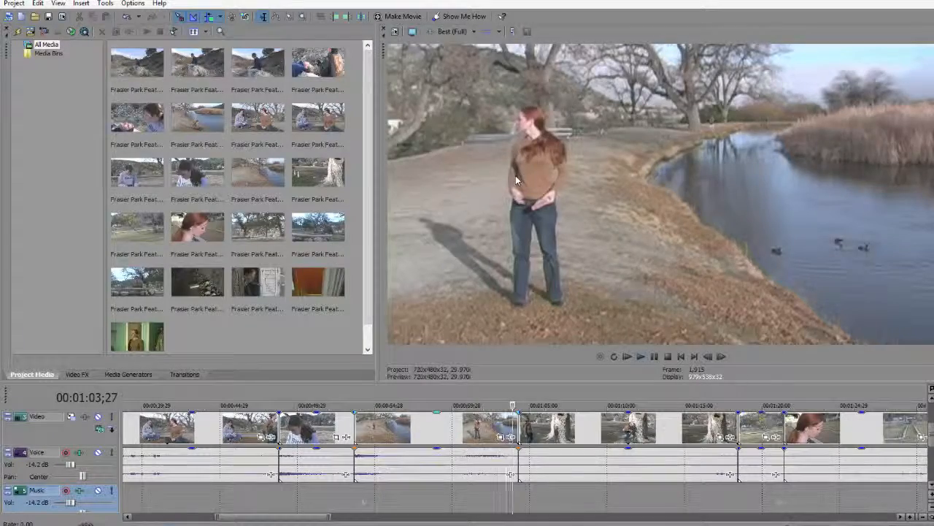
key(l)
key(j)
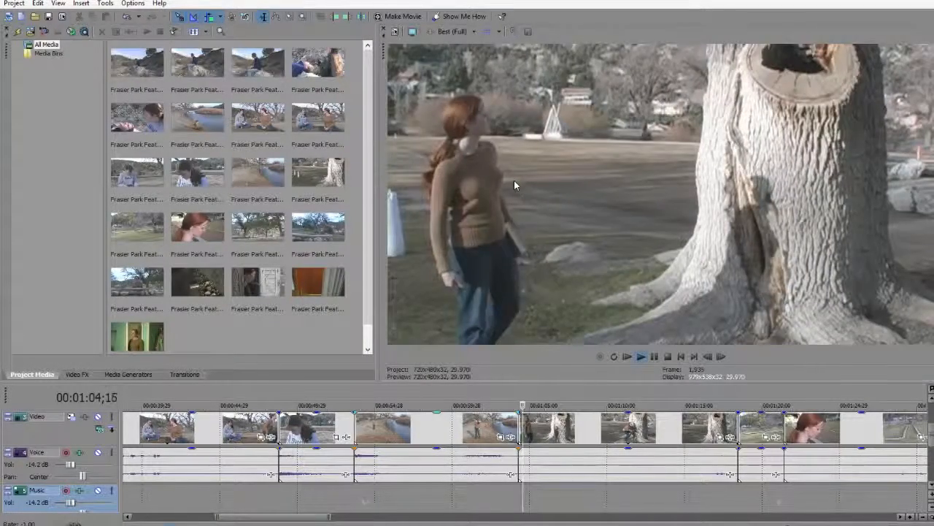
key(l)
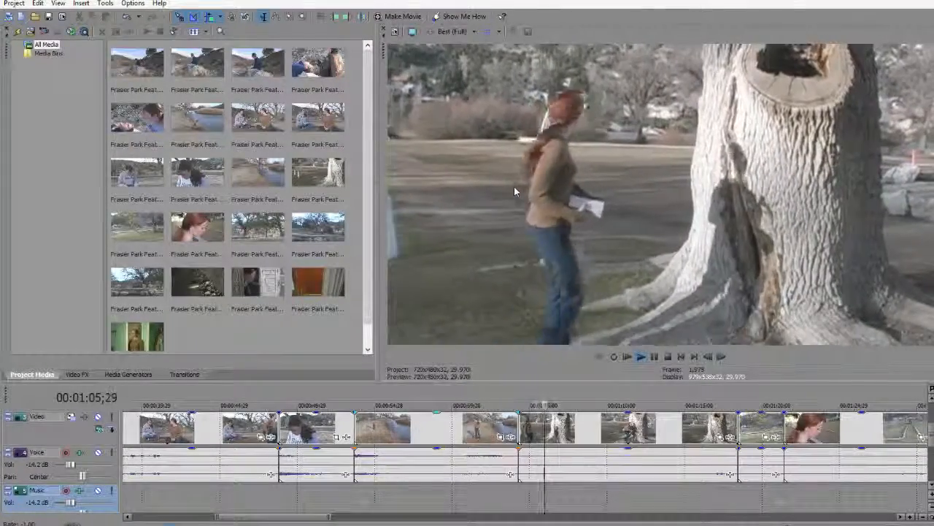
Step: Play through the tree shot into the close-up, and delete the short park clip between those two shots
key(j)
key(l)
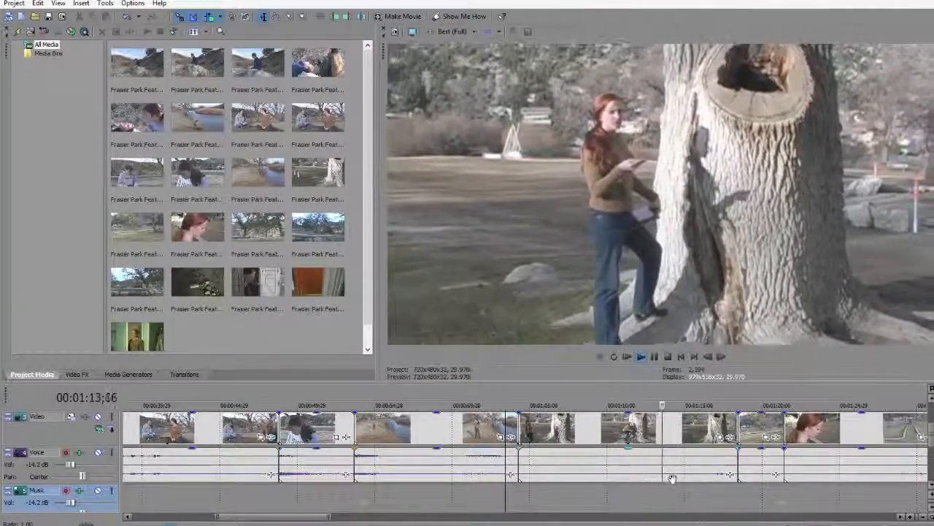
key(Return)
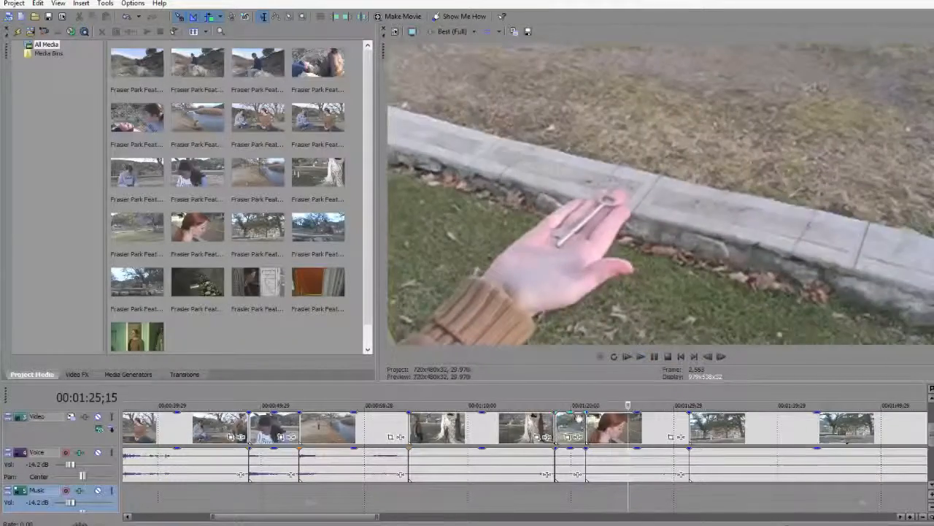
click(571, 418)
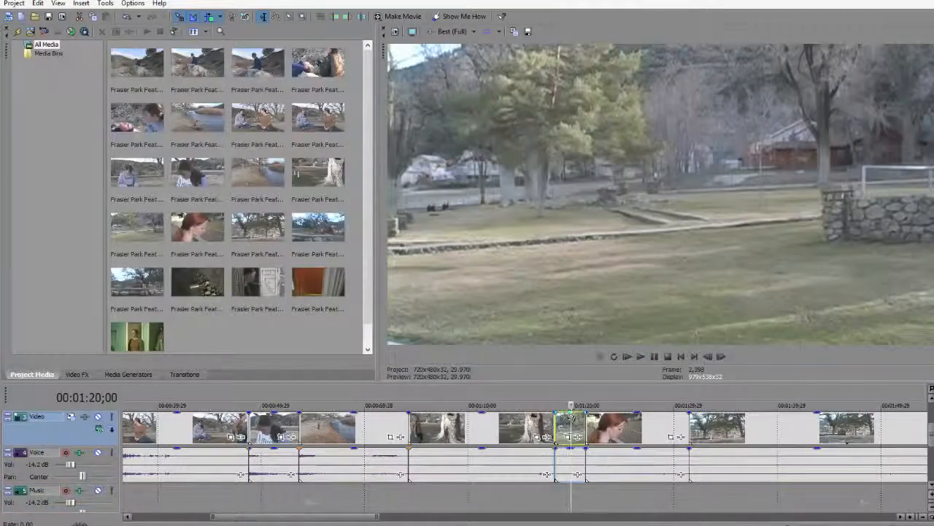
key(Delete)
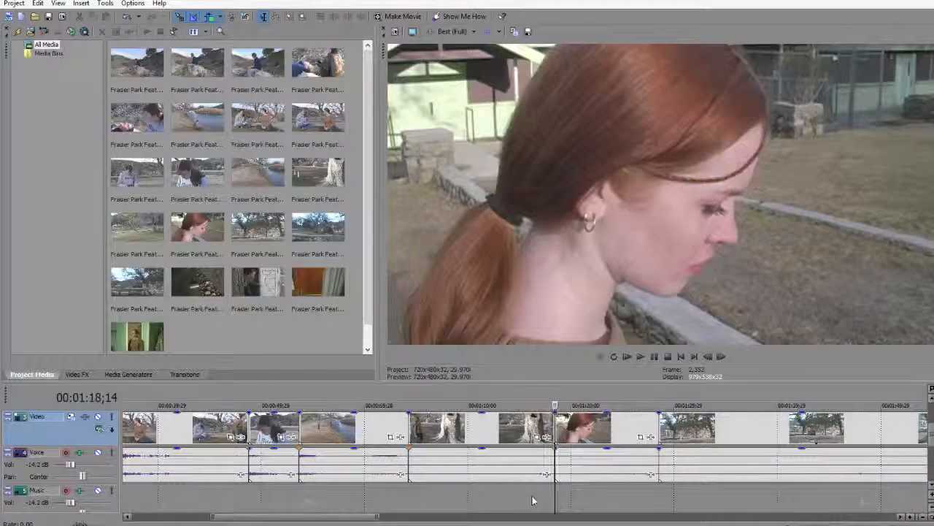
Step: Replay from 00:01:10;15 into the close-up, split the tree shot at 00:01:12;20 and delete its remainder after the split
key(space)
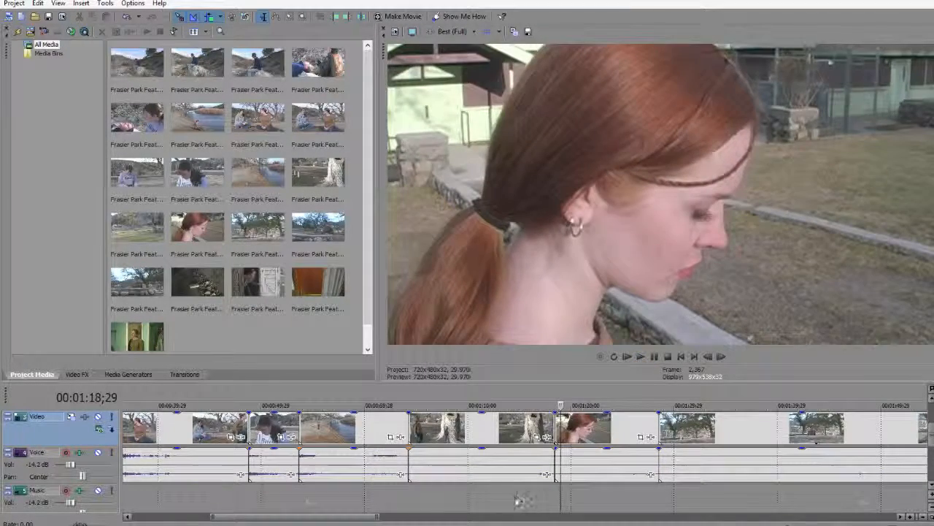
click(514, 501)
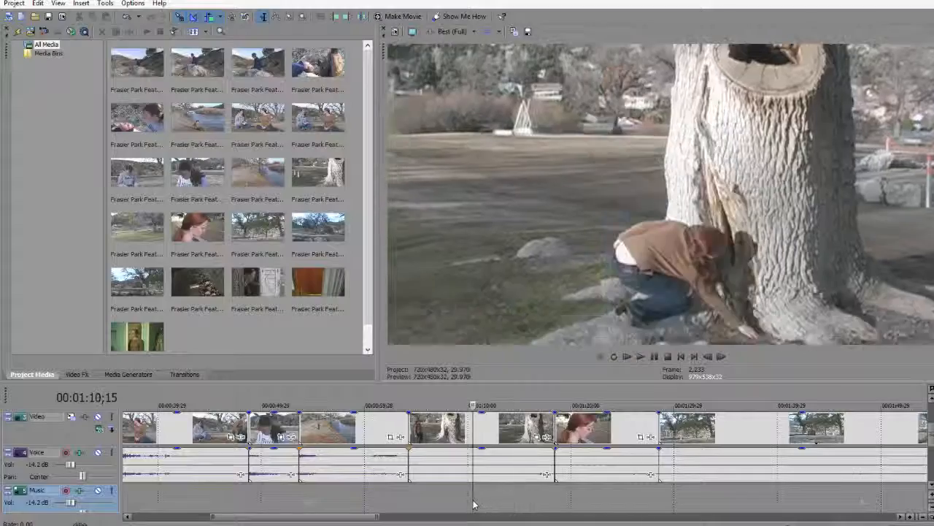
key(space)
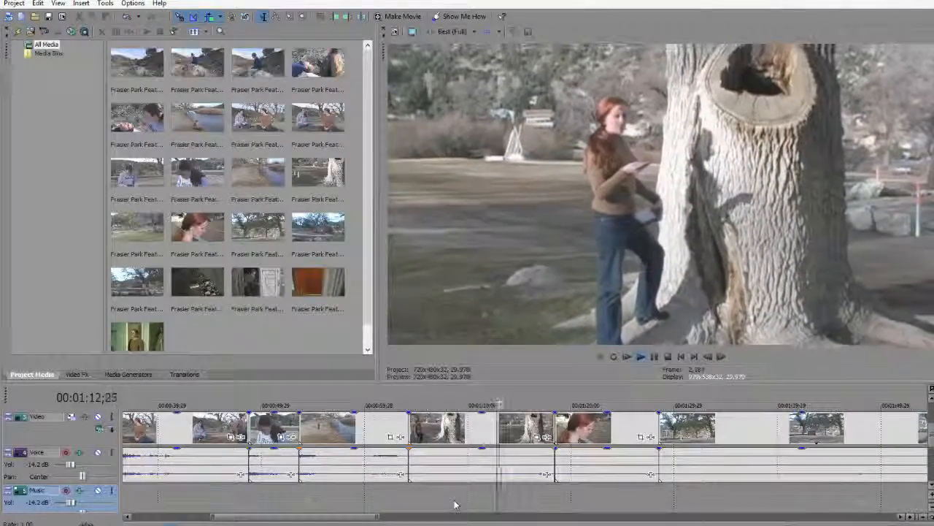
key(j)
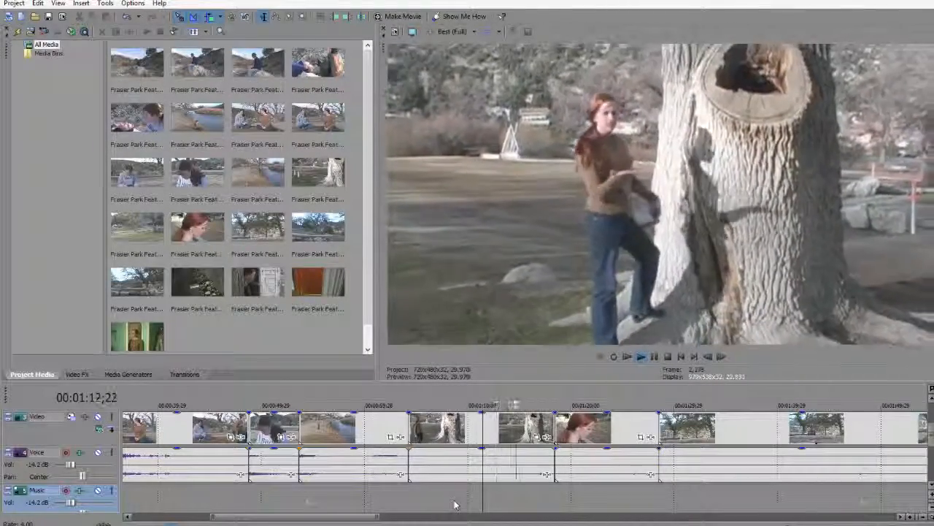
key(j)
key(j)
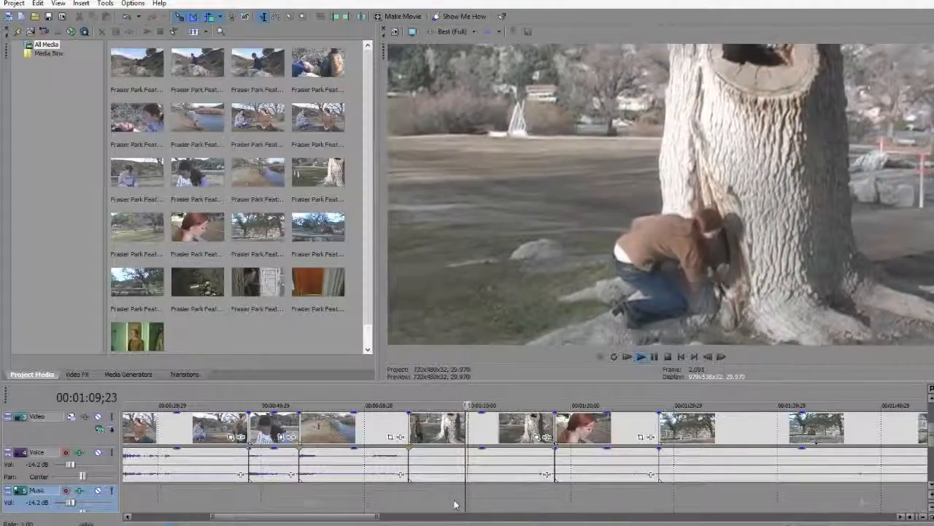
key(l)
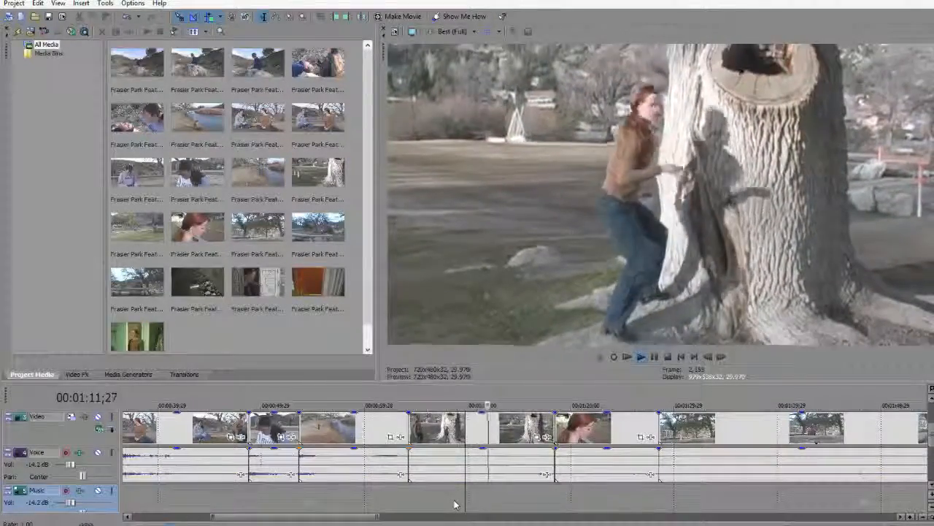
key(k)
key(l)
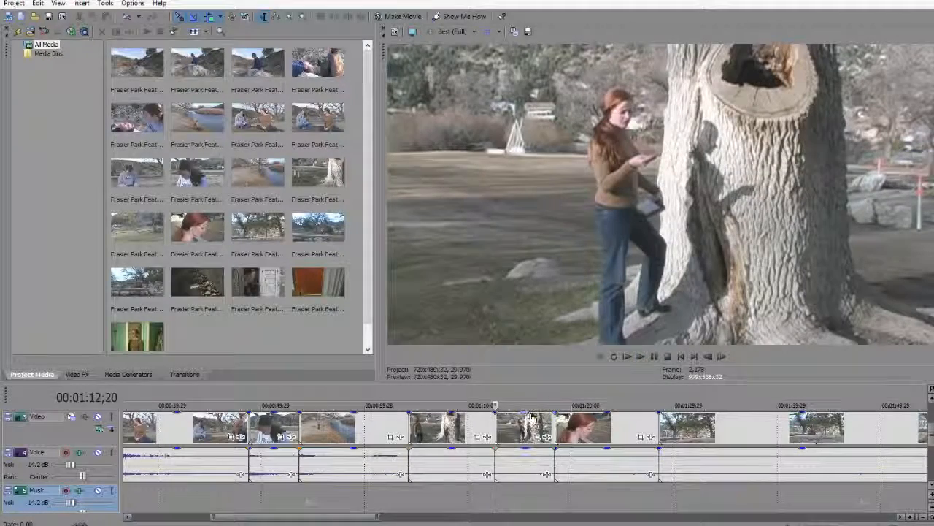
click(531, 420)
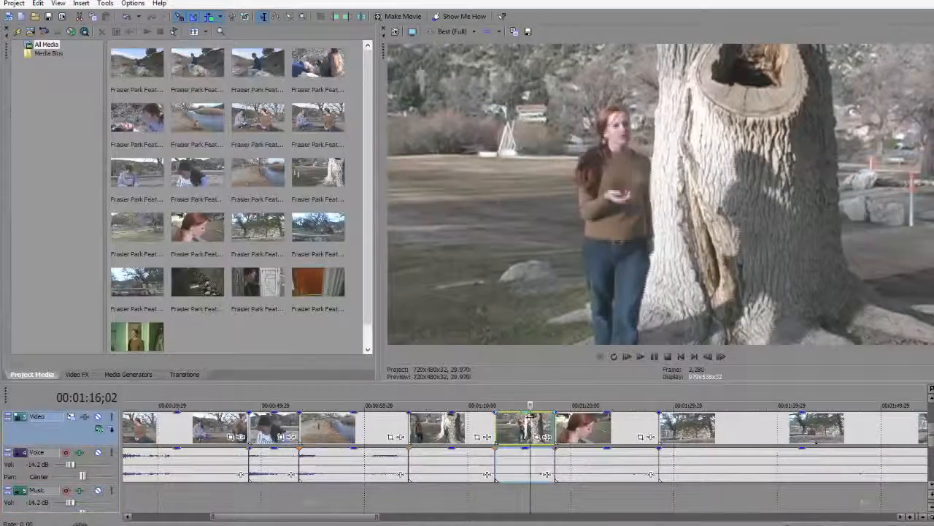
key(Delete)
Step: Play into the woman's close-up, split it at 00:01:14;14 and delete the piece before the split
key(space)
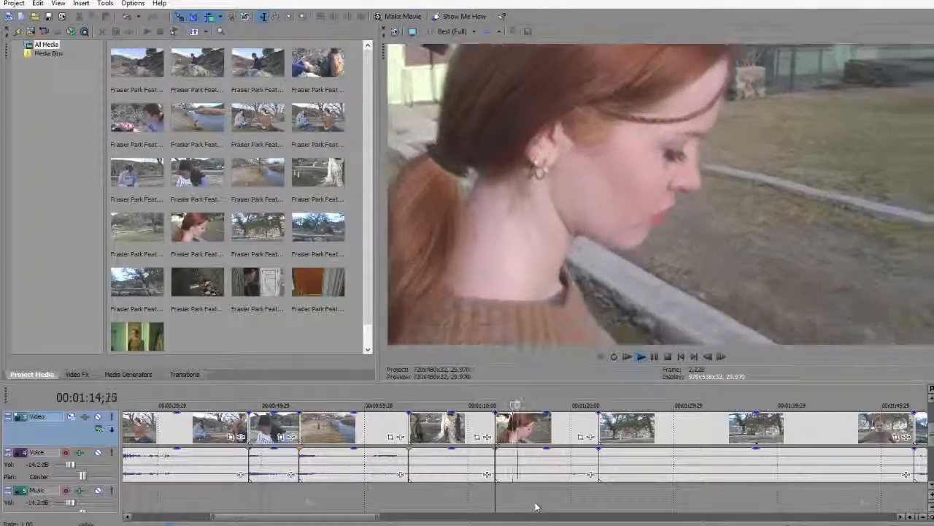
key(space)
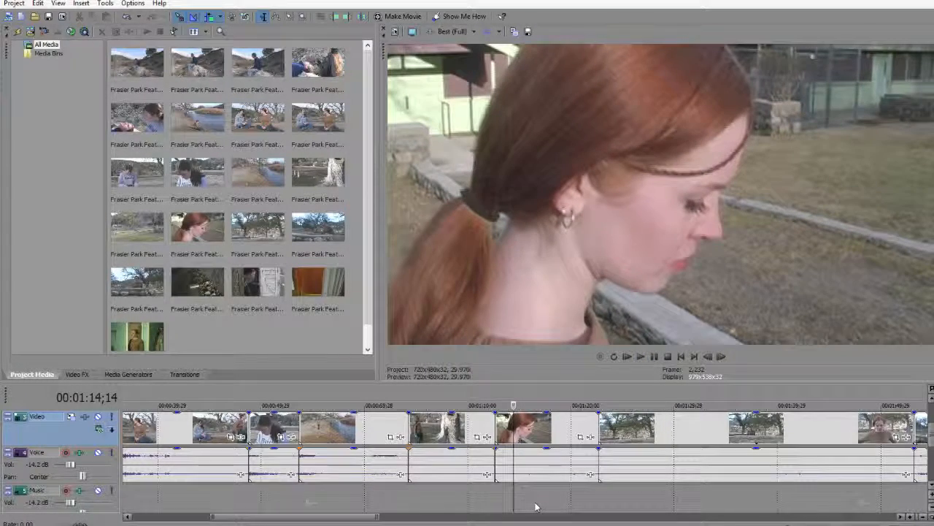
click(504, 422)
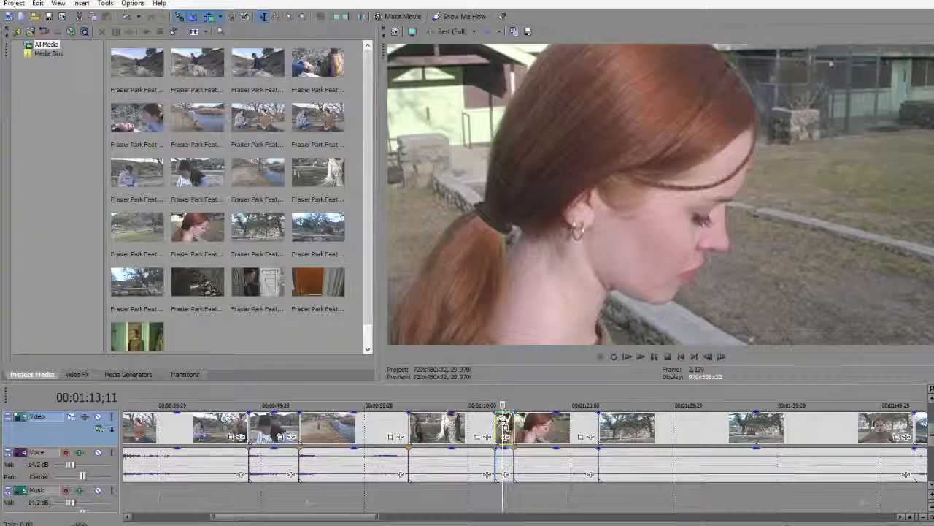
key(Delete)
Step: Play from 00:01:09;27 across the cut, split the close-up at 00:01:13;01 and delete the sliver before the split
click(467, 498)
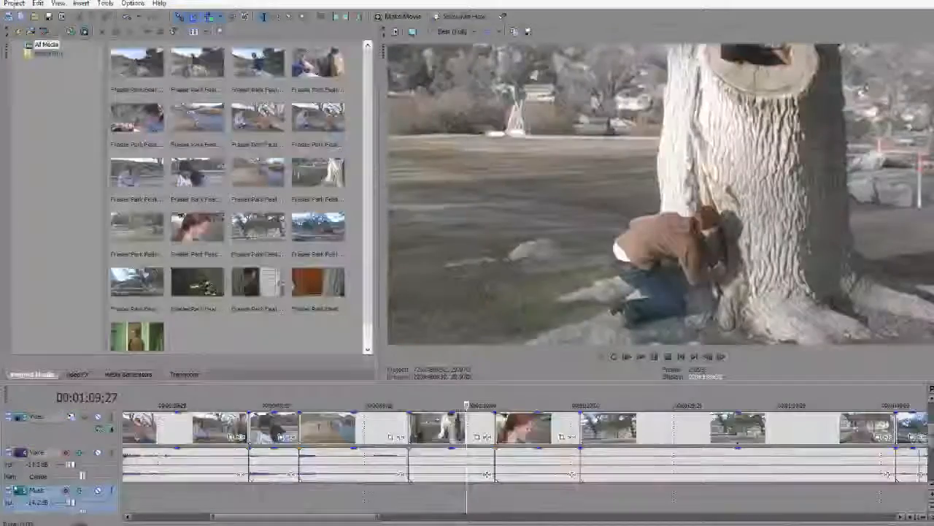
key(space)
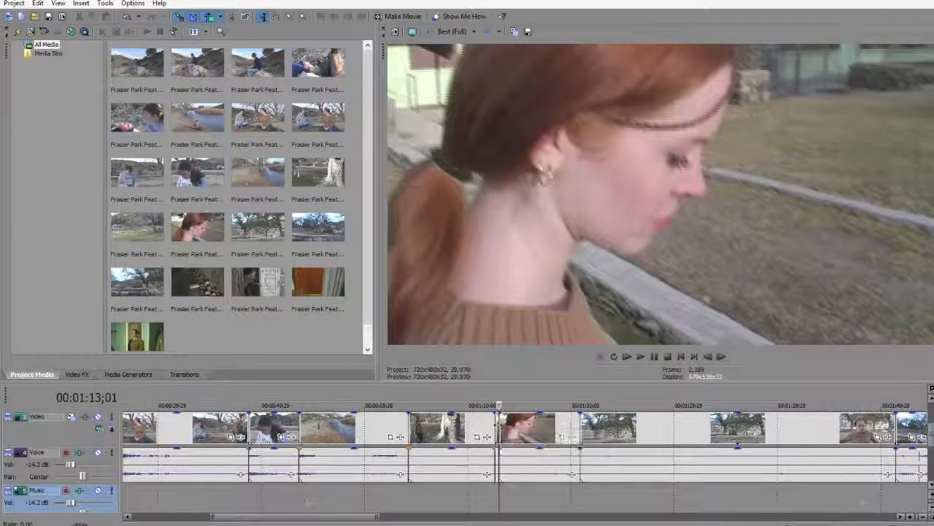
click(497, 423)
key(Delete)
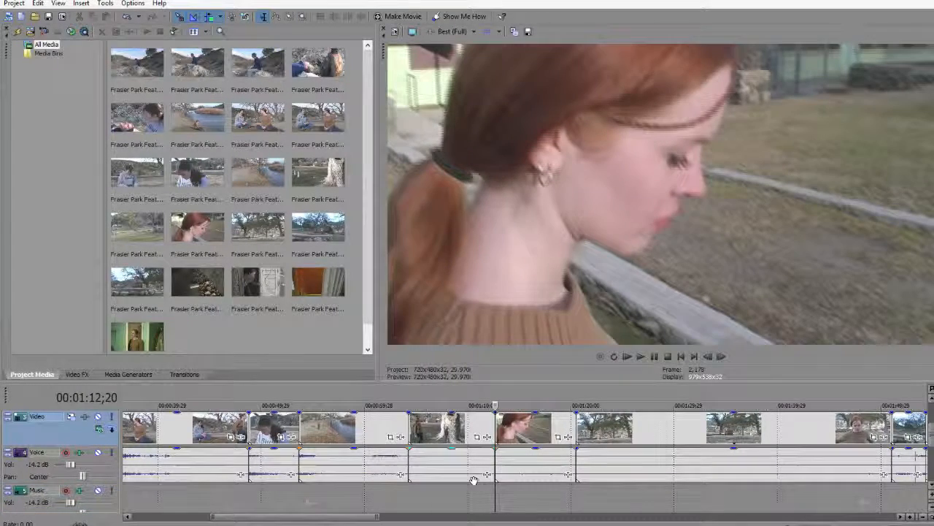
Step: Try trimming the tree shot's end by splitting it at 00:01:12;09 and deleting the short piece before the close-up
click(464, 500)
key(space)
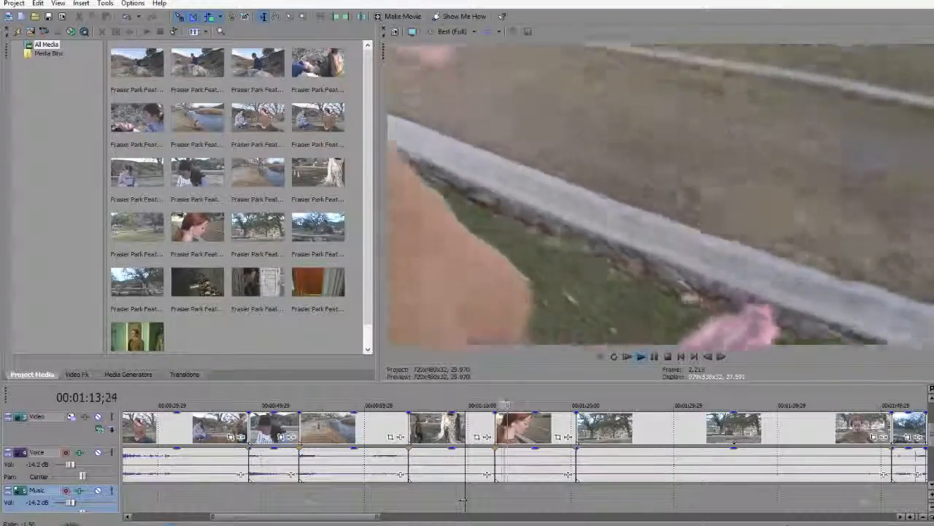
key(k)
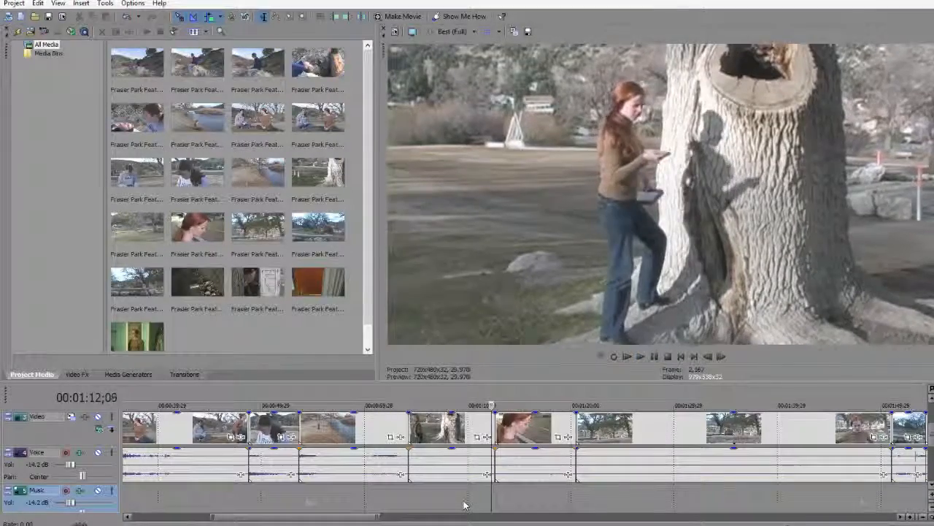
key(Left)
key(Left)
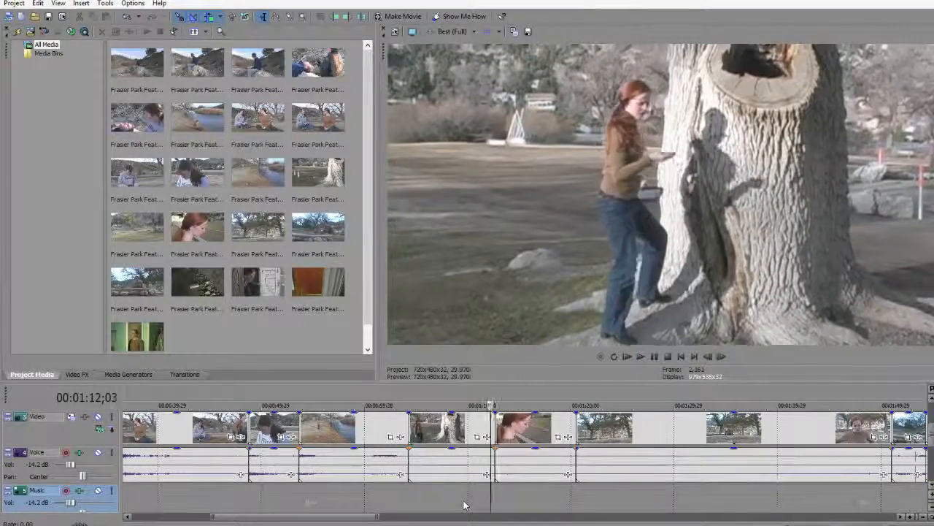
key(Right)
key(Right)
key(Right)
scroll(465, 504, up, 3)
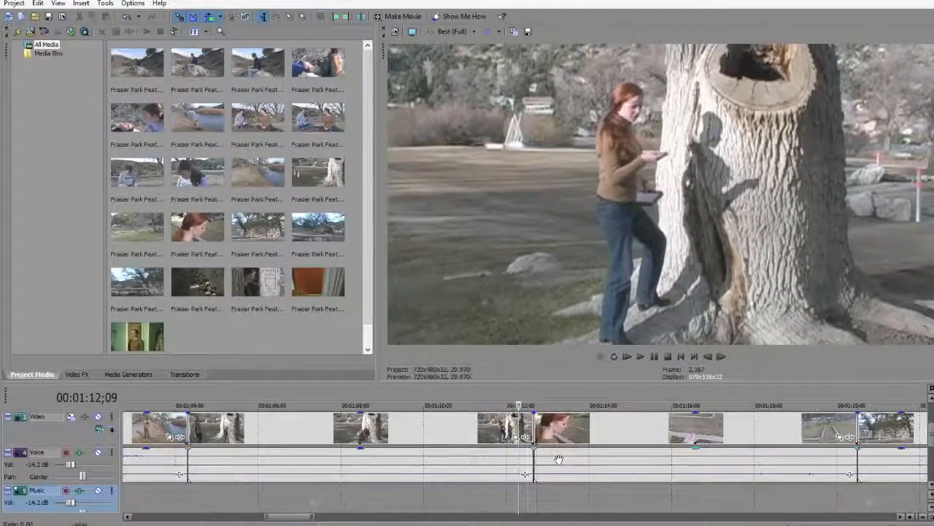
click(523, 431)
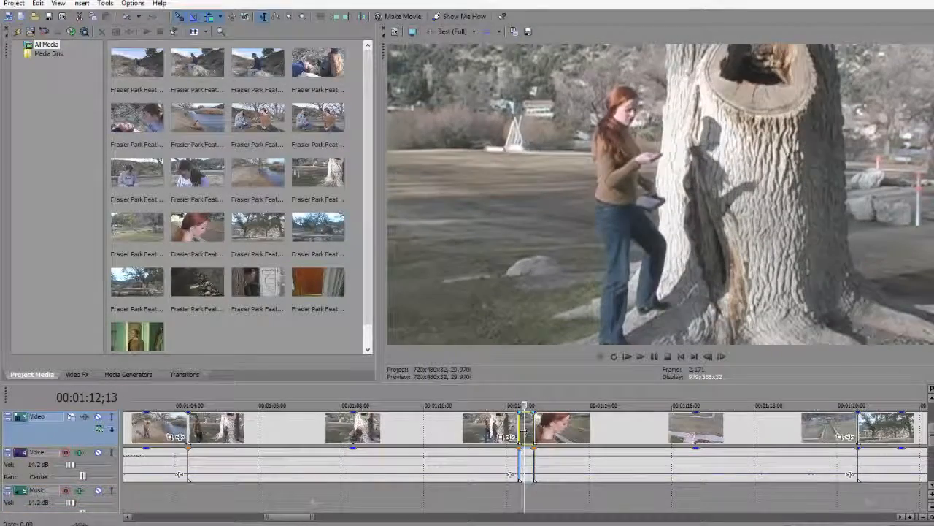
key(Delete)
Step: Replay the trimmed tree-to-close-up cut, undo the last deletion and split of the tree shot, and clear the Music track's solo
click(457, 496)
key(space)
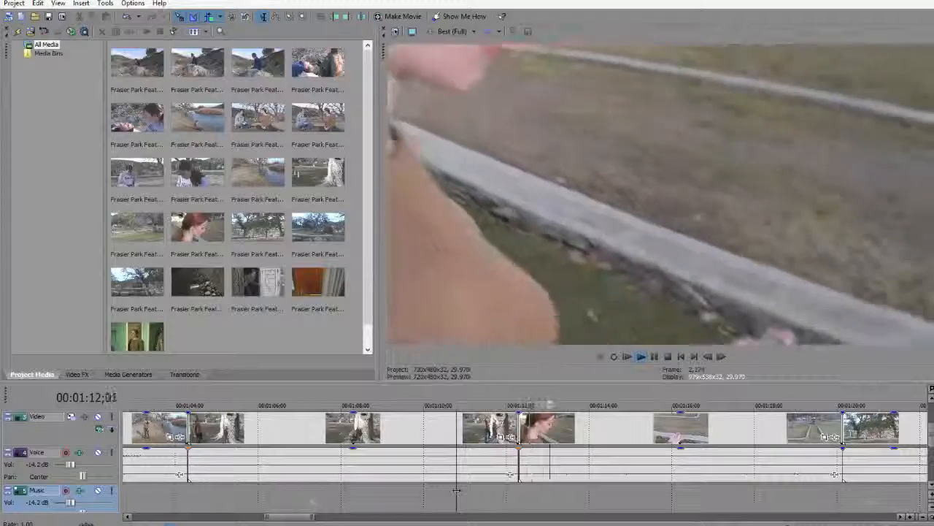
key(Return)
key(x)
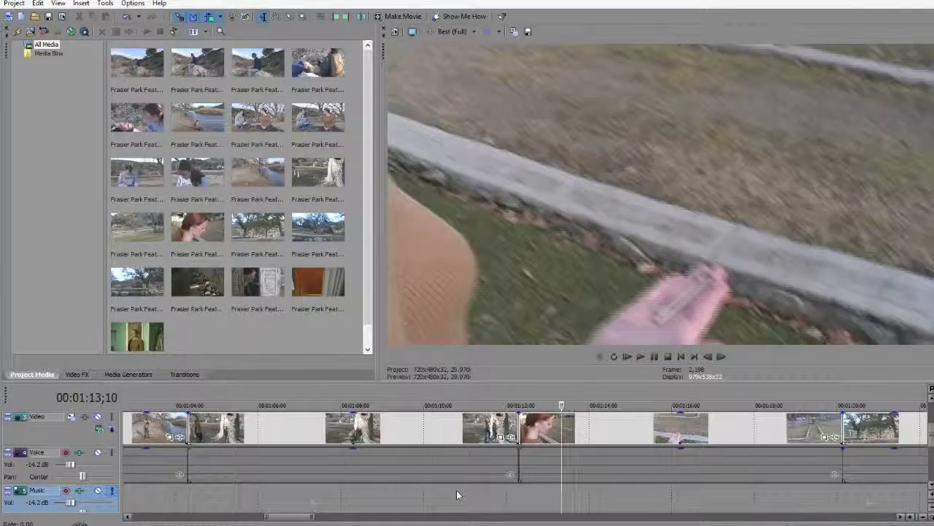
key(ctrl+z)
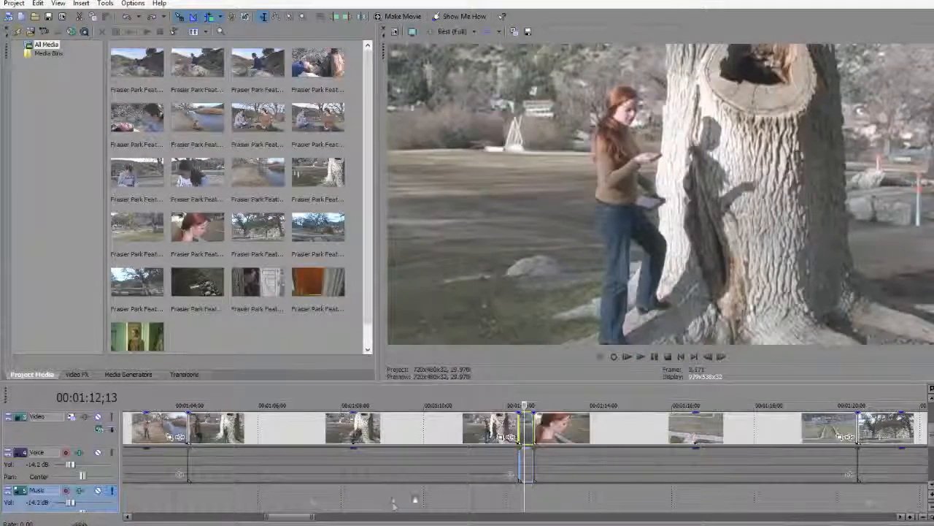
key(ctrl+z)
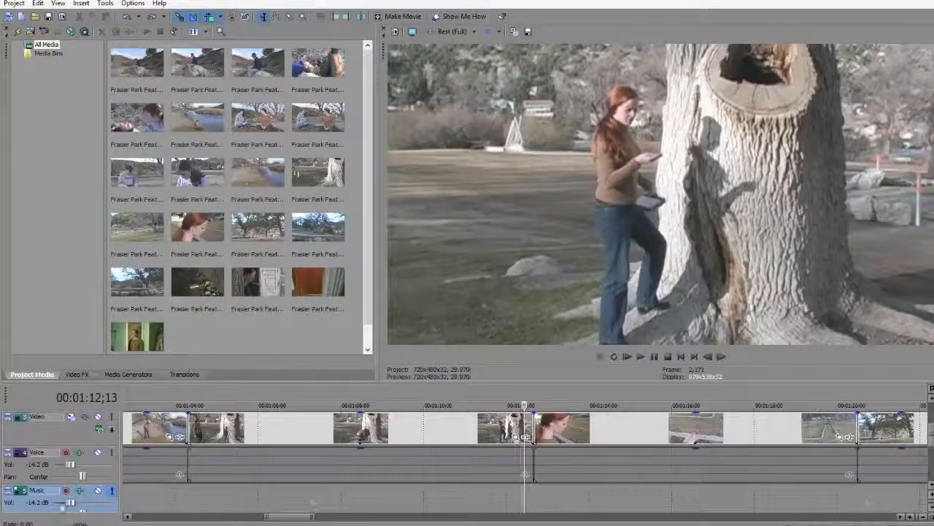
click(109, 493)
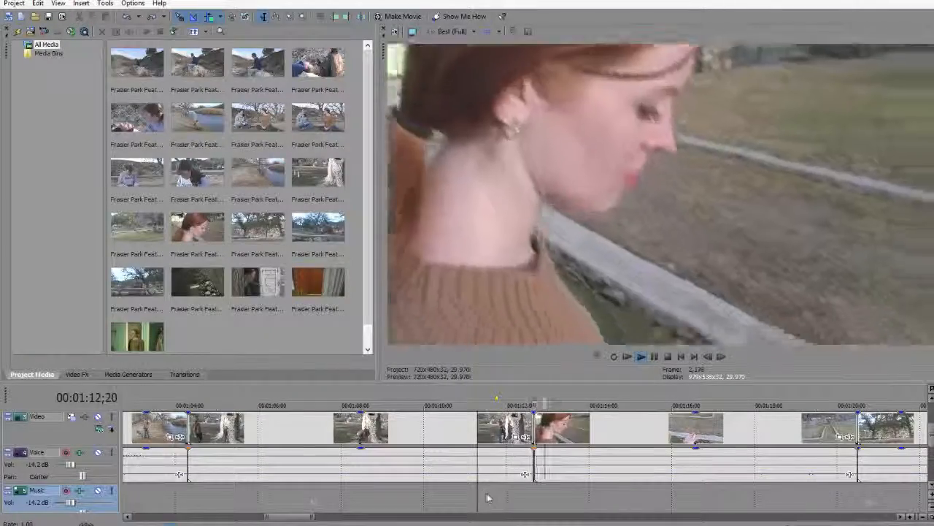
Step: Play from the tree shot into the close-up and split it at 00:01:14;14, where the key lies in the woman's hand
click(378, 497)
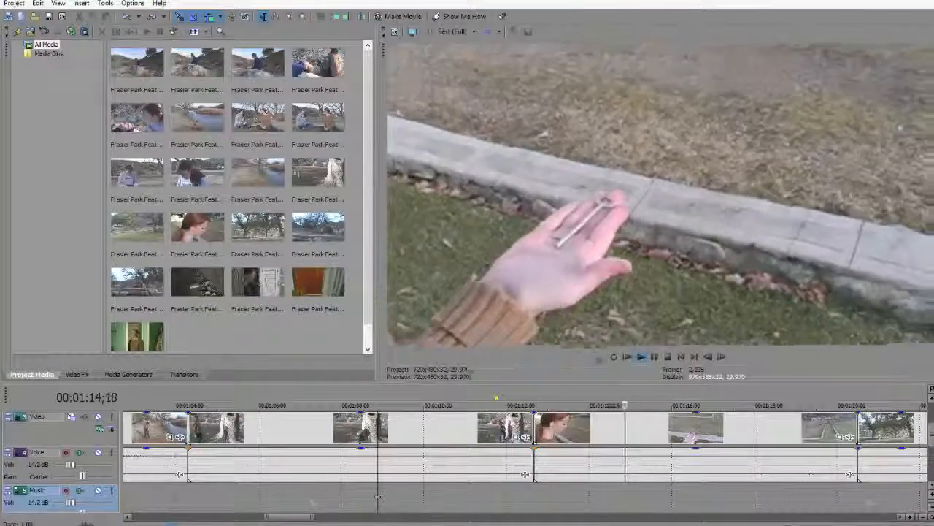
scroll(575, 456, down, 3)
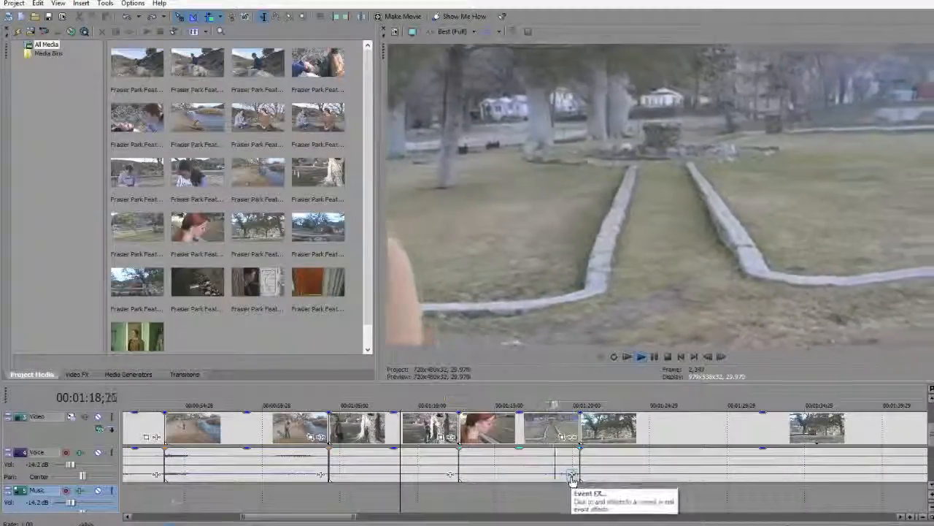
click(478, 497)
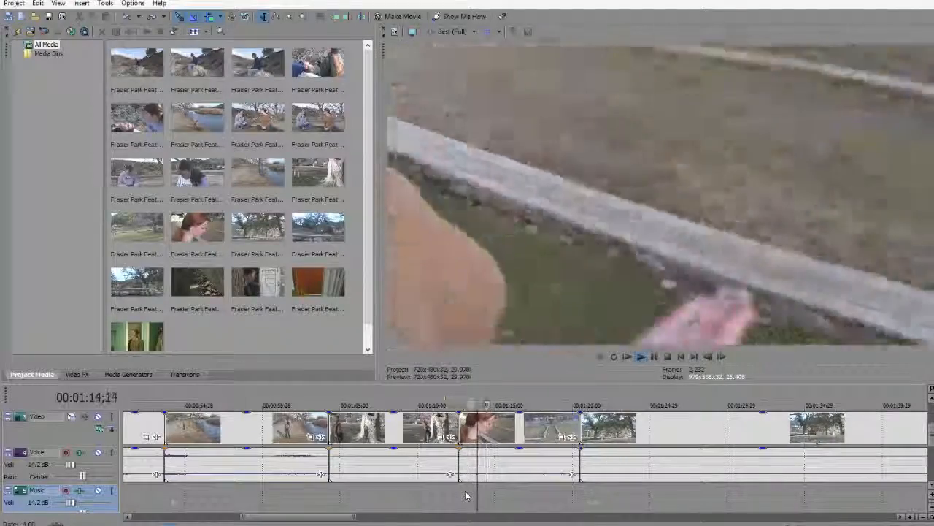
click(456, 496)
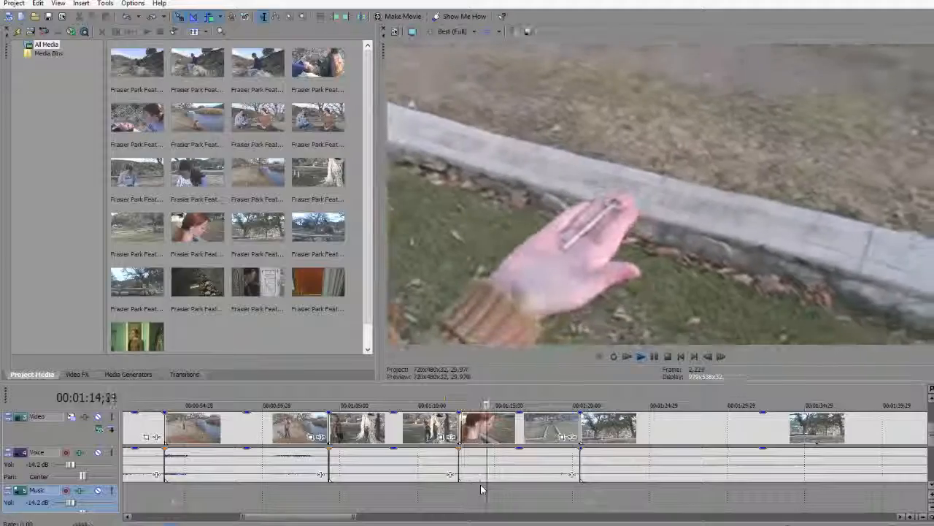
key(Return)
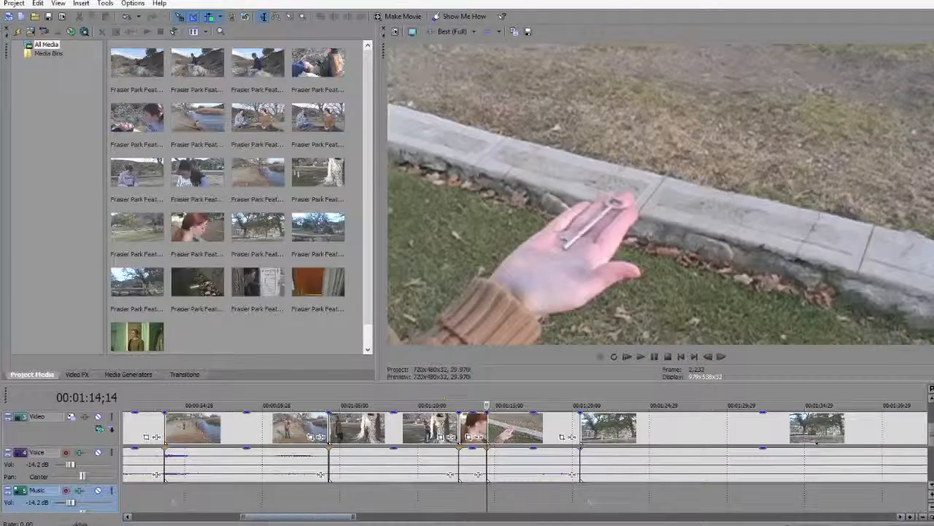
Step: Play the key shot onward from 00:01:14;14, split it at 00:01:17;20 and delete the section before the split
key(space)
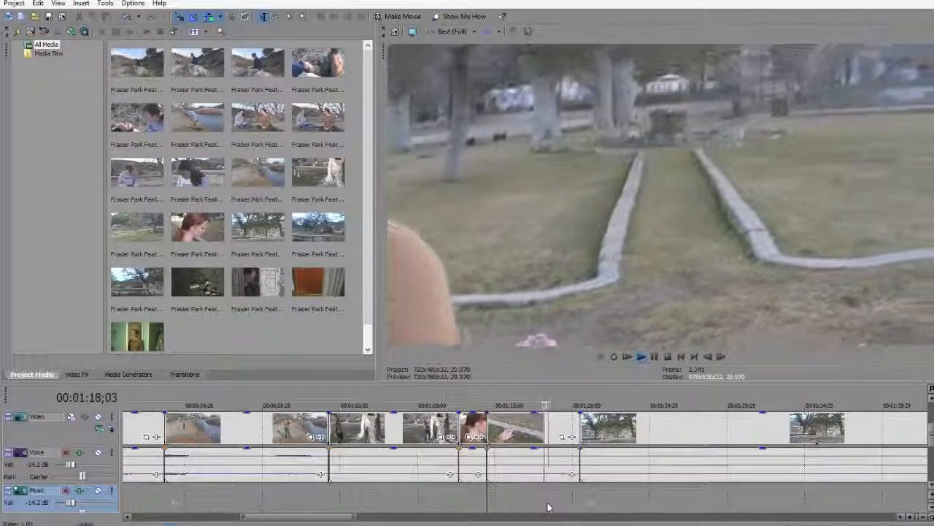
click(548, 502)
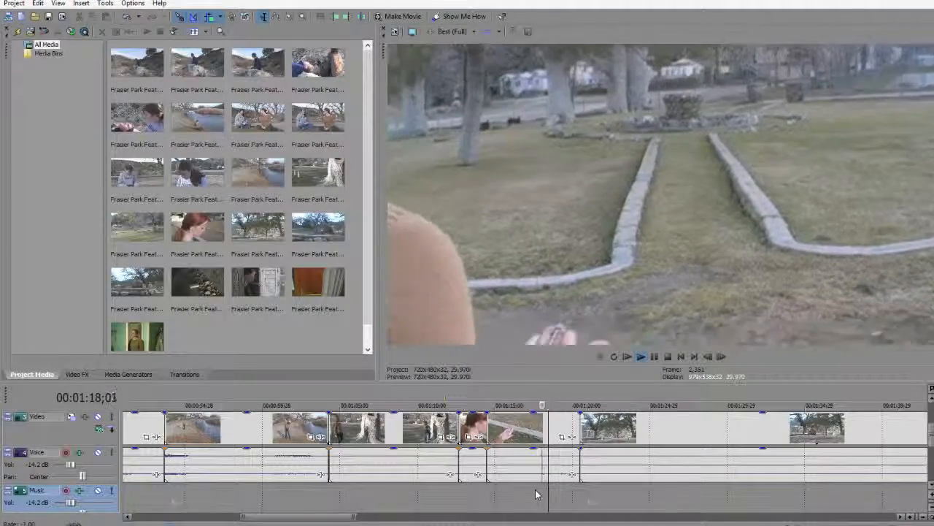
key(k)
key(k)
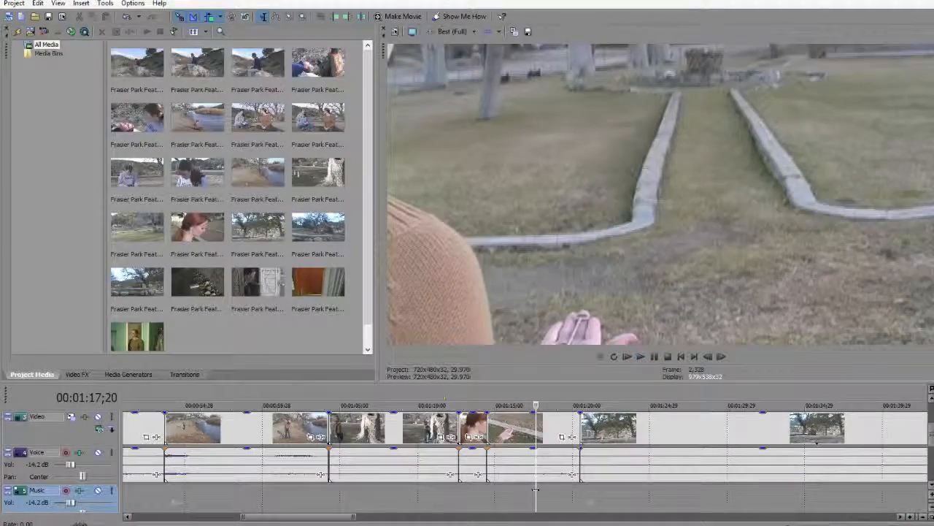
click(523, 431)
key(Delete)
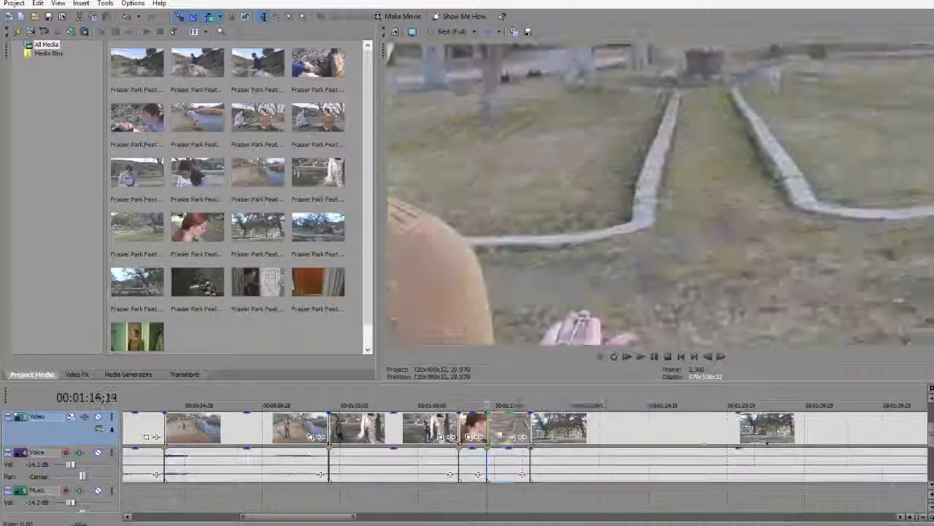
Step: Replay from the tree shot into the stone-path view, split that clip at 00:01:15;24 and delete the piece before the split
click(431, 501)
key(space)
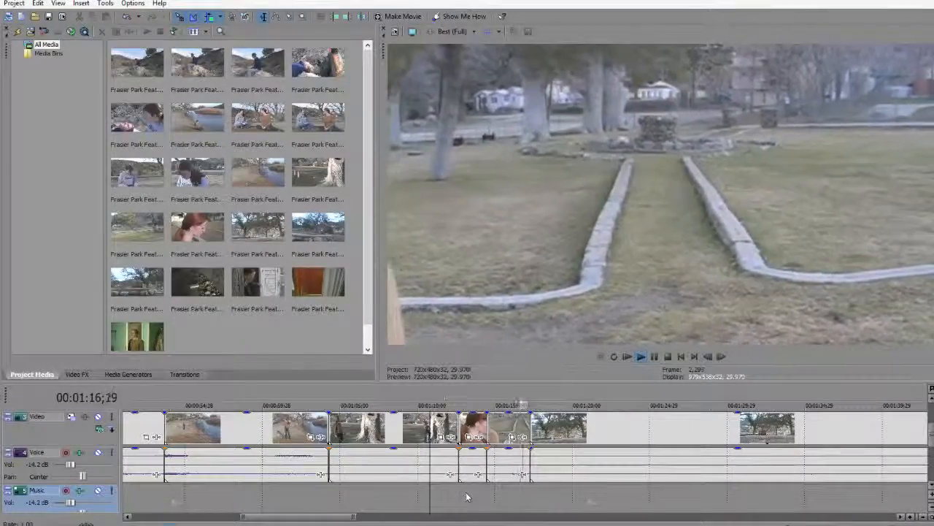
key(k)
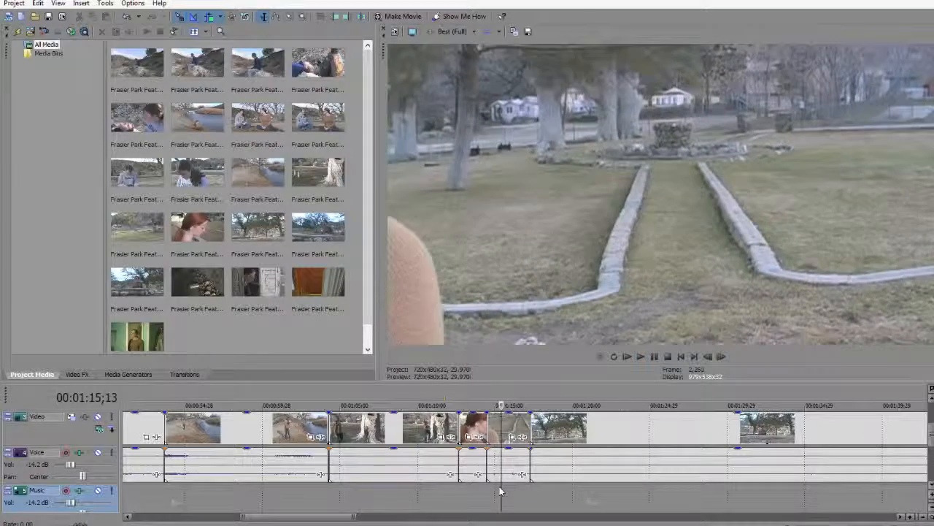
key(l)
key(k)
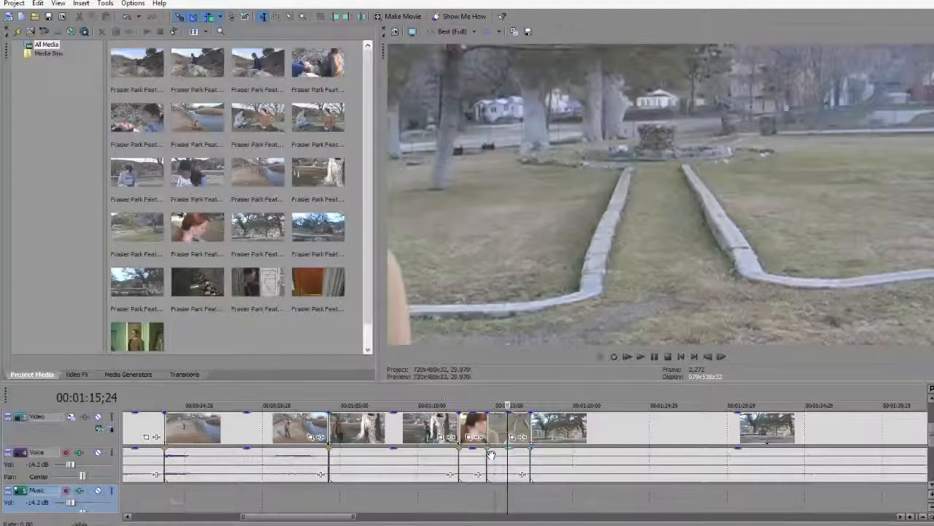
click(498, 417)
key(Delete)
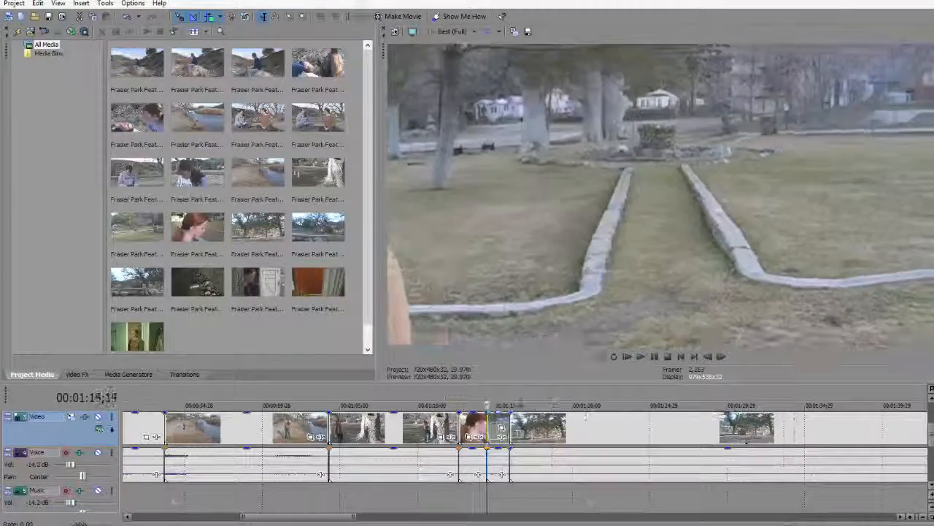
Step: Play from the tree shot through the close-up and stone path, and review how the woman approaches in the long fountain shot
click(433, 484)
key(space)
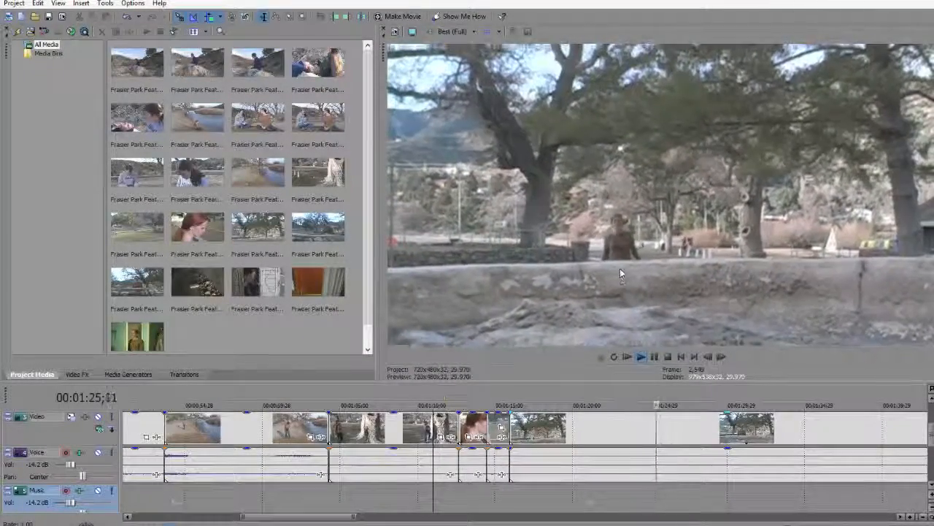
click(509, 504)
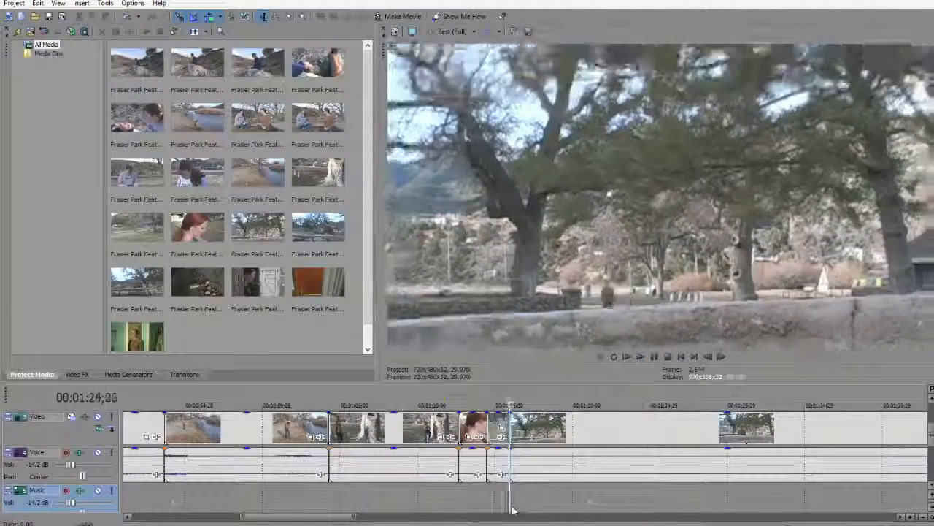
key(space)
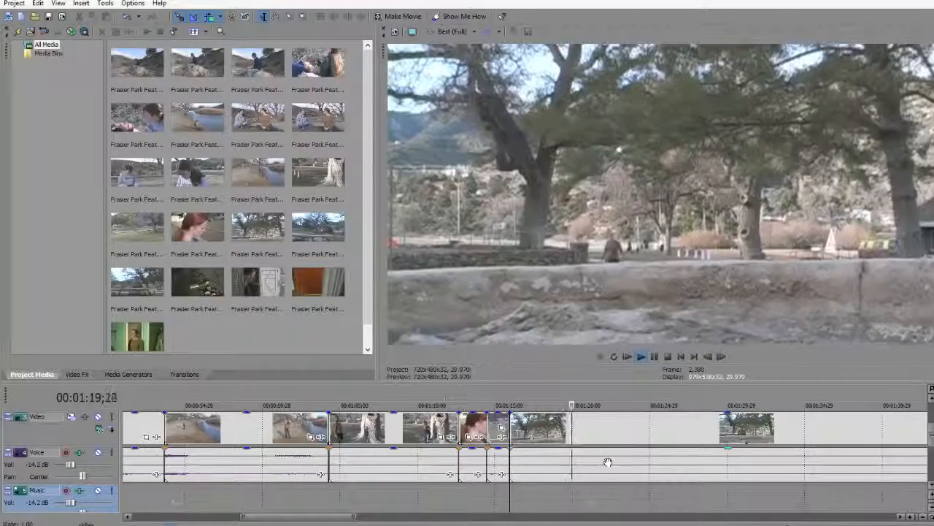
scroll(608, 461, down, 2)
scroll(608, 461, down, 1)
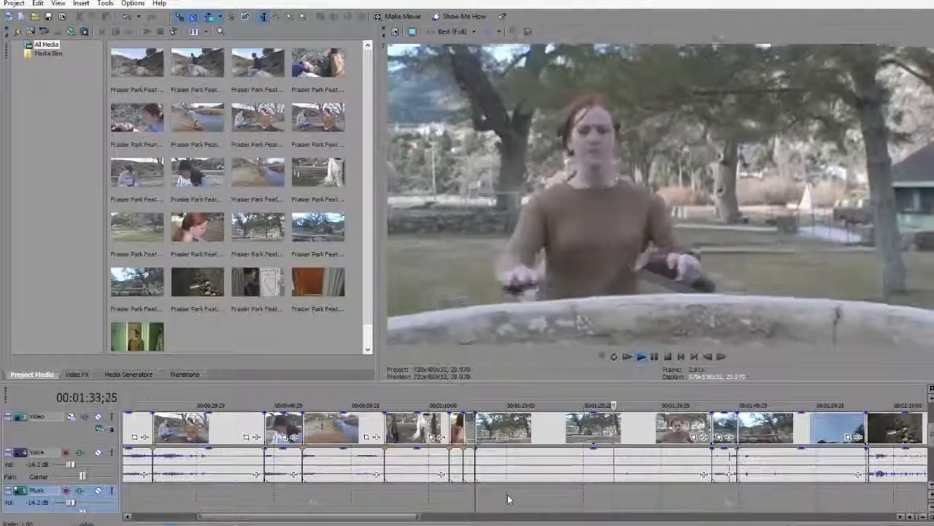
click(464, 493)
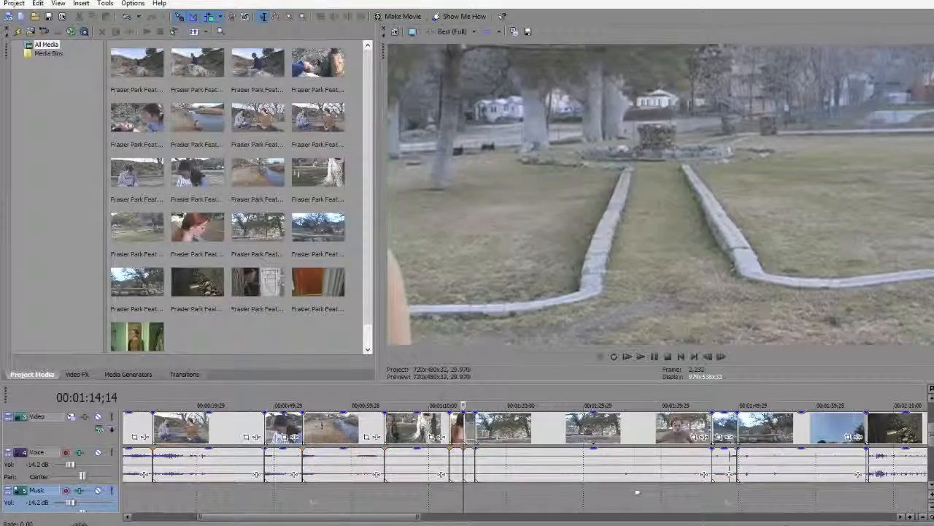
click(633, 494)
click(596, 494)
click(523, 494)
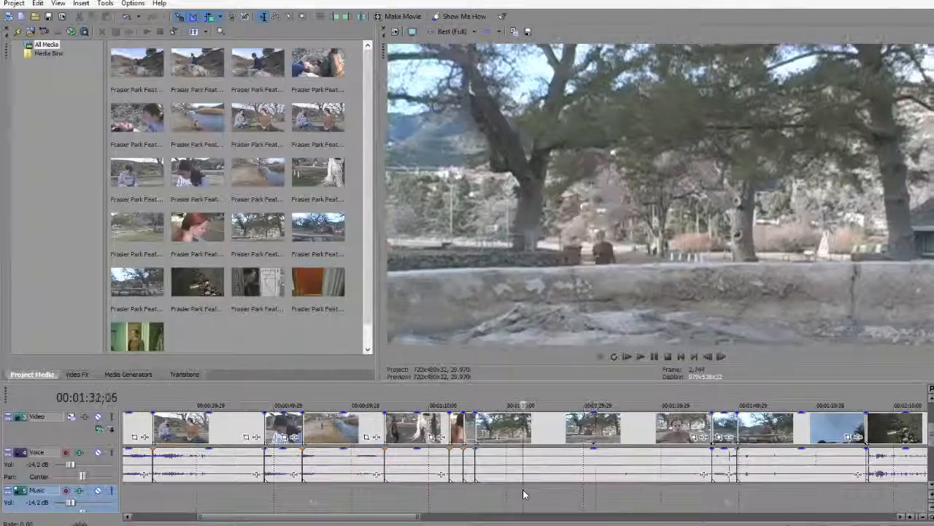
Step: Find where the distant woman starts approaching, split the fountain shot at 00:01:23;06 and delete the section before it
key(space)
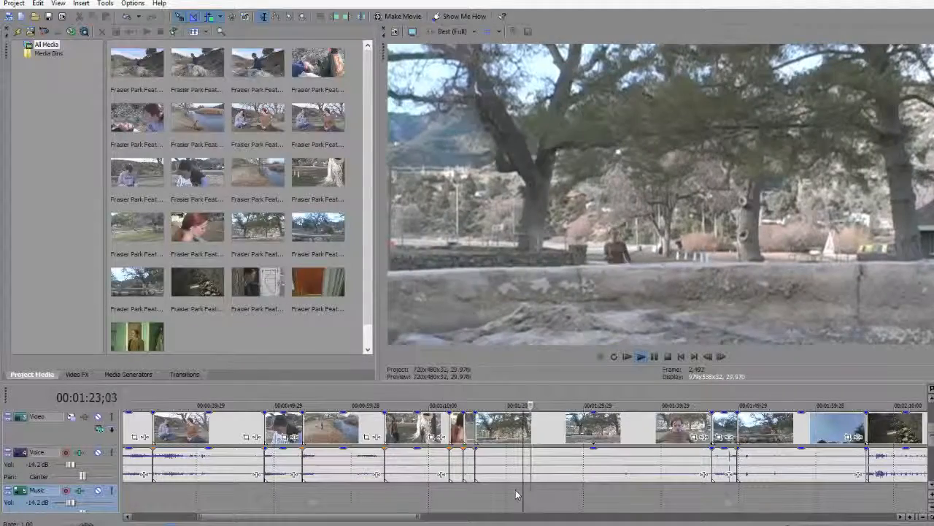
key(Return)
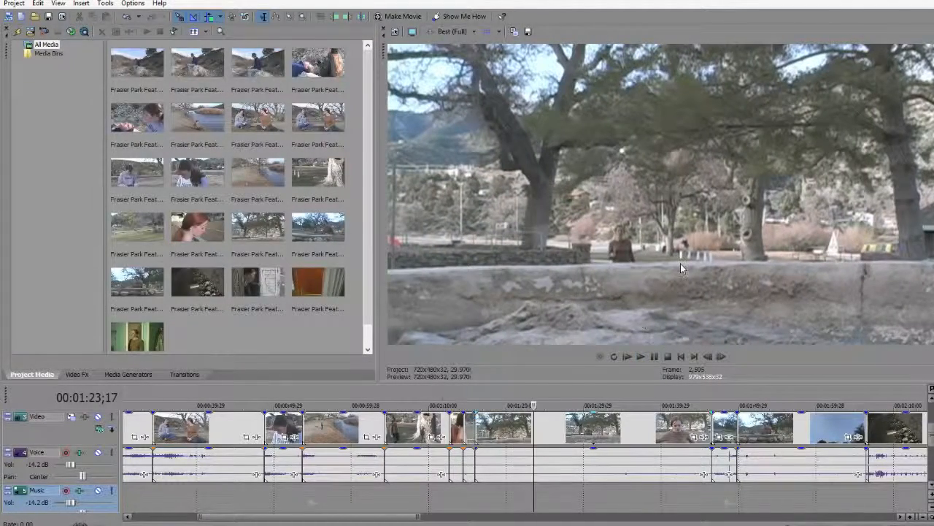
key(space)
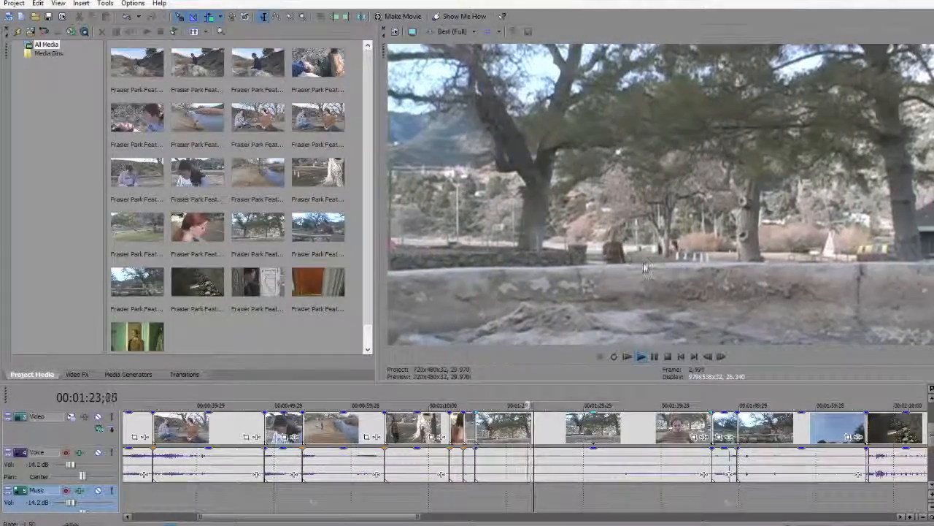
key(space)
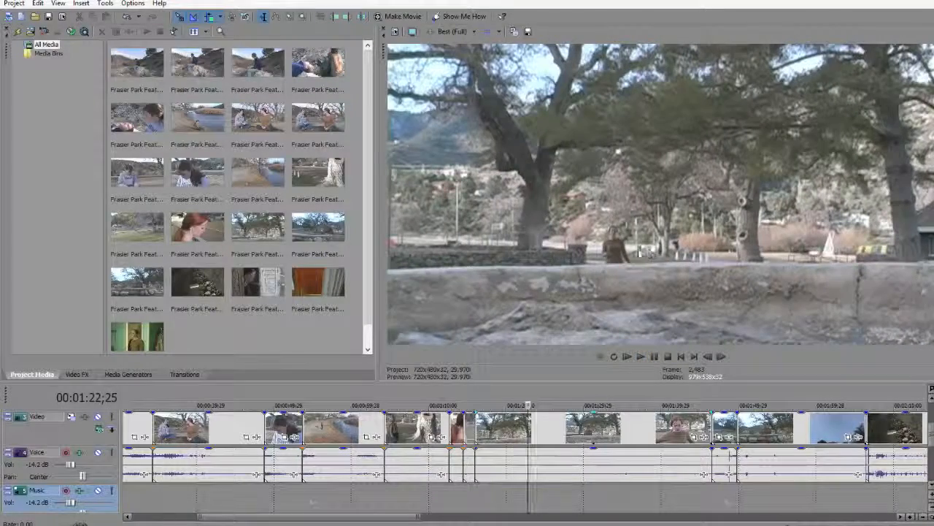
key(Left)
key(Left)
key(Left)
key(Left)
key(Left)
key(Left)
key(Left)
key(Left)
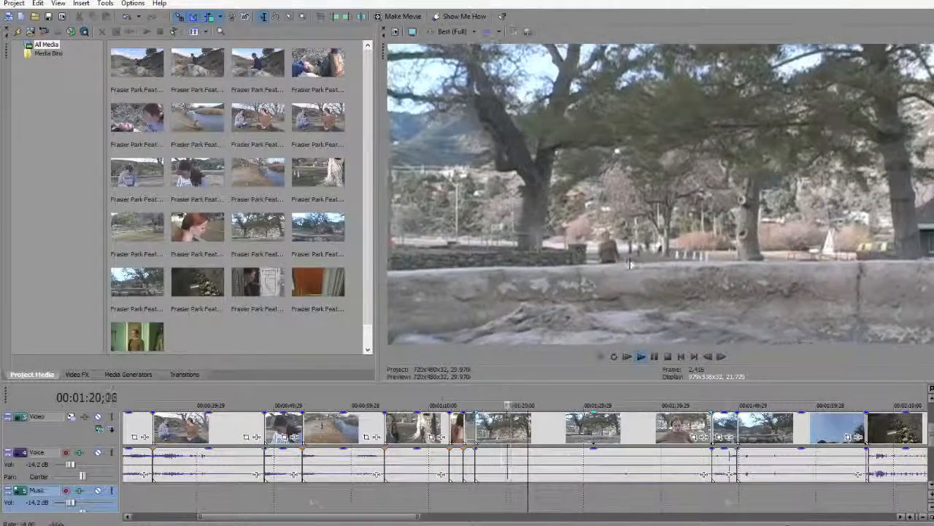
key(space)
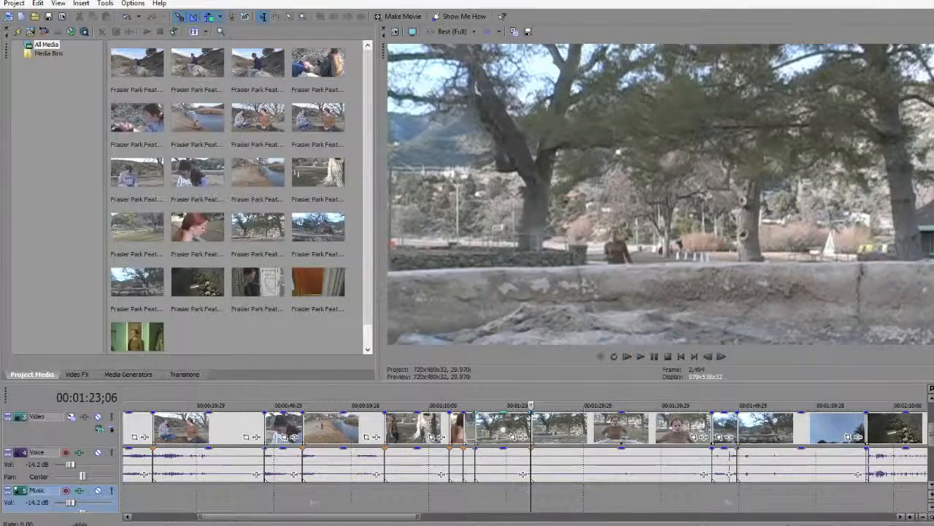
click(503, 429)
key(Delete)
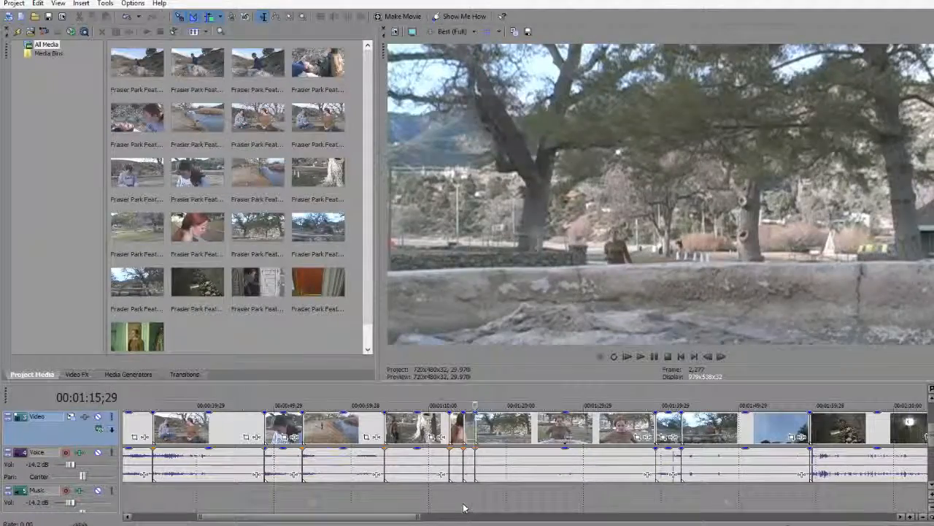
Step: Replay the cuts from 00:01:08;28 into the fountain shot and extend the end of the close-up clip by 10 frames
click(463, 504)
key(space)
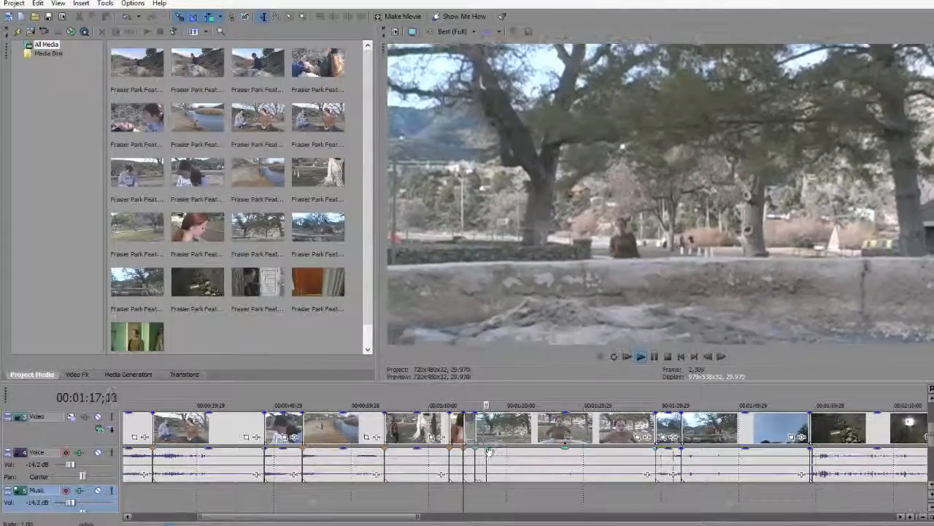
key(Return)
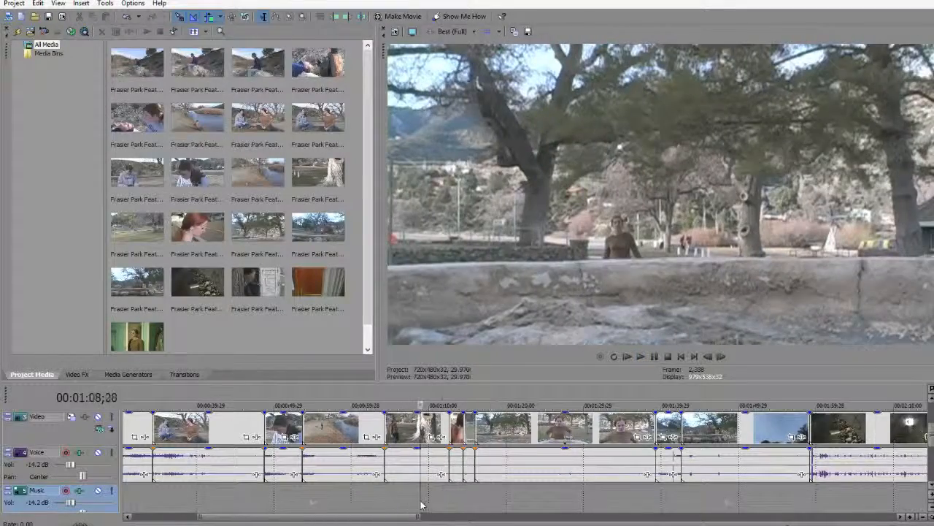
key(space)
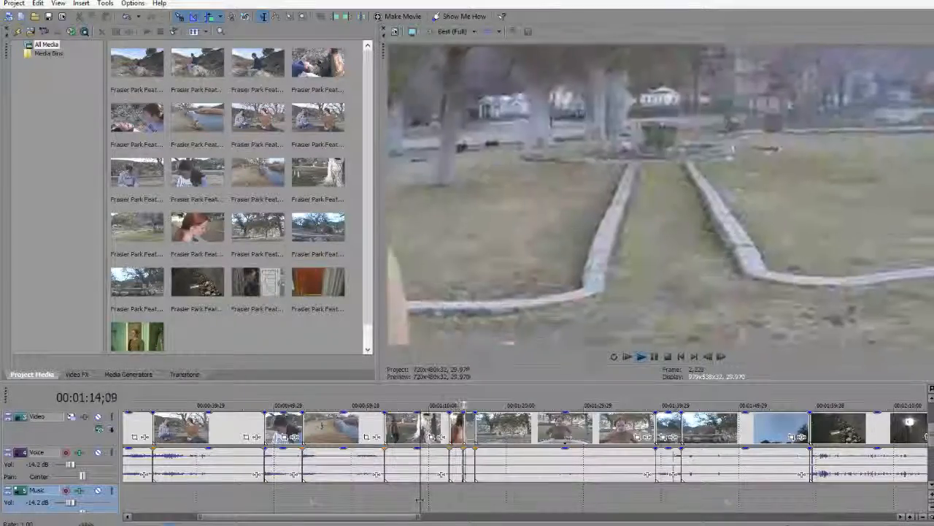
click(458, 508)
scroll(459, 508, up, 4)
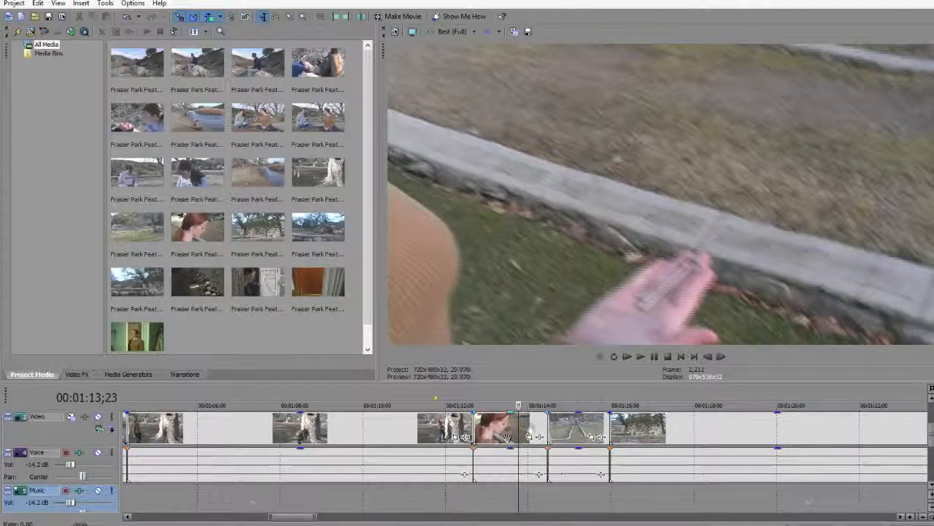
drag(543, 427, 557, 427)
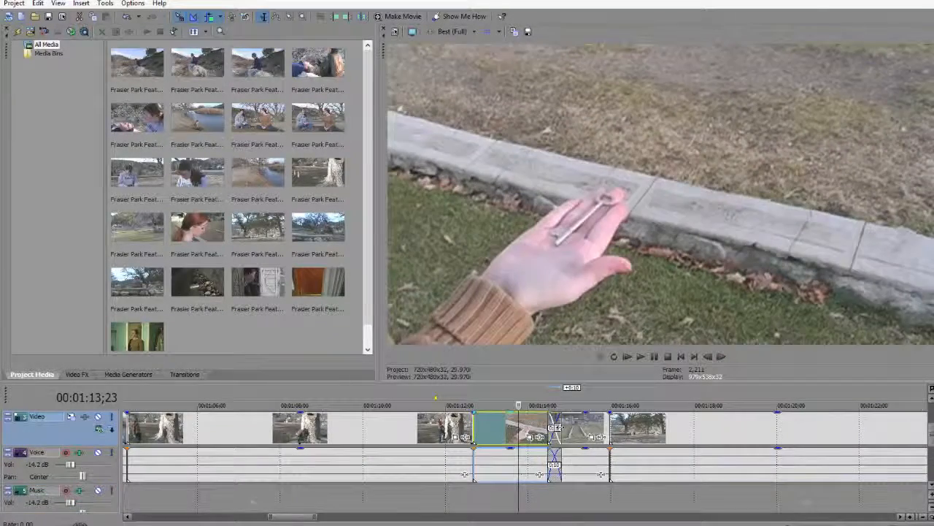
Step: Replay the lengthened close-up and stone-path view, continuing through the whole fountain shot into the following low-angle shot
click(414, 503)
key(space)
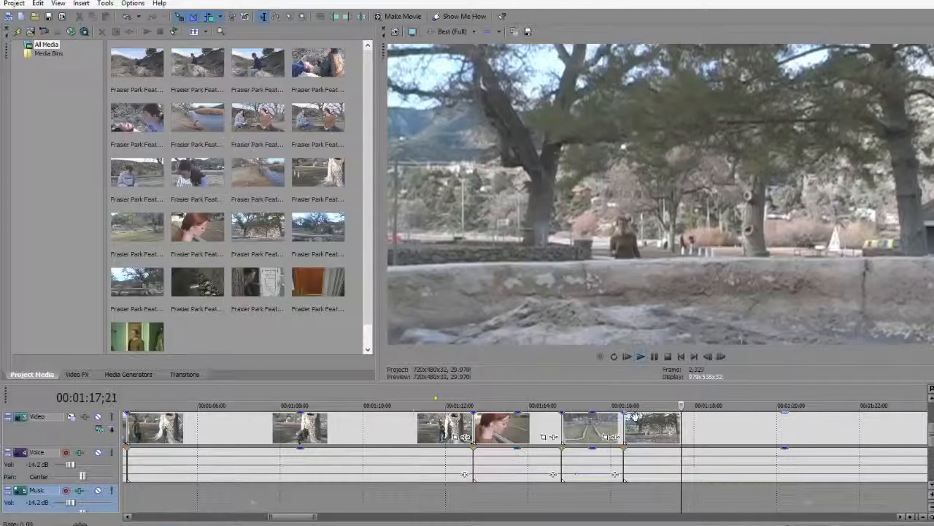
click(598, 498)
key(space)
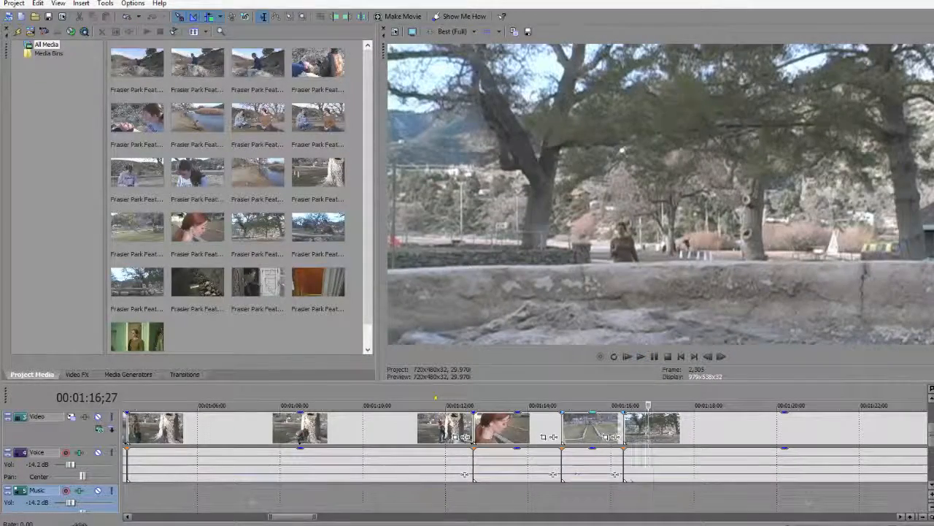
click(513, 507)
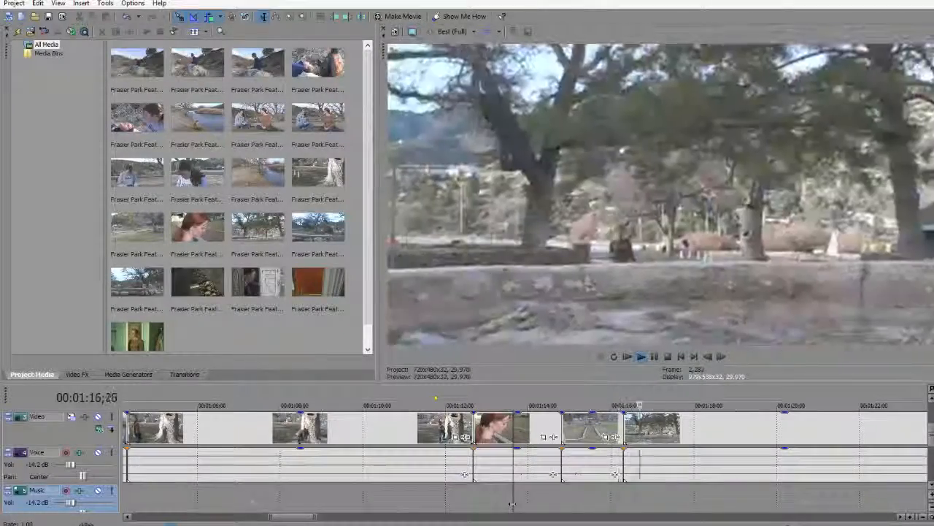
scroll(512, 504, down, 3)
scroll(519, 501, down, 2)
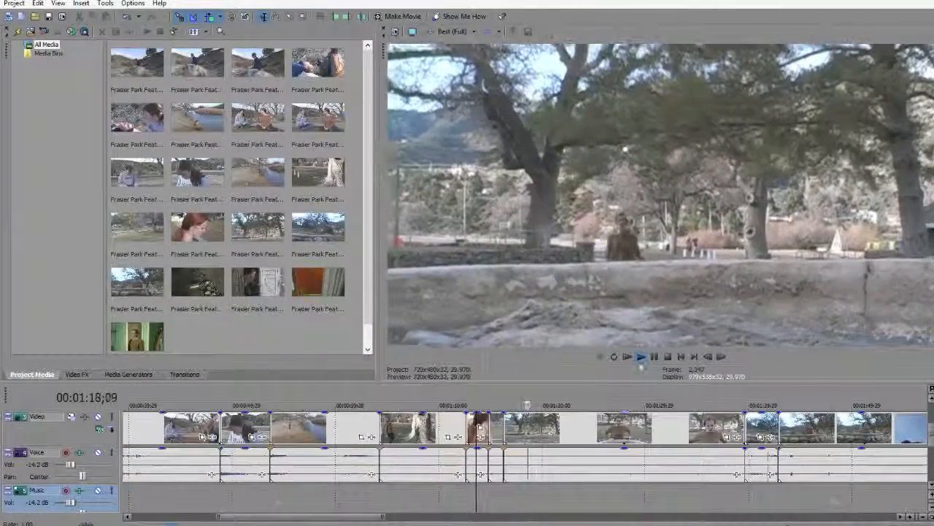
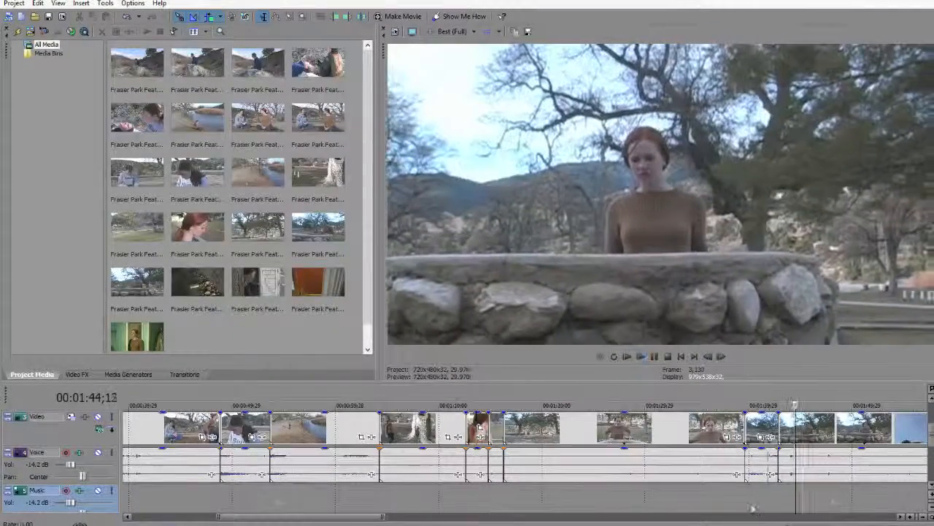
Step: Split the long fountain shot at 00:01:38;27, as the woman stands over the basin, and delete the remaining tail
click(691, 506)
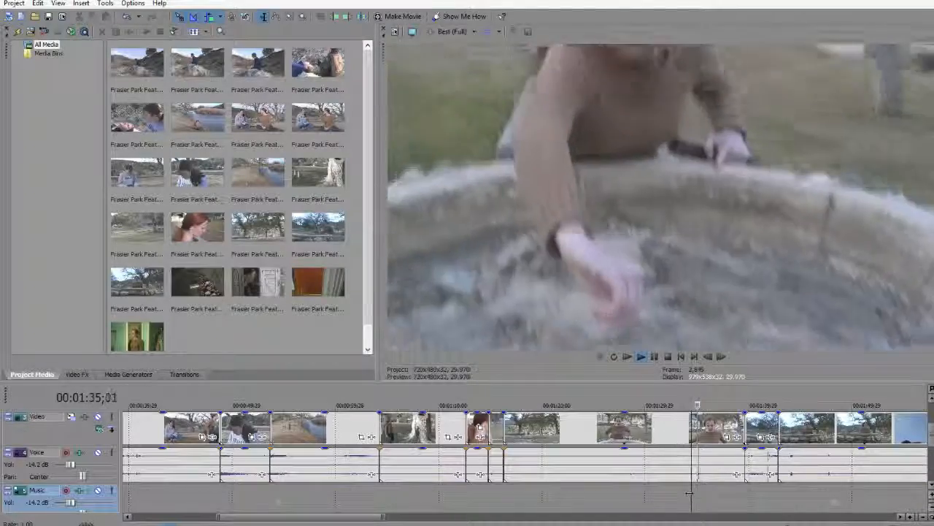
click(738, 499)
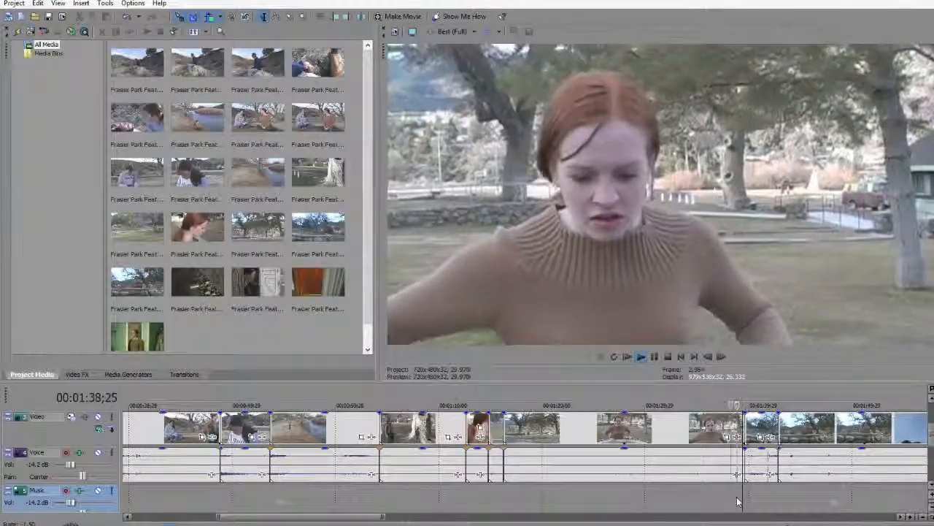
click(738, 501)
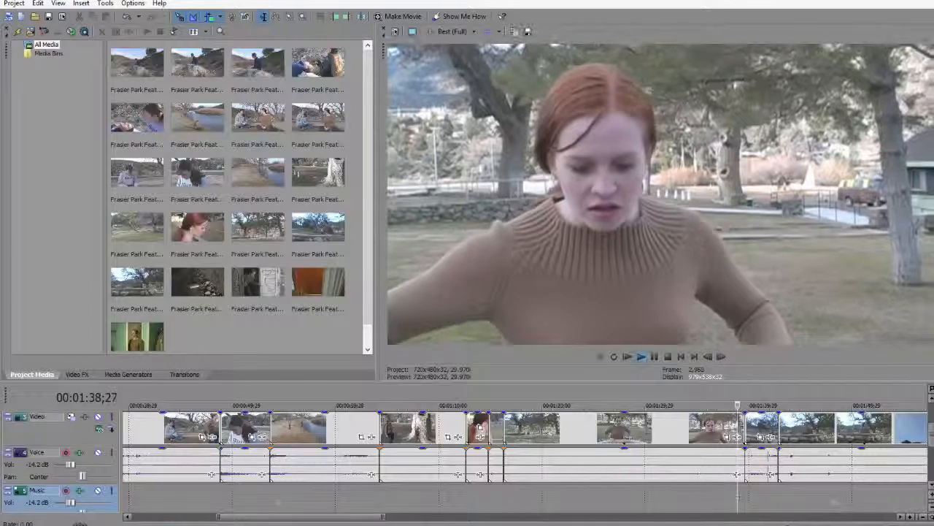
key(s)
click(741, 441)
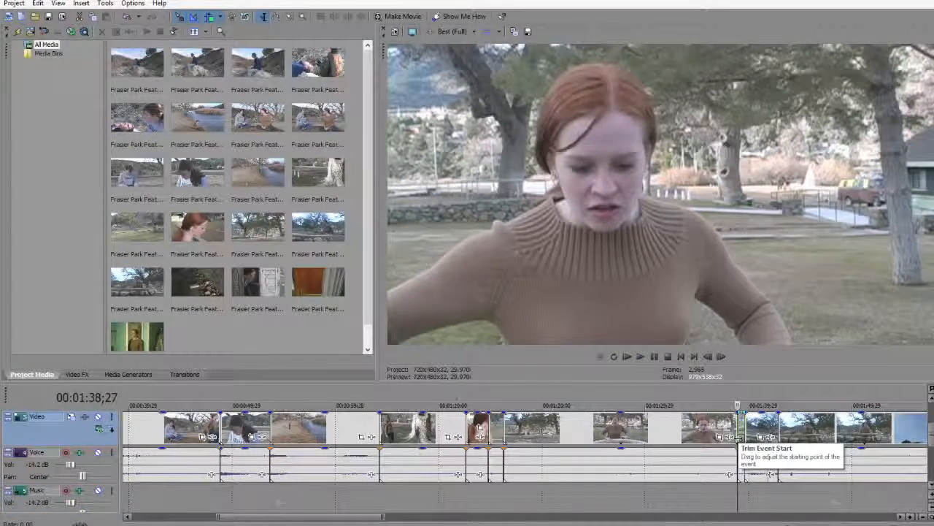
key(Delete)
Step: Play the short side-view fountain clip that follows the cut and delete the whole clip
key(space)
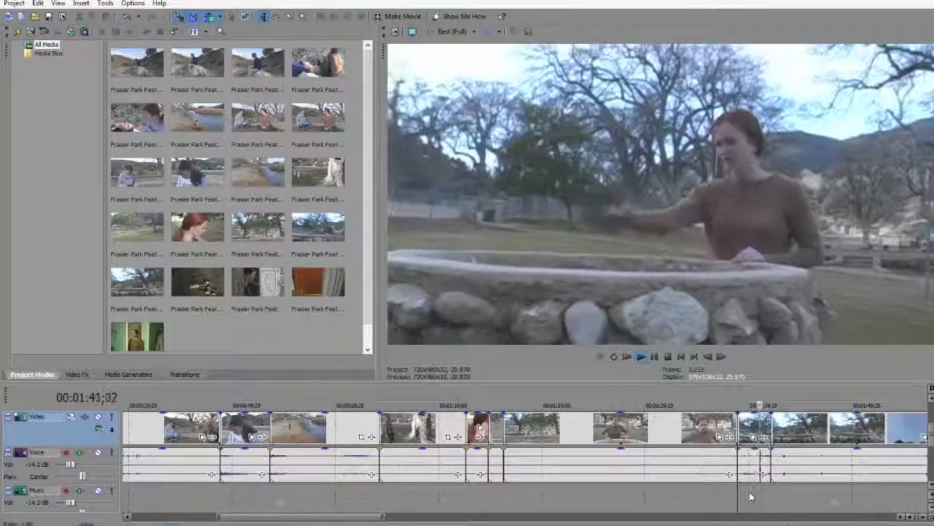
key(space)
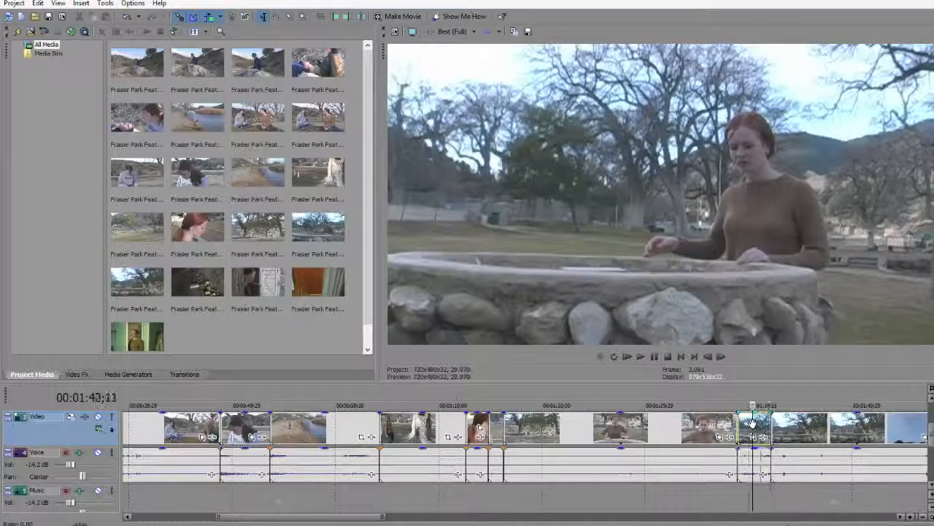
key(Delete)
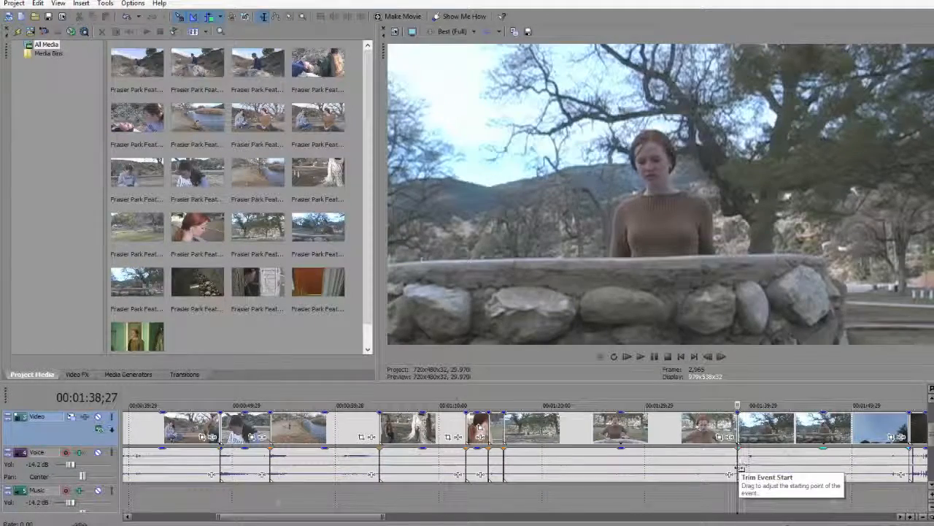
Step: Replay the cut from the fountain close view into the stone-wall shot and review the continuity of the woman's movement
click(719, 497)
key(space)
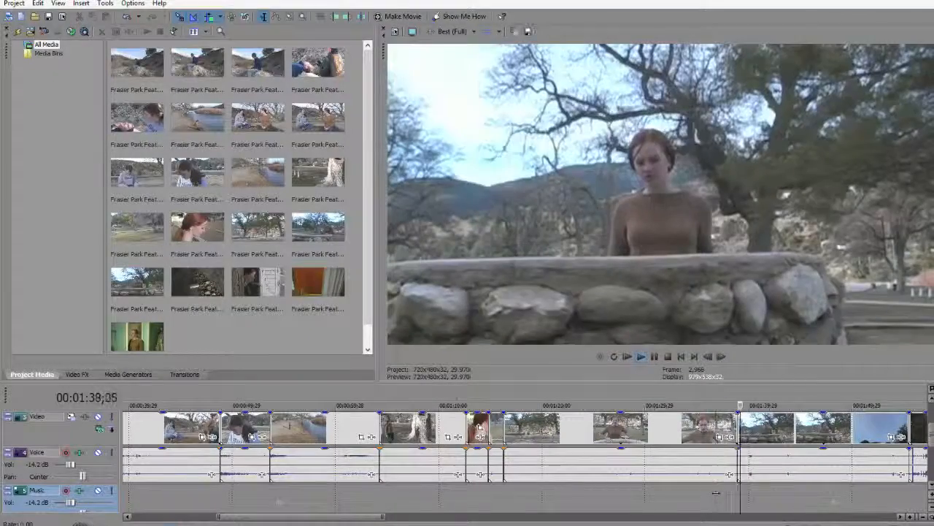
click(667, 504)
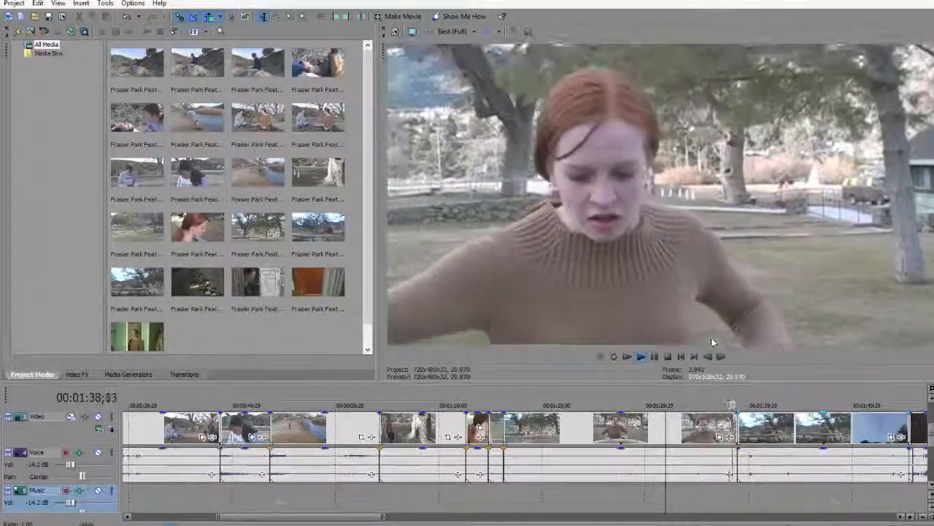
key(Return)
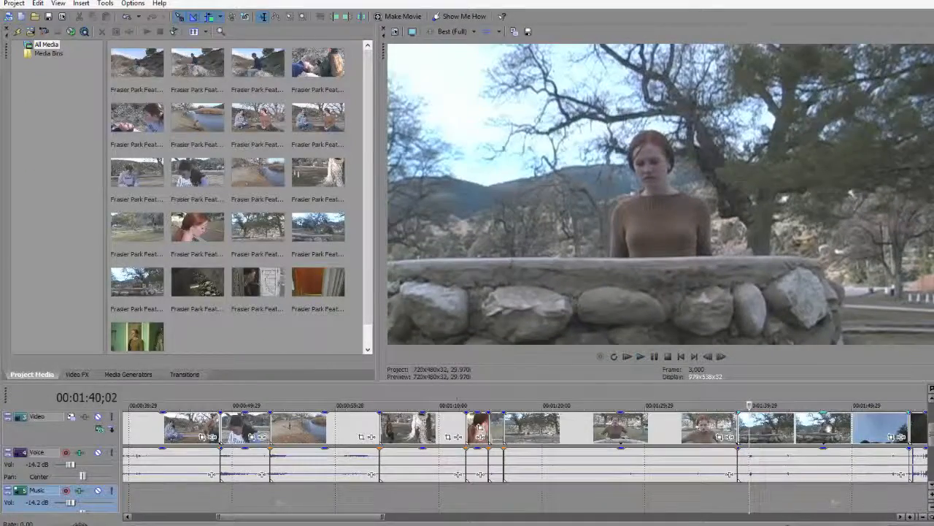
key(Return)
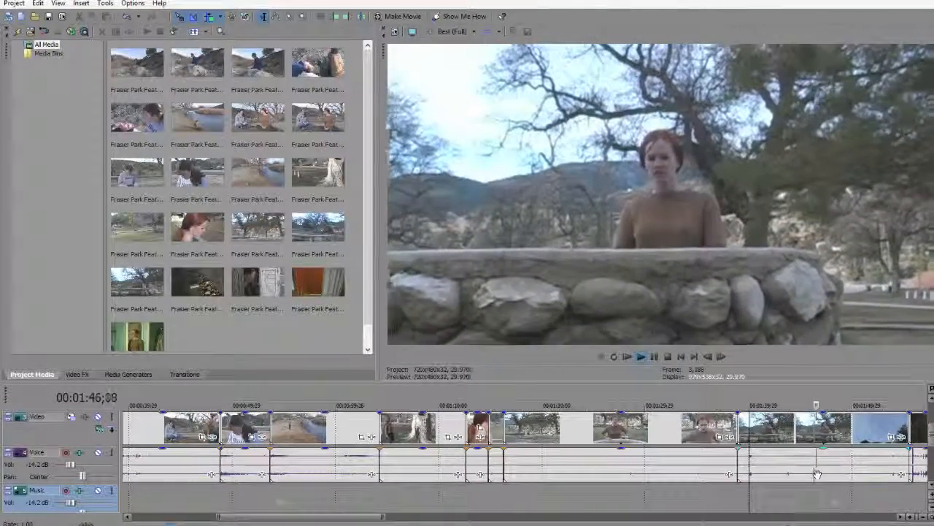
Step: Find a better starting frame in the stone-wall shot, split it at 00:01:40;15 and delete the section before it
scroll(818, 475, down, 2)
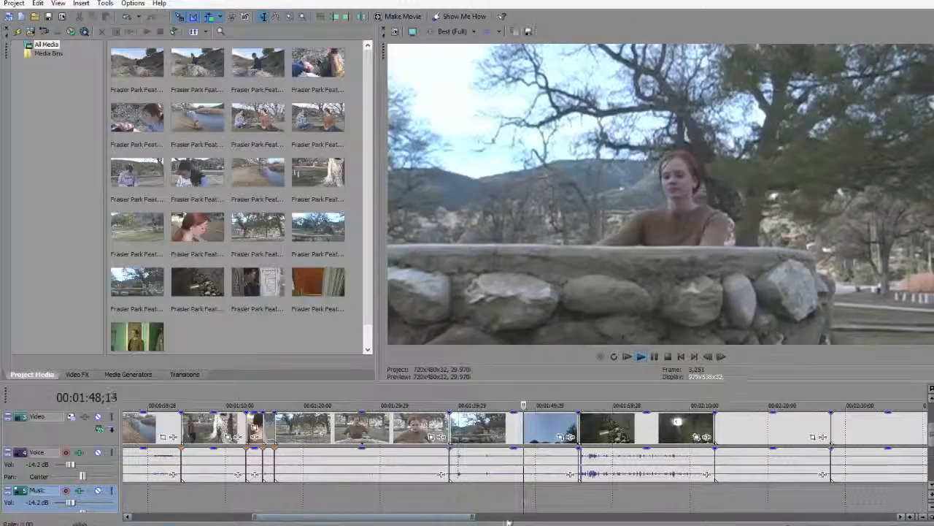
click(450, 499)
key(space)
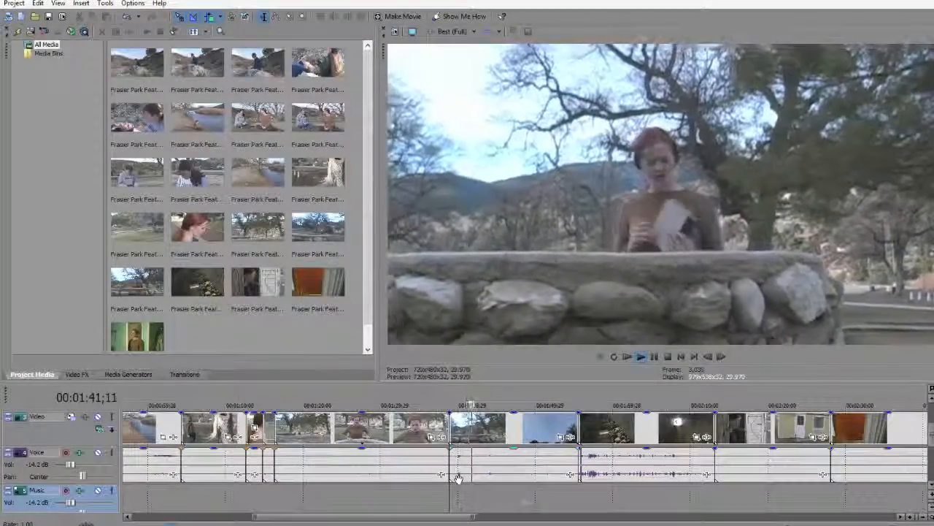
key(j)
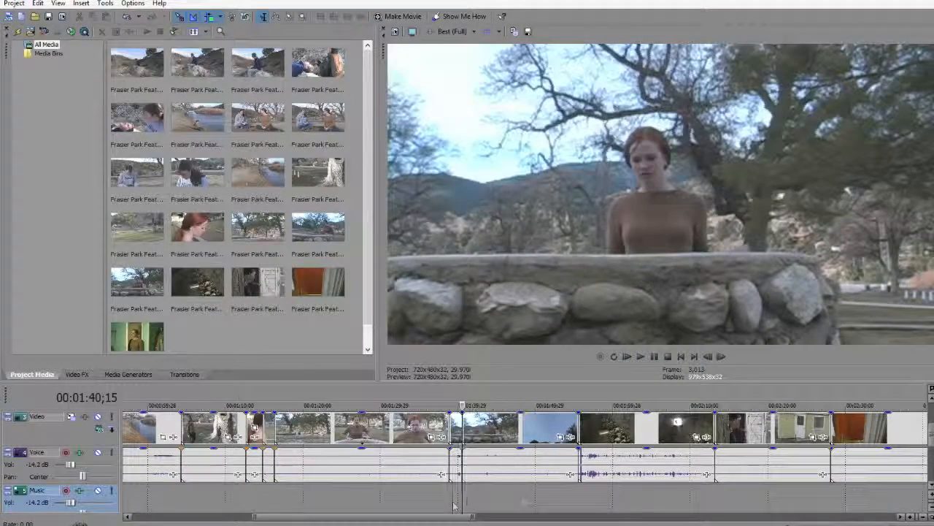
click(480, 417)
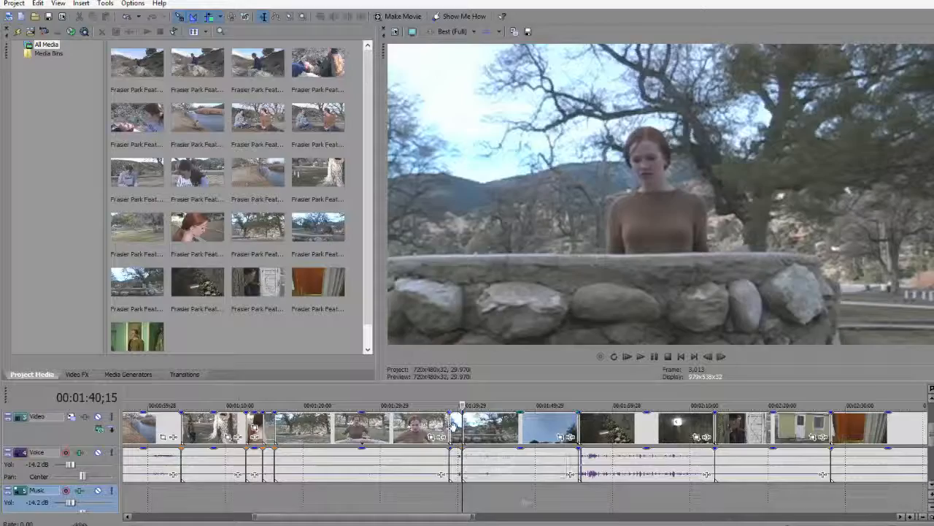
click(452, 425)
key(Delete)
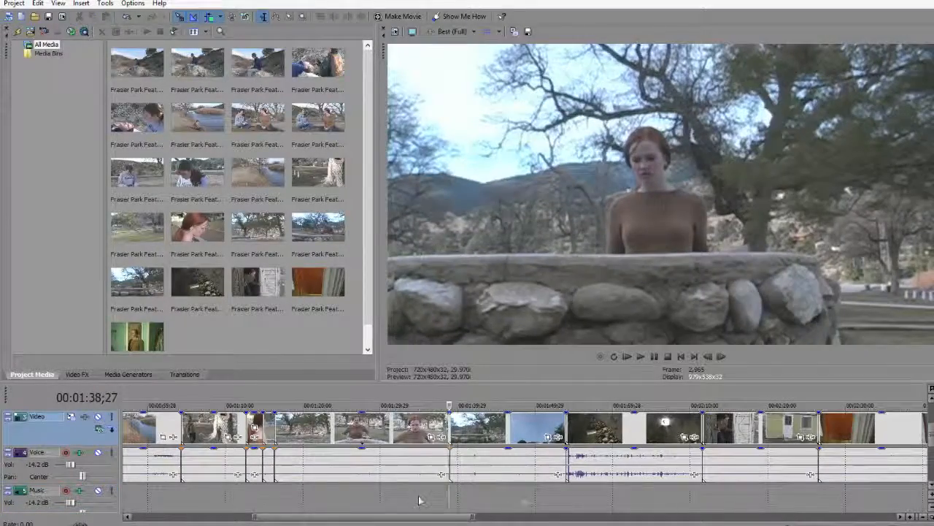
Step: Play to the woman's jump, check it frame by frame, split the clip at 00:01:52;23 and delete the tail
click(419, 500)
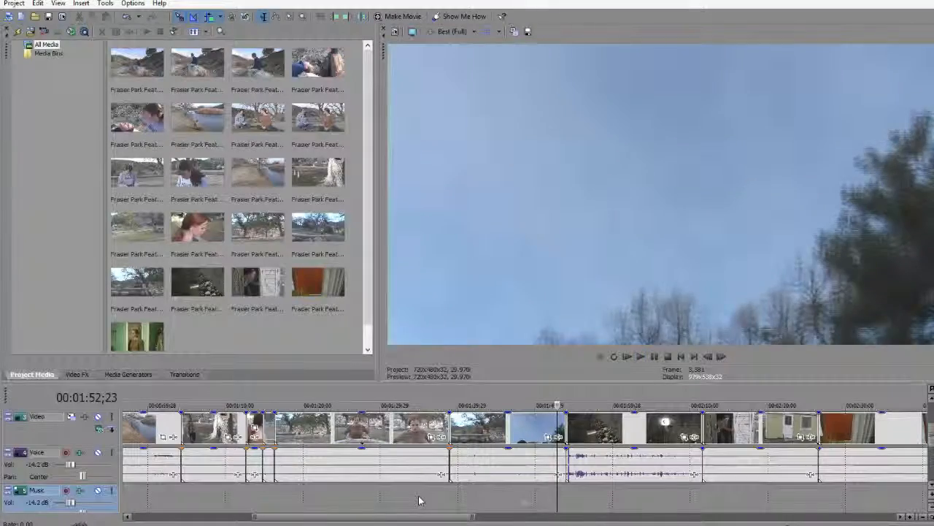
key(Left)
key(Left)
key(Left)
key(Left)
key(Left)
key(Left)
key(Left)
key(Left)
key(Left)
key(Left)
key(Left)
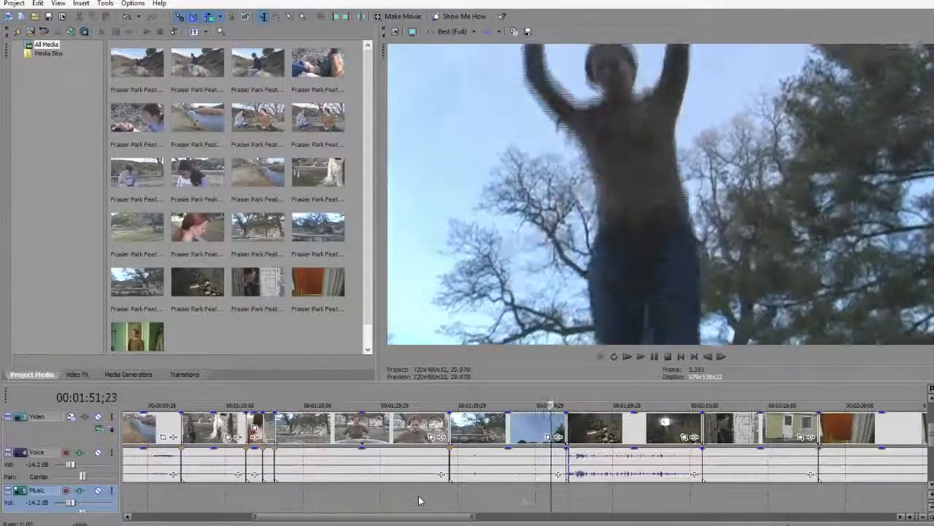
key(Right)
key(Right)
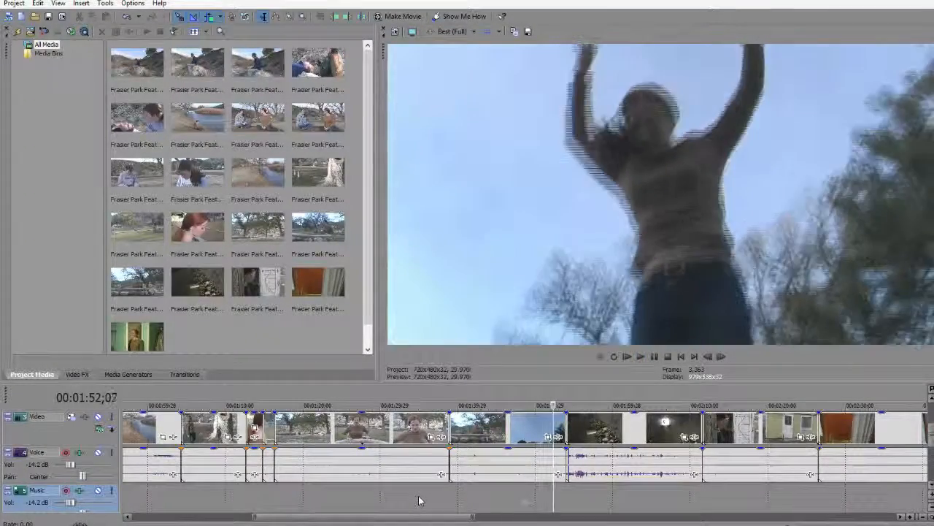
key(Right)
key(Right)
key(Right)
key(Right)
key(Left)
key(Left)
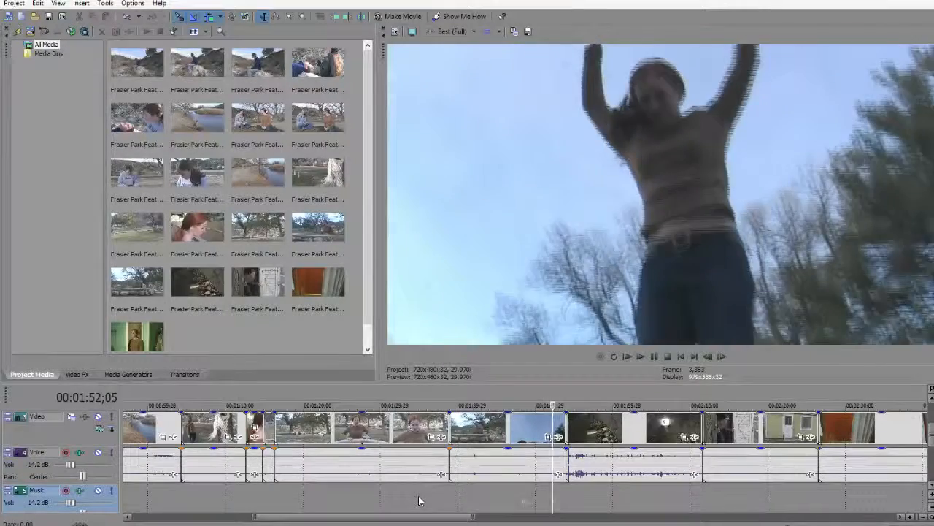
key(Right)
key(Right)
key(Right)
key(Right)
key(Right)
key(Right)
key(Right)
key(Right)
key(Right)
key(Right)
key(Right)
key(Right)
key(Right)
key(Right)
key(Right)
key(Right)
key(Right)
key(Right)
key(Right)
key(Right)
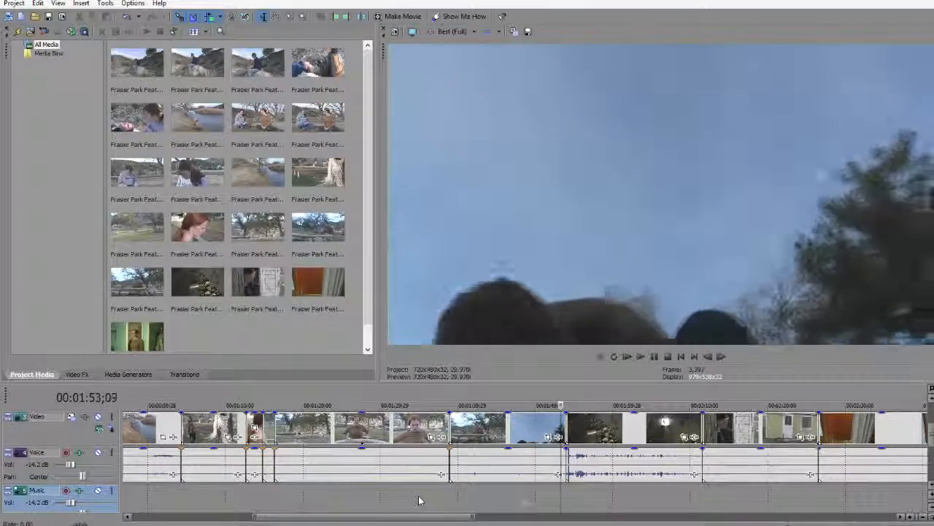
key(Right)
key(Right)
key(Right)
key(Right)
key(Left)
key(Left)
key(Left)
key(Left)
key(Left)
key(Left)
key(Left)
key(Left)
key(Left)
key(Left)
key(Left)
key(Left)
key(Left)
key(Left)
key(Left)
key(Left)
key(Left)
key(Left)
key(Left)
key(Left)
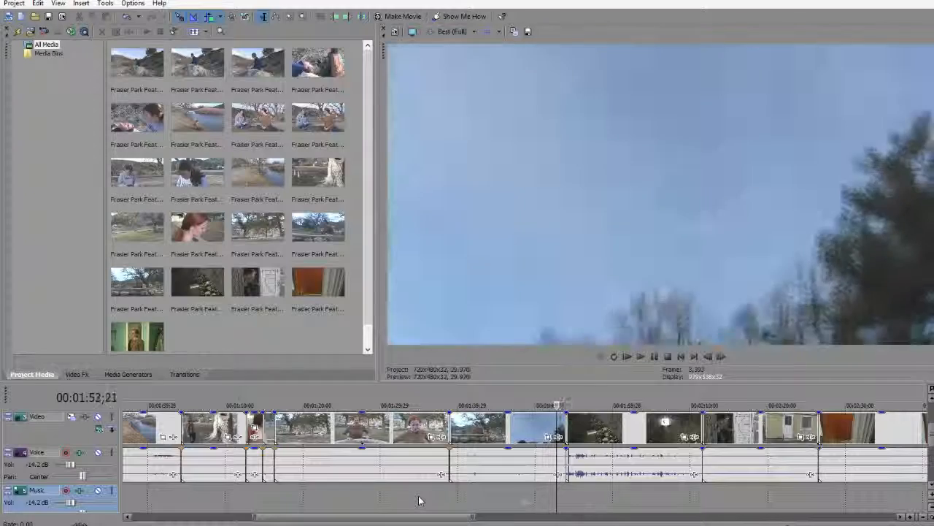
key(Right)
key(Right)
key(Right)
key(Right)
key(Right)
key(Right)
key(Right)
key(Right)
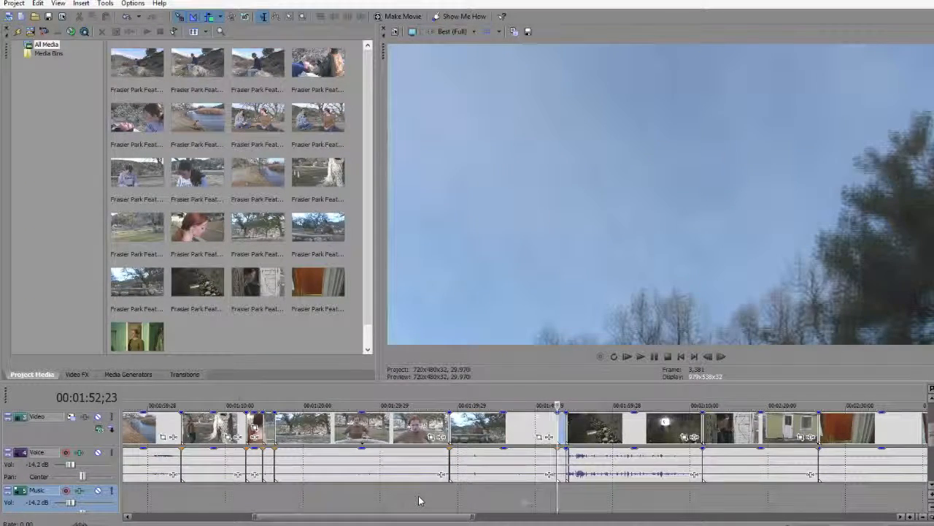
click(563, 423)
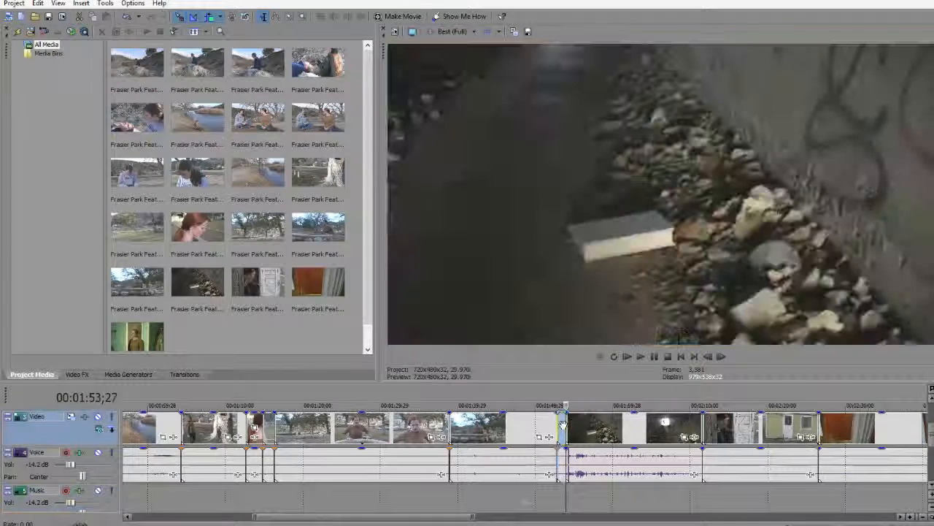
key(Delete)
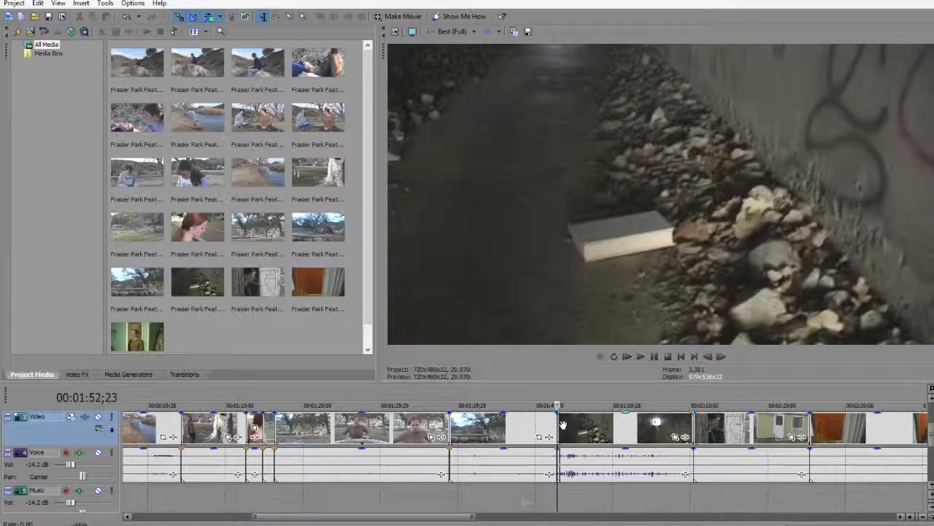
Step: Replay the cut into the tunnel shot, split the jump clip earlier at 00:01:51;27 with her arms raised, and delete the tail
click(525, 508)
key(space)
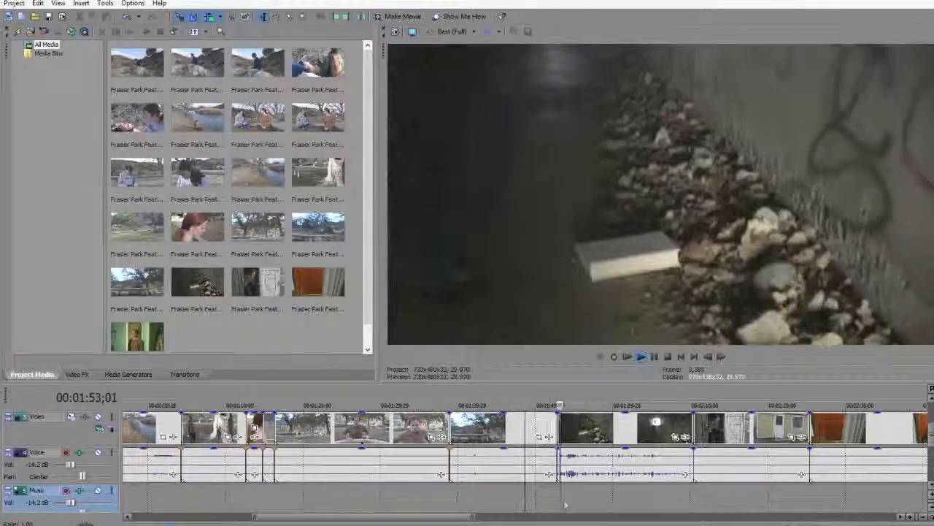
click(545, 490)
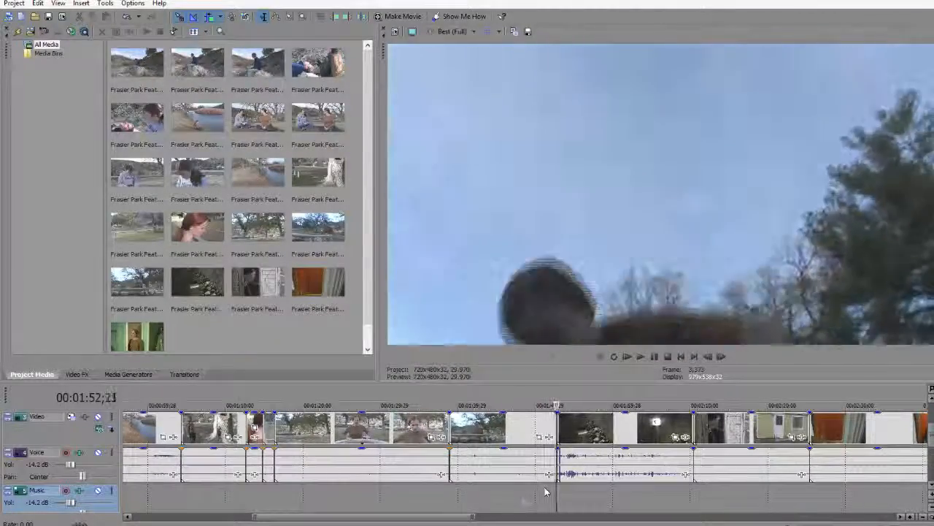
click(545, 491)
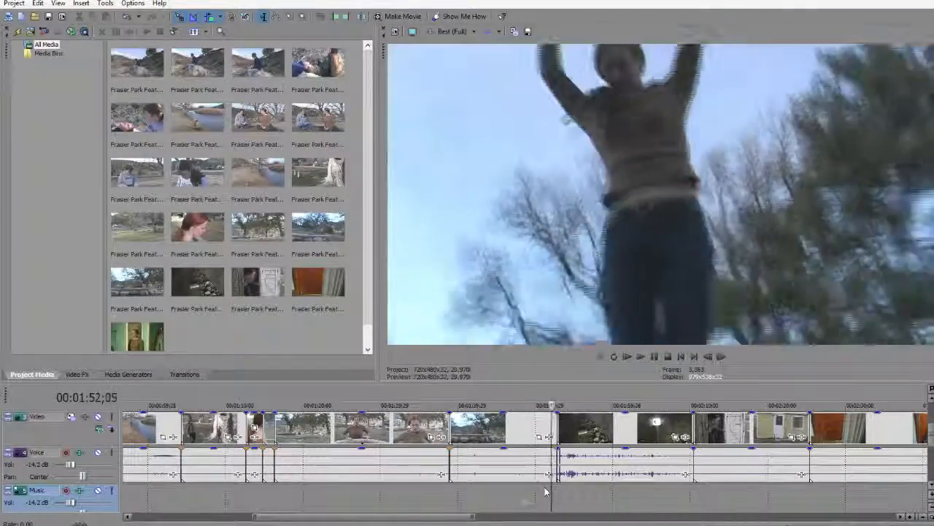
click(546, 491)
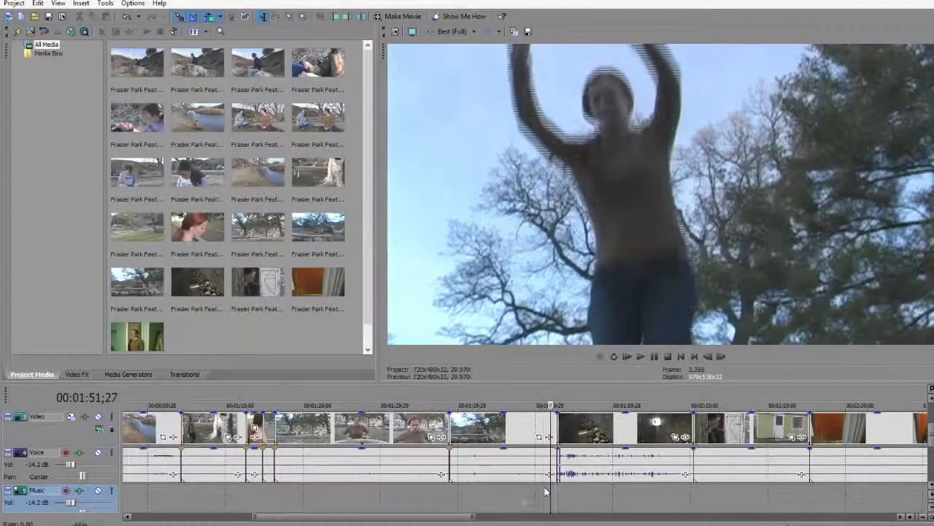
scroll(546, 492, up, 2)
key(s)
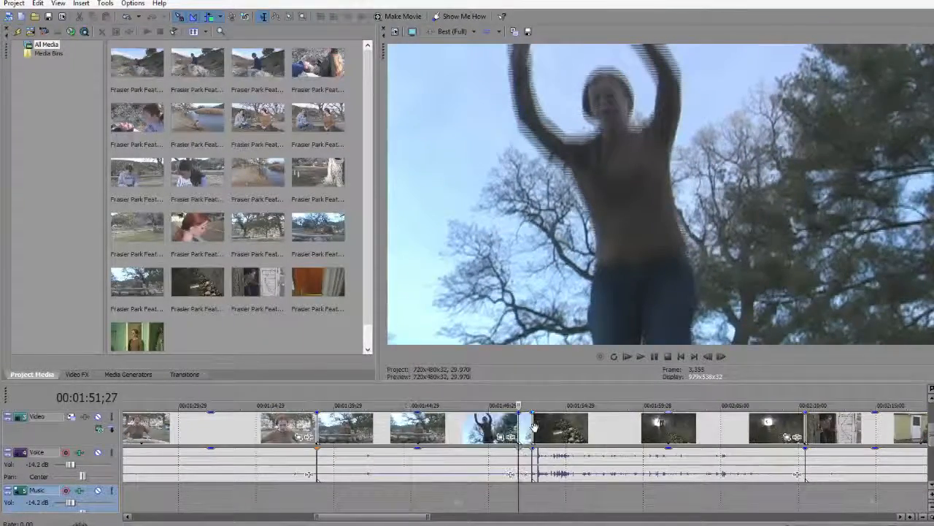
click(528, 423)
key(Delete)
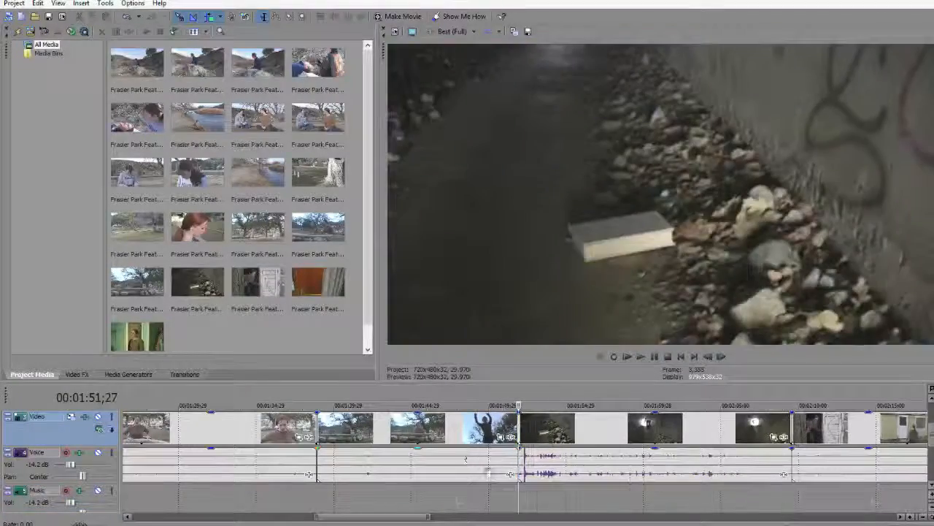
Step: Replay the cut from the jump into the tunnel, and play the whole tunnel shot through to the doorway shot
click(470, 495)
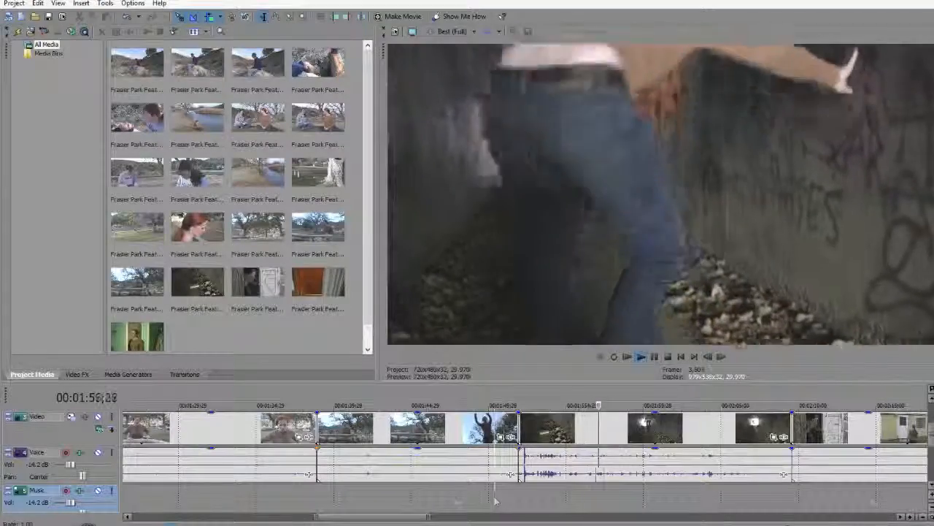
key(space)
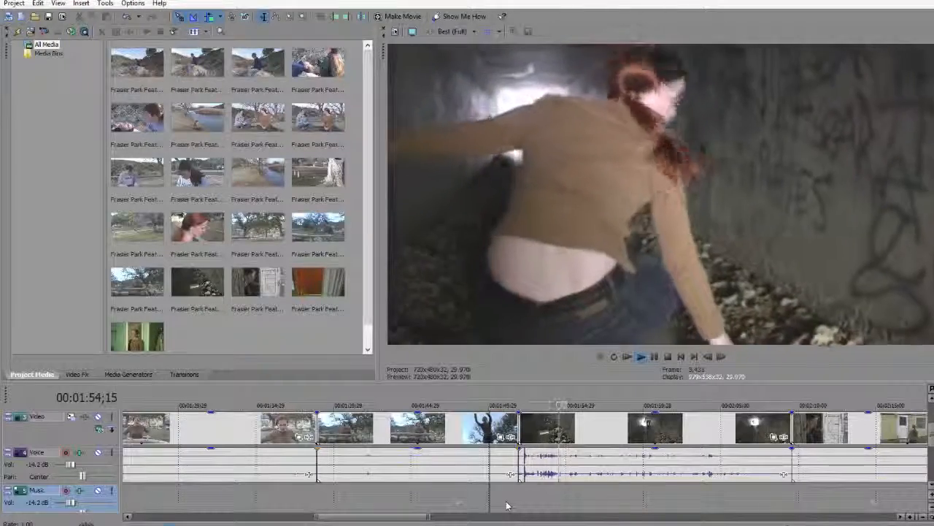
key(Return)
click(522, 510)
key(space)
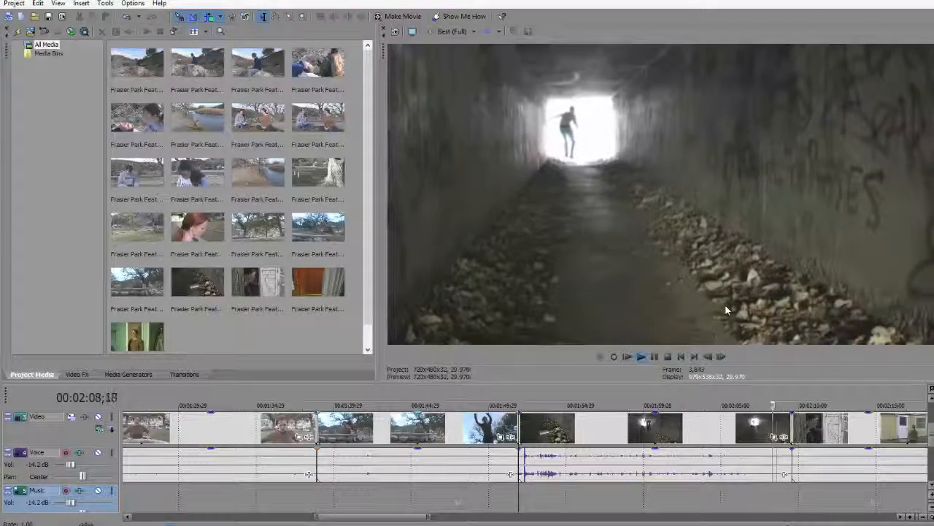
key(Return)
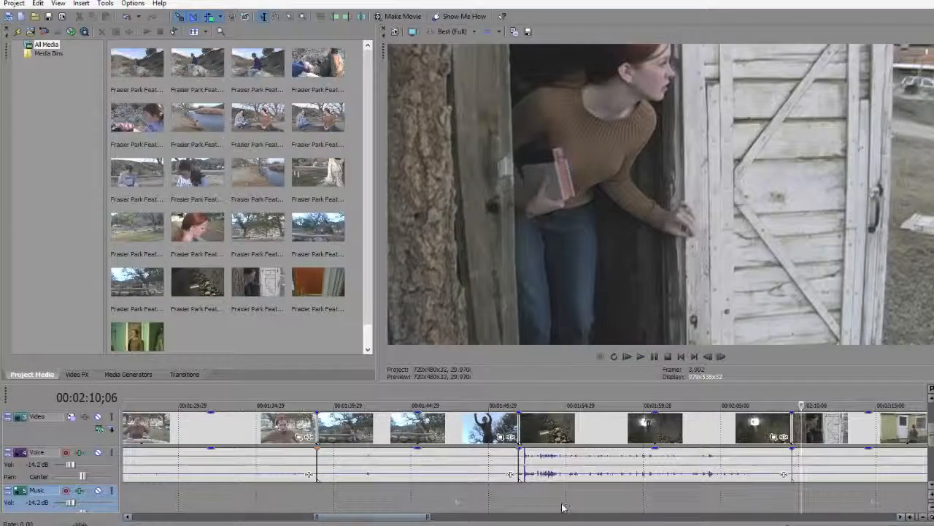
Step: Review frames across the jump, fountain and tunnel shots, ending on the distant silhouette near the end of the tunnel clip
click(468, 495)
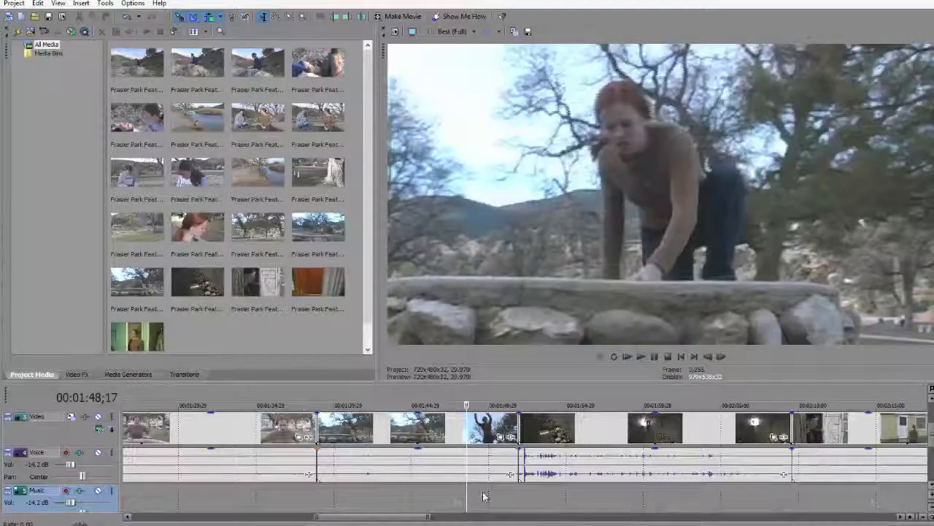
key(Return)
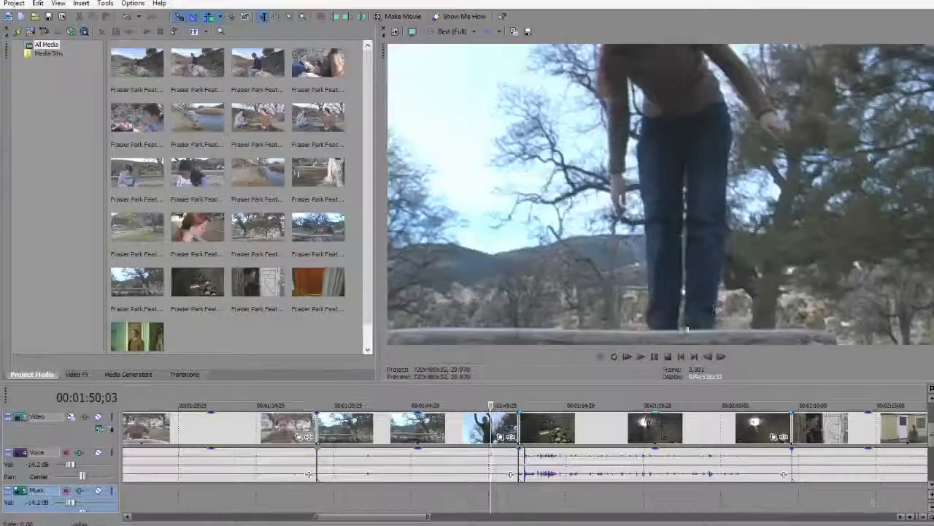
click(414, 493)
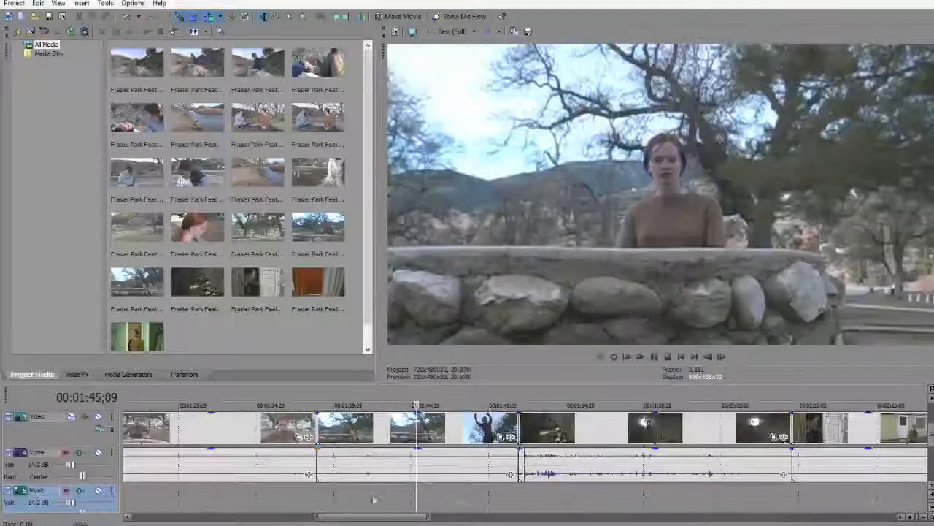
click(214, 496)
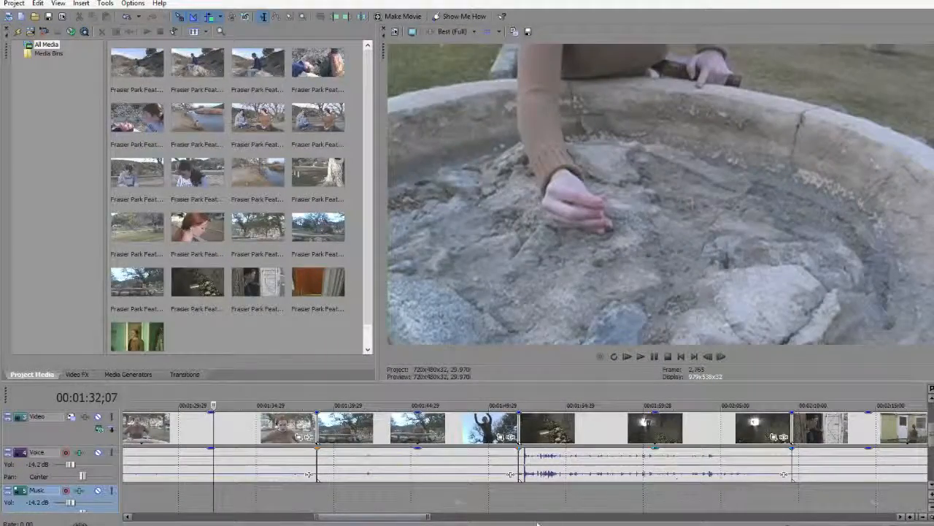
click(495, 510)
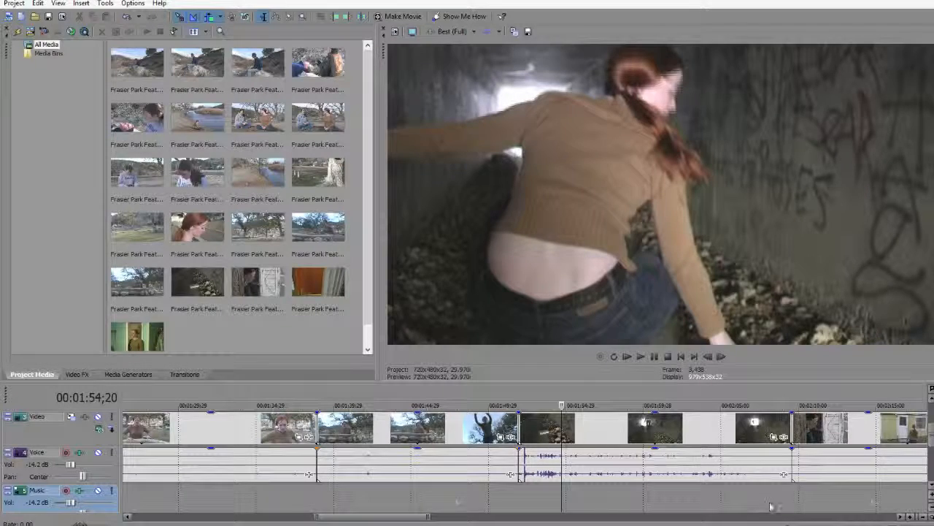
click(555, 495)
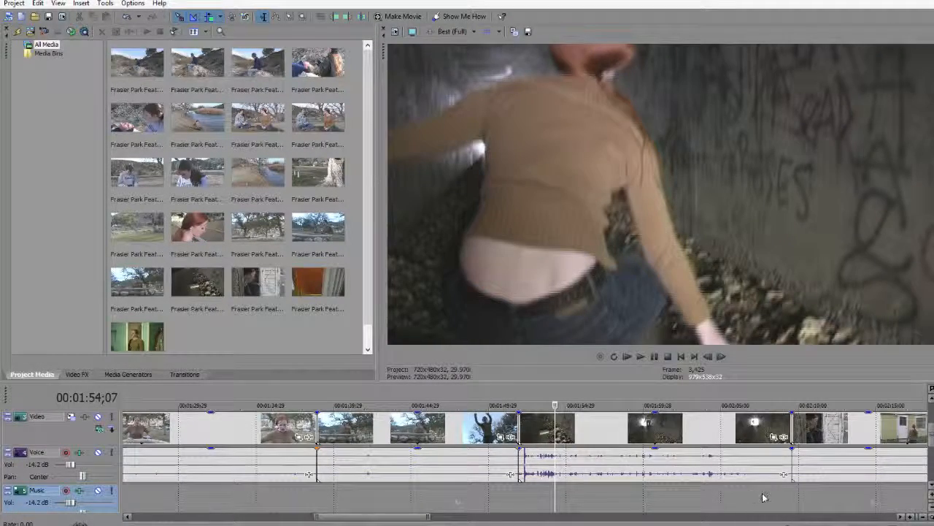
click(787, 501)
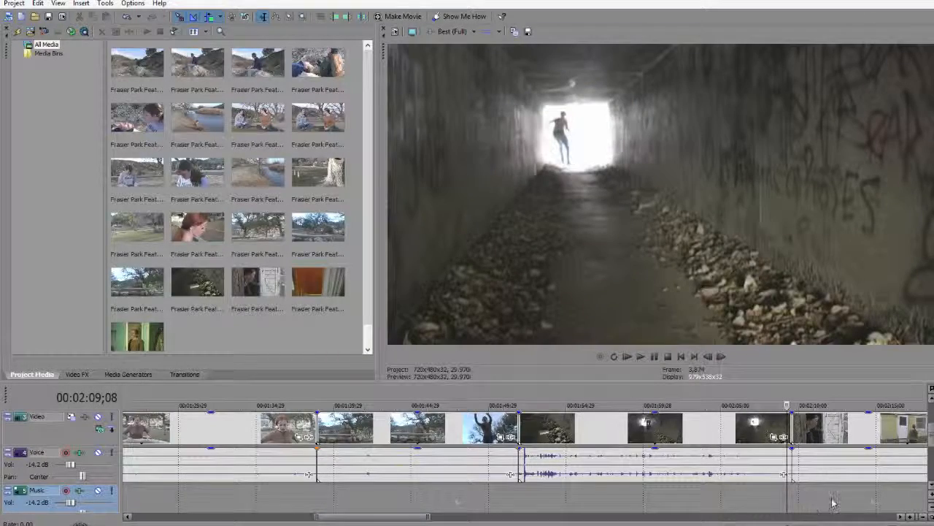
Step: Play the cut from the end of the tunnel shot into the doorway shot, continuing until the woman approaches the yellow house
scroll(834, 502, down, 2)
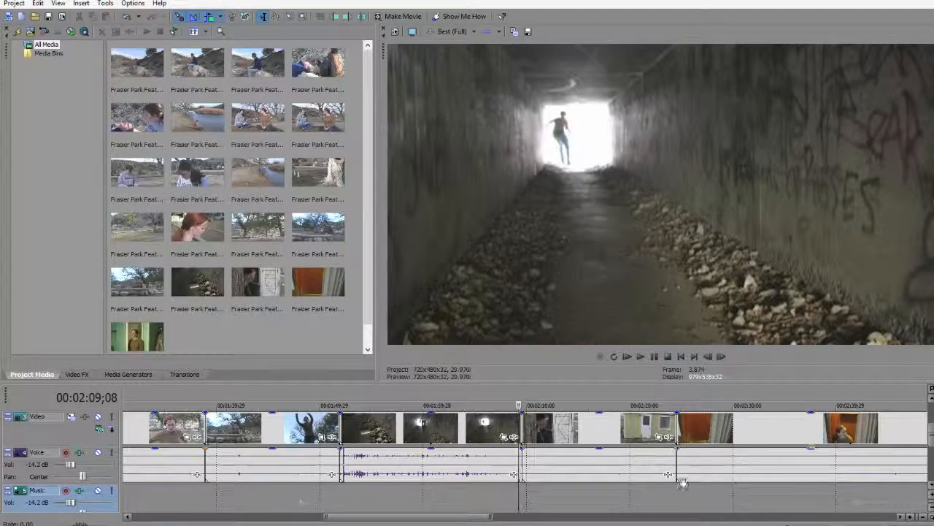
key(space)
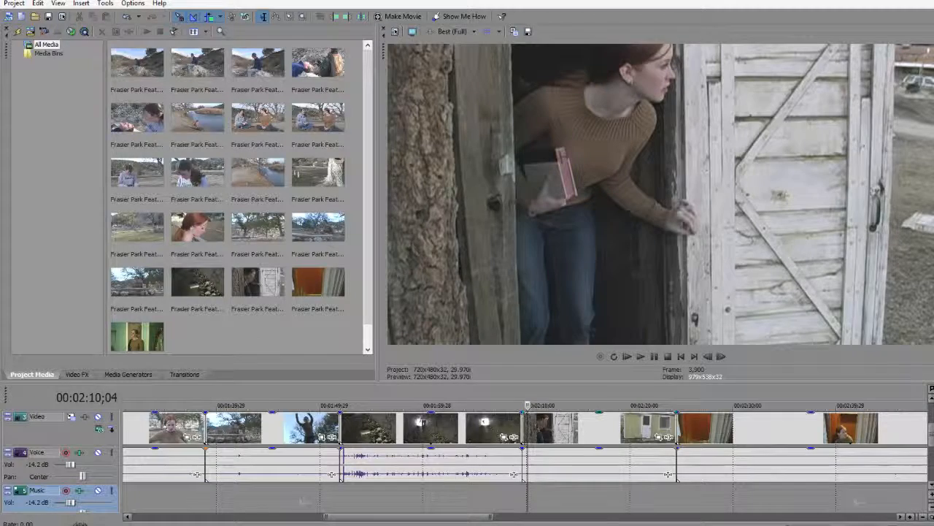
click(504, 506)
click(544, 501)
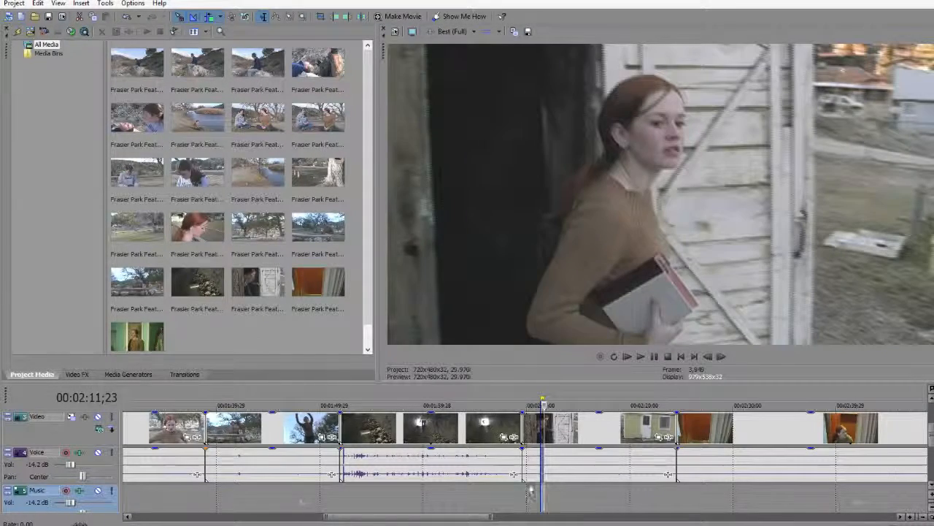
click(532, 497)
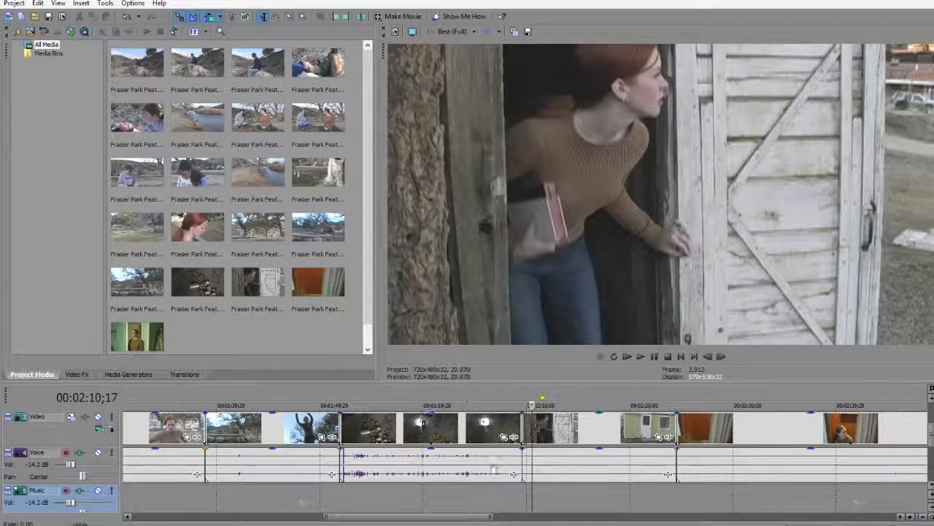
click(503, 501)
key(space)
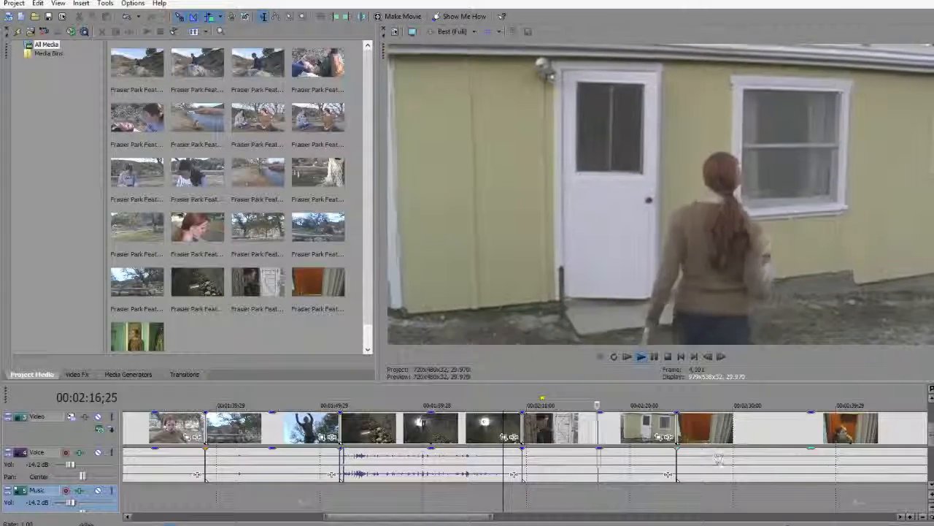
key(Return)
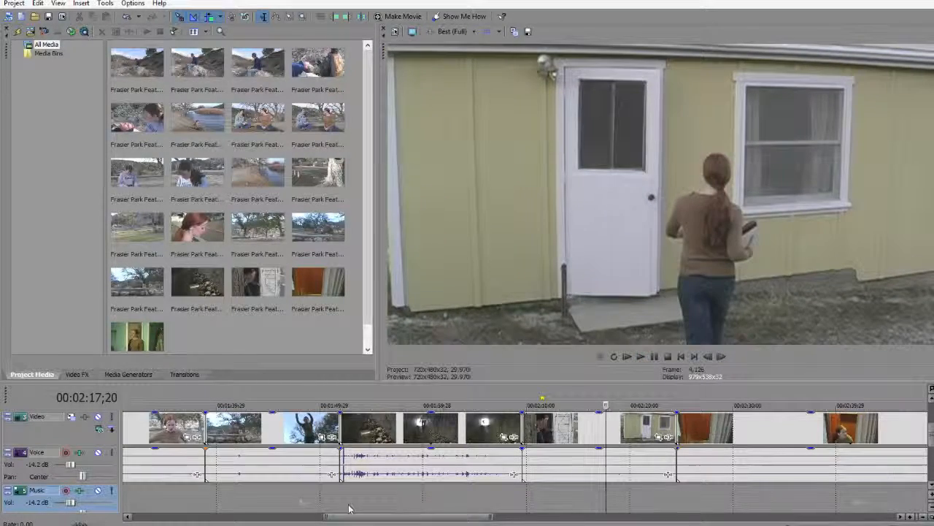
Step: Play from the jump through the tunnel shot and split the tunnel clip at 00:01:57;24 and again at 00:02:05;23
click(332, 503)
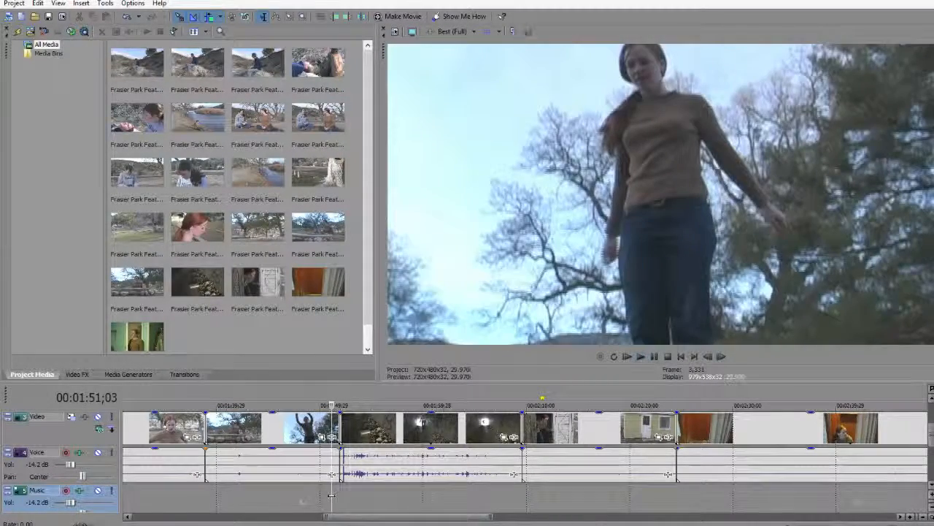
key(space)
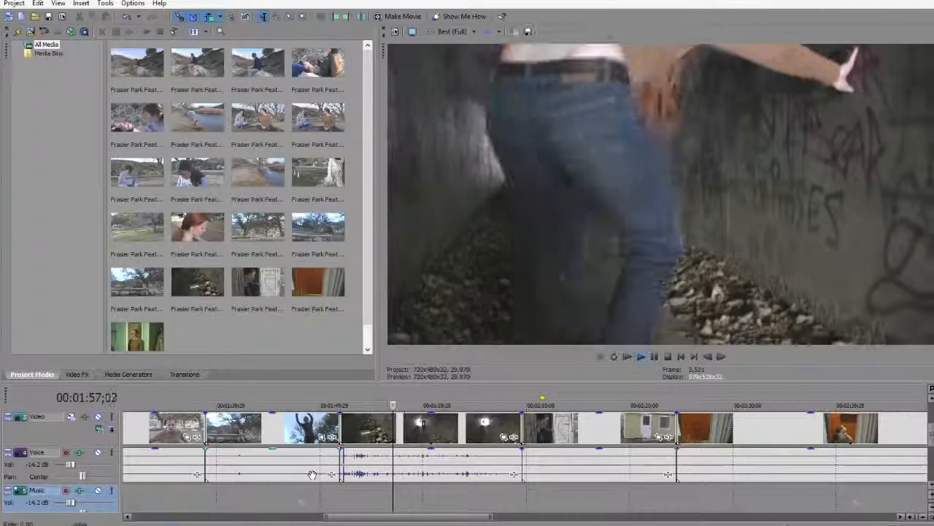
key(k)
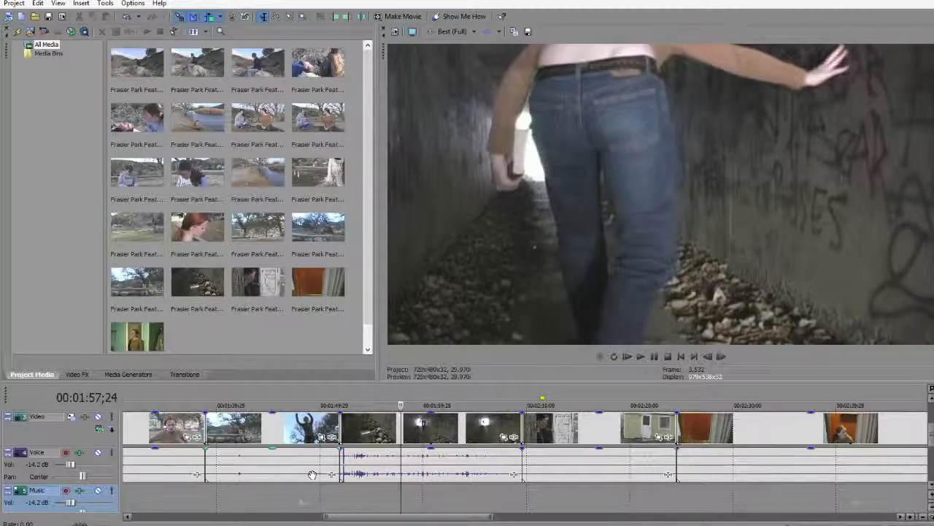
key(l)
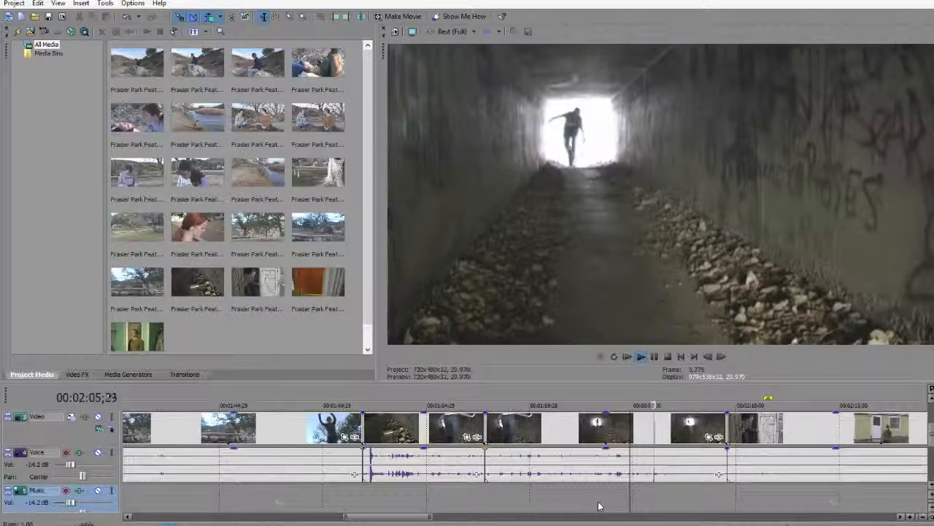
key(j)
key(k)
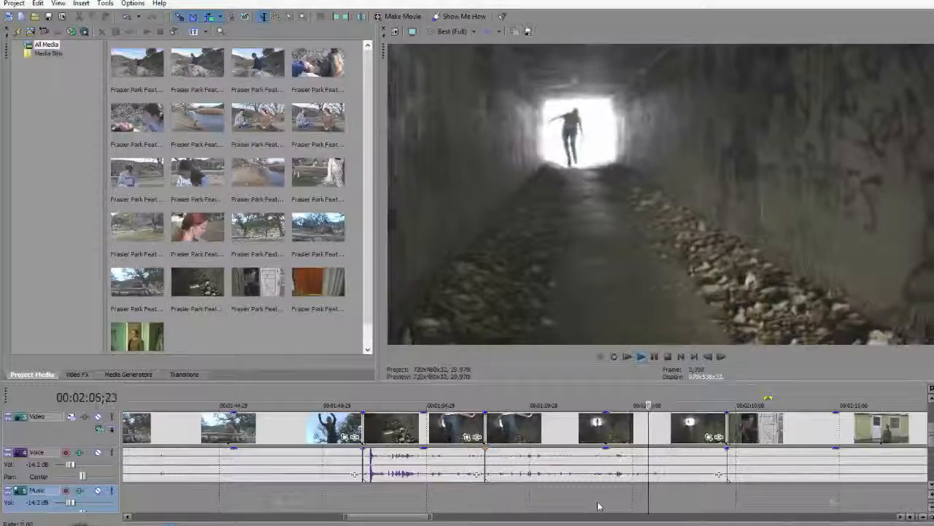
key(s)
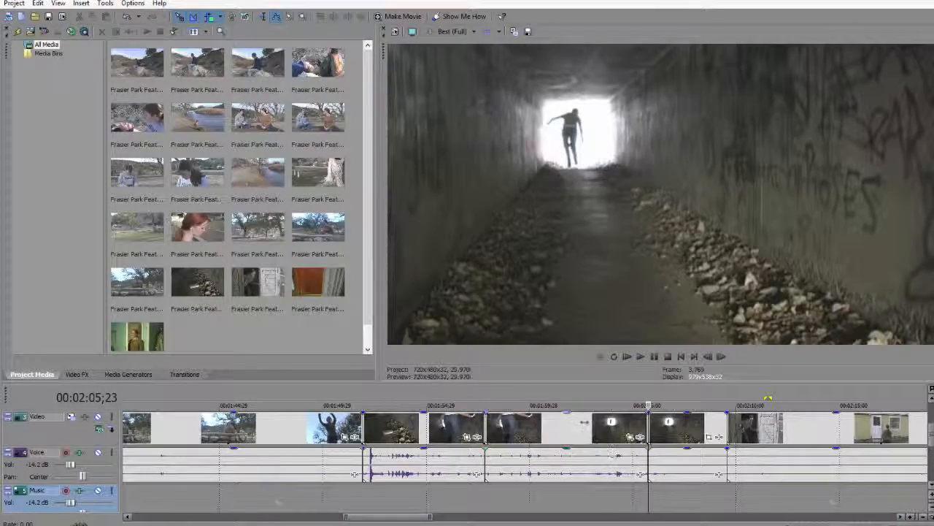
Step: Preview the tunnel section between the two splits and delete it, closing the gap
click(584, 422)
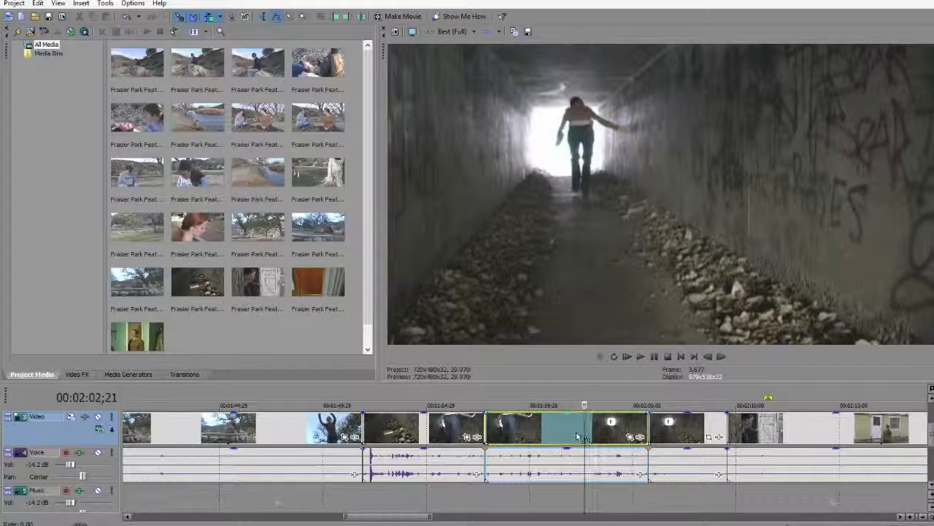
key(space)
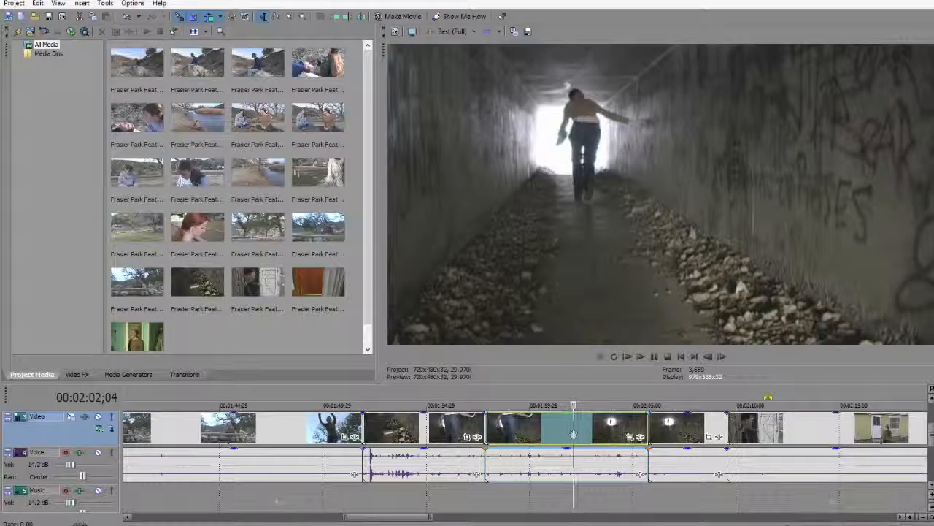
key(Delete)
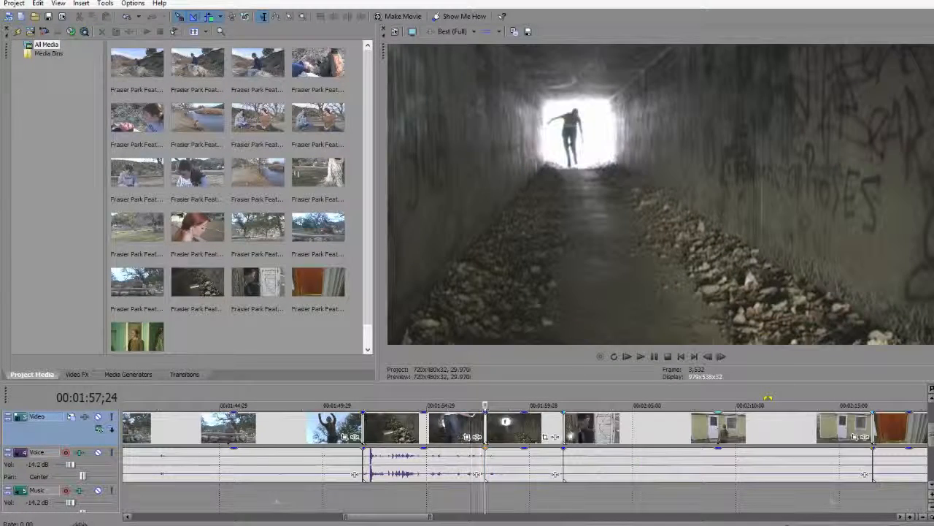
Step: Replay the jump cut inside the tunnel, try extending the start of the second tunnel clip by about one second, and undo it
click(440, 494)
key(space)
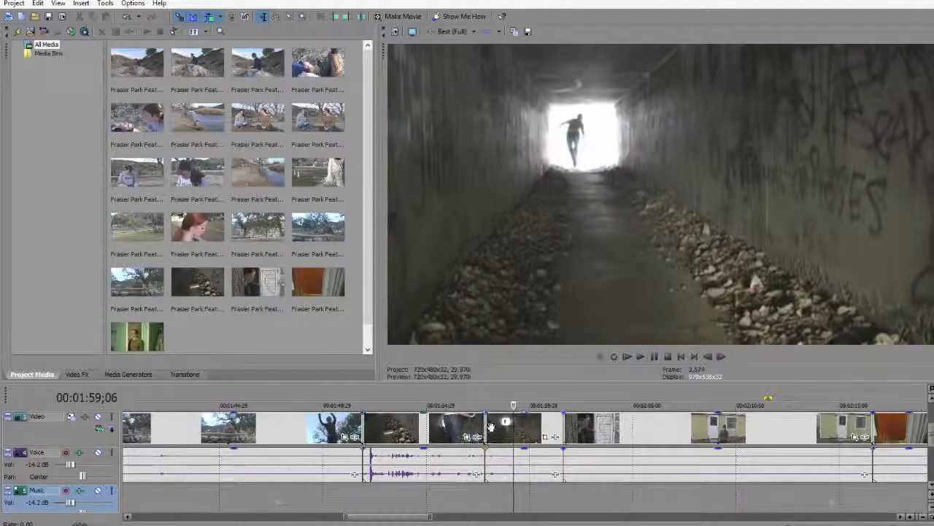
drag(488, 424, 468, 425)
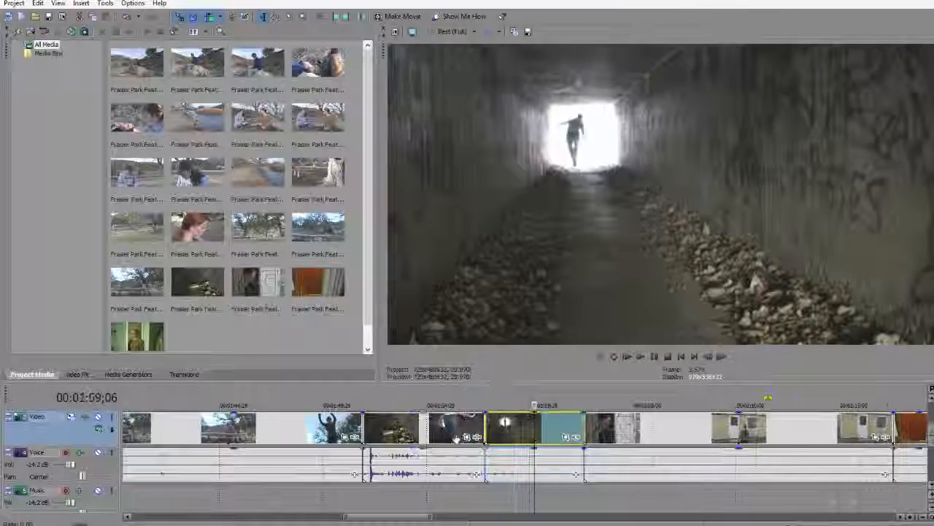
key(ctrl+z)
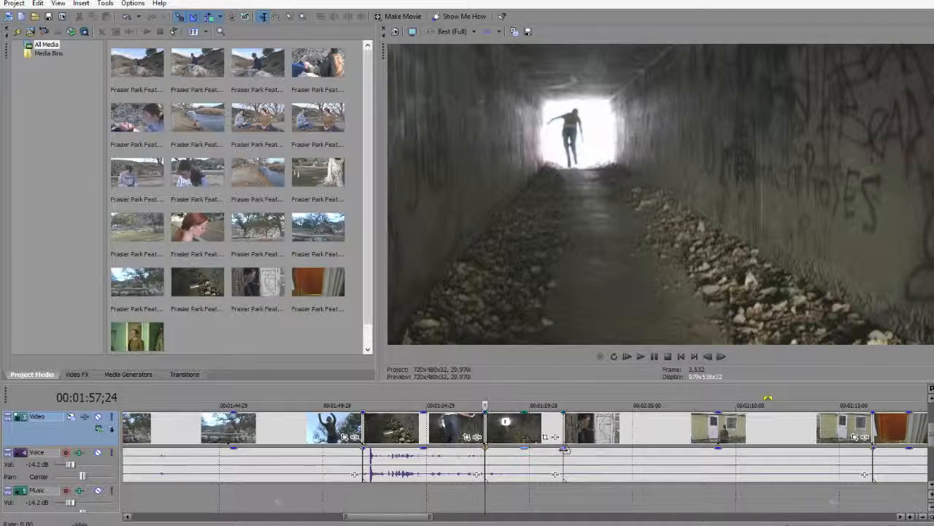
Step: Overlap the second tunnel clip onto the first to make a 1:00 crossfade, and play the transition
mouse_move(505, 422)
mouse_down()
mouse_move(493, 421)
mouse_move(516, 432)
mouse_up()
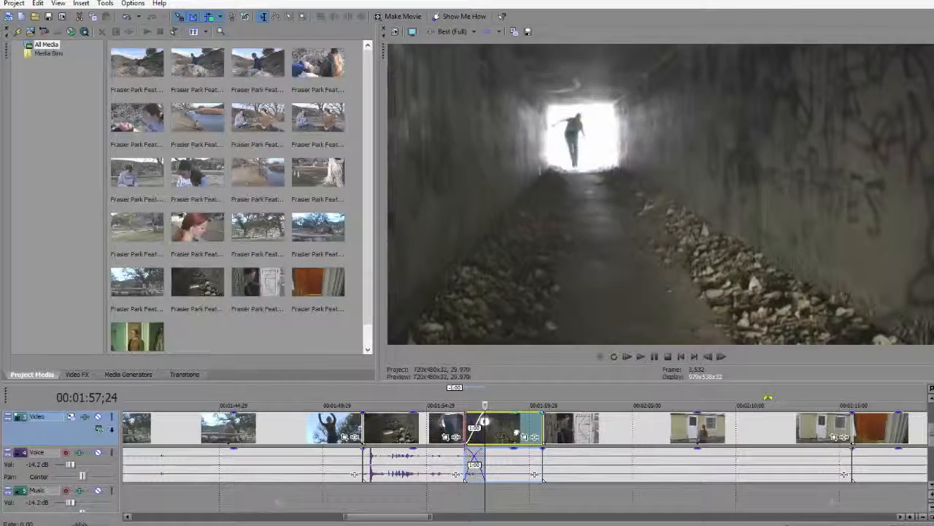
click(427, 501)
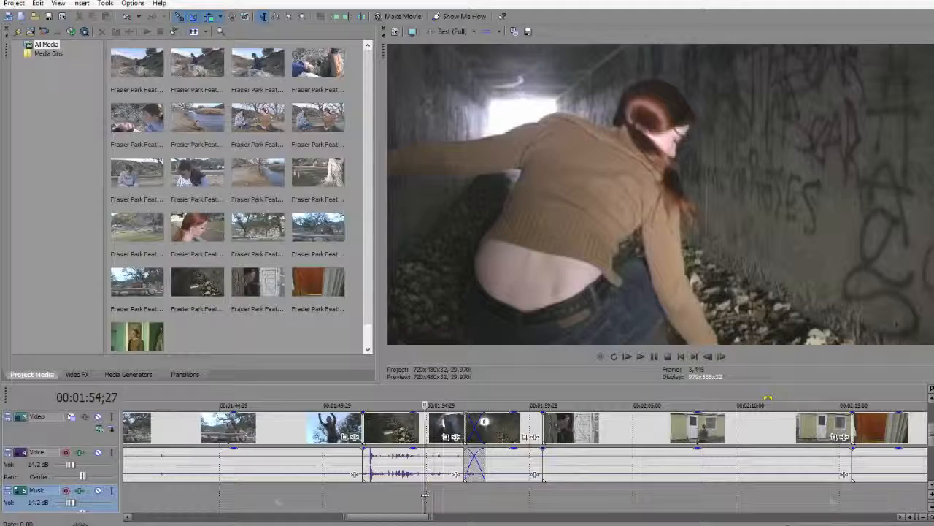
key(space)
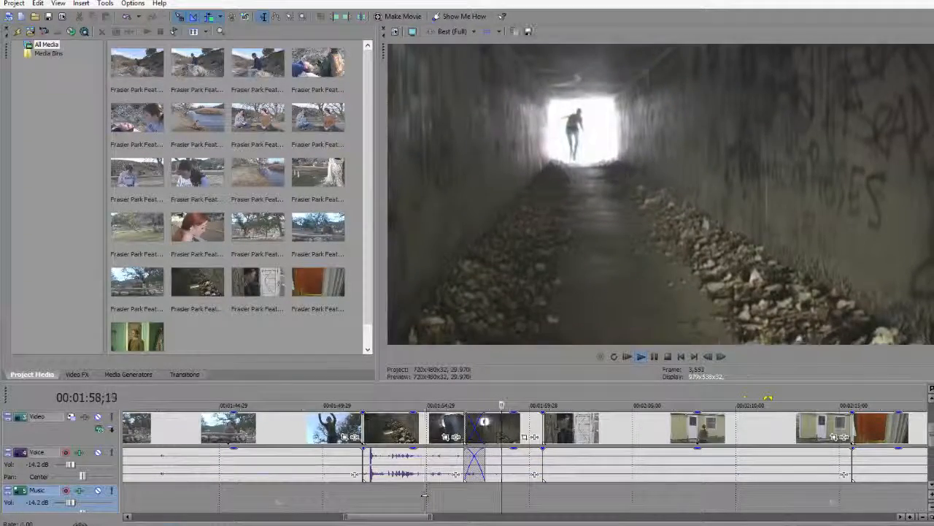
key(Return)
Step: Shorten the tunnel crossfade to 0:12, replay it, and extend the end of the first tunnel clip by about half a second
drag(519, 429, 532, 427)
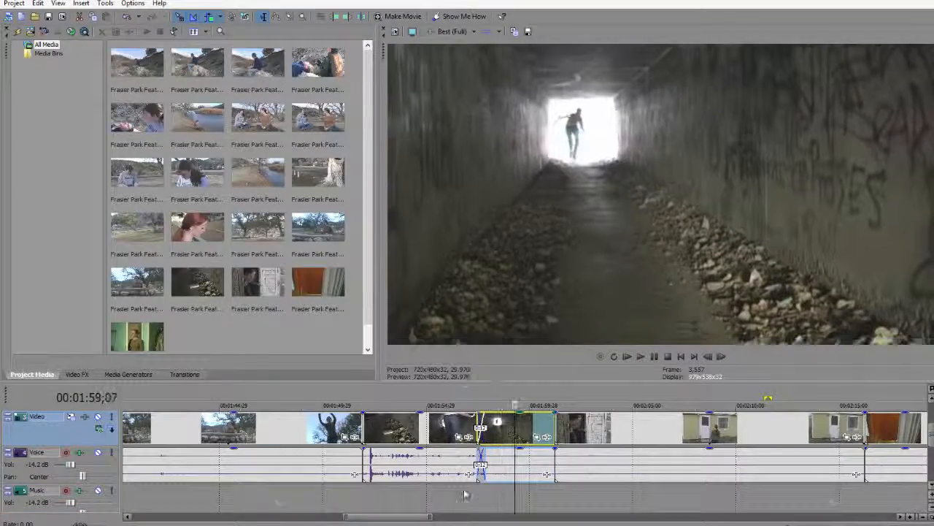
key(space)
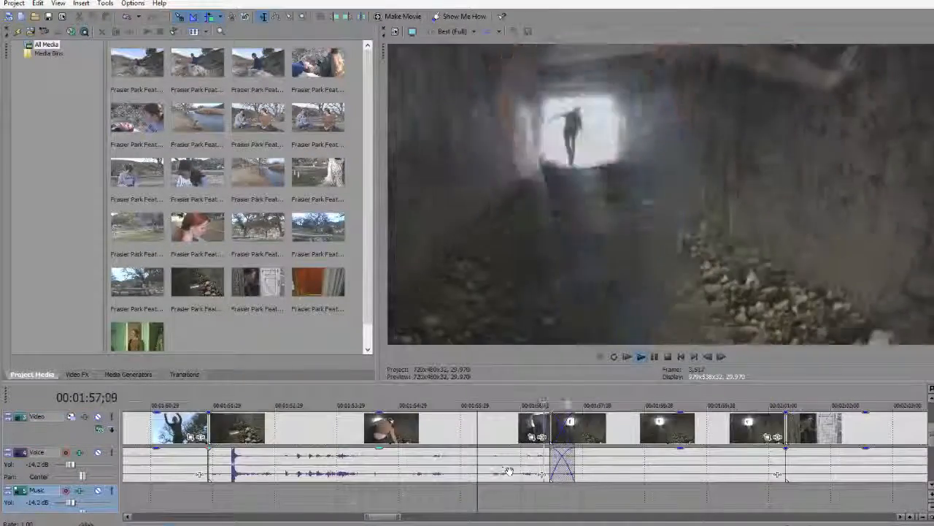
drag(574, 426, 616, 425)
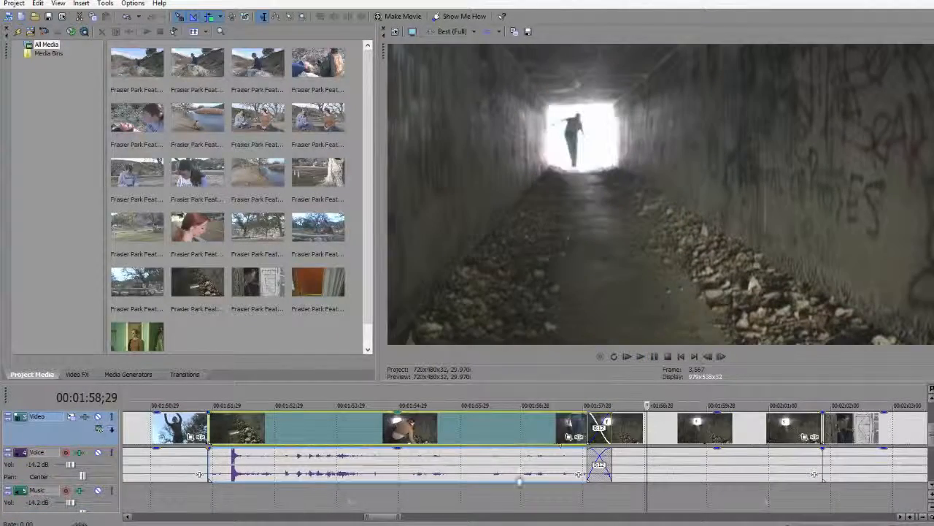
Step: Move the tunnel clip earlier to crossfade with the preceding clip for 25 frames and play back the transition
drag(718, 426, 691, 426)
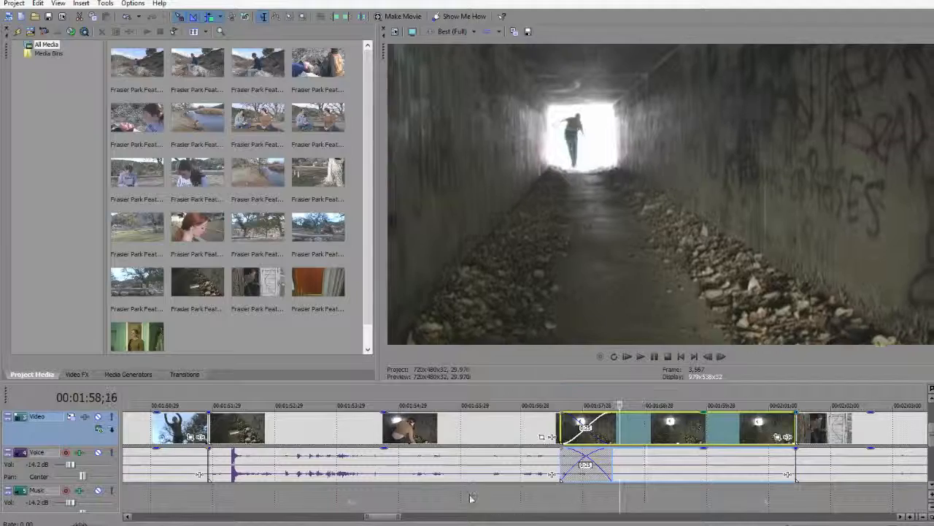
click(469, 499)
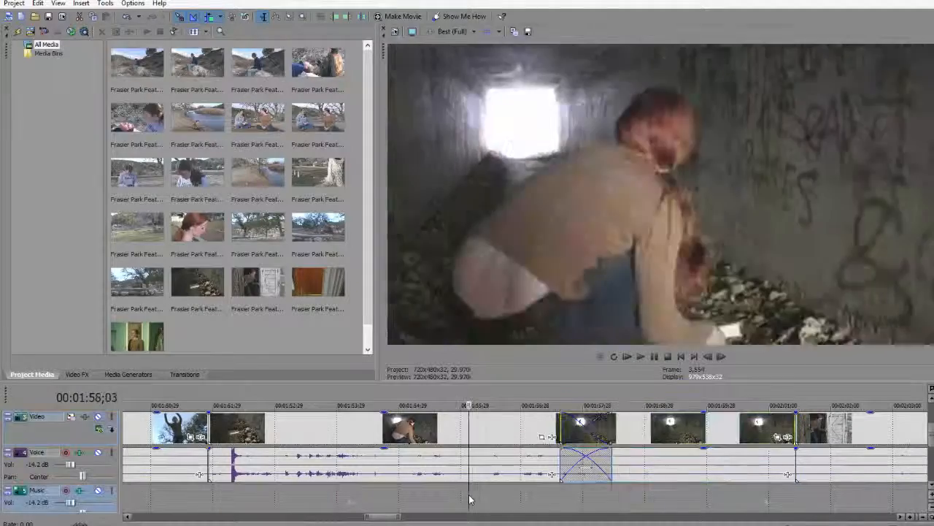
key(space)
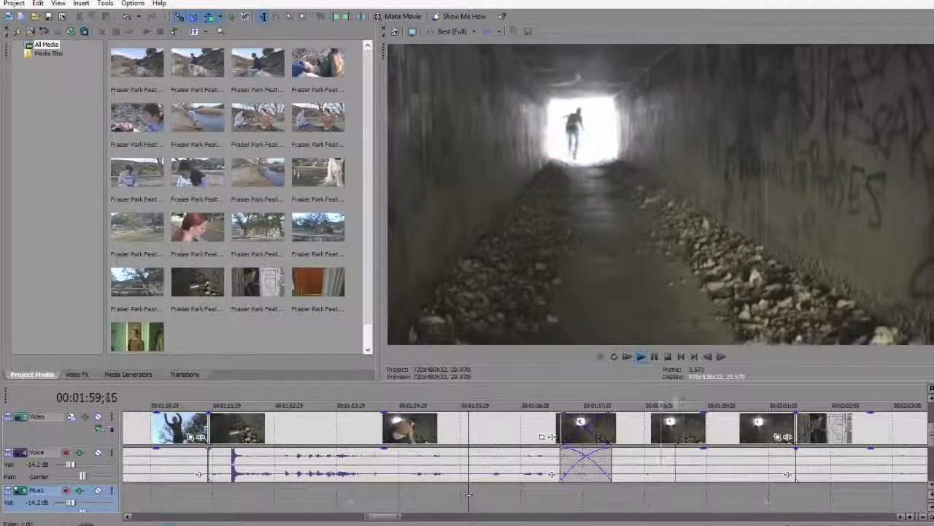
scroll(469, 497, down, 5)
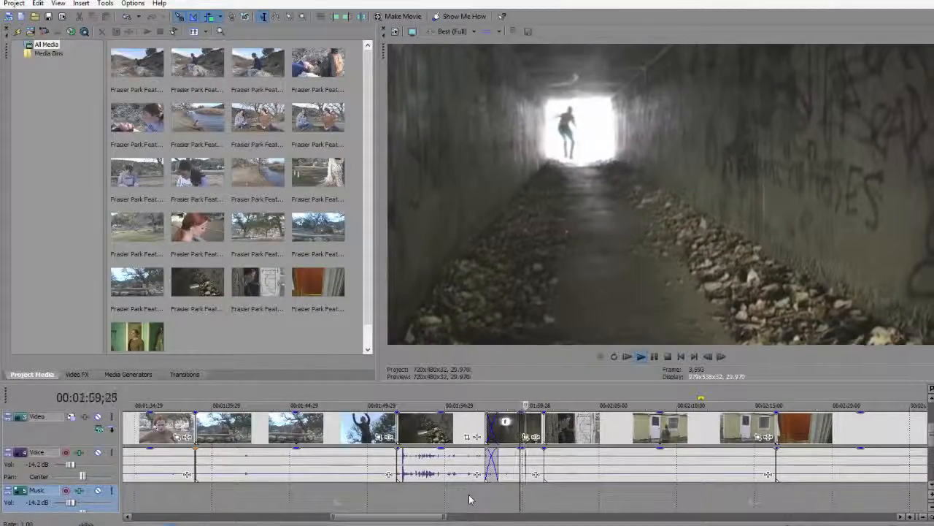
Step: Find the cut point in the tunnel shot and split the clip at 00:01:59;11
key(l)
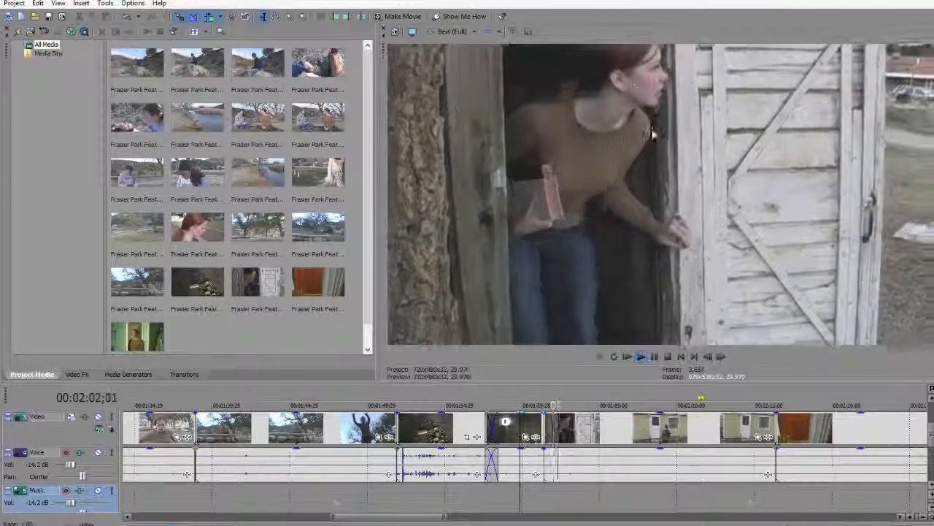
key(j)
key(j)
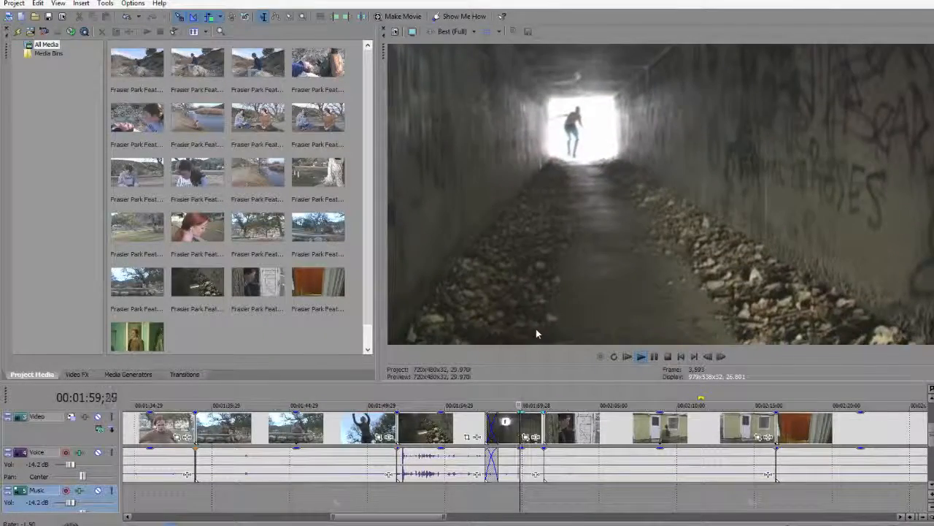
key(l)
key(k)
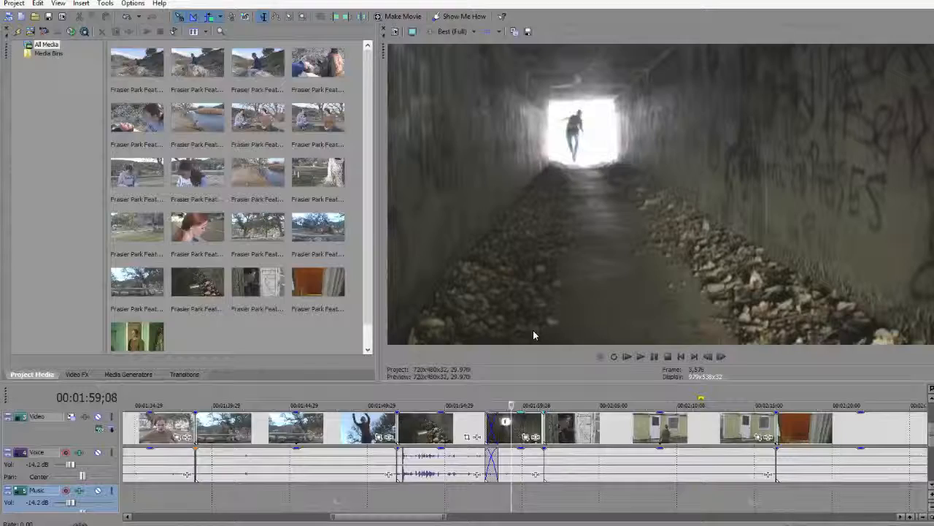
key(Right)
key(Right)
key(Right)
key(Right)
key(Left)
key(s)
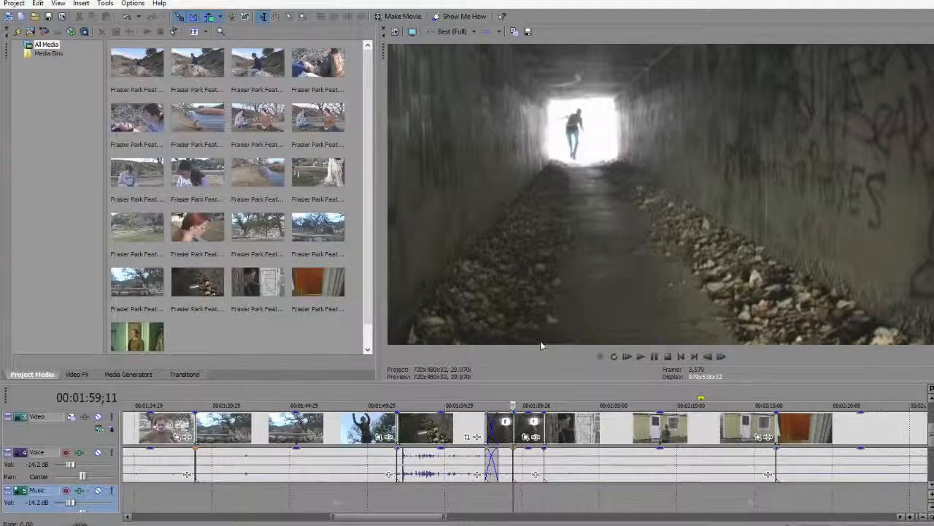
Step: Try deleting the part of the tunnel clip after the split, play back the cut to the shed shot, and undo the deletion
click(533, 421)
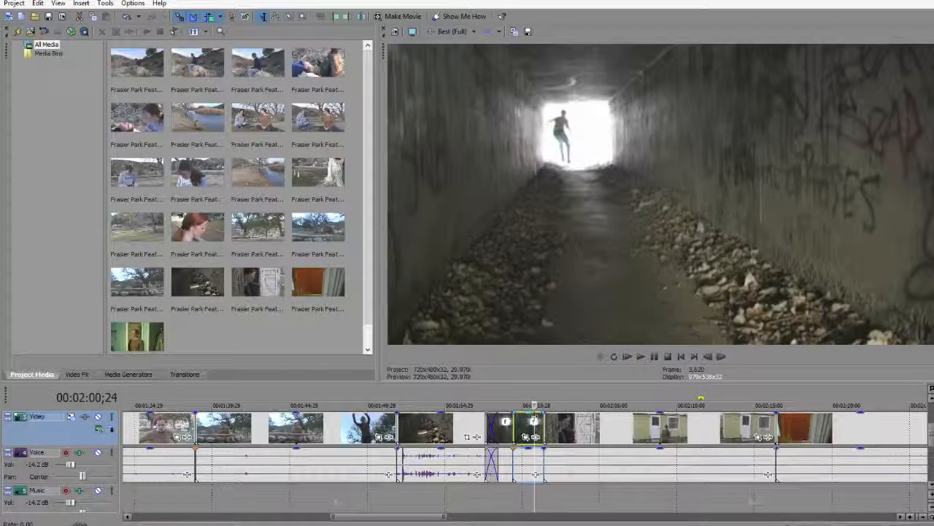
key(Delete)
click(418, 506)
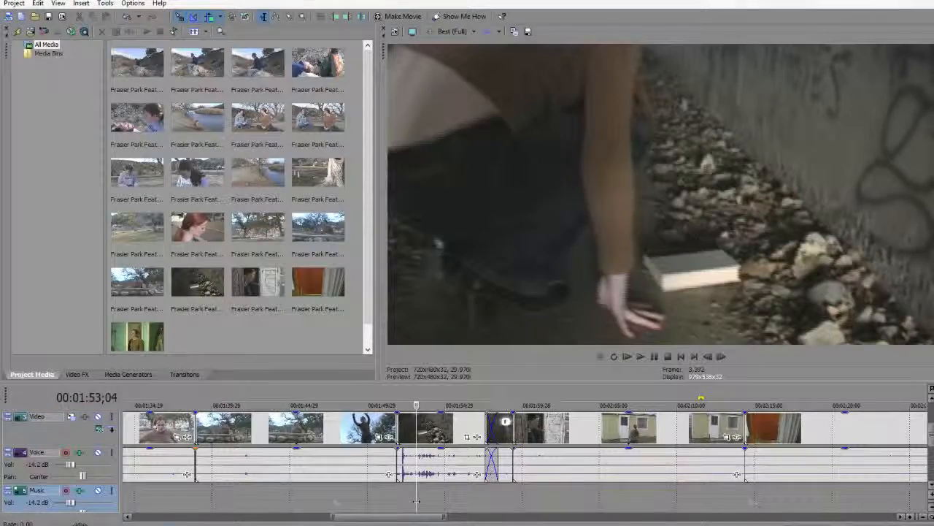
key(space)
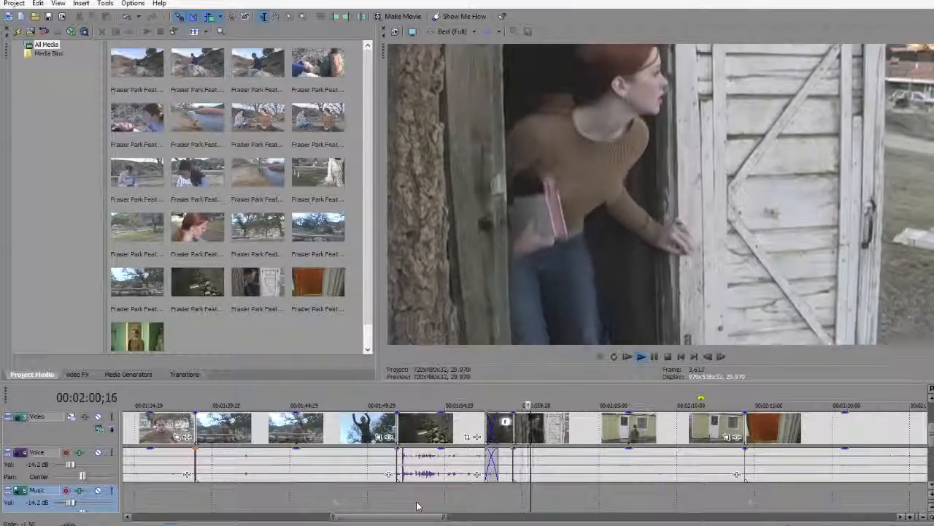
key(l)
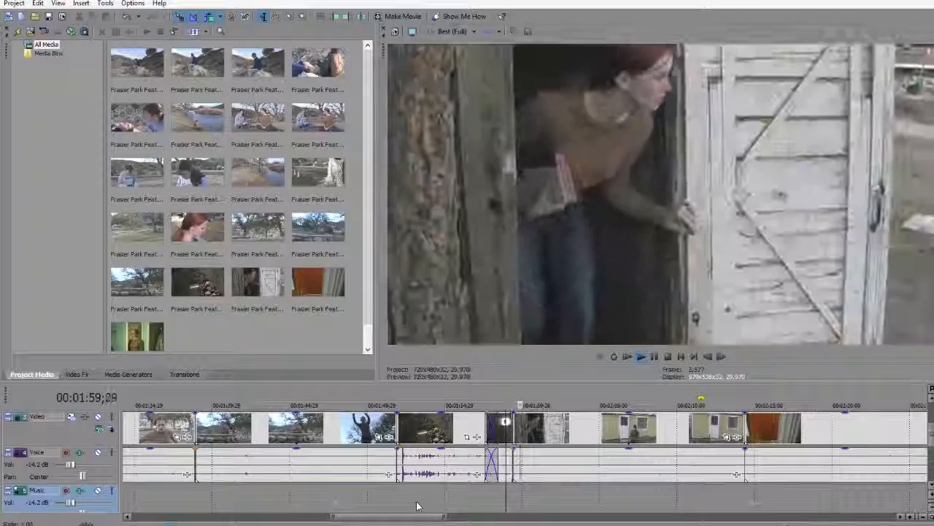
key(k)
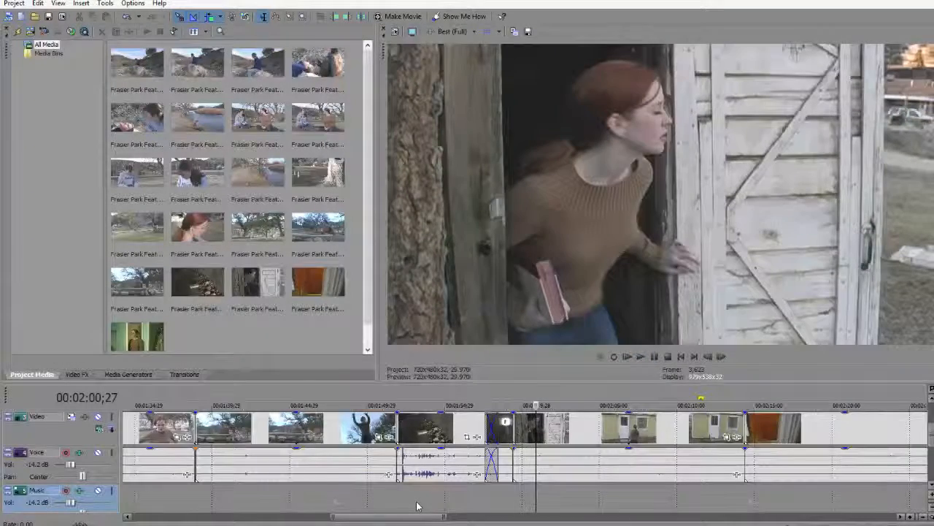
key(ctrl+z)
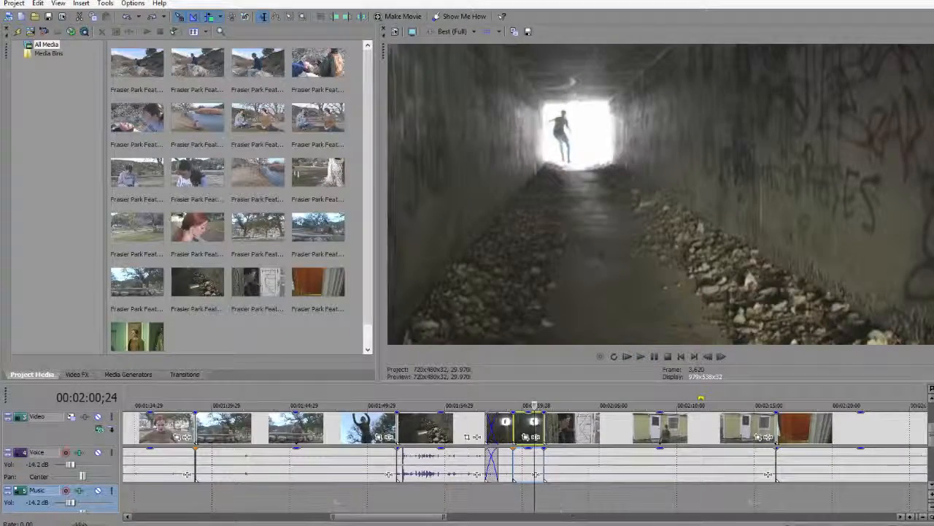
Step: Play back the longer version and delete the part of the tunnel clip after the split at 00:01:59;11
click(495, 499)
key(space)
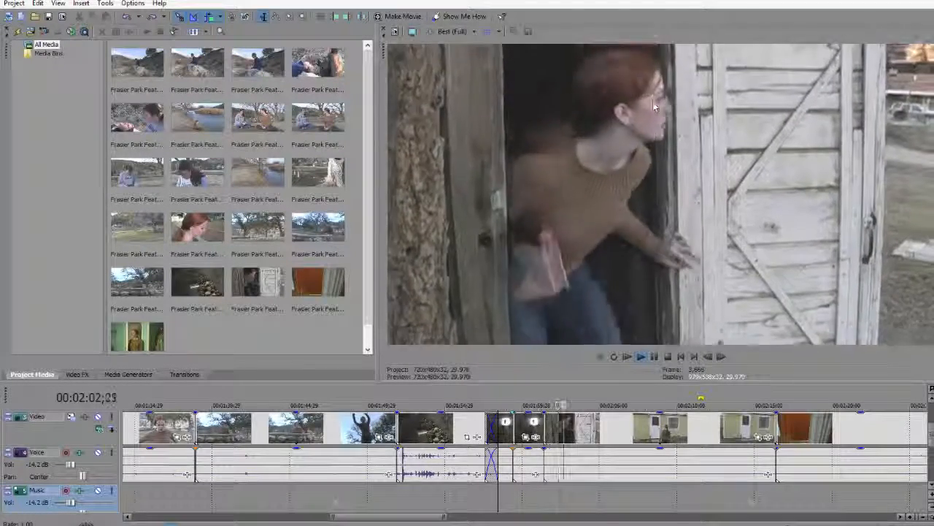
click(530, 430)
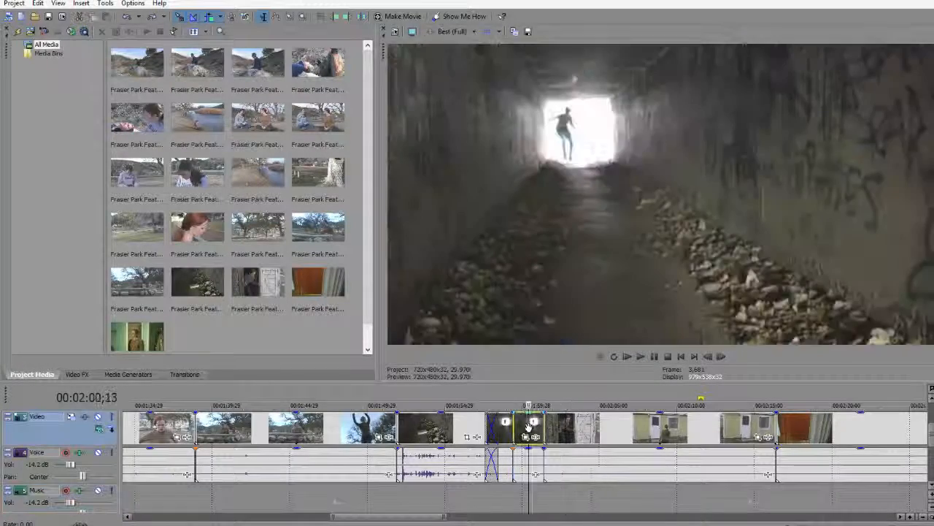
key(Delete)
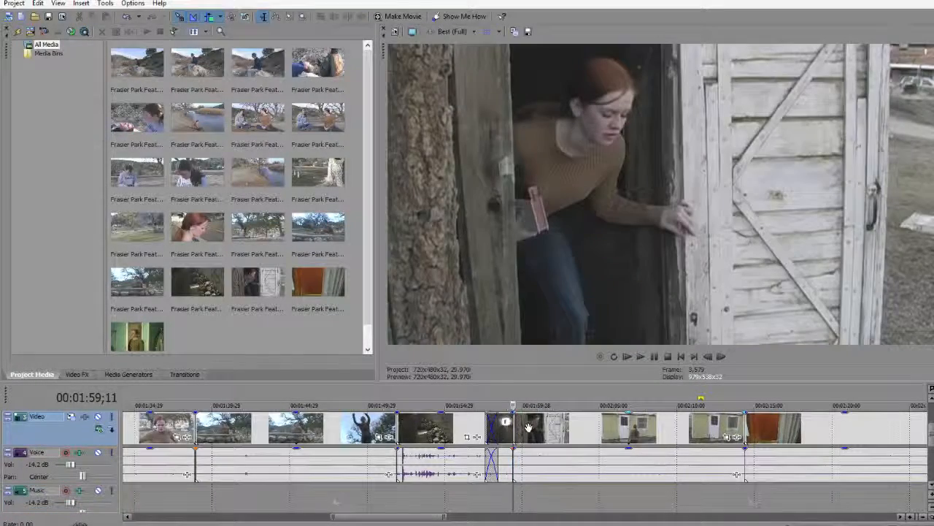
Step: Play back the cut from the tunnel shot to the woman in the shed doorway
click(491, 505)
key(space)
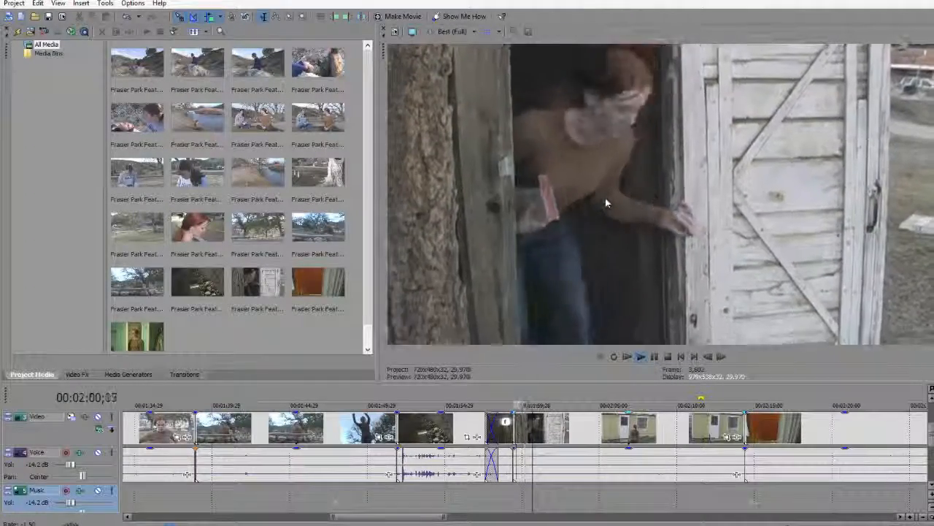
key(k+l)
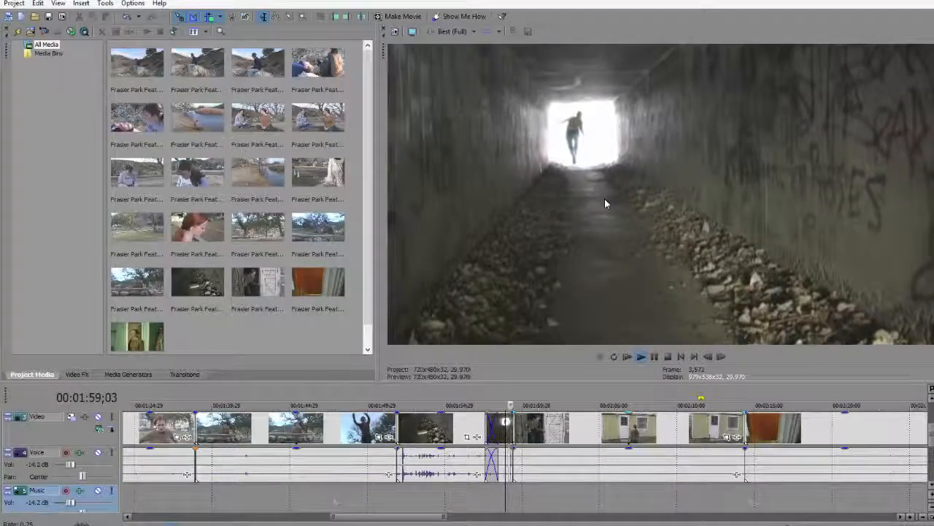
Step: Split the yellow house clip at 00:02:13;02 and delete the part after the split
key(l)
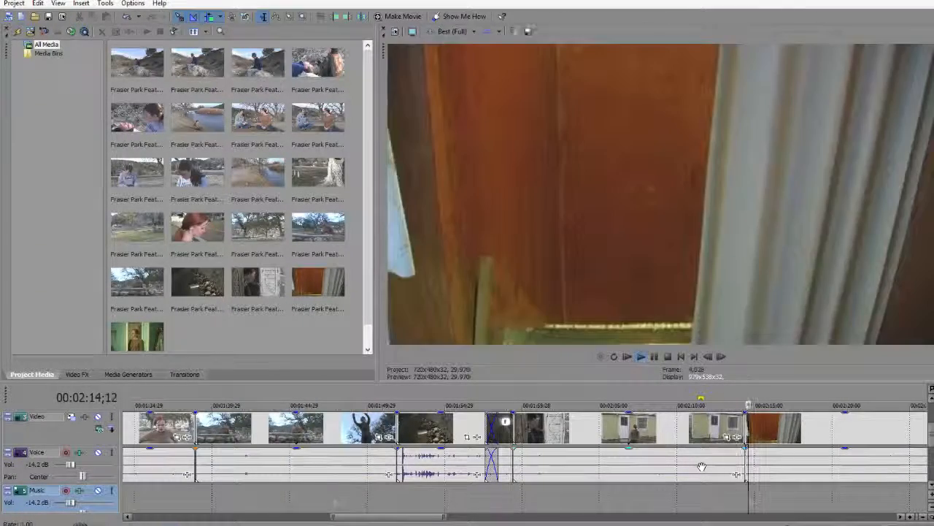
key(j)
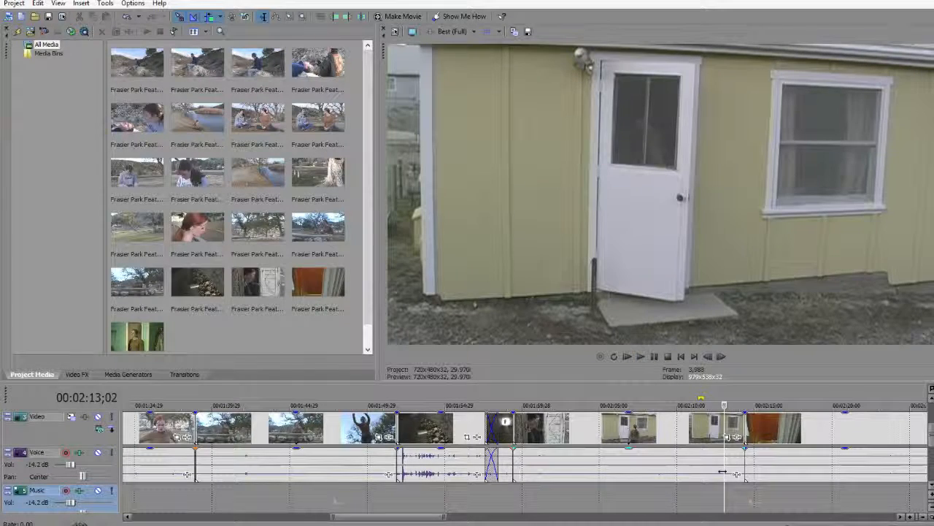
key(s)
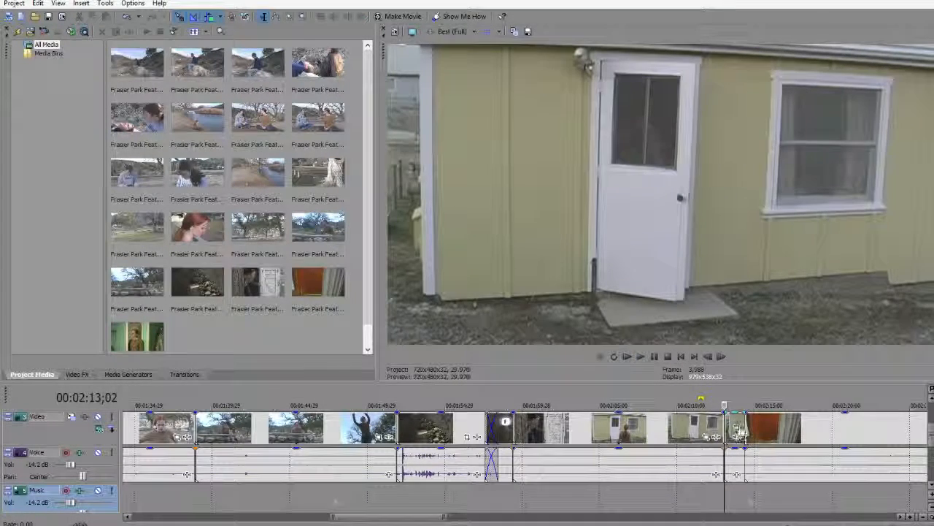
click(736, 417)
key(Delete)
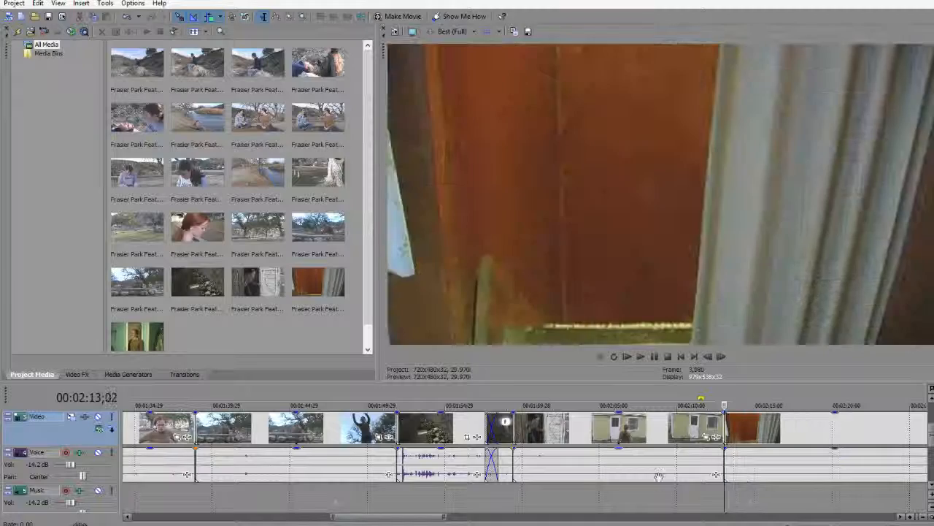
Step: Play back the end of the yellow house clip up to the cut
click(693, 507)
key(space)
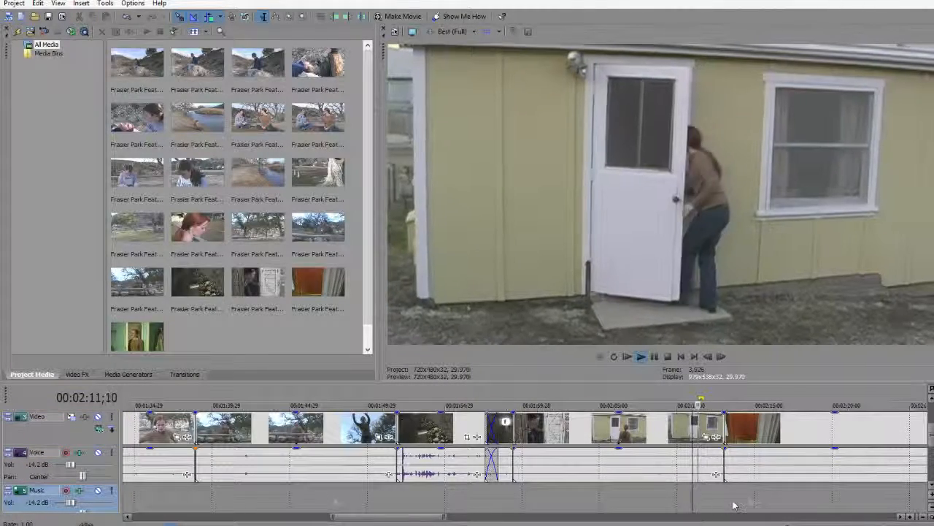
key(space)
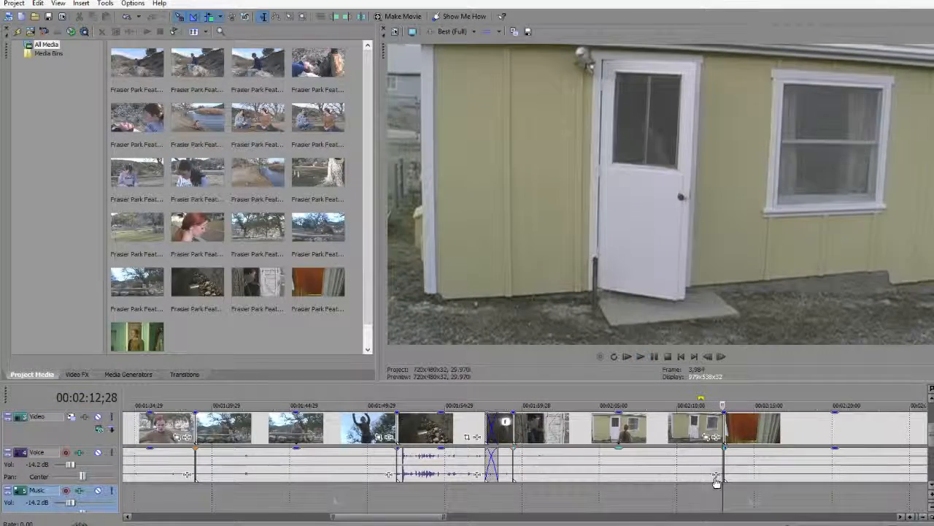
Step: Split the yellow house clip at 00:02:12;22 and delete the short piece after it
key(Left)
key(Left)
key(Left)
key(Left)
key(Left)
key(Left)
key(Left)
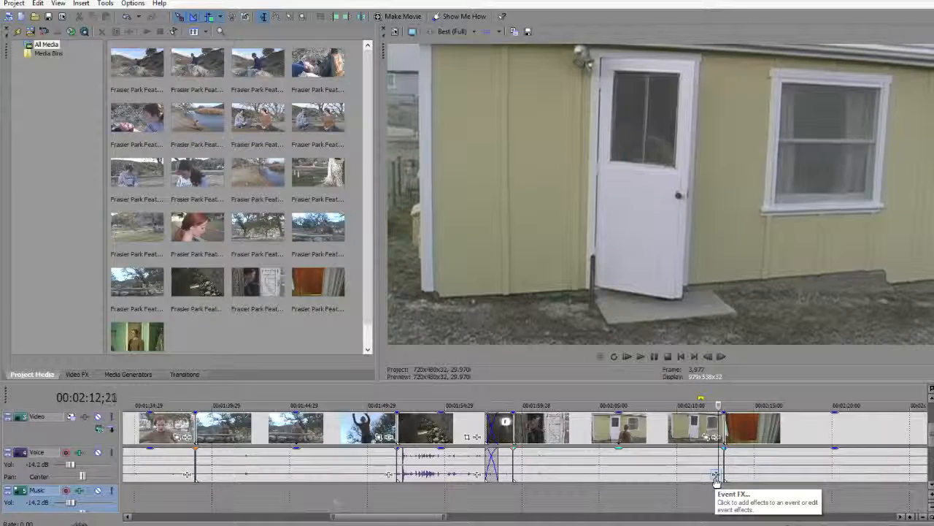
key(Right)
key(Right)
key(Right)
key(Right)
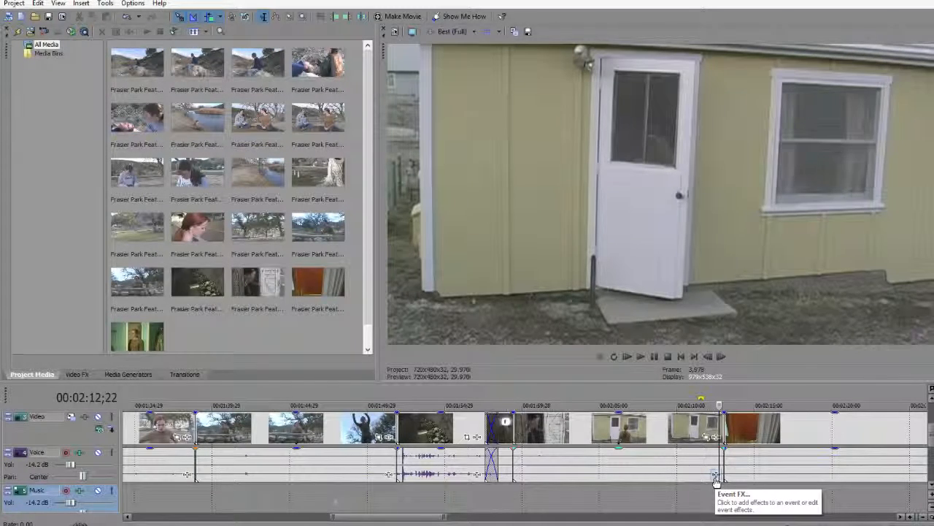
scroll(715, 480, up, 3)
key(s)
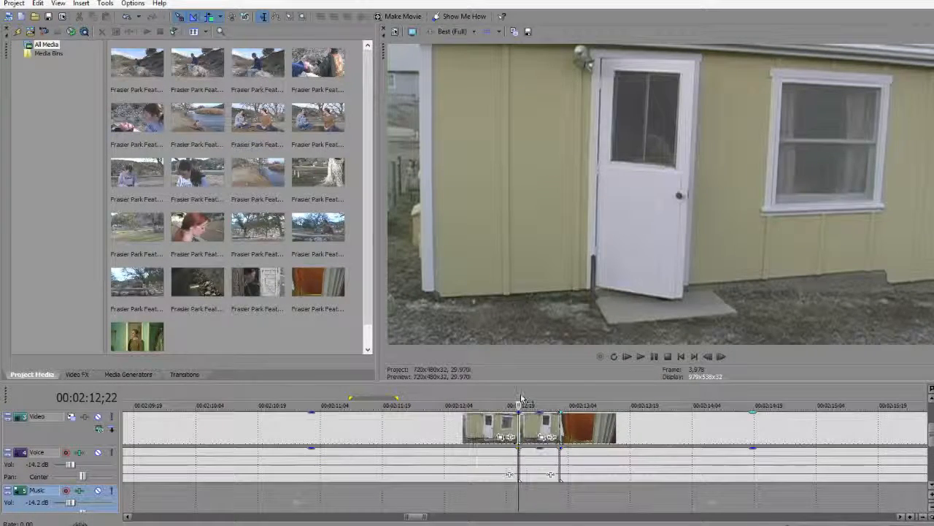
key(Delete)
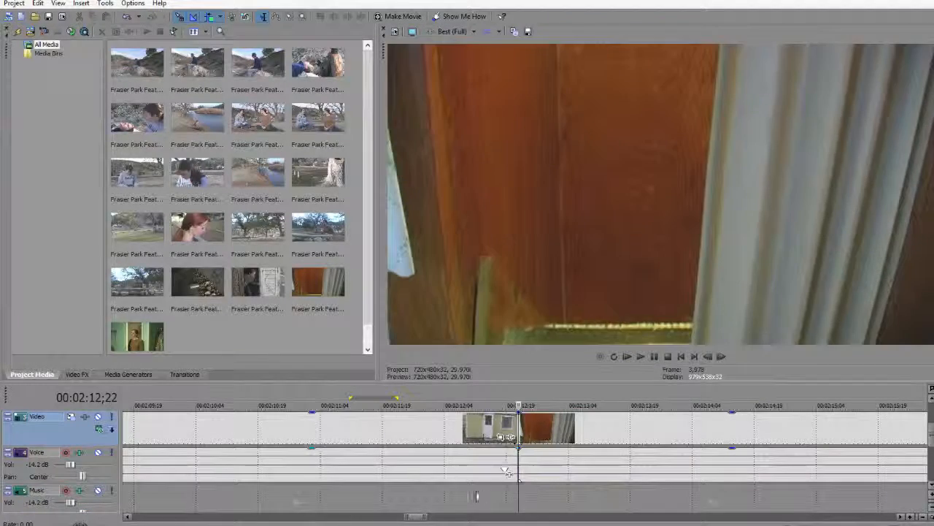
Step: Play back the cut to the interior shot and undo both the last deletion and the split
click(380, 503)
key(space)
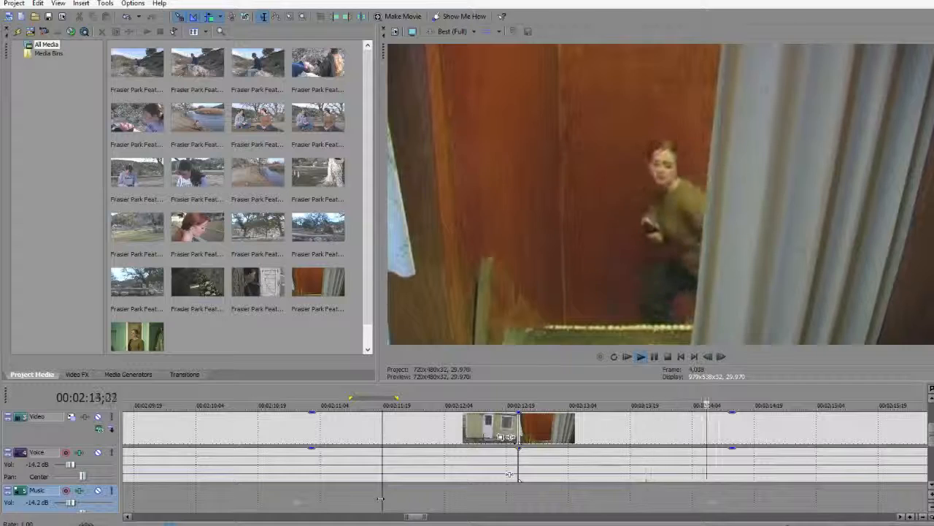
key(ctrl+z)
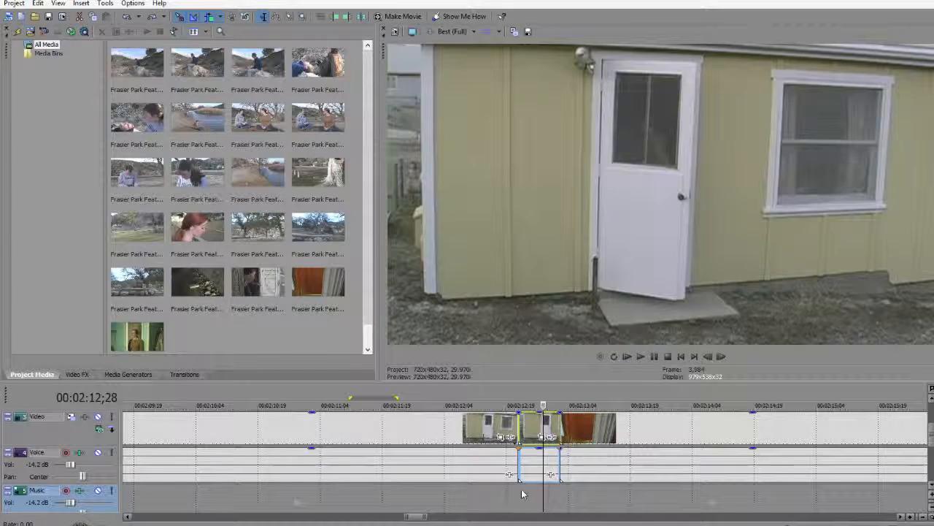
key(ctrl+z)
Step: Split the yellow house clip at 00:02:13;01 and delete the remaining sliver before the interior shot
key(Left)
key(Left)
key(Left)
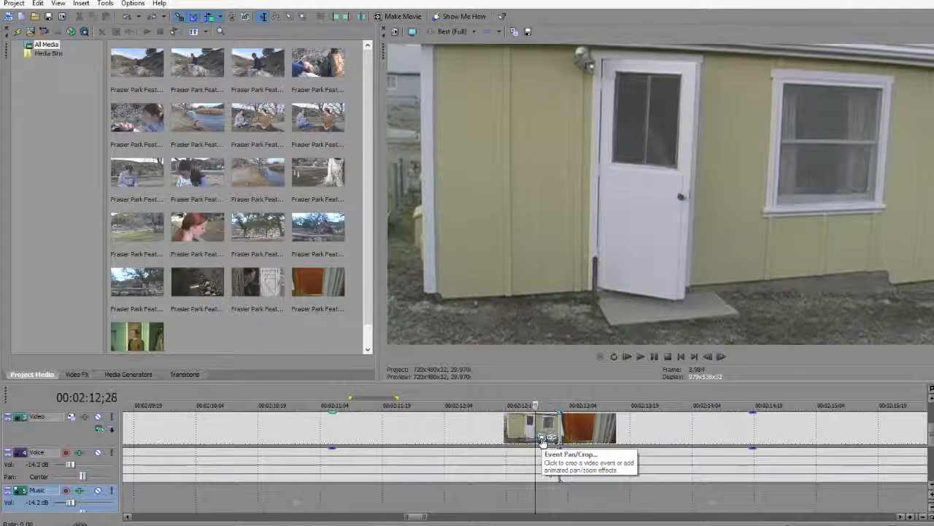
key(Right)
key(Right)
key(Right)
key(Right)
key(Right)
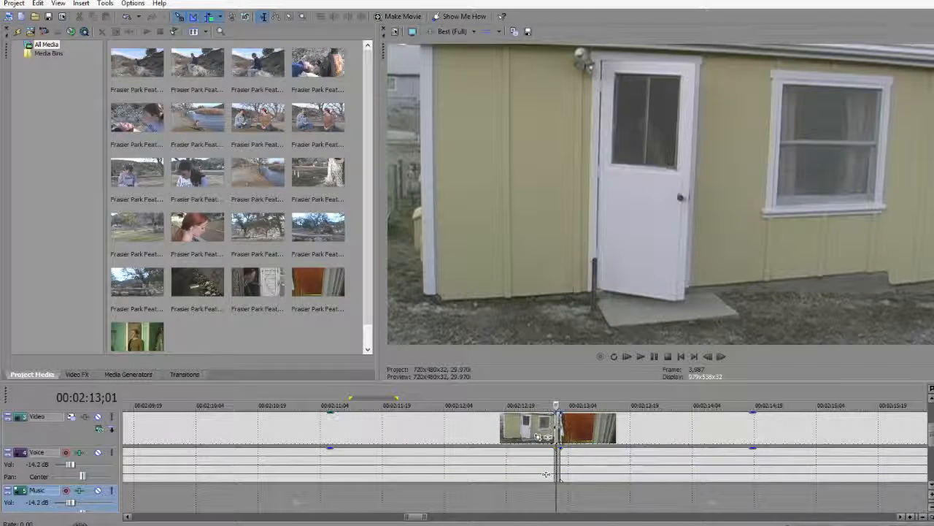
click(559, 427)
key(Delete)
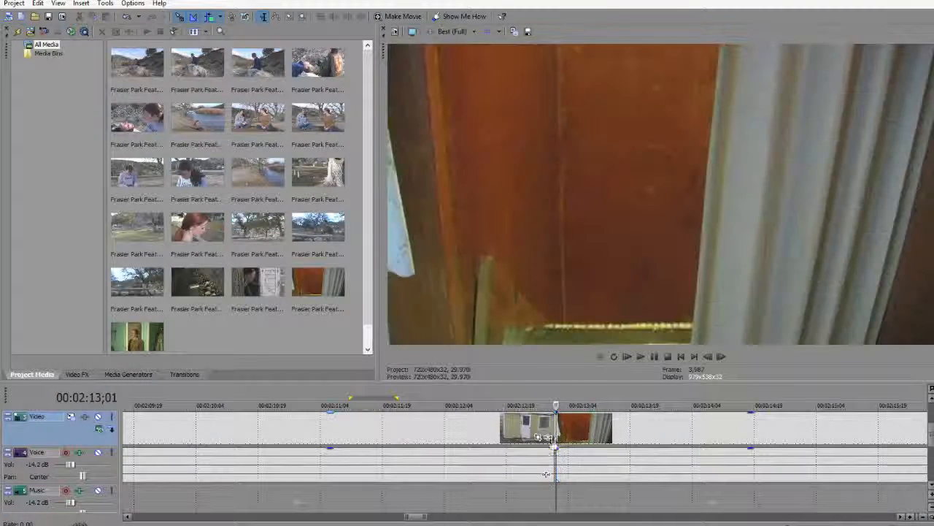
Step: Play back the cut from the yellow house to the interior shot and on into the green room scene
click(492, 498)
click(381, 498)
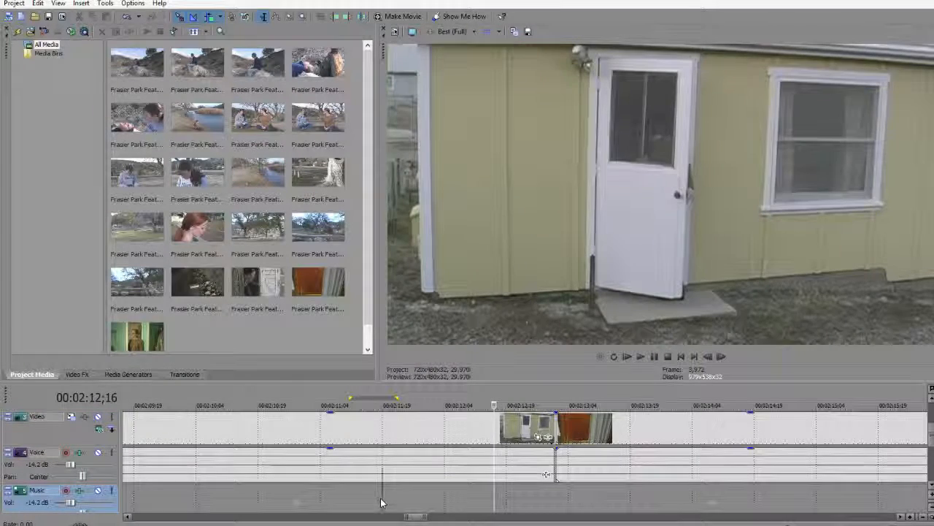
key(space)
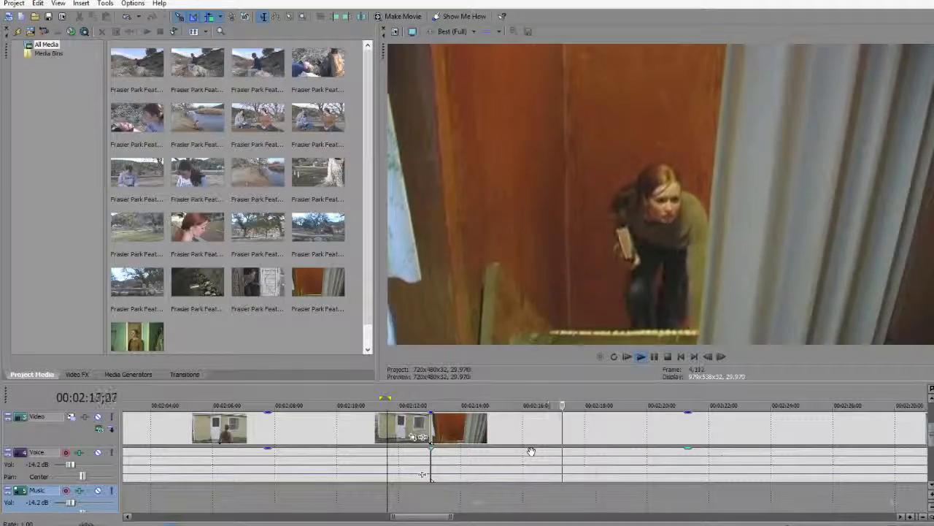
scroll(531, 451, down, 6)
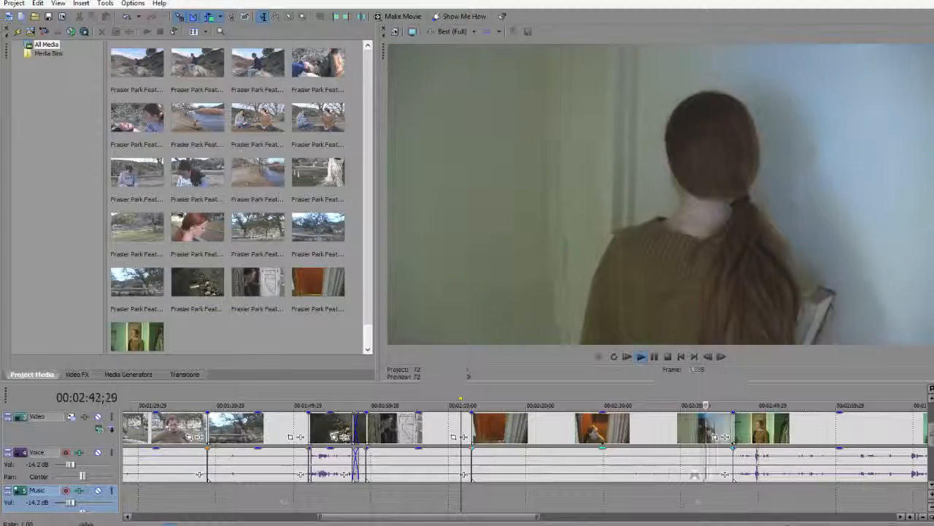
scroll(741, 472, up, 3)
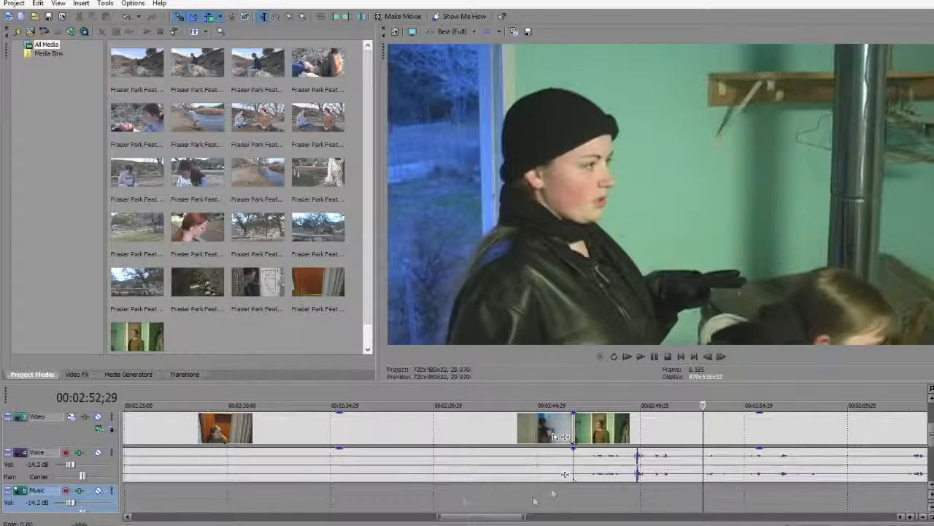
Step: Replay the cut from the woman seen from behind at the door to the green room shot
click(544, 499)
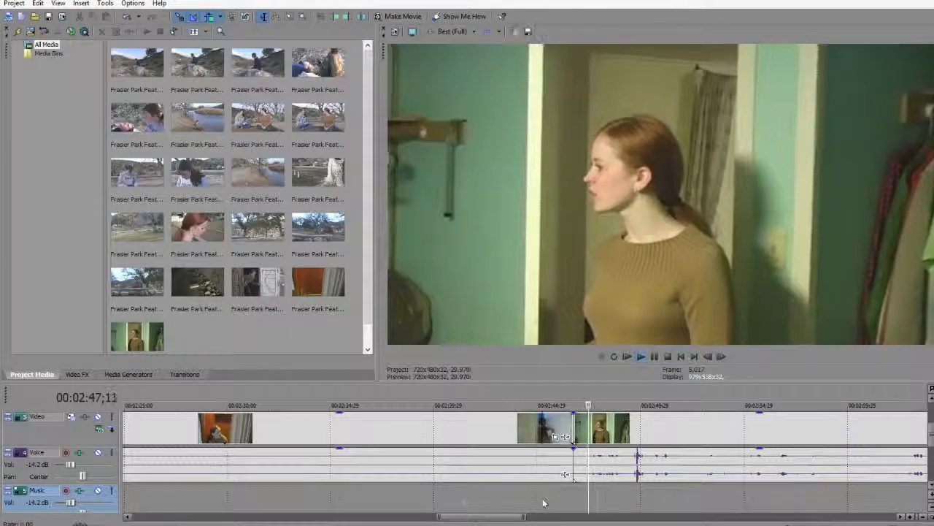
click(514, 502)
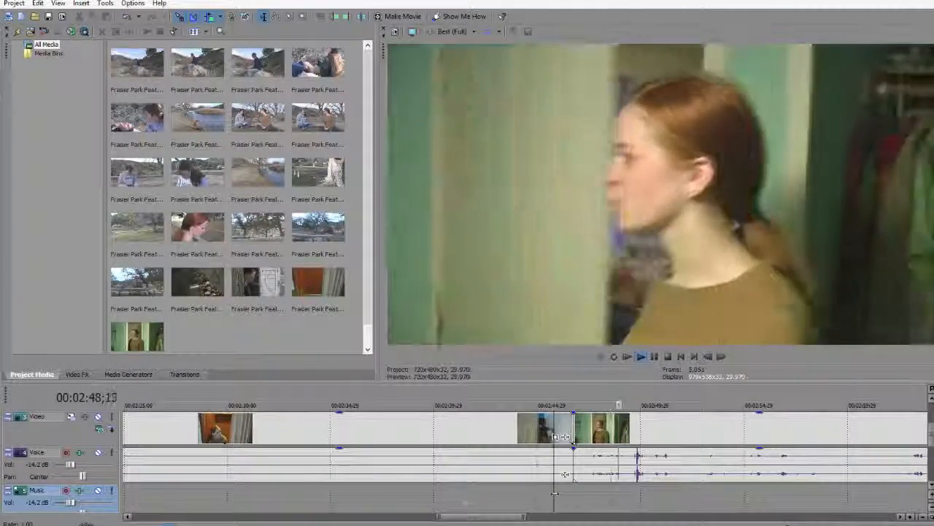
key(Return)
key(Return)
key(Return)
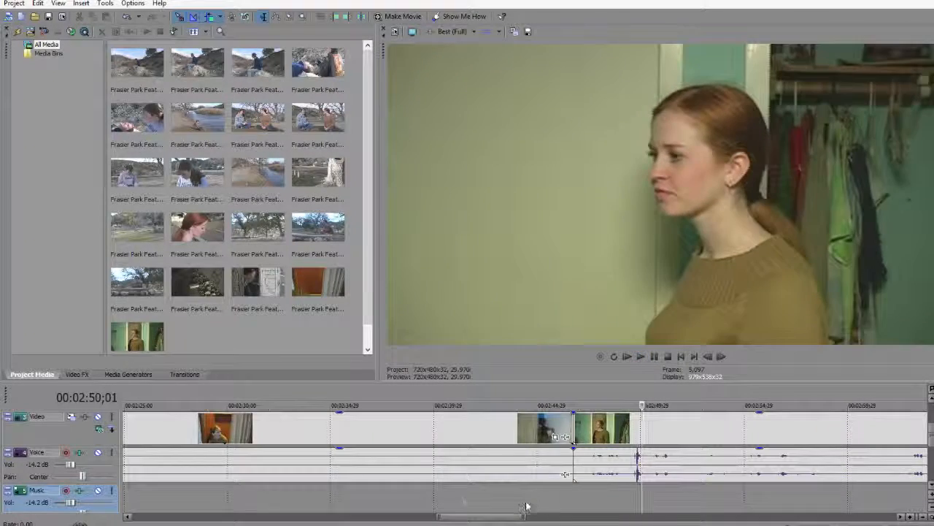
click(513, 502)
key(Return)
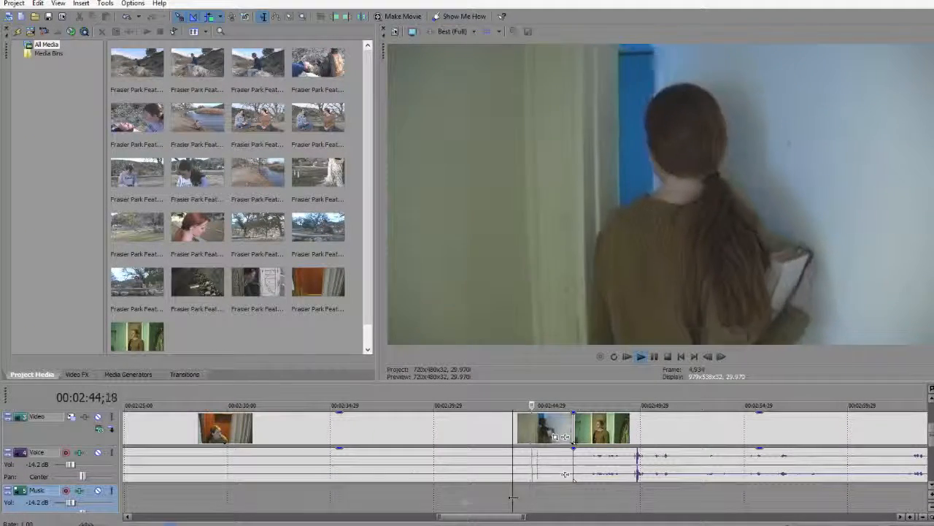
Step: Split the clip of the woman at the door at 00:02:44;04 and delete the piece before the green room shot
key(k)
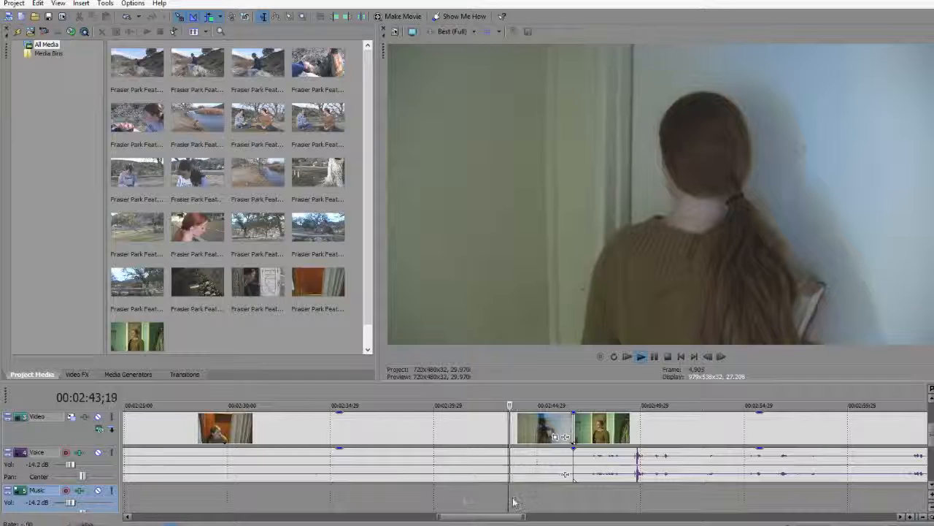
key(Return)
key(s)
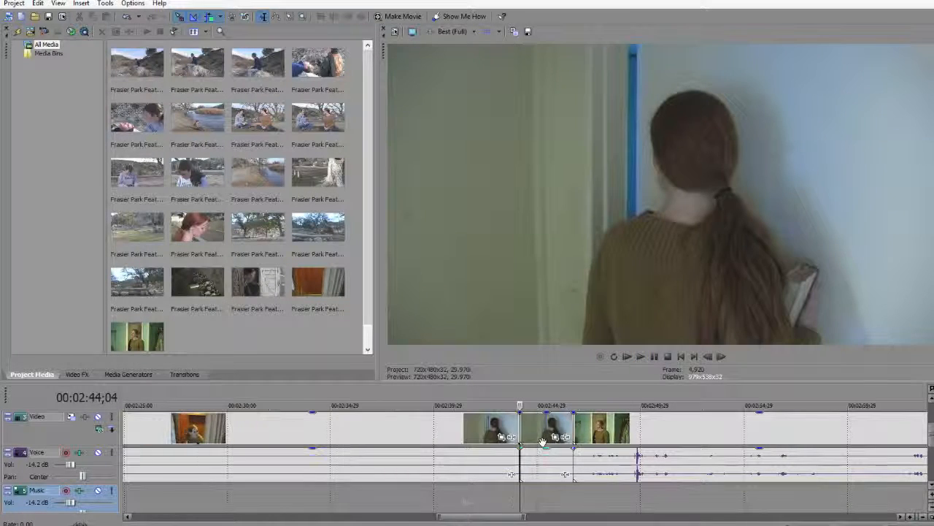
click(555, 424)
key(Delete)
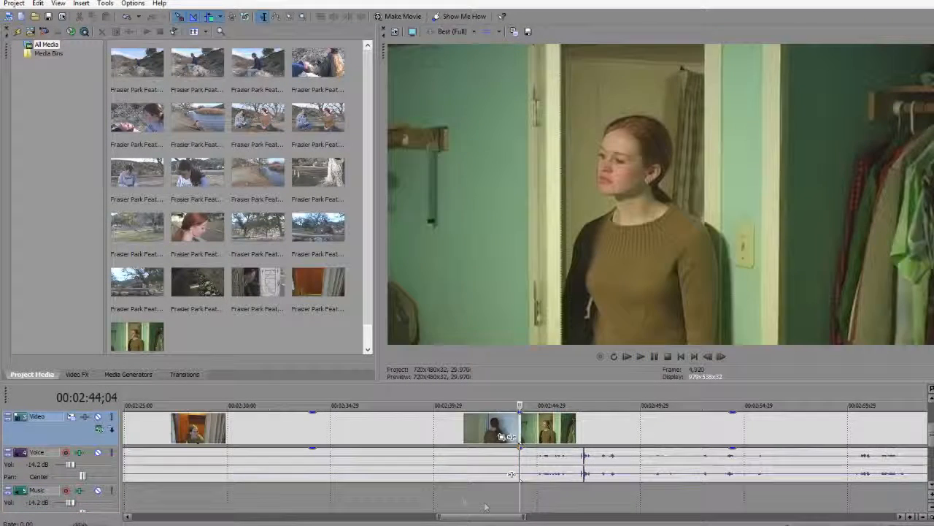
Step: Play back the tightened cut into the green room shot and continue to the end of the timeline
click(487, 493)
key(Return)
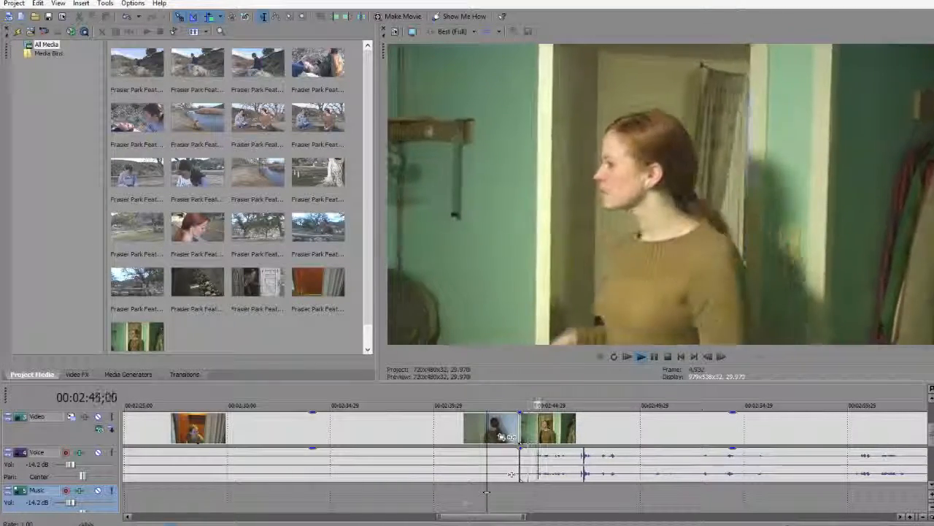
key(j)
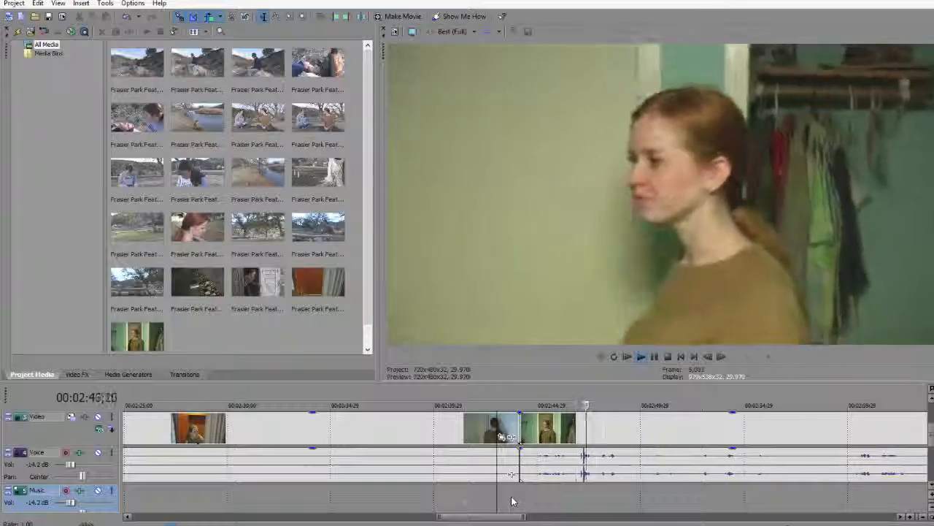
scroll(515, 501, down, 2)
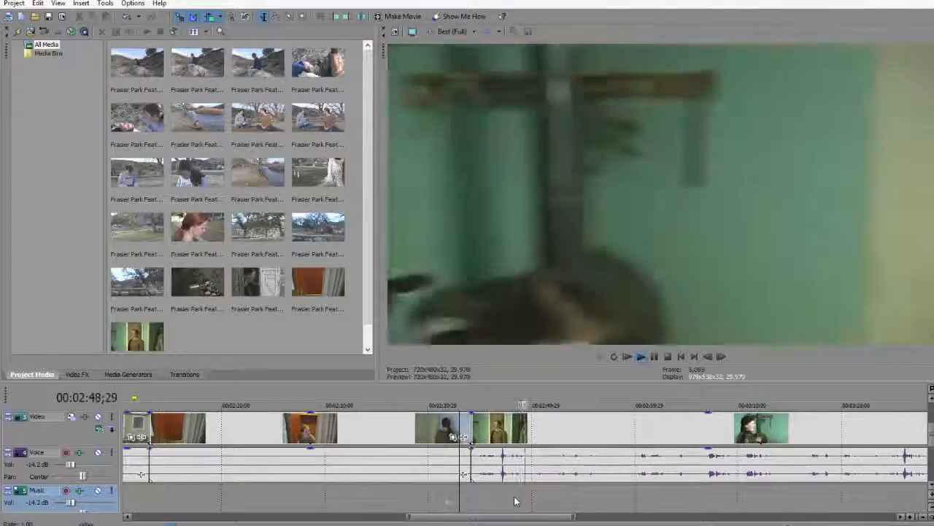
scroll(516, 502, down, 1)
scroll(515, 502, down, 3)
scroll(515, 501, up, 1)
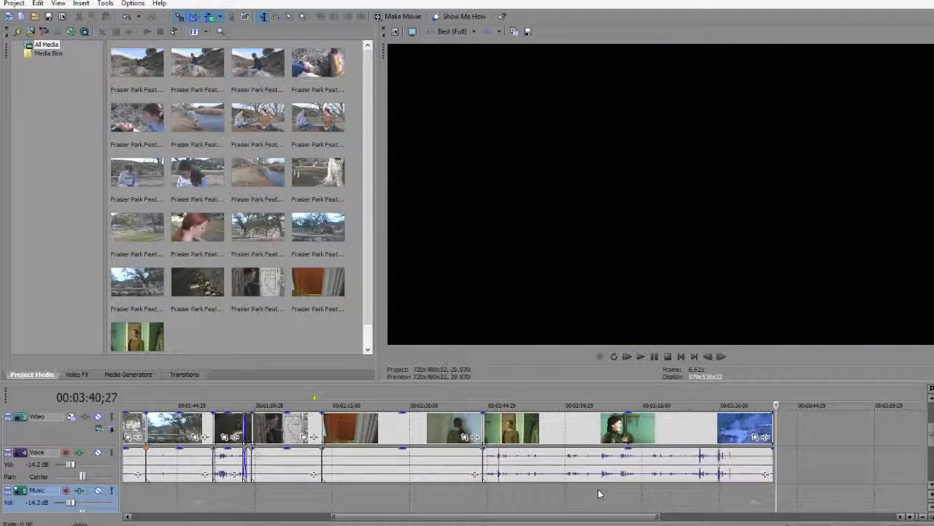
Step: Play back the closing part of the last clip through to its end
click(674, 489)
key(space)
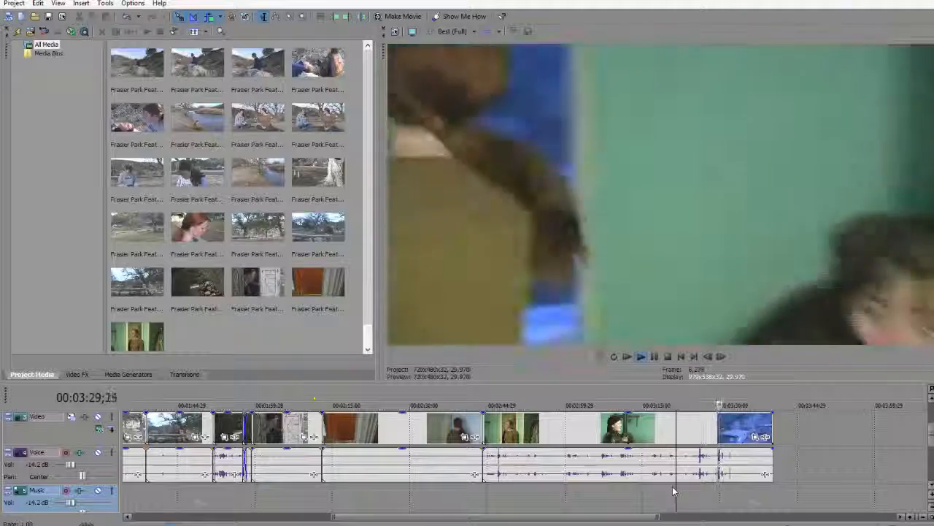
key(Return)
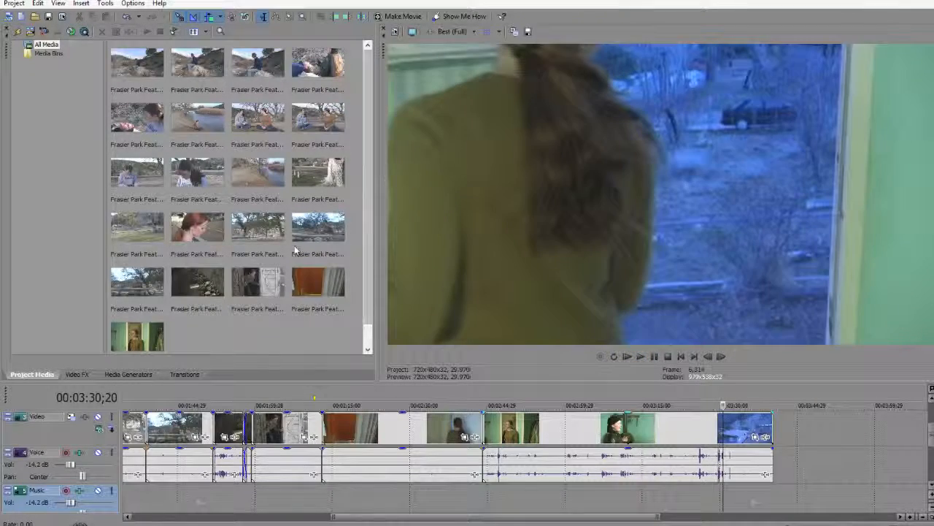
key(space)
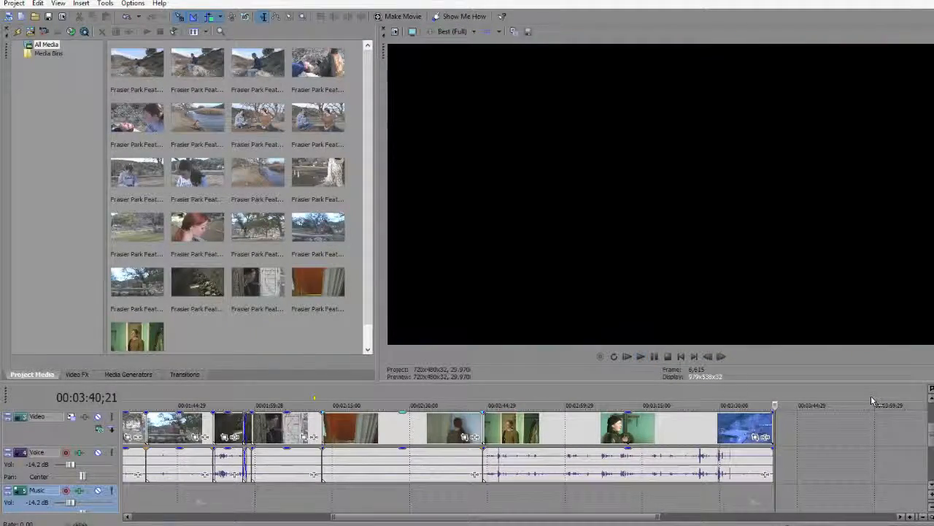
Step: Park the playhead at 00:03:39;18, on the blue house view near the end of the last clip
key(j)
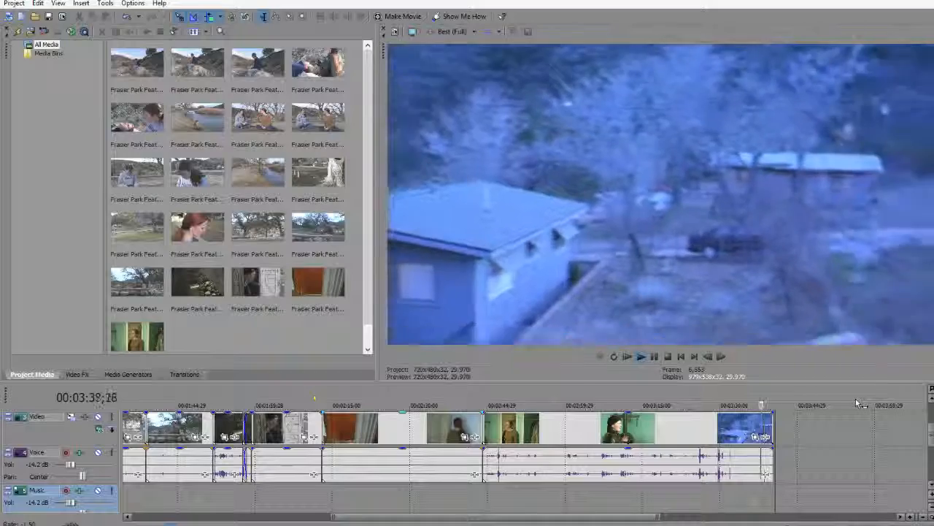
key(k)
key(space)
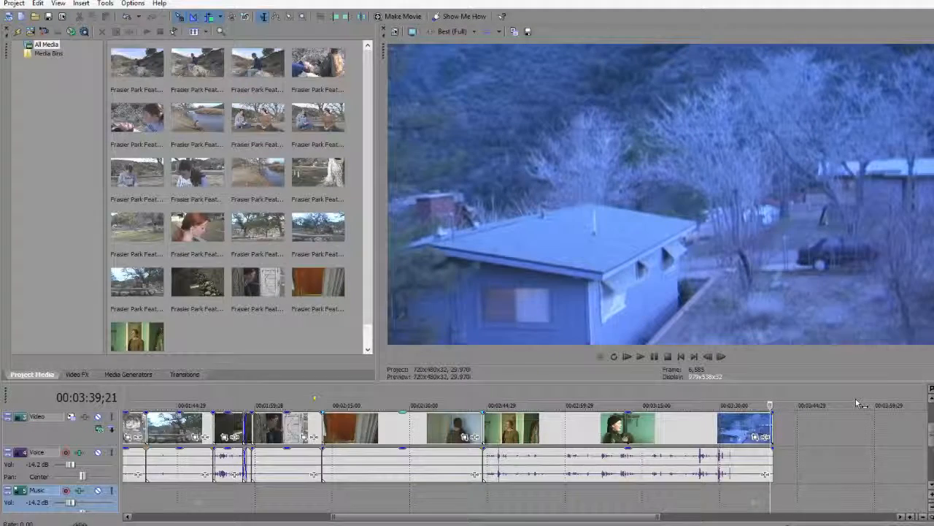
scroll(859, 402, up, 5)
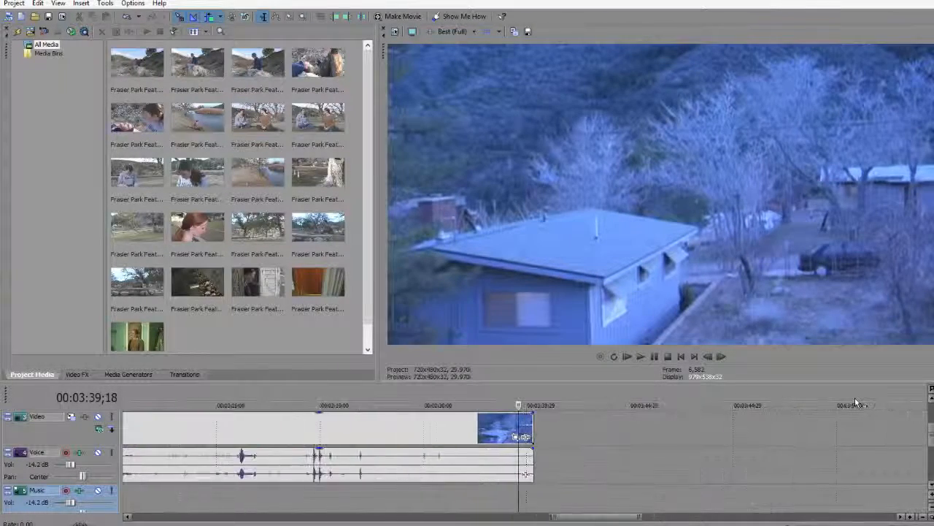
Step: Start saving a snapshot of the current frame and browse to Videos, Production-Now, Live Edit on the Media (D:) drive
click(527, 31)
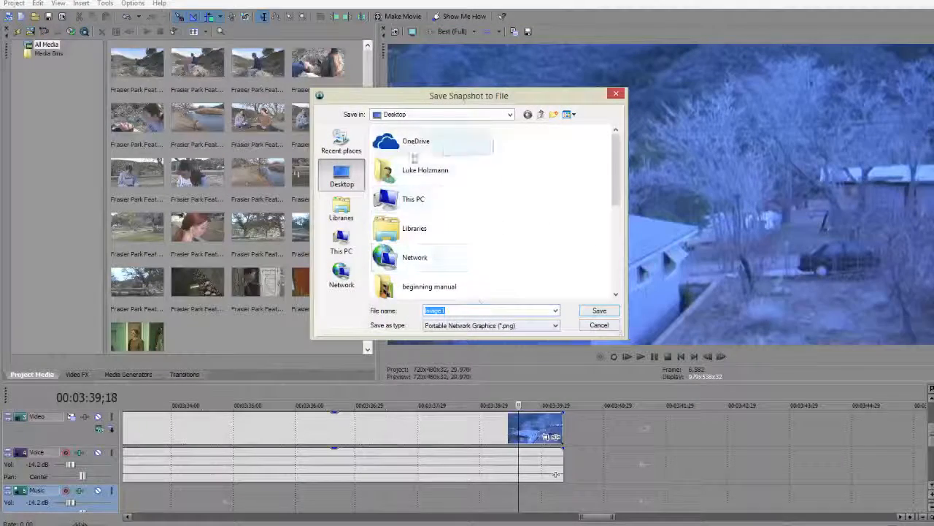
click(341, 208)
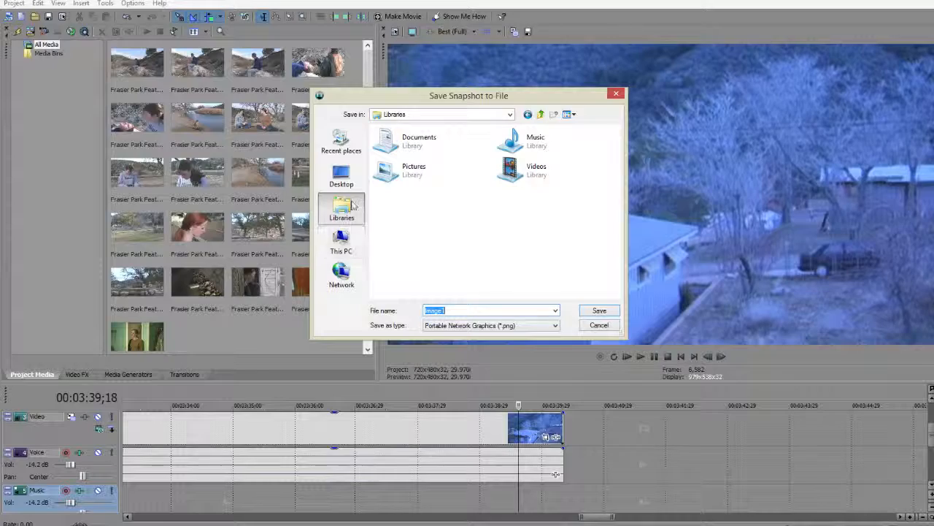
click(343, 241)
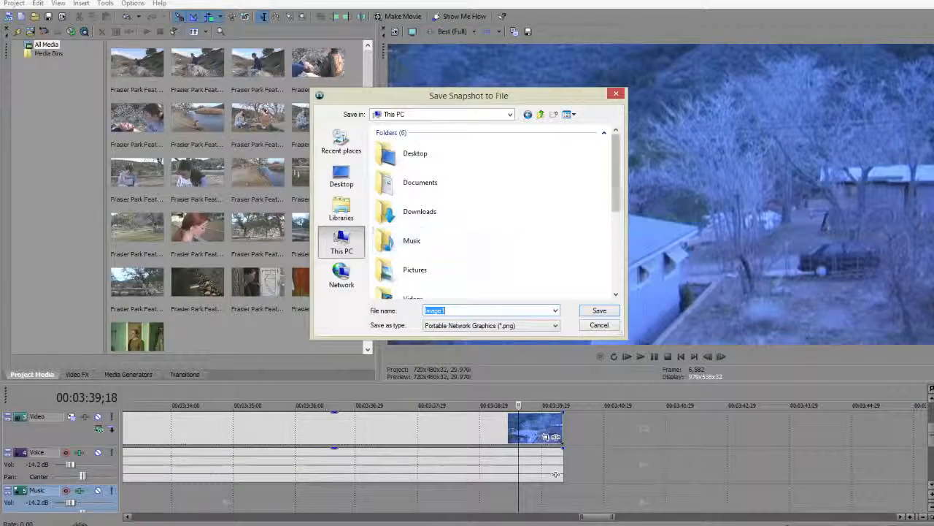
scroll(460, 204, down, 5)
double_click(443, 188)
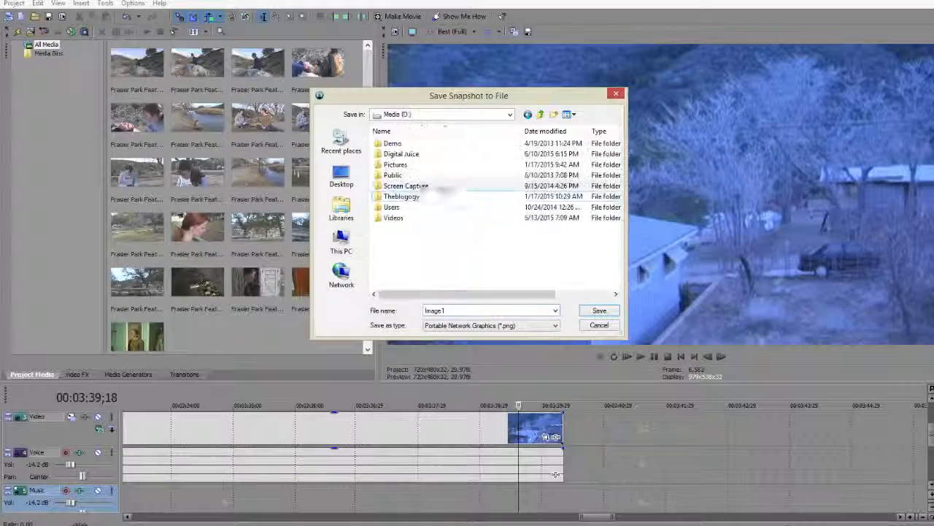
double_click(417, 218)
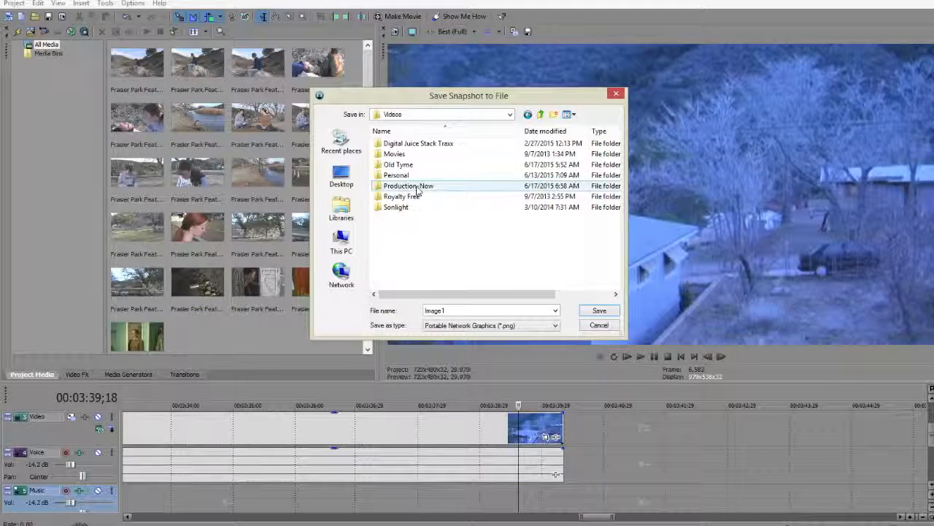
double_click(409, 185)
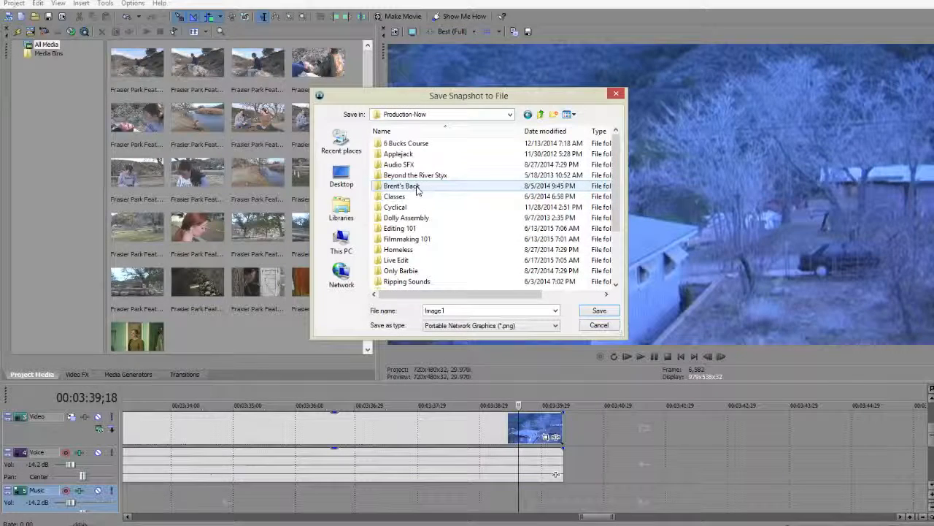
double_click(408, 261)
Step: Name the PNG snapshot Frasier-End-Frame and save it
double_click(453, 311)
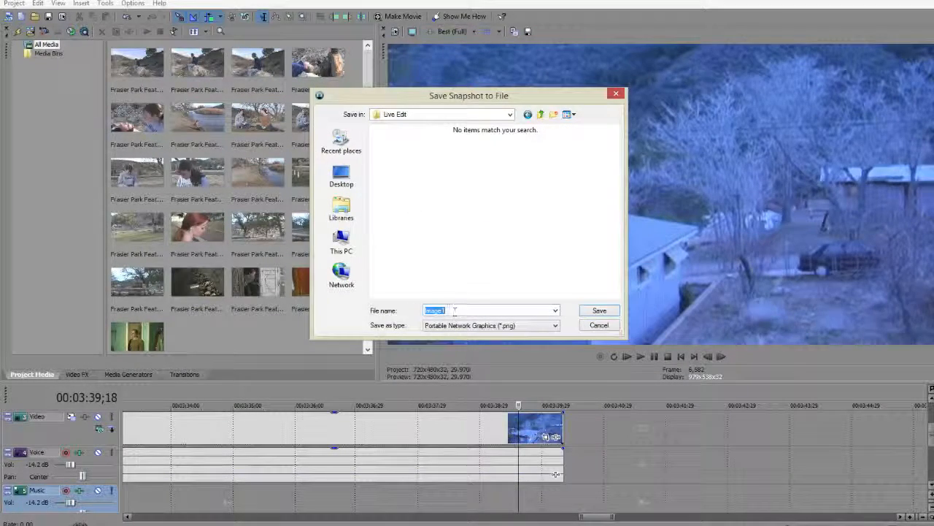
text(Frasier-End-Frame)
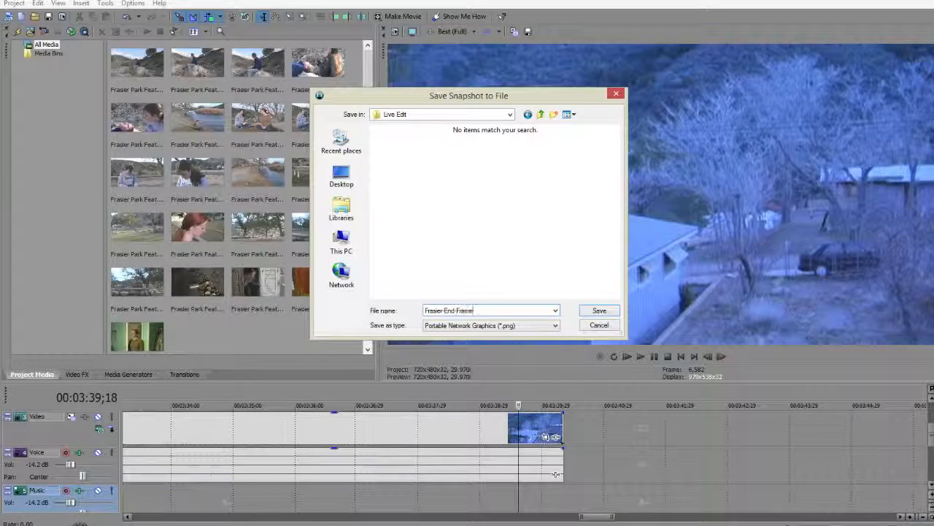
key(Return)
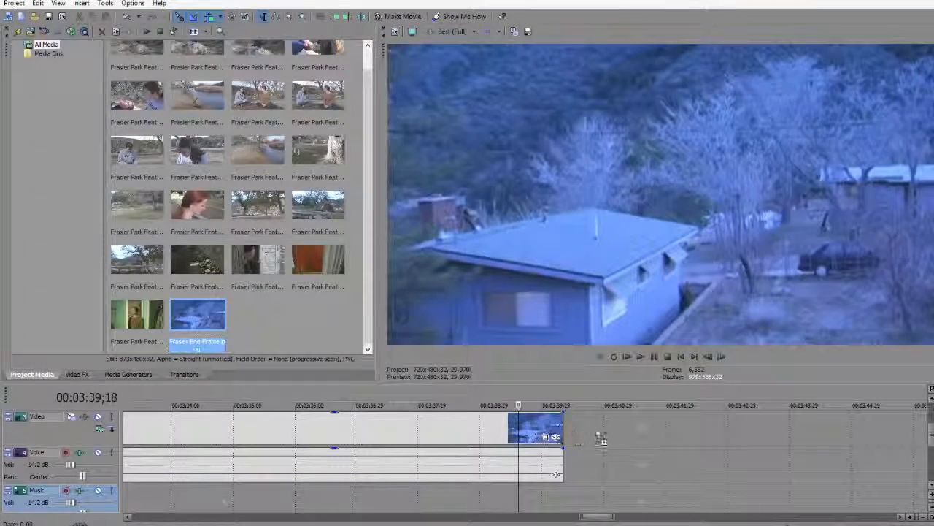
Step: Add the Frasier-End-Frame still to the video track, trim the last clip's end to 00:03:39;18, and butt the still against it without overlap
drag(600, 438, 597, 430)
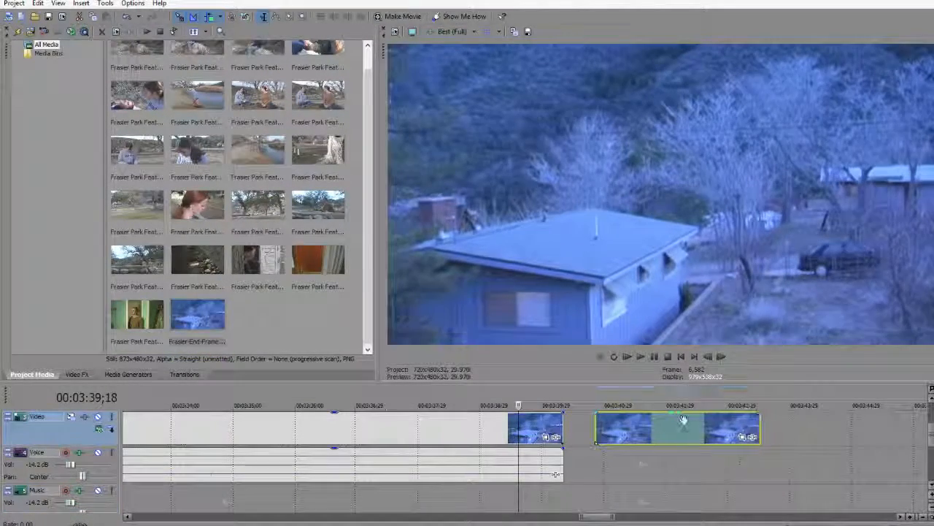
drag(684, 420, 567, 427)
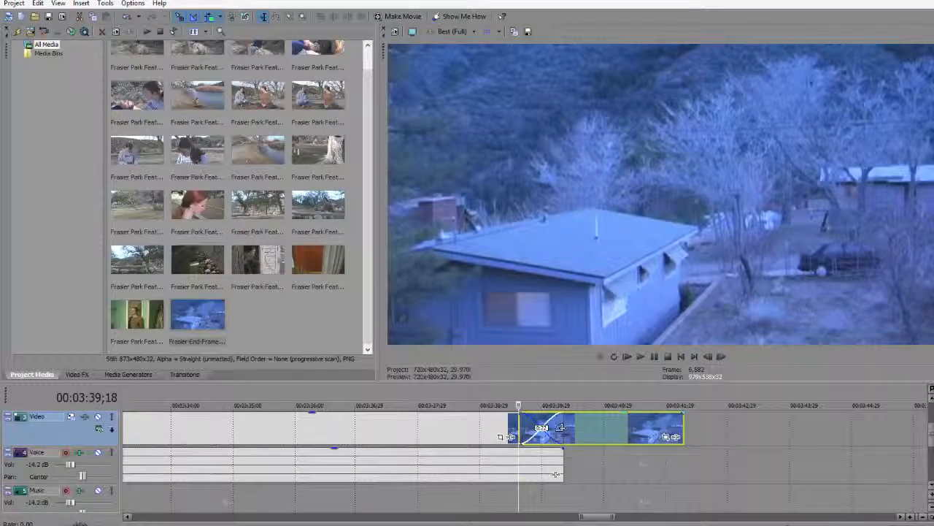
drag(556, 474, 510, 474)
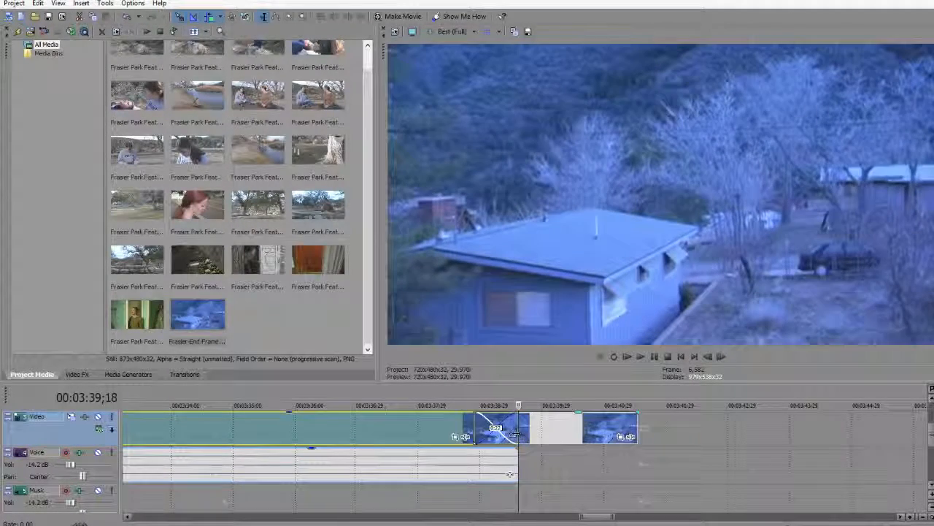
drag(561, 432, 609, 425)
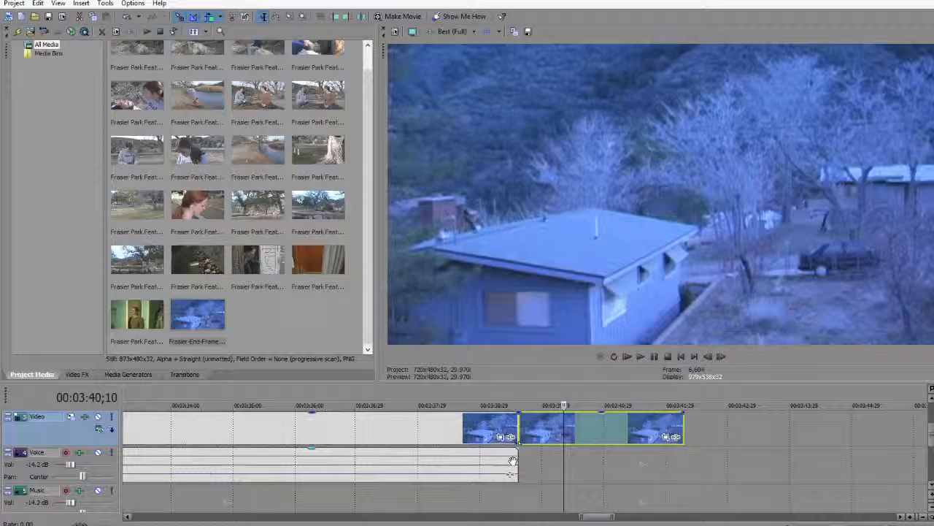
Step: Play back the join between the last clip and the end-frame still
click(467, 498)
key(space)
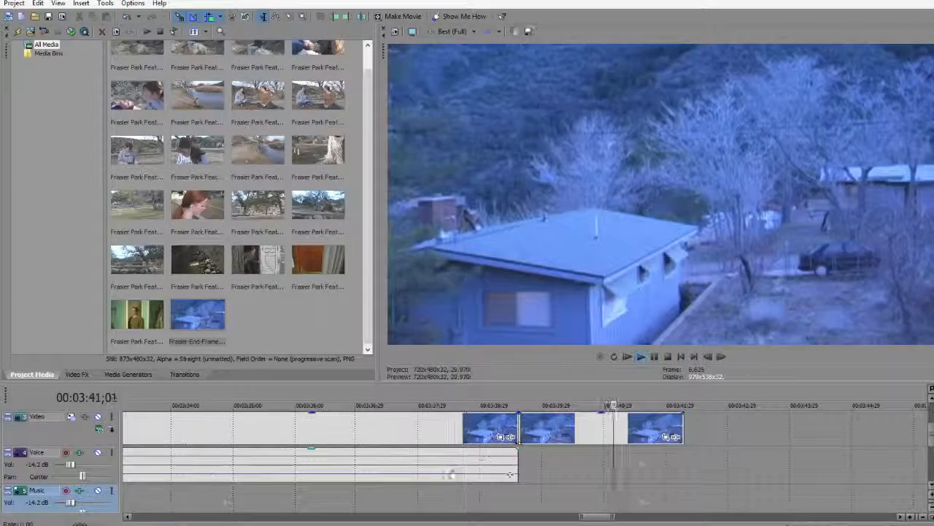
Step: Replay the ending from about 00:03:36, and return to the start of the timeline to review the whole edit
click(315, 489)
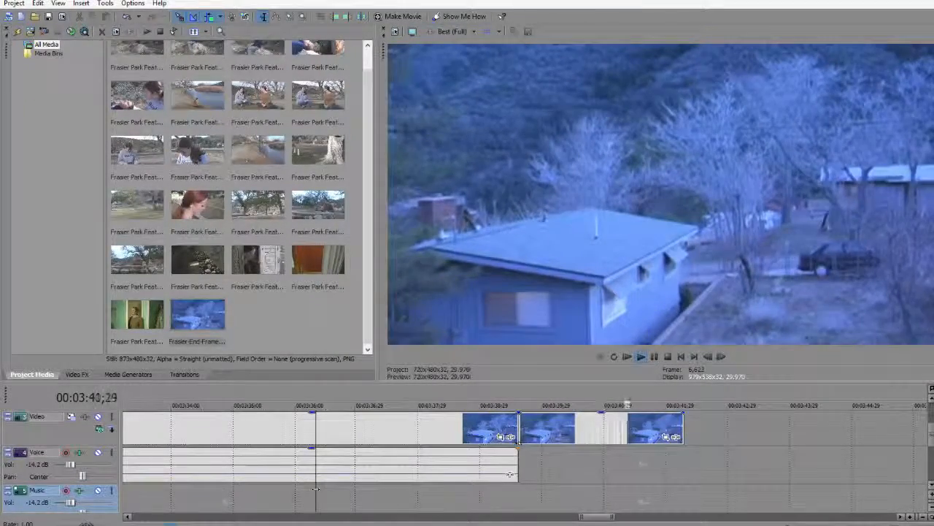
scroll(316, 494, down, 5)
scroll(316, 494, down, 3)
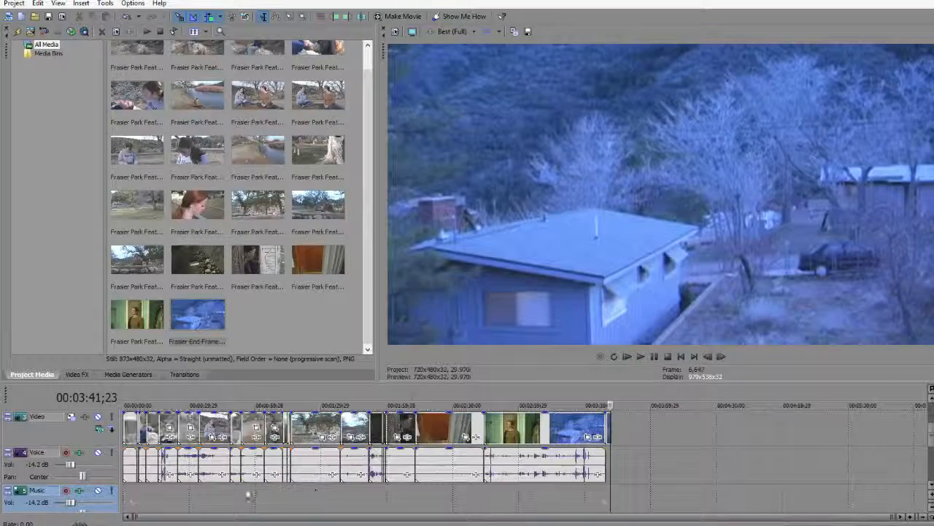
click(126, 498)
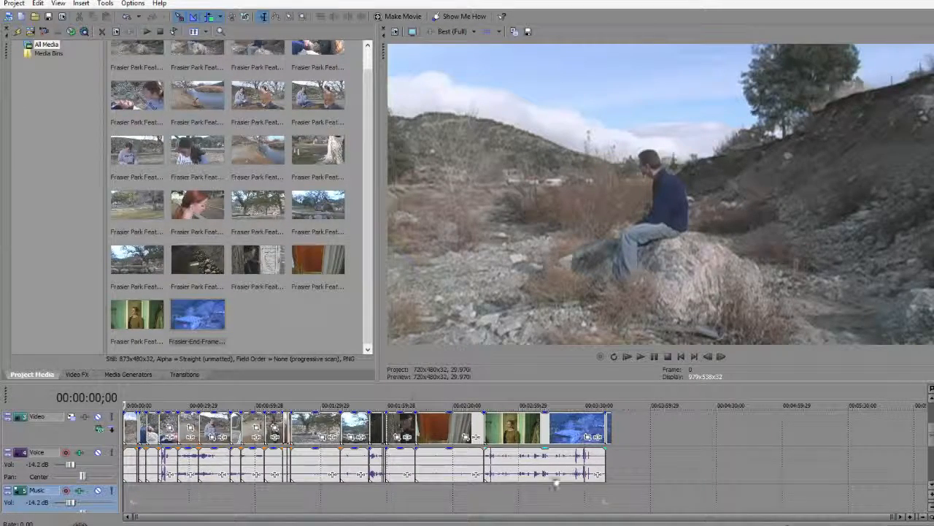
Step: Examine the section around 00:00:45 to 00:00:57 and play the cut from the close-up of the reading girl into the pond walk
scroll(182, 473, up, 5)
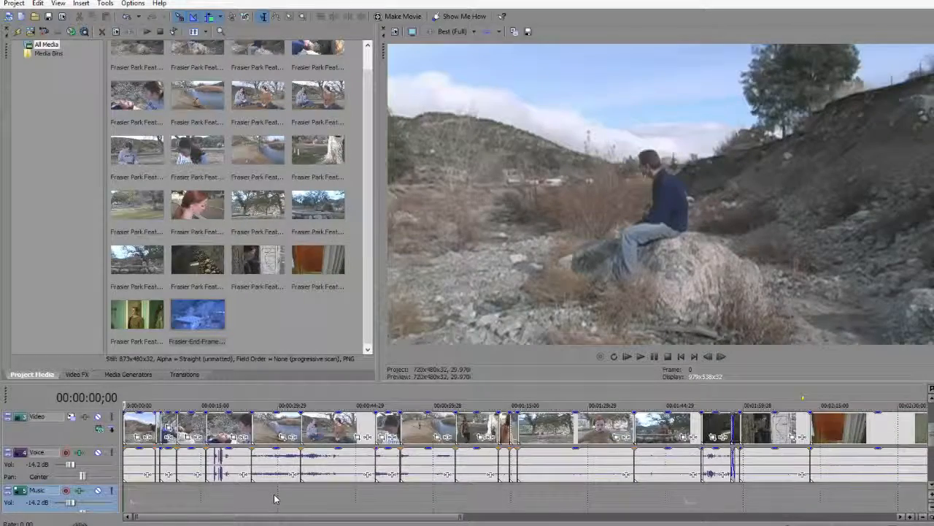
click(388, 499)
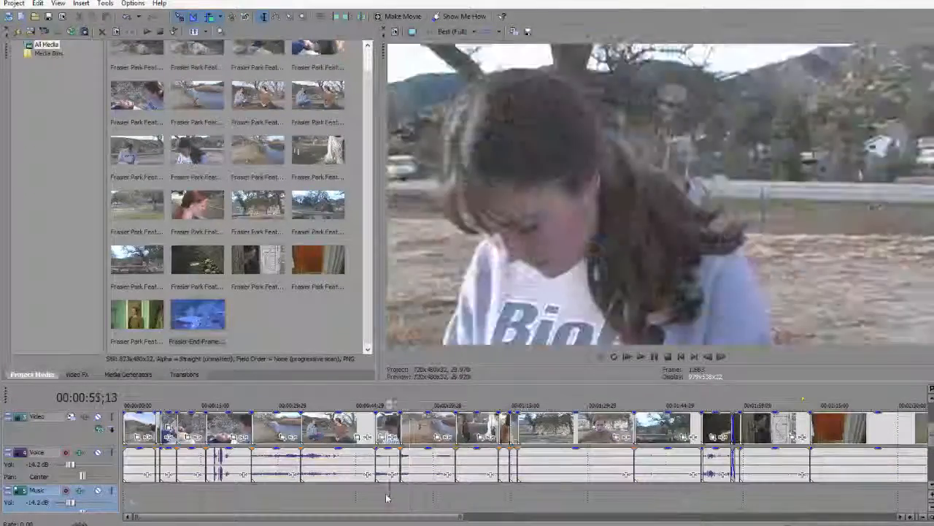
click(361, 498)
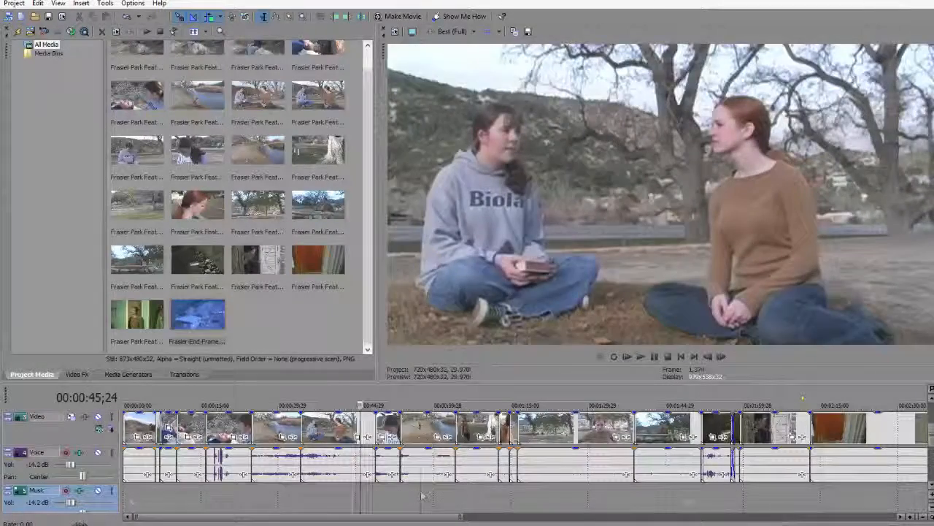
click(421, 490)
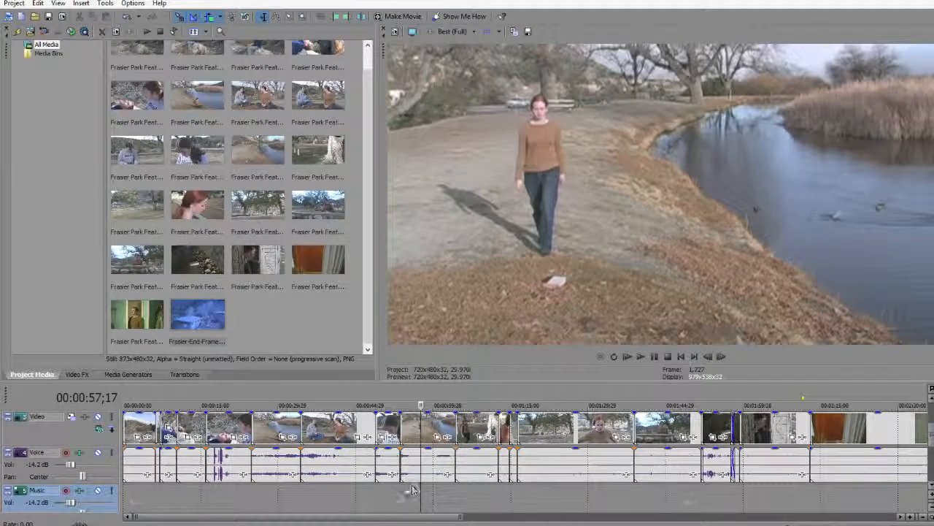
click(388, 468)
key(space)
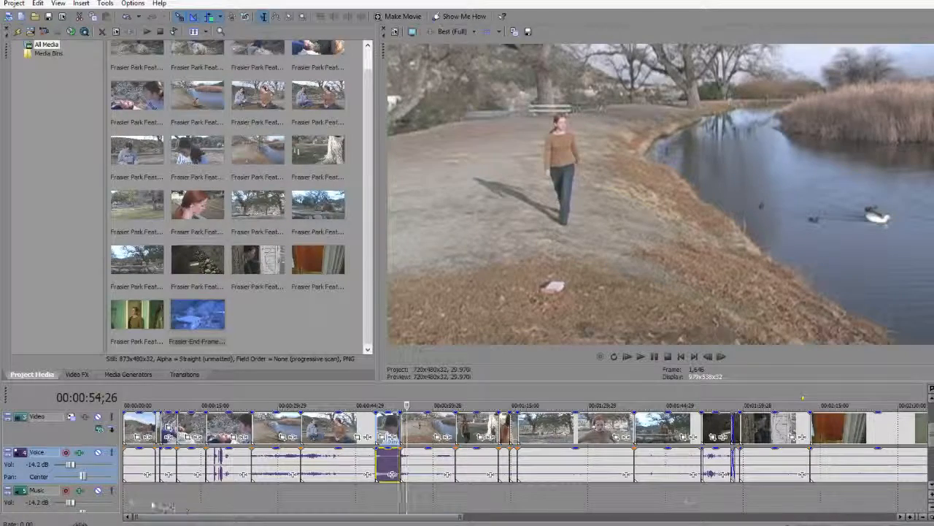
Step: Play the opening from about 00:00:03 and replay the cuts around the short close-up of the seated man
click(138, 501)
scroll(139, 501, up, 4)
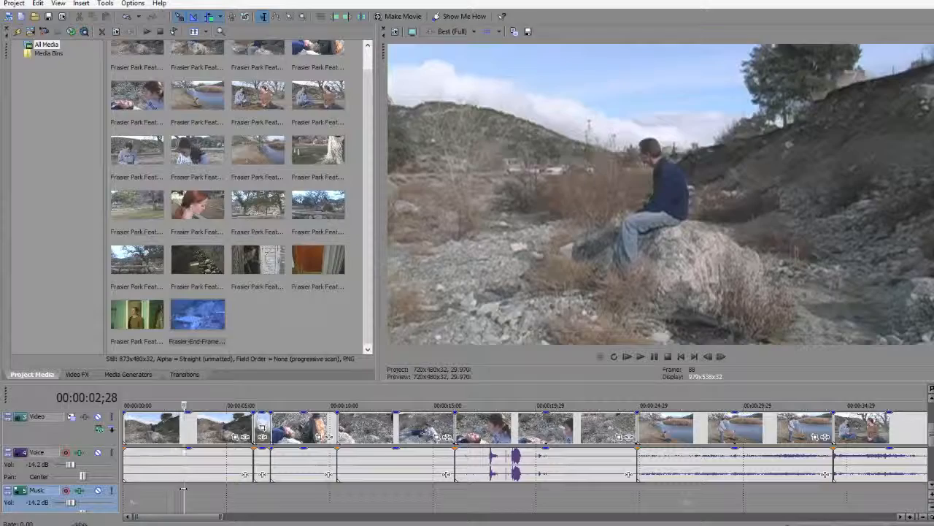
key(space)
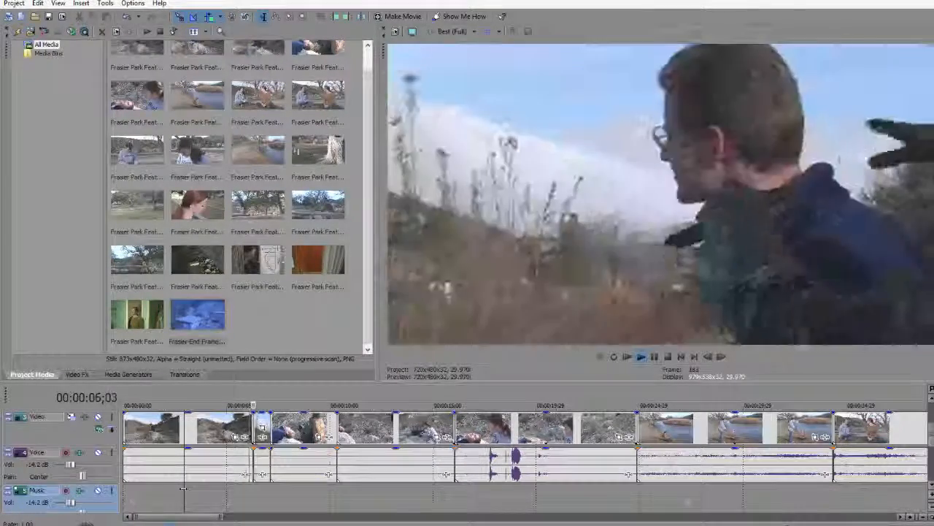
key(Return)
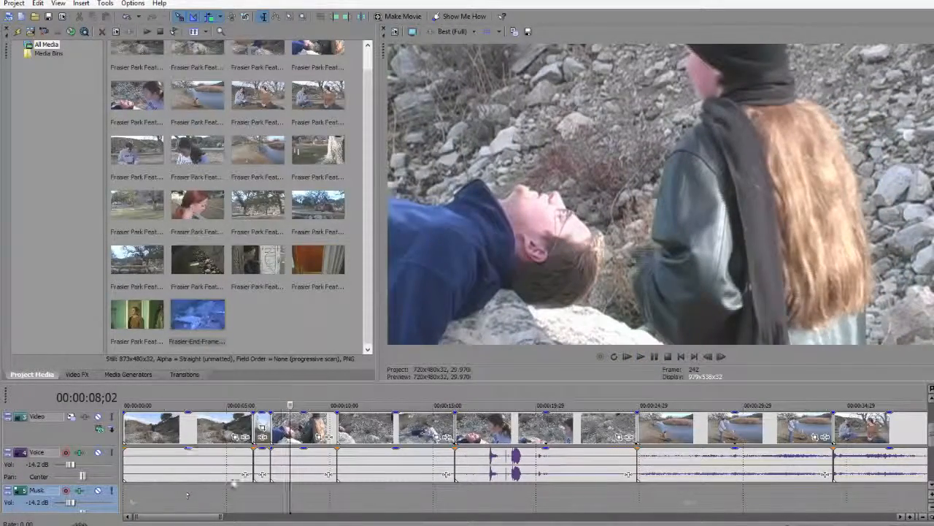
click(264, 503)
key(space)
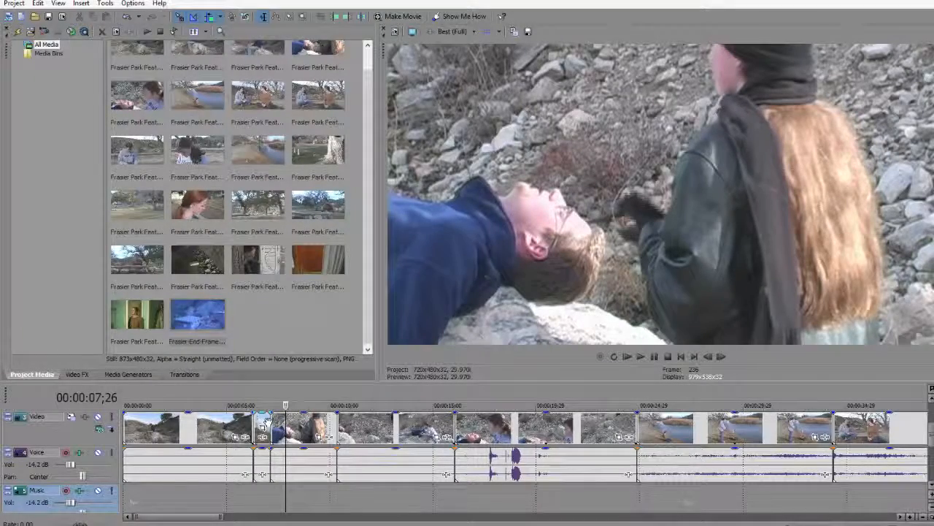
Step: Extend the end of the man's short close-up clip to 00:00:07;26, rippling the following clips, and play it back
drag(268, 421, 283, 429)
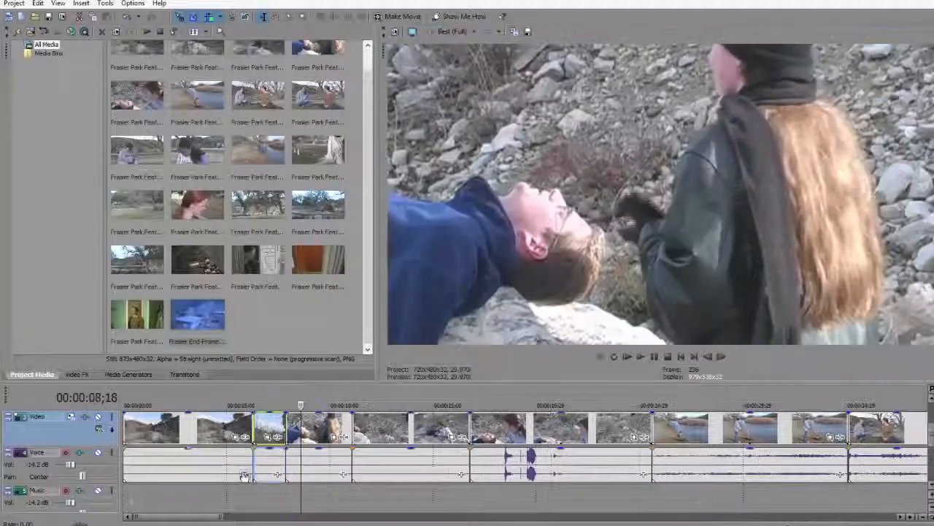
click(226, 494)
key(space)
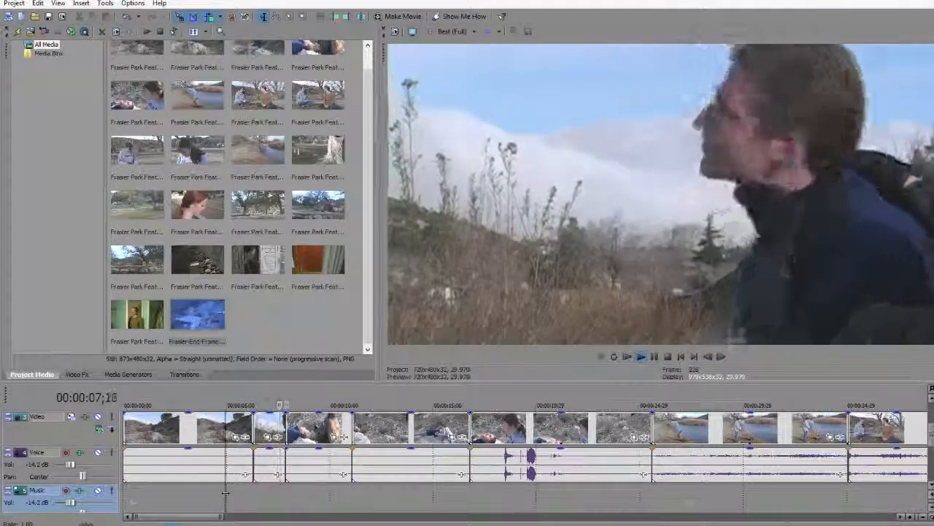
Step: Split the man's close-up clip at 00:00:06;23 and again at 00:00:07;16
key(j)
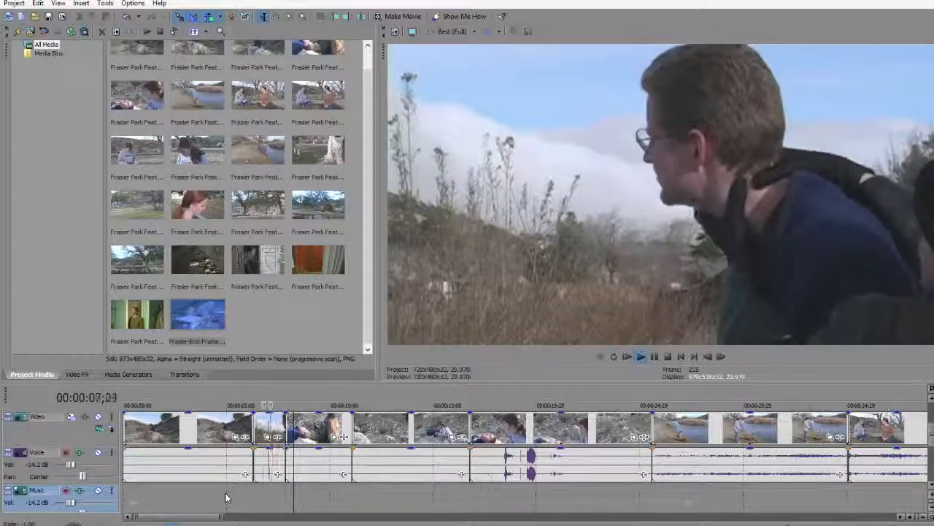
key(l)
key(k)
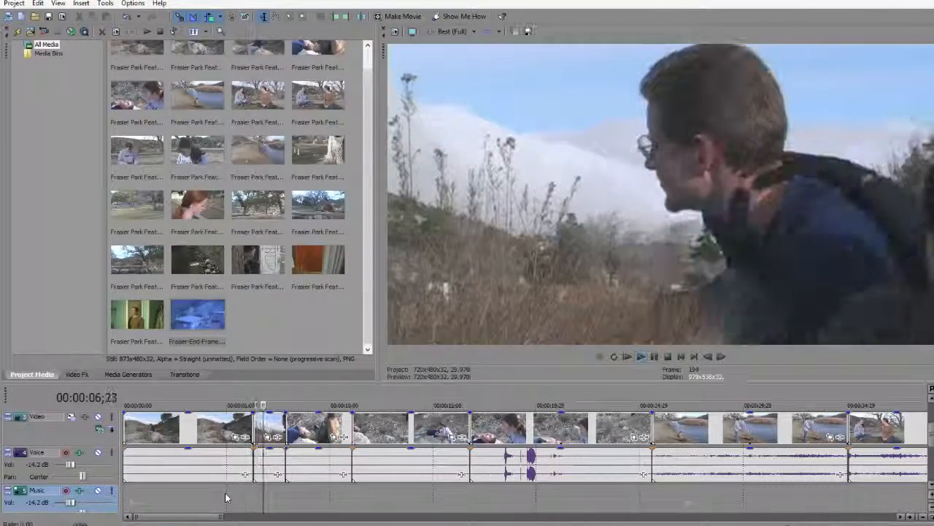
scroll(433, 484, up, 5)
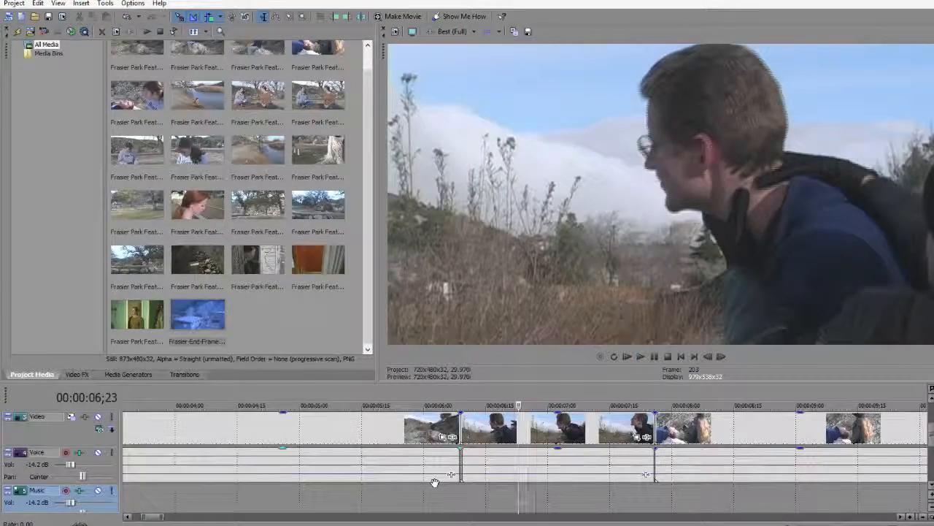
key(l)
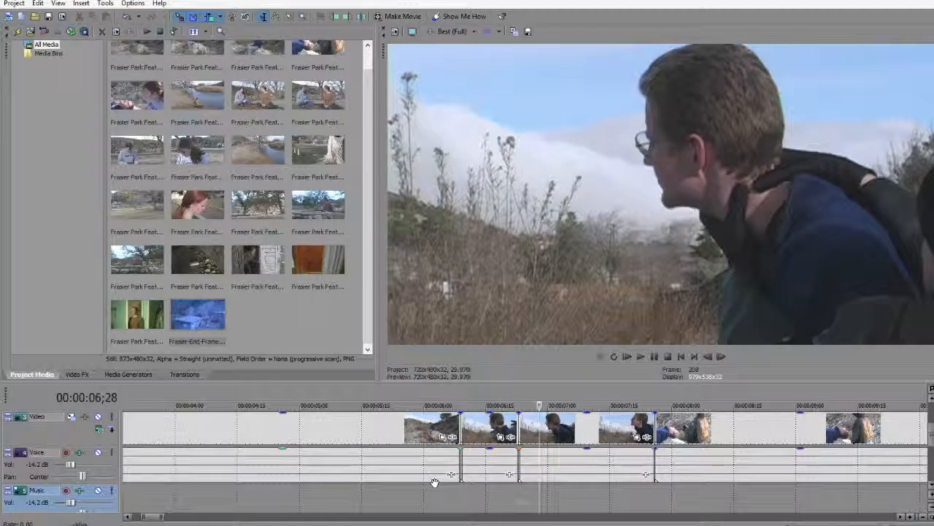
key(Left)
key(Left)
key(Right)
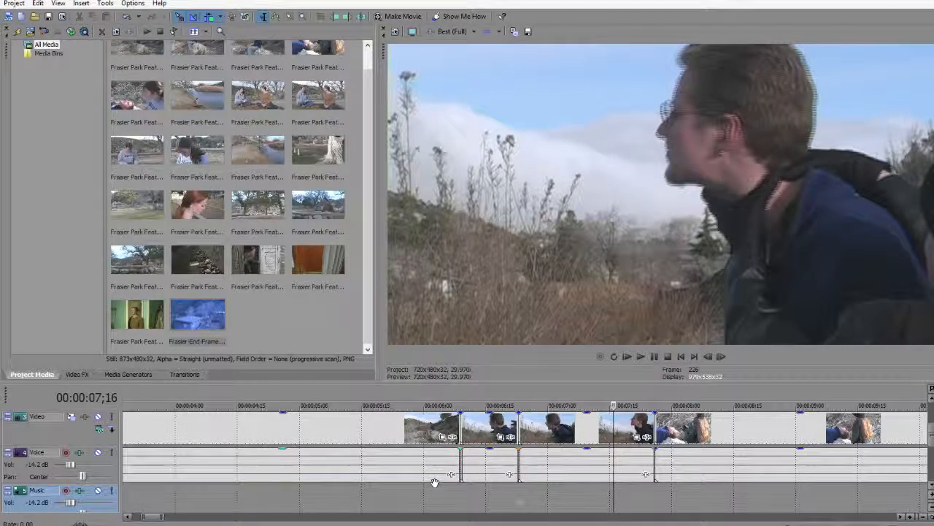
key(s)
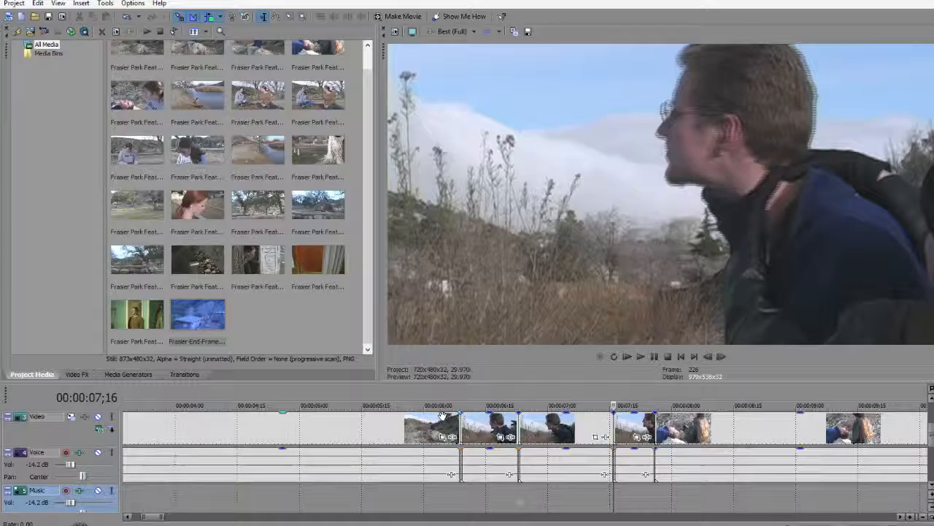
Step: Delete the middle piece of the man's close-up, closing the gap, and play back the resulting jump cut
click(559, 429)
key(Delete)
click(421, 502)
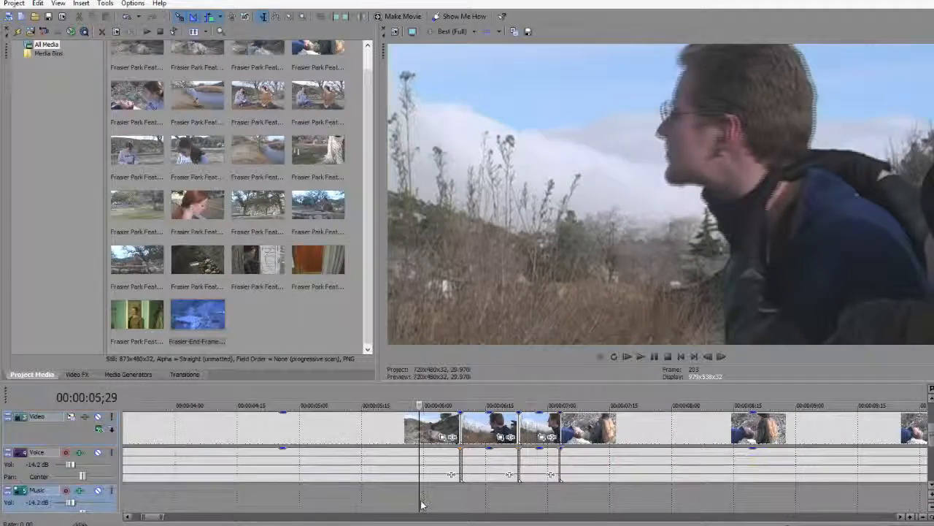
key(space)
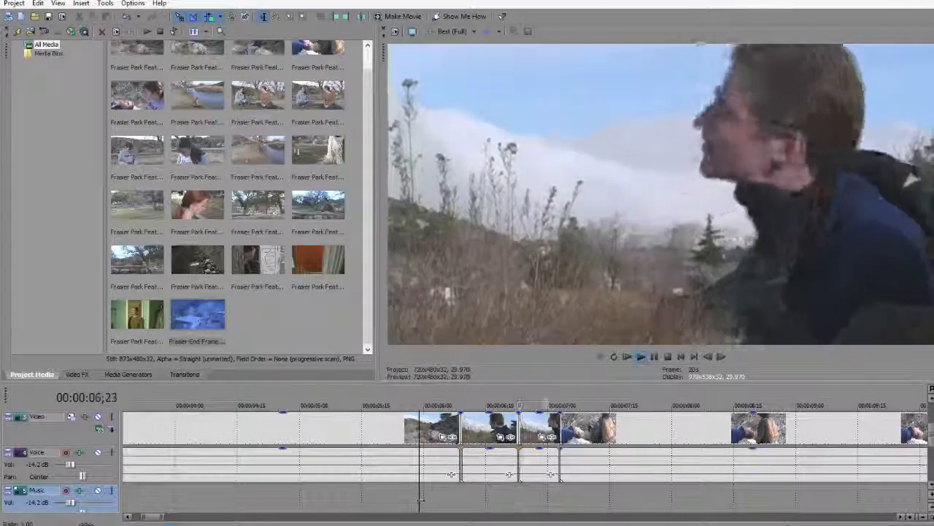
key(Return)
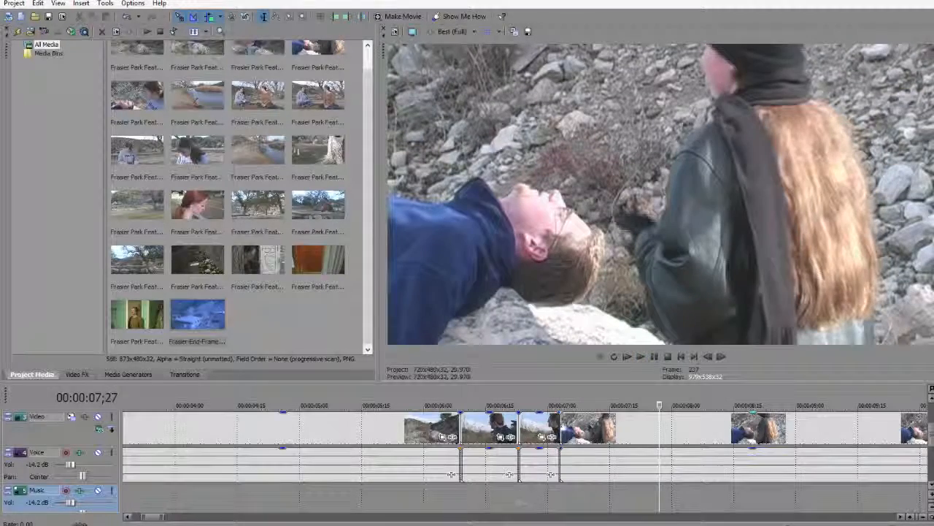
Step: Extend the end of the second close-up piece by about five frames, rippling the following clips, and play back the sequence
drag(561, 427, 581, 426)
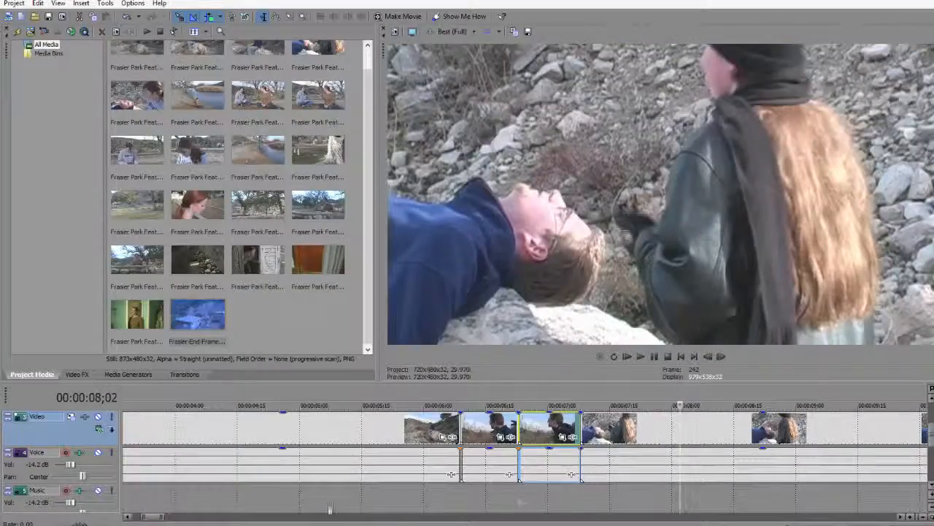
click(329, 503)
key(space)
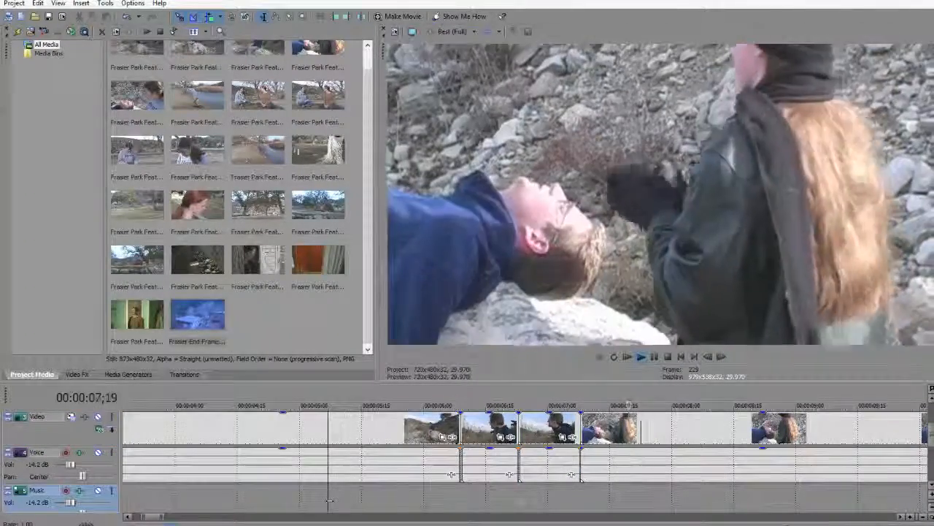
key(Return)
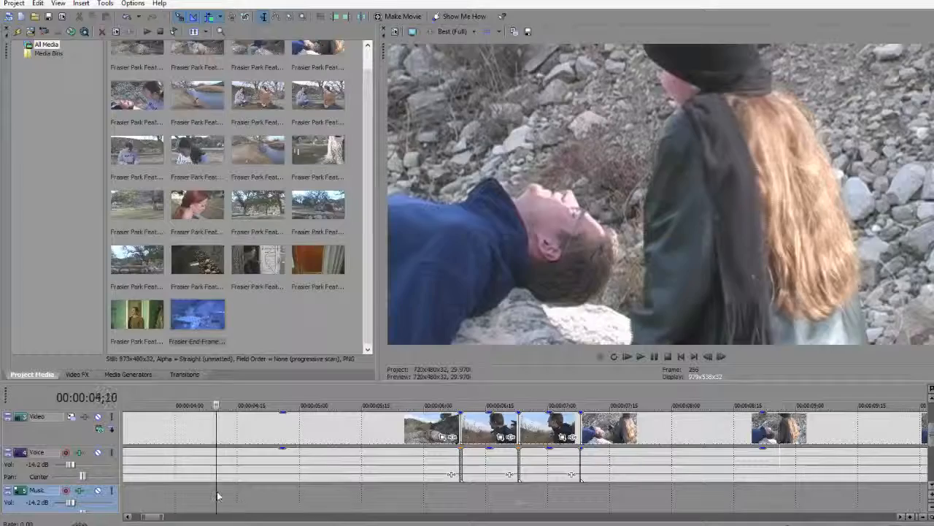
Step: Play the edit from the start of the timeline to review the opening with the jump cut
scroll(217, 497, down, 5)
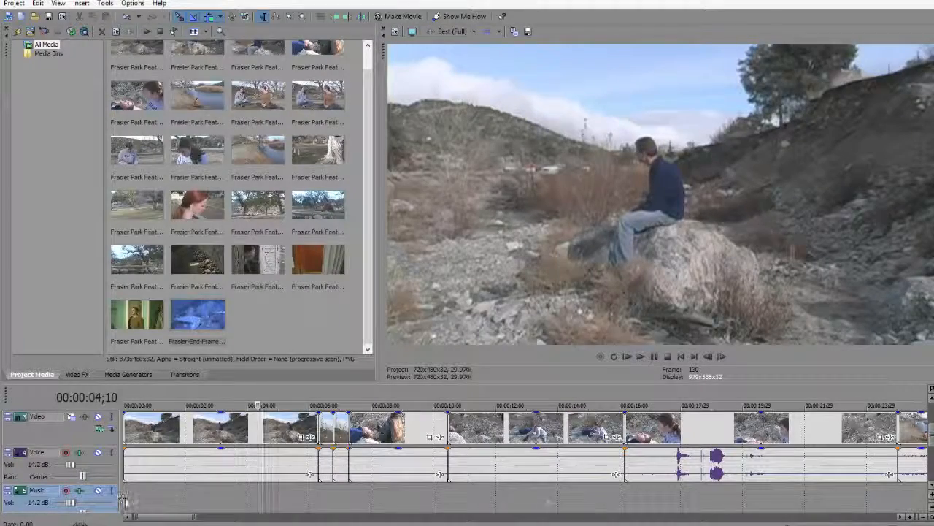
click(125, 501)
key(space)
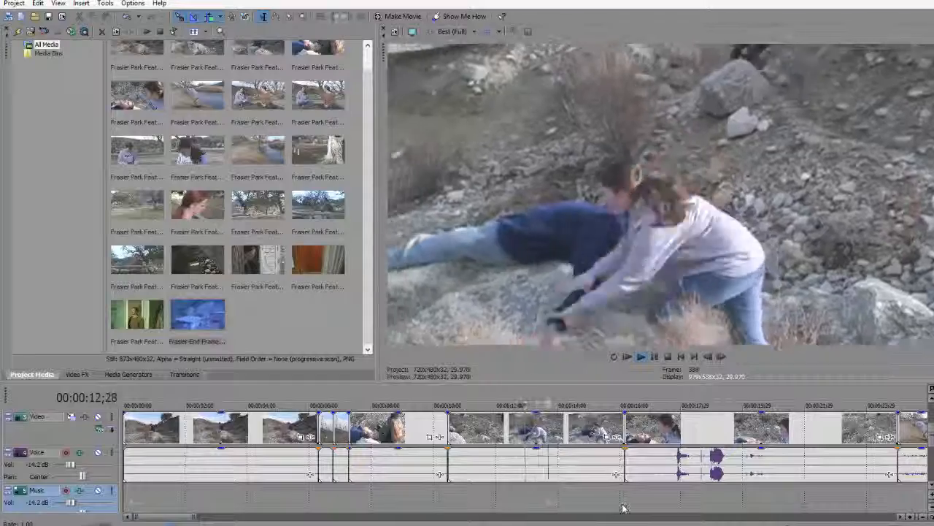
Step: Replay the cut from the reading girl's close-up to the pond walk, starting shortly before the close-up
scroll(628, 500, down, 3)
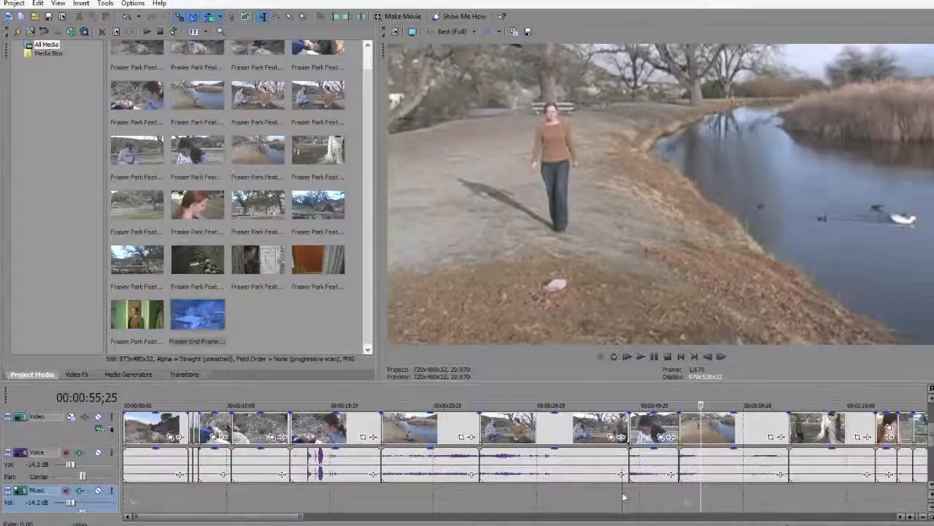
key(space)
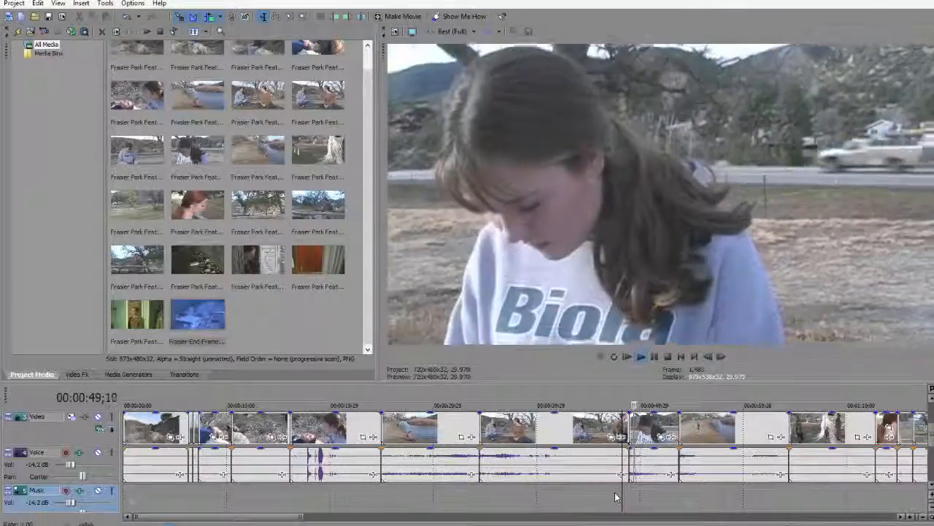
click(614, 495)
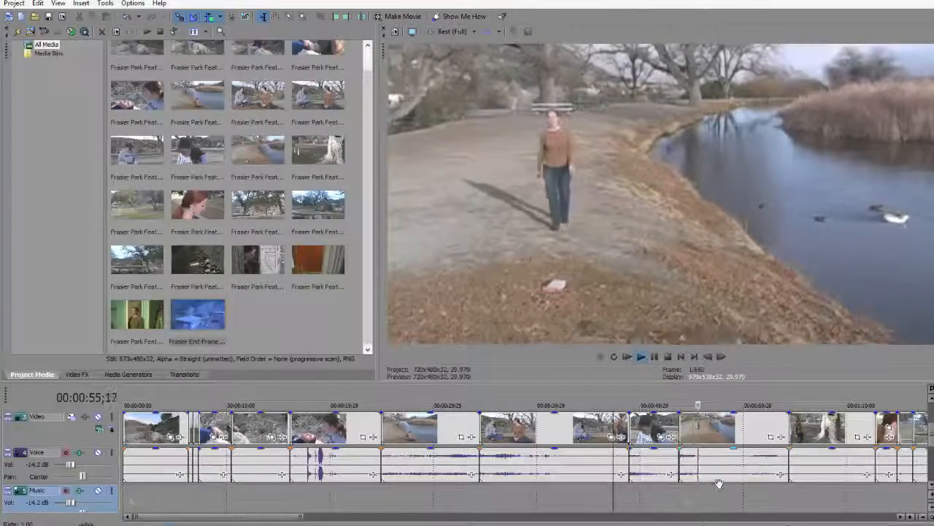
click(661, 504)
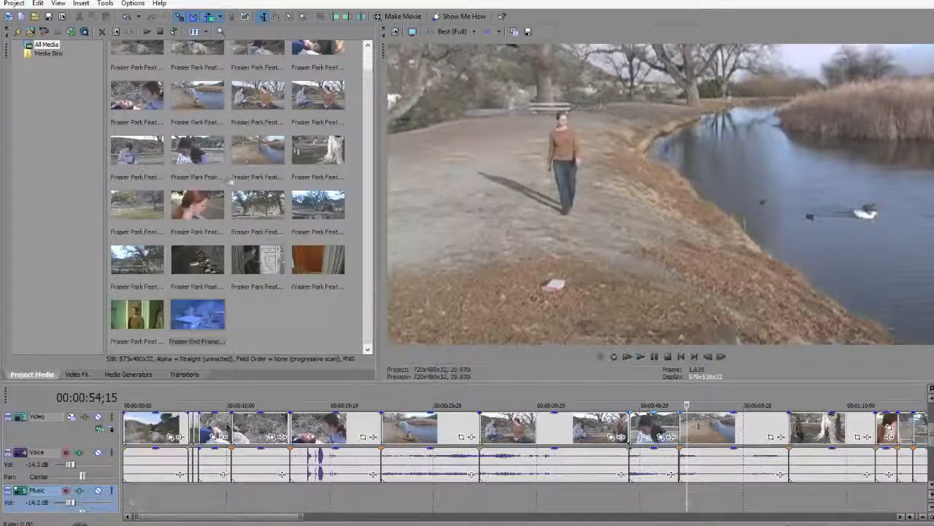
Step: Insert Clip 013 from the project media between the reading girl's close-up and the pond walk, pushing the following clips back
scroll(230, 182, up, 1)
click(132, 231)
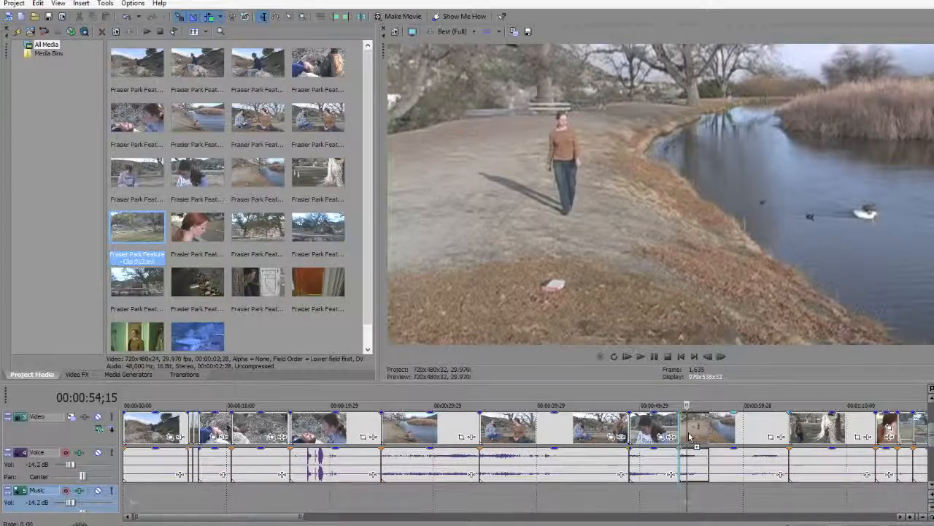
drag(689, 437, 690, 436)
Step: Play back the edit from before the inserted Clip 013 through the pond walk to the tree shot
click(658, 503)
key(space)
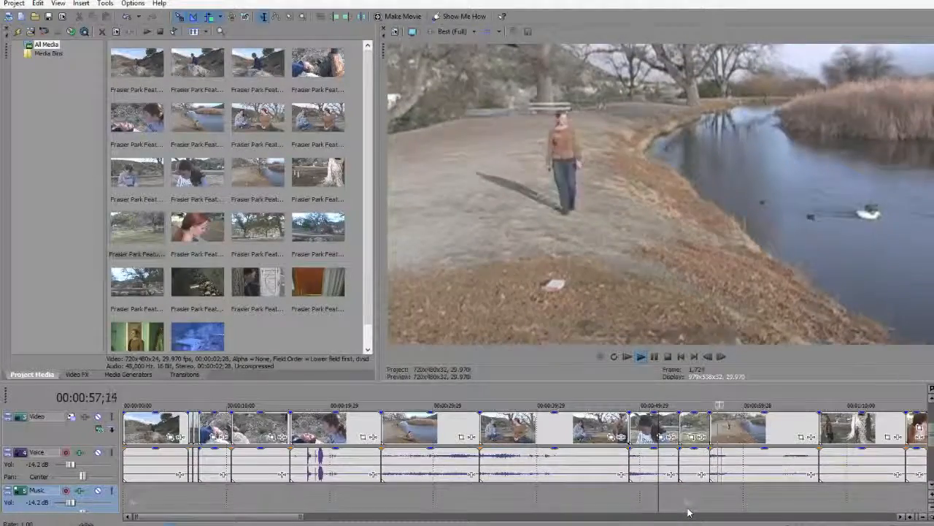
scroll(691, 511, down, 2)
scroll(561, 519, up, 1)
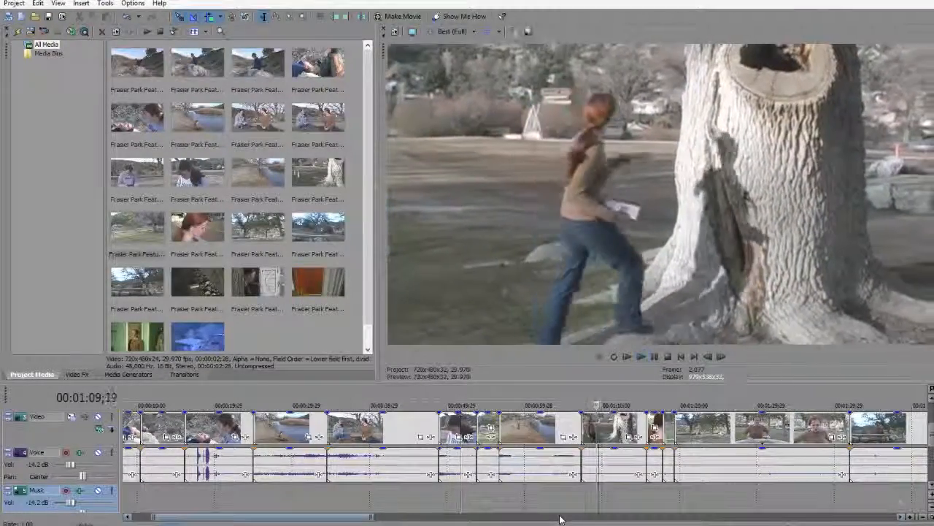
Step: Split the tree shot at 00:01:07;17 and delete the short piece before the split, closing the gap after the pond shot
click(551, 495)
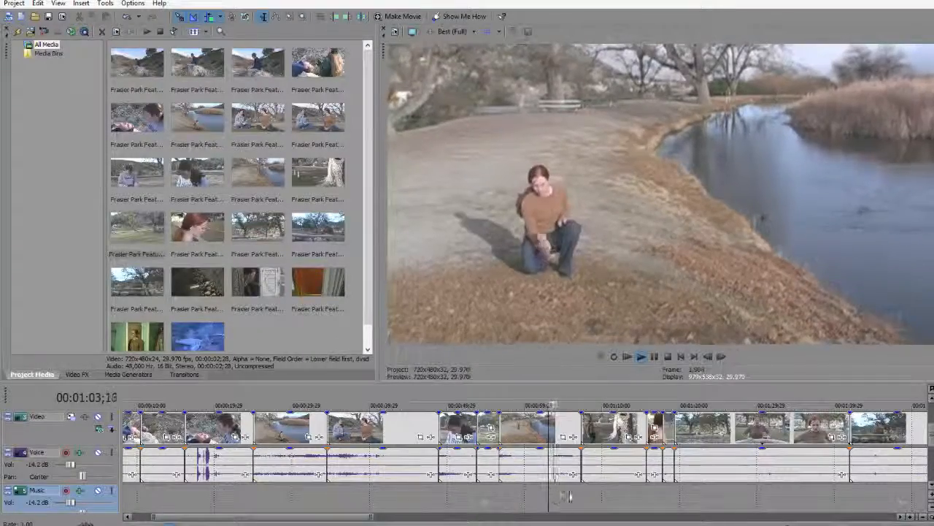
scroll(568, 497, up, 2)
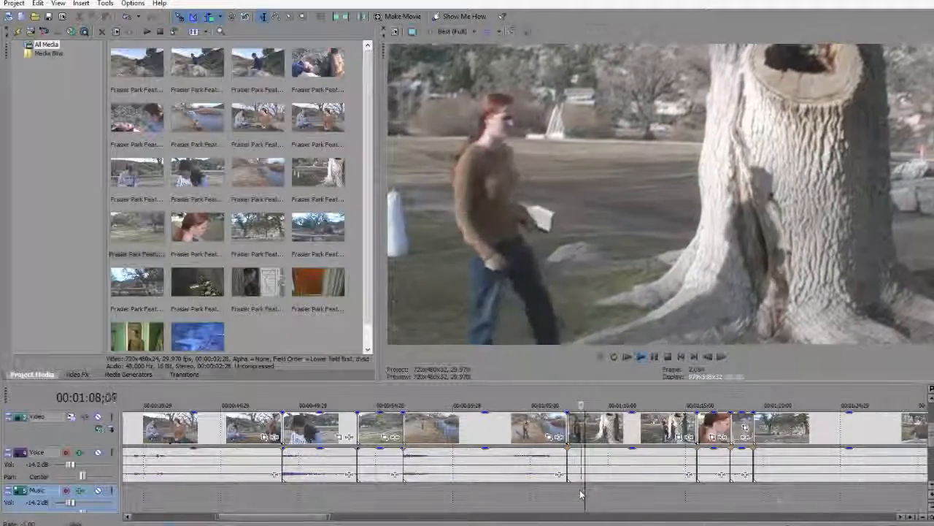
key(k)
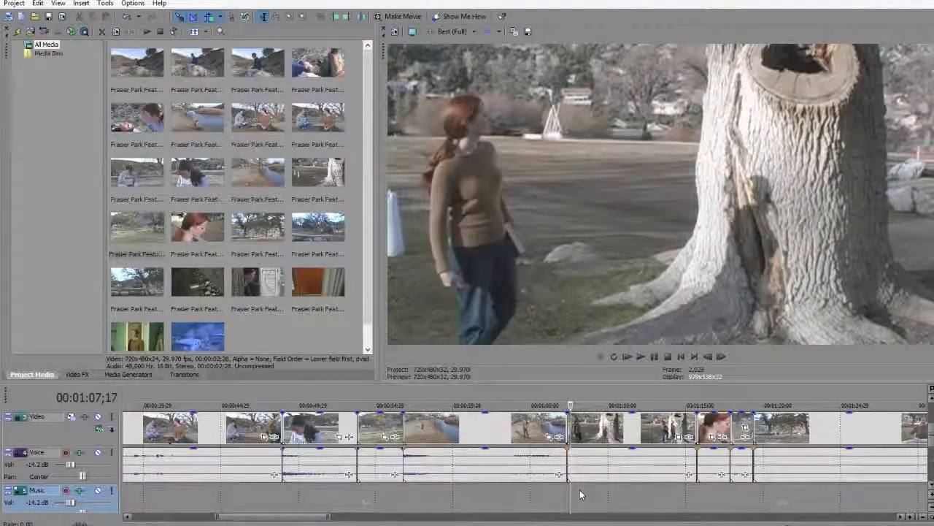
scroll(581, 495, up, 3)
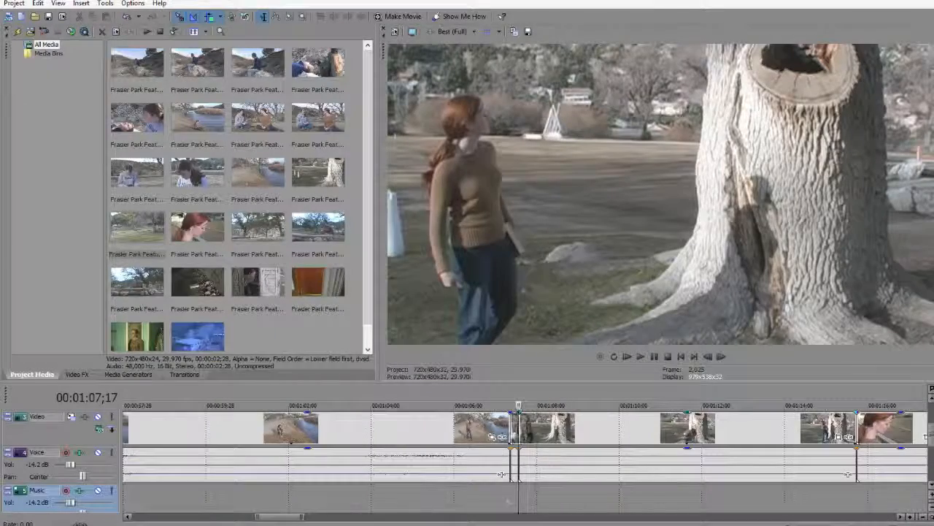
click(514, 433)
key(Delete)
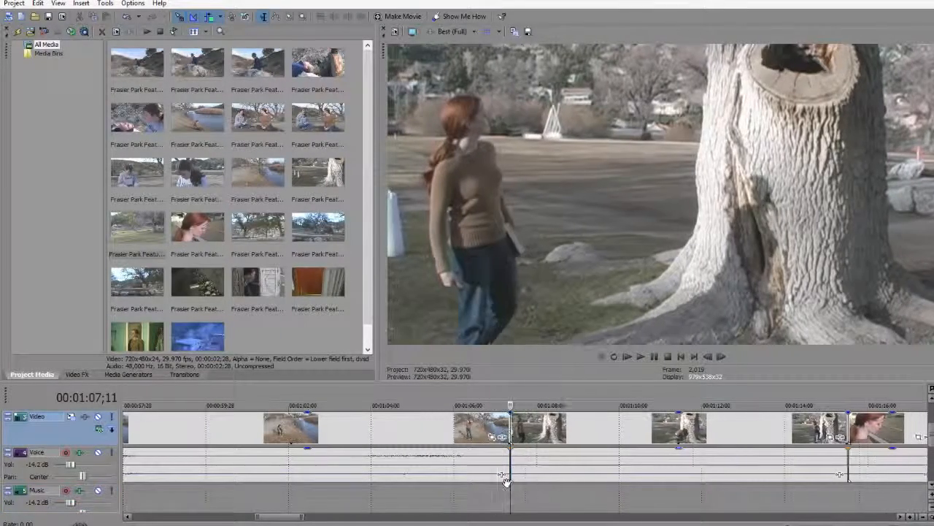
Step: Split the pond shot at 00:01:06;19 and delete its remaining tail before the tree shot, closing the gap
click(451, 504)
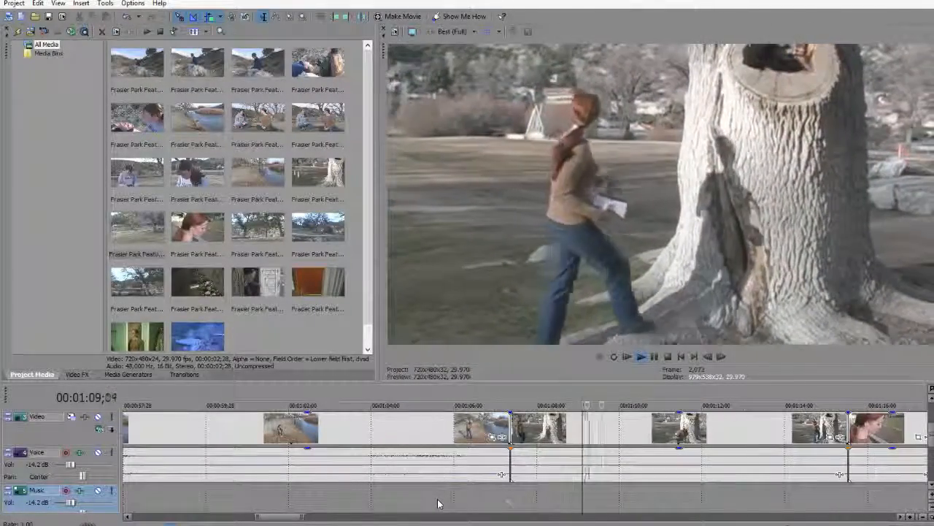
click(418, 493)
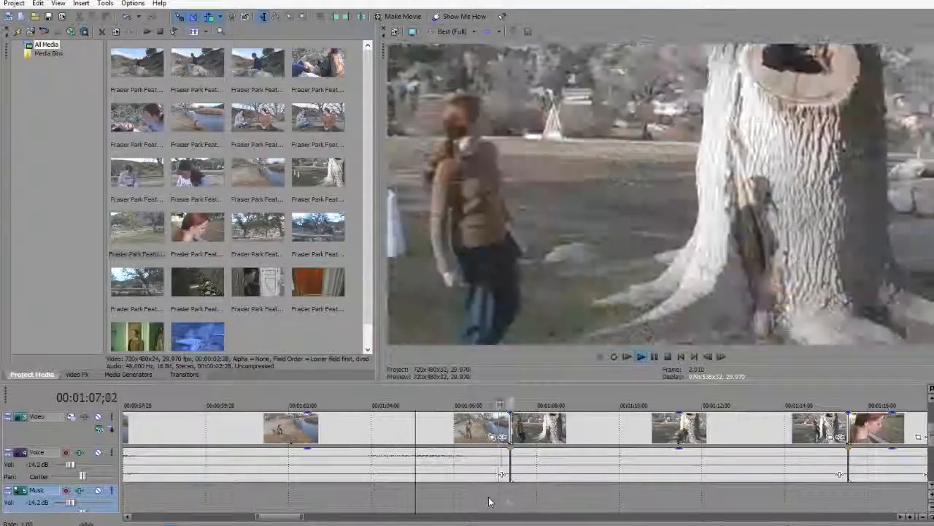
click(495, 498)
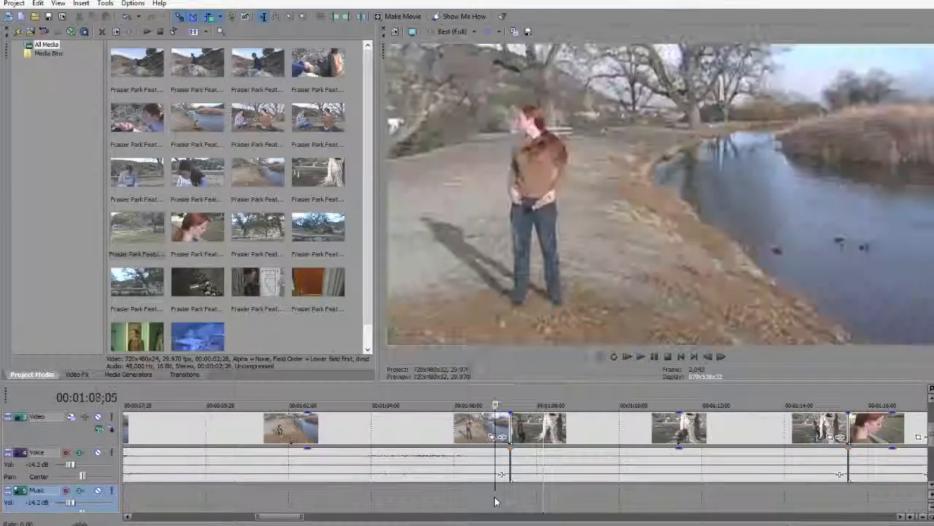
key(Left)
key(Left)
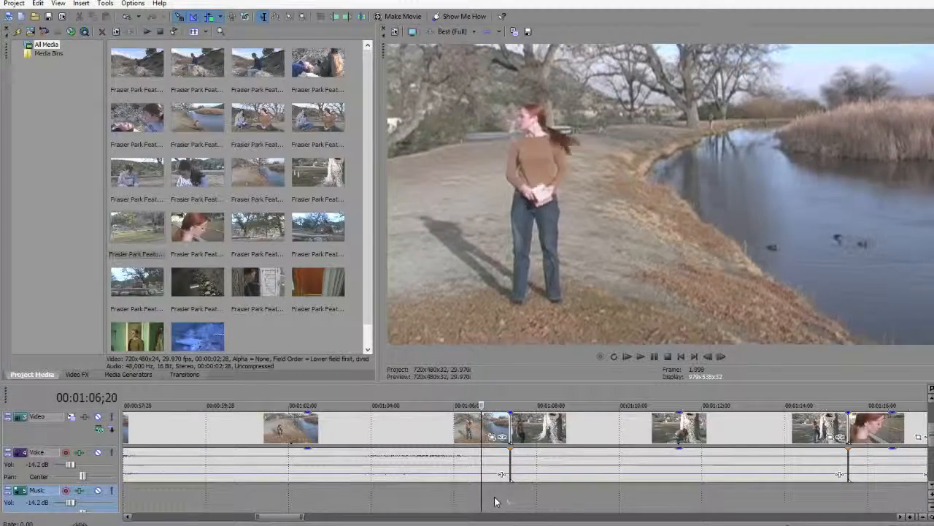
key(Left)
key(space)
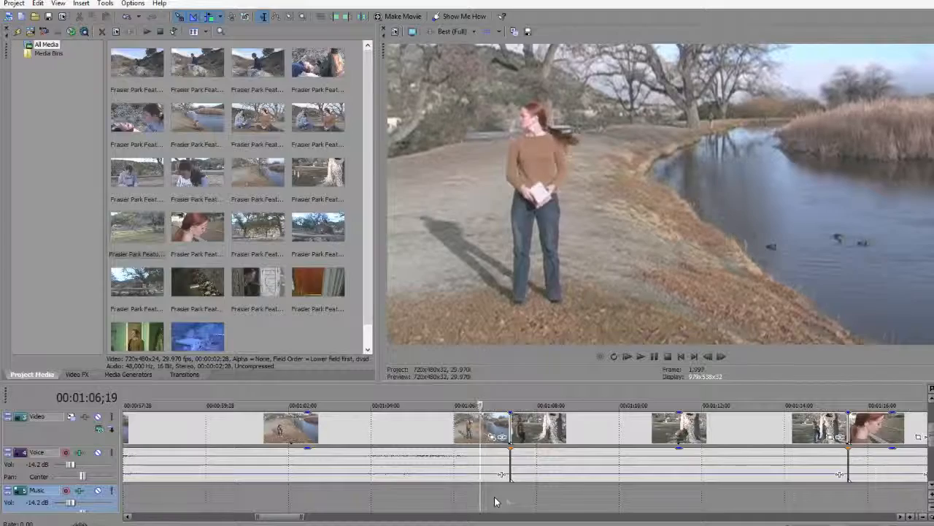
key(s)
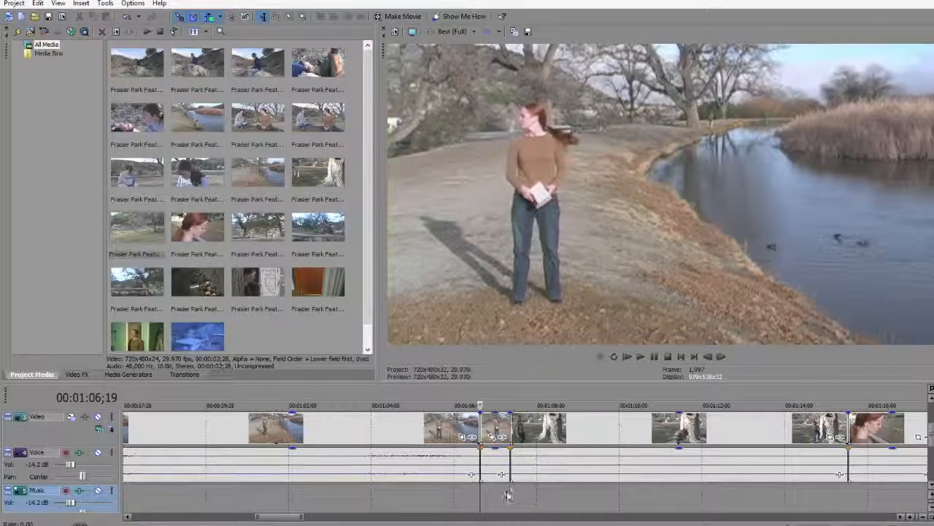
click(494, 425)
key(Delete)
Step: Play the cut from the pond to the tree shot and extend the tree shot's start by a few frames
click(407, 511)
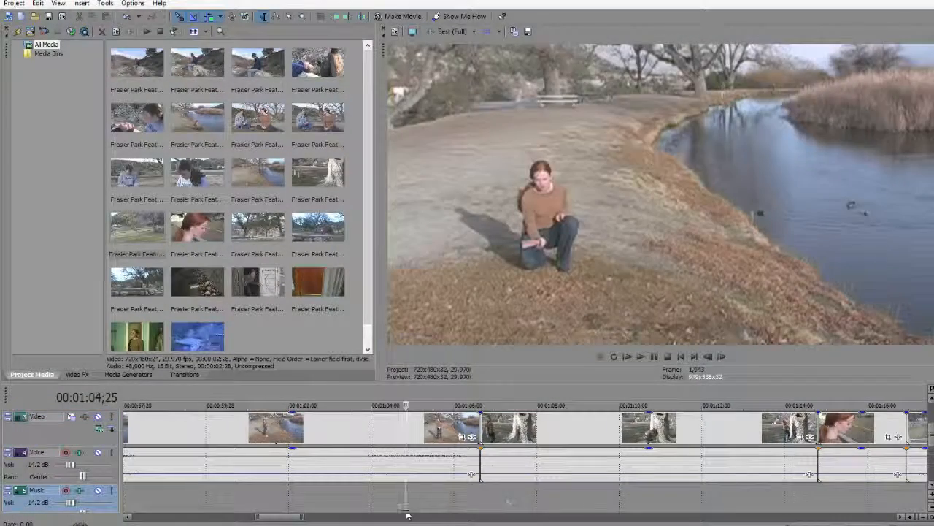
key(space)
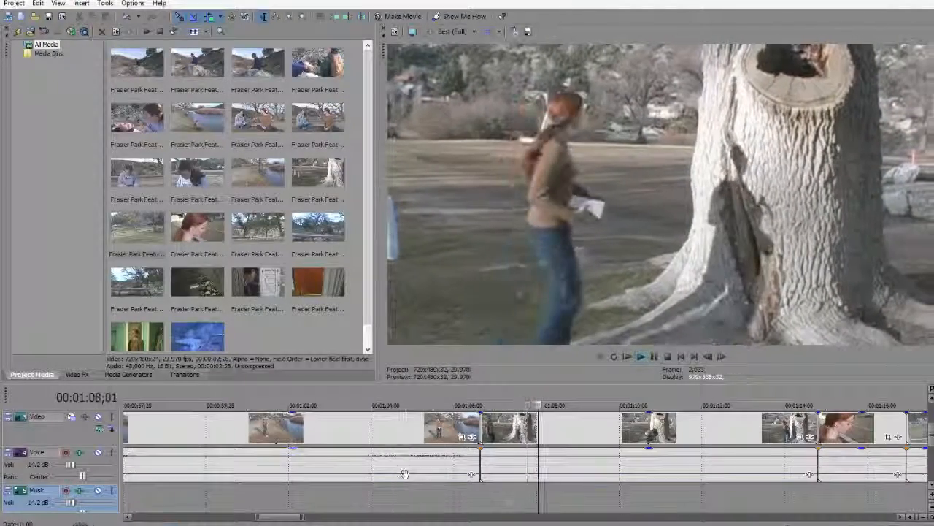
key(space)
click(486, 431)
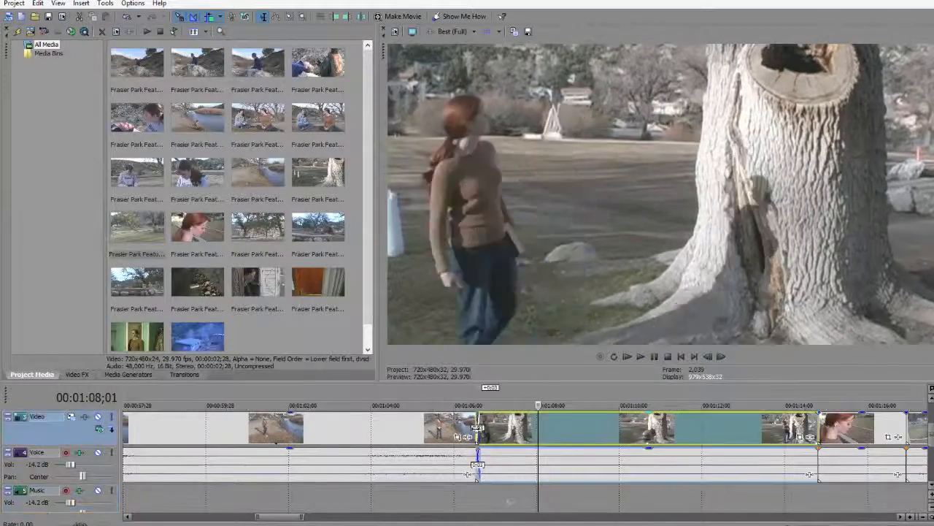
Step: Replay the pond-to-tree cut several times and play on through the girl's close-up that follows
click(420, 494)
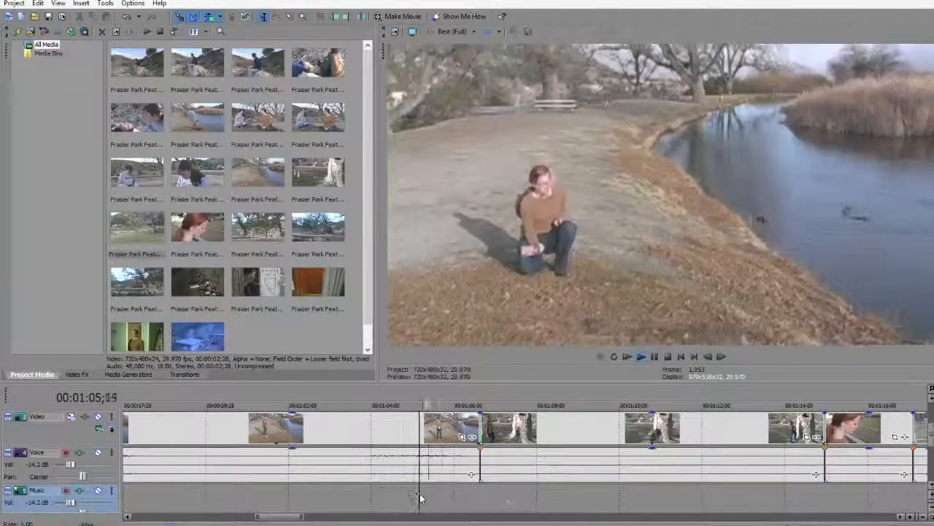
key(space)
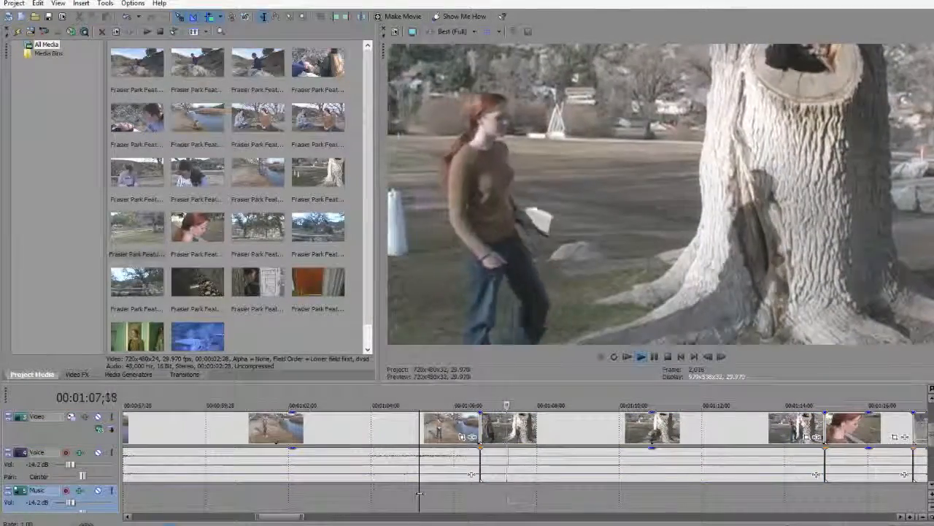
key(j)
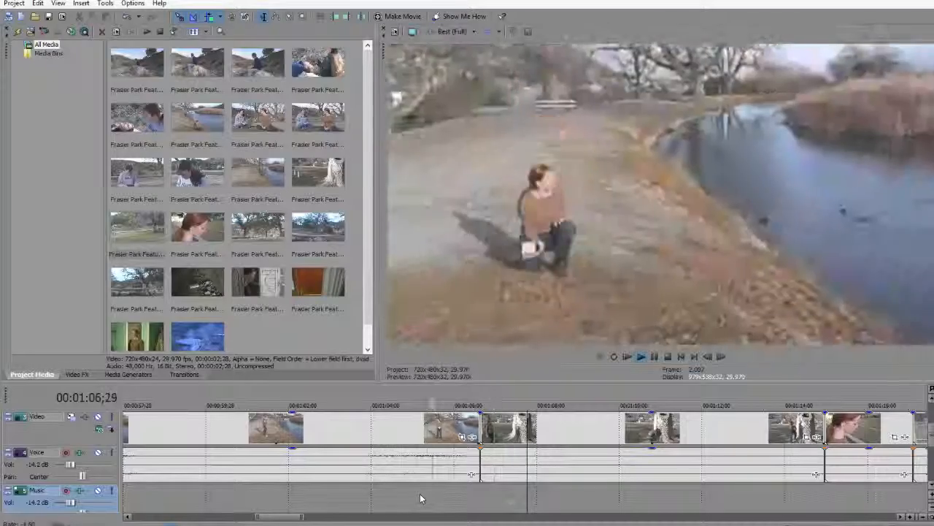
key(l)
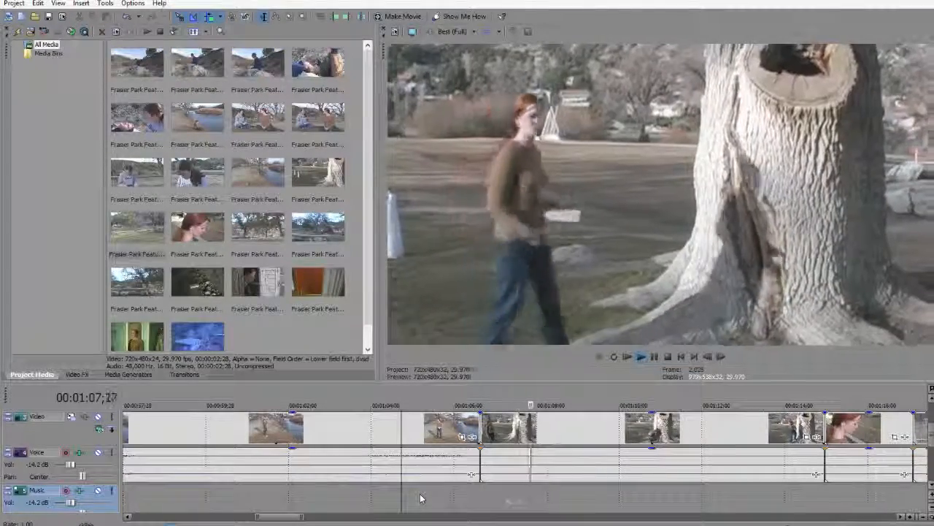
click(420, 499)
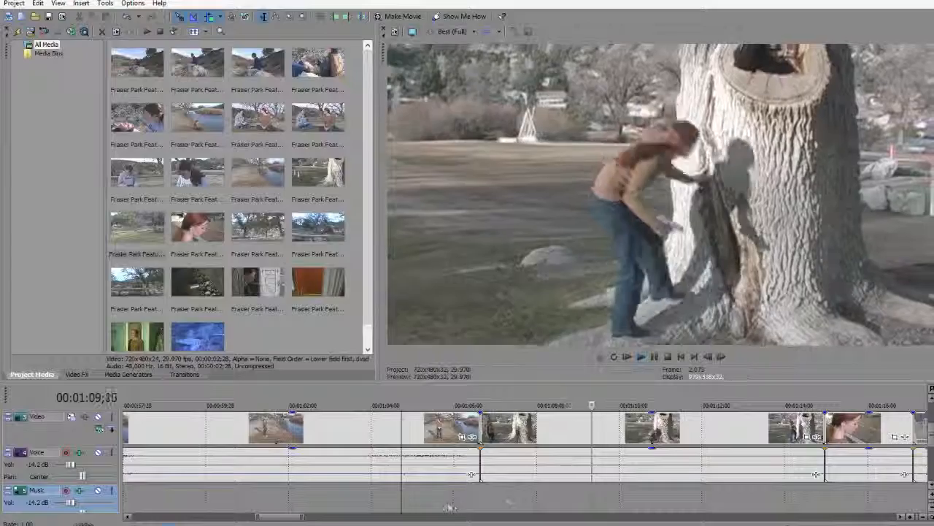
click(443, 508)
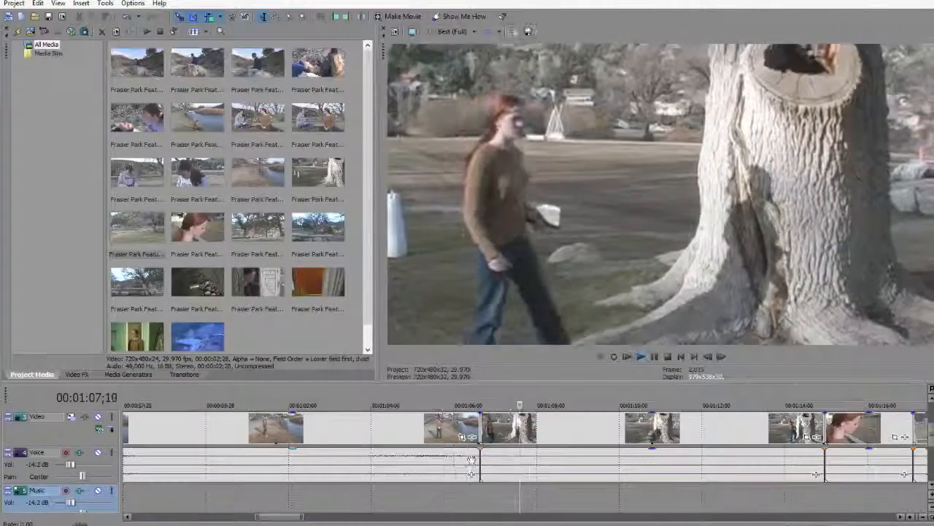
click(413, 495)
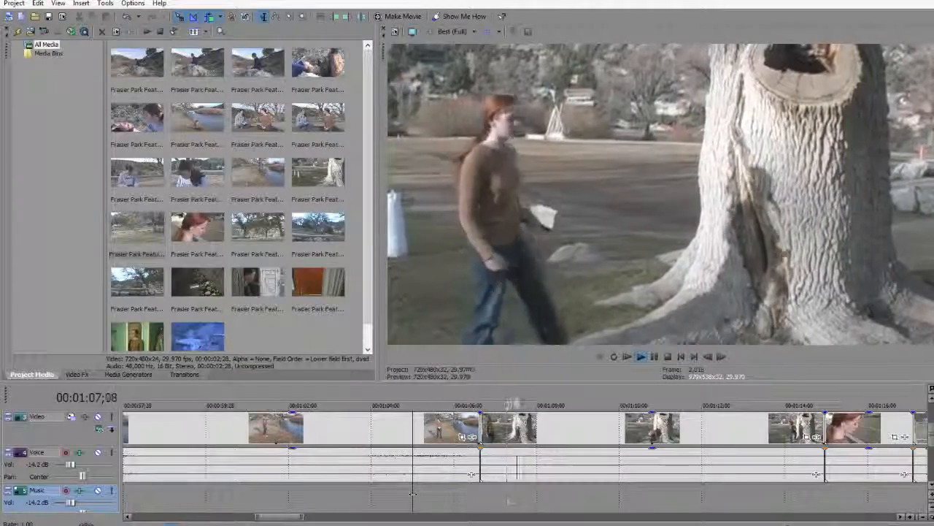
scroll(609, 500, down, 3)
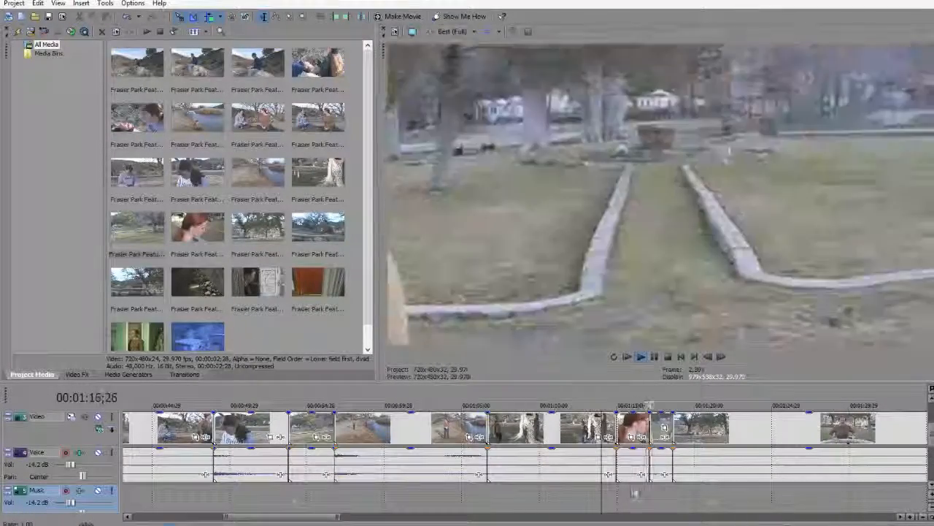
Step: Try to shorten the girl's close-up by splitting off its first few frames after the tree shot and deleting them
click(622, 493)
key(space)
scroll(624, 494, up, 3)
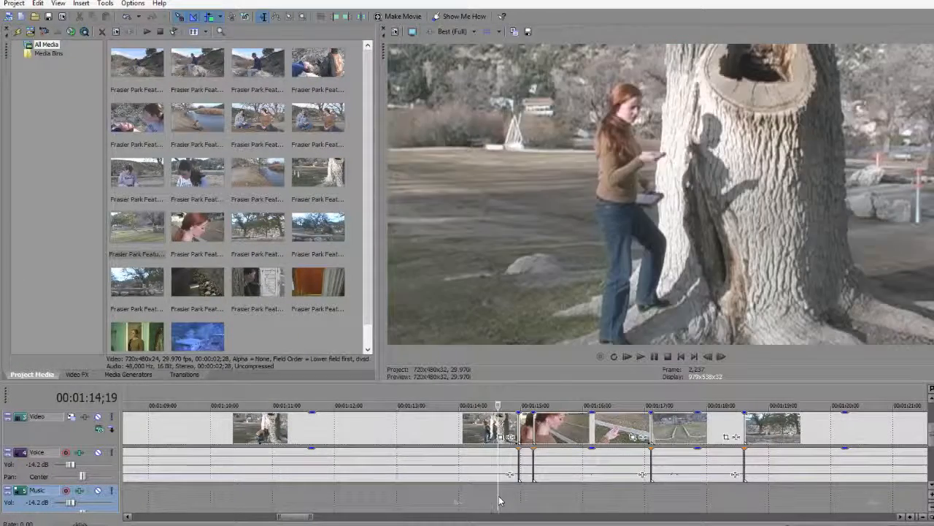
key(space)
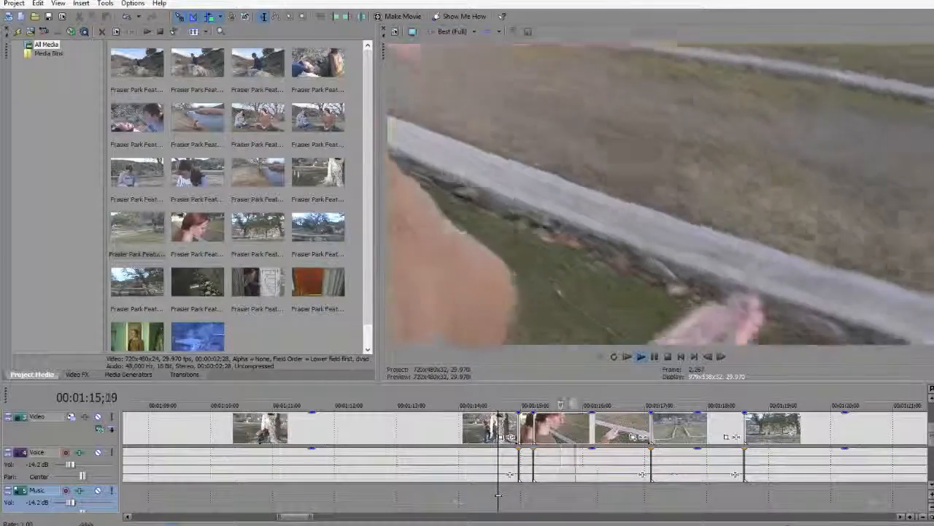
key(space)
click(530, 430)
key(Delete)
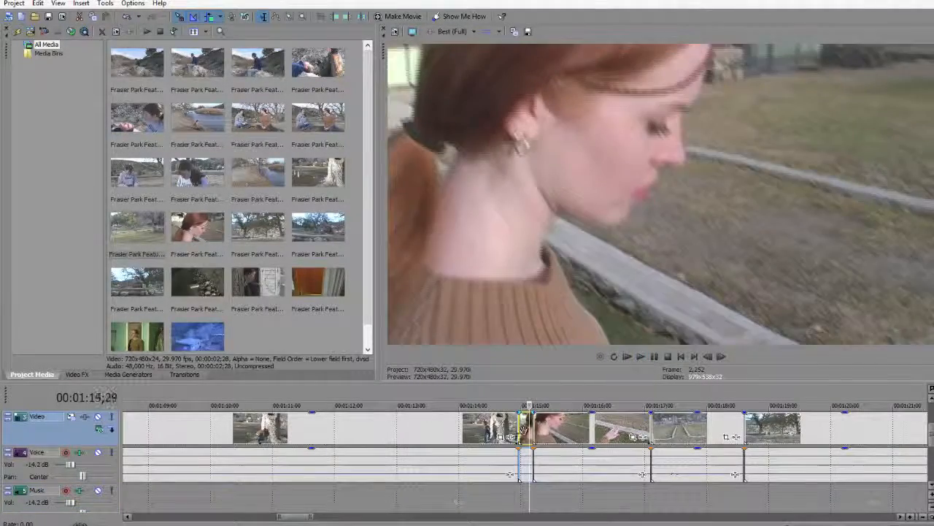
Step: Play the shortened cut from the tree shot into the close-up and undo the deletion and the split
click(475, 499)
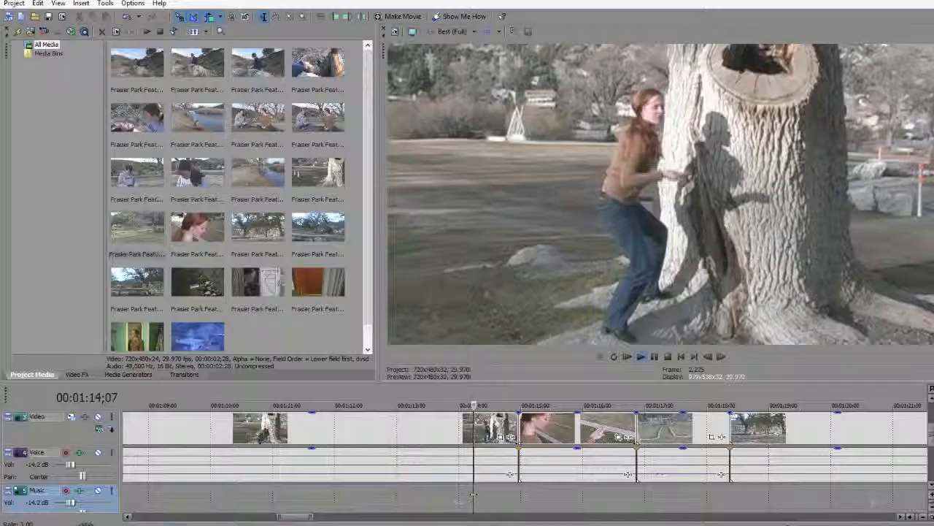
key(space)
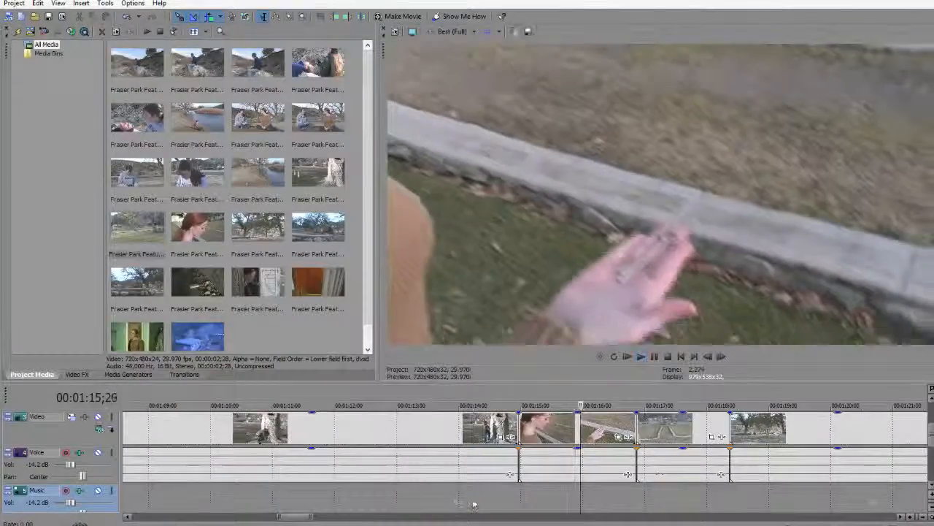
key(ctrl+z)
Step: Review the cut from the tree shot and trim the start of the girl's close-up to 00:01:15;01, closing the gap
click(467, 508)
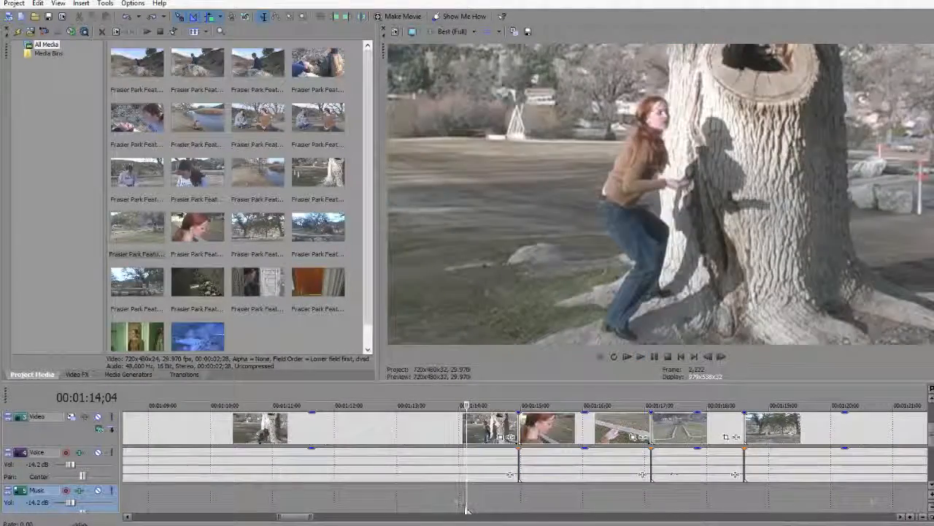
key(space)
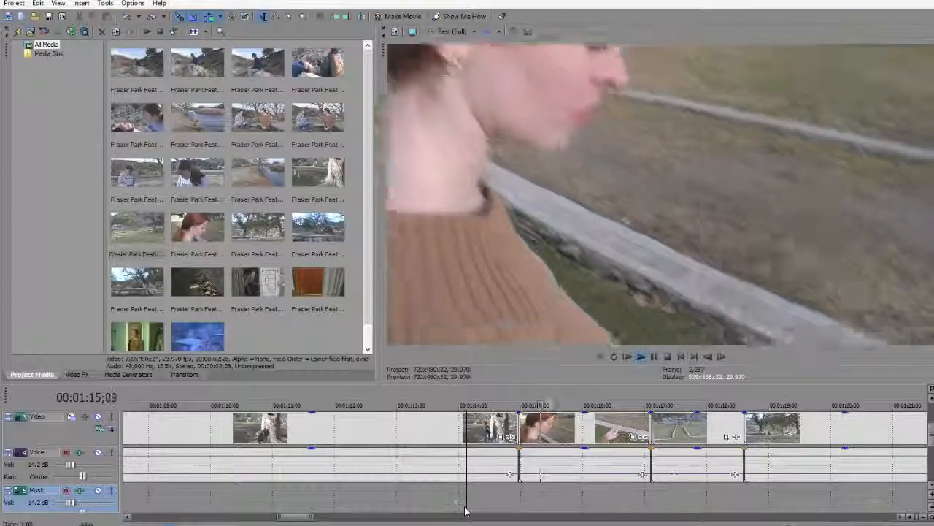
key(k)
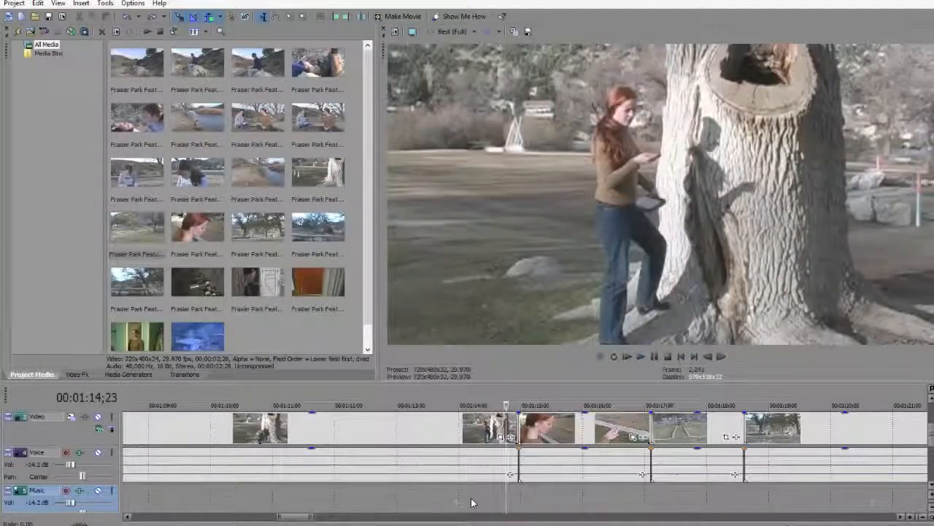
key(l)
key(k)
key(j)
key(k)
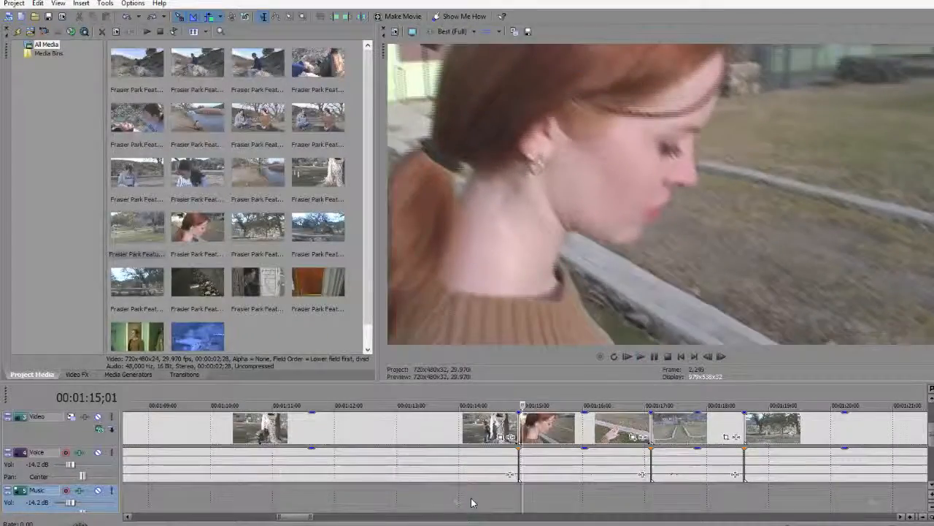
drag(519, 424, 524, 425)
Step: Play forward and backward across the trimmed cut from the tree shot to the girl's close-up to check the match
click(493, 493)
key(l)
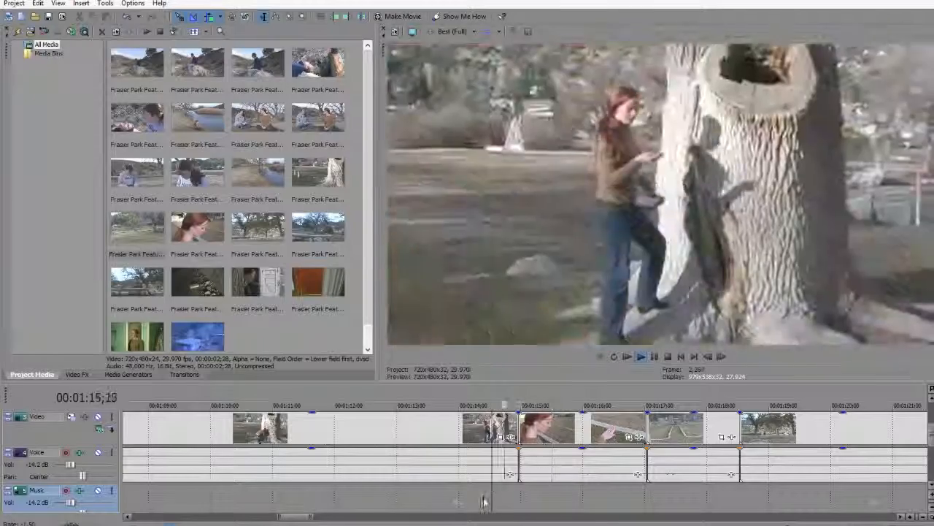
key(k)
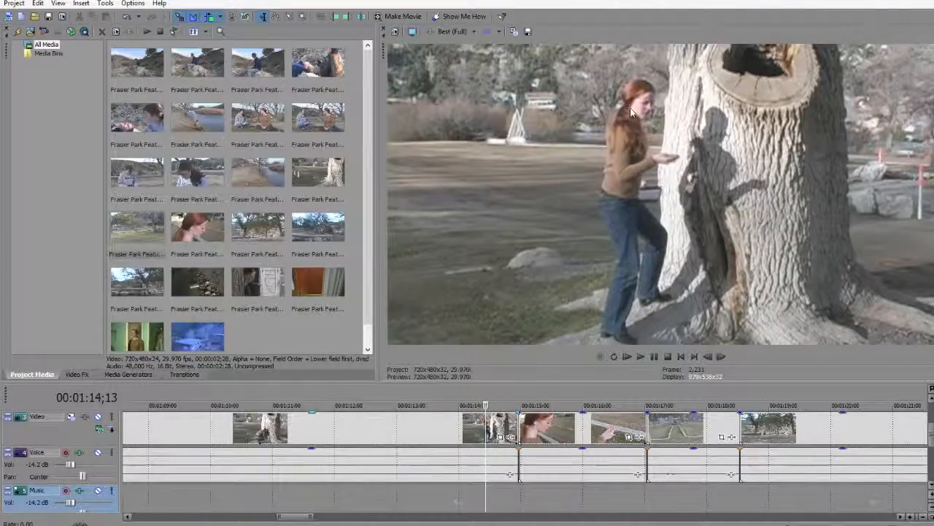
key(l)
key(l)
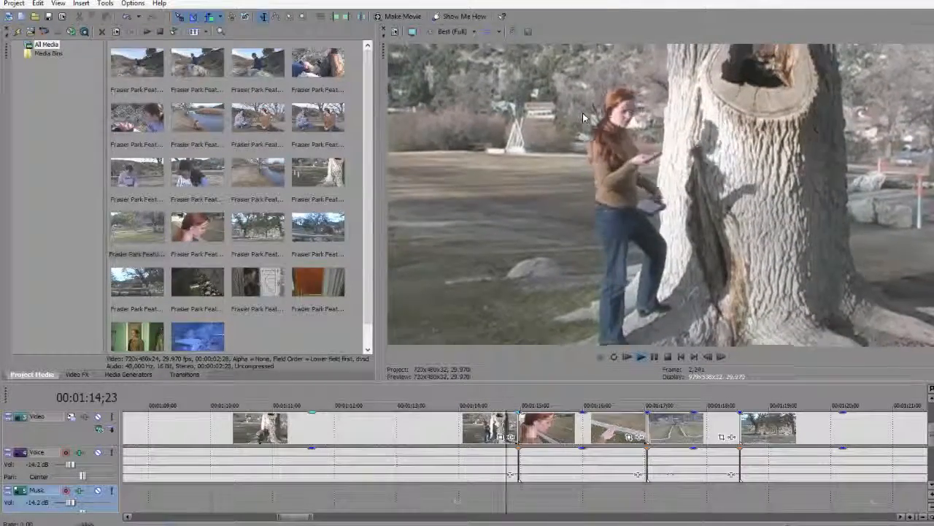
key(j)
key(k)
key(l)
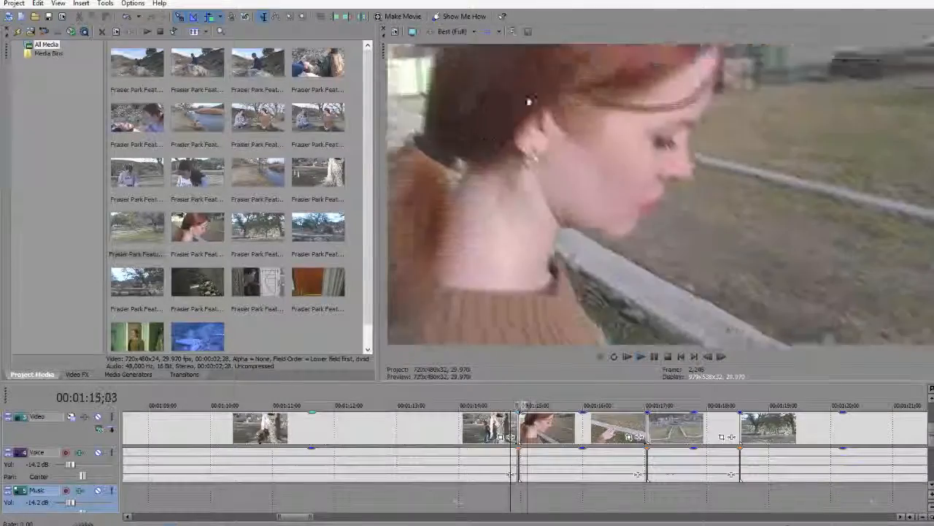
Step: Recheck the cut from the tree shot in both directions and restore about four frames at the start of the girl's close-up, rippling the following clips
key(j)
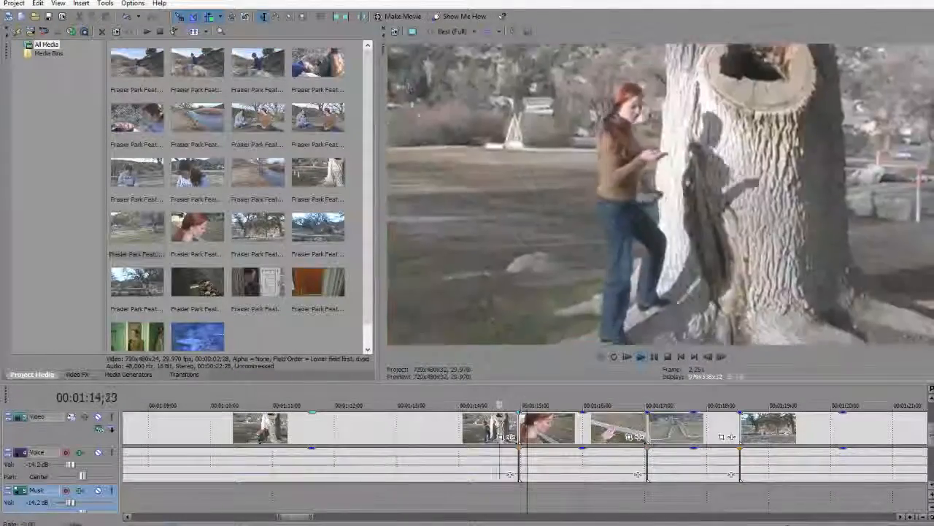
key(l)
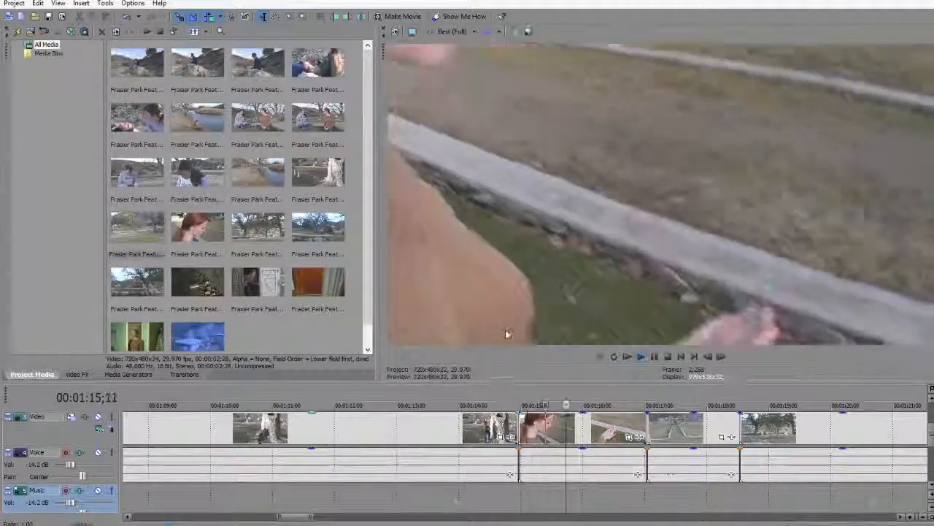
key(j)
key(l)
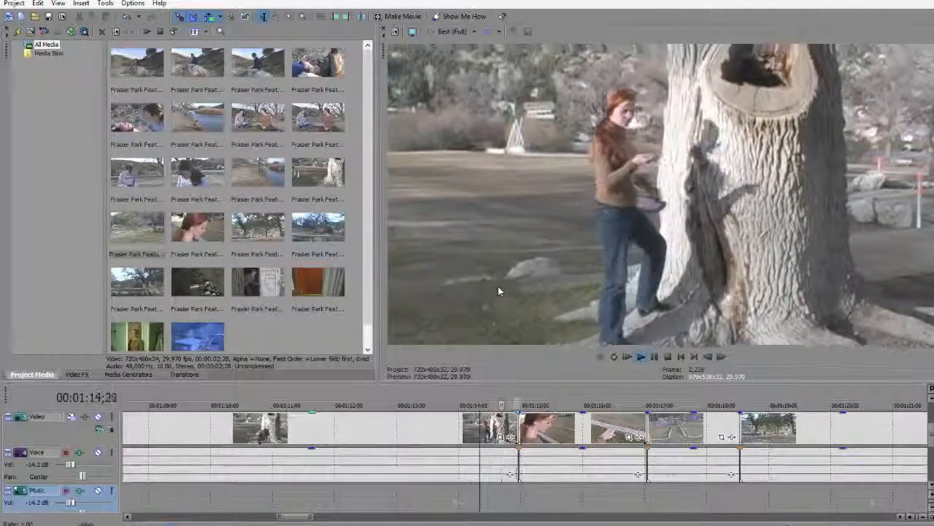
key(k)
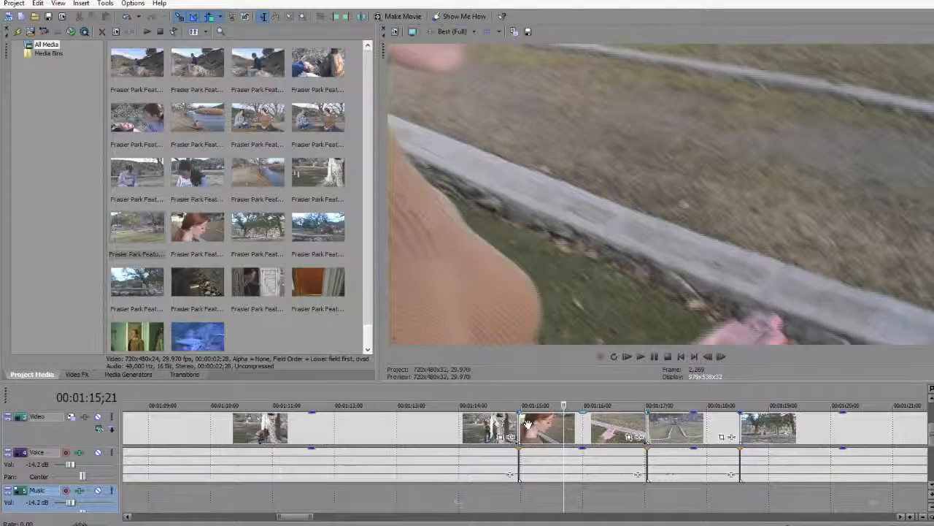
double_click(517, 435)
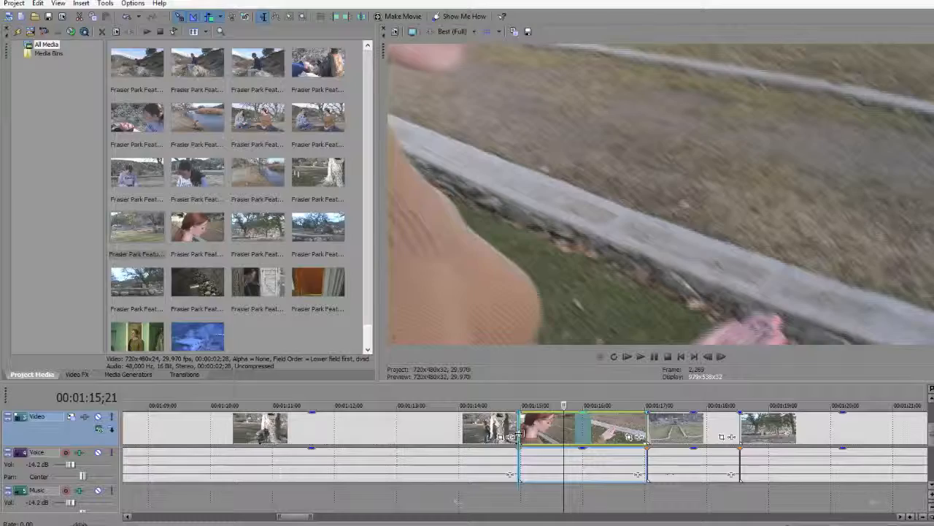
drag(519, 434, 508, 460)
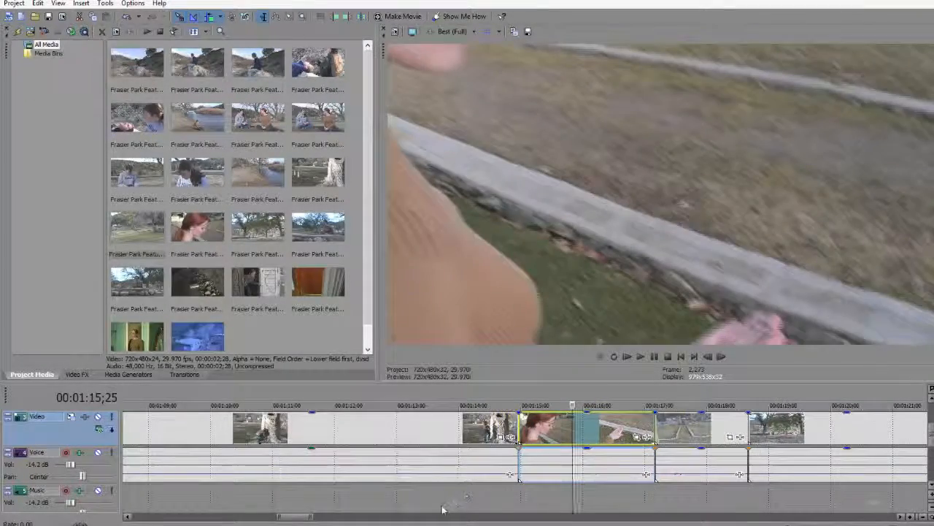
click(442, 508)
key(space)
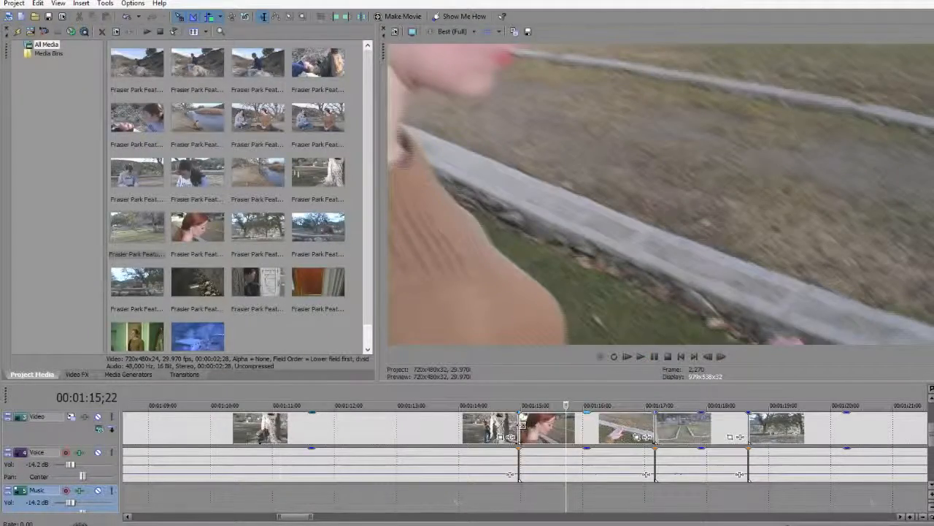
Step: Extend the start of the girl's close-up earlier by about seven more frames and play the cut from the tree shot again
drag(522, 424, 508, 427)
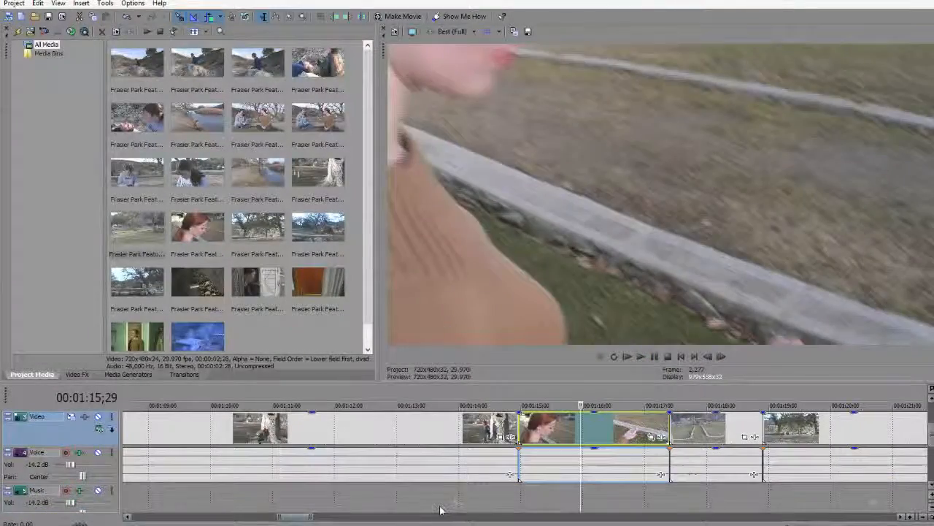
click(440, 510)
key(space)
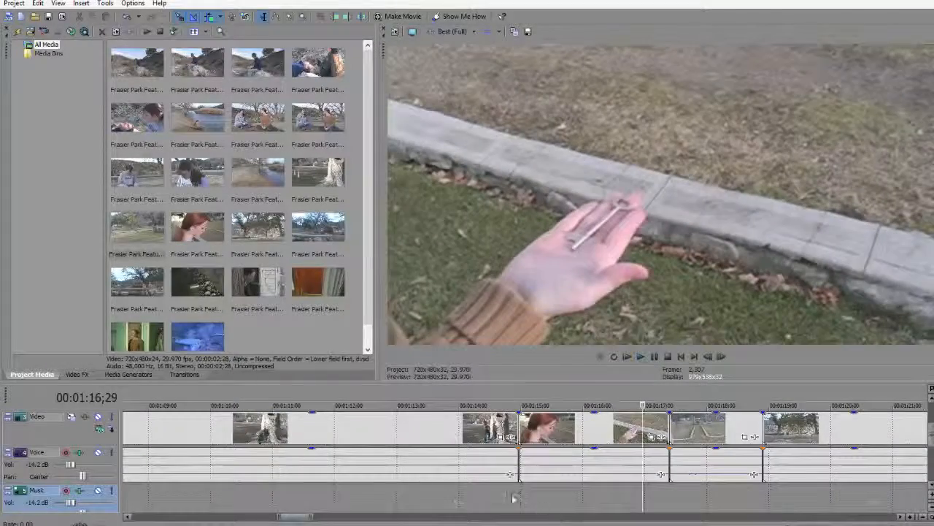
key(space)
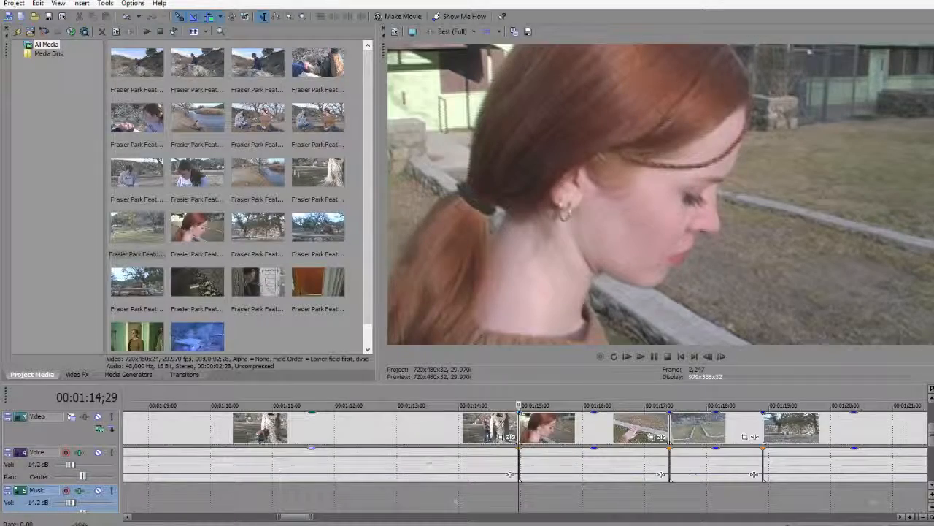
Step: Play from the tree shot through the girl's close-up and the curb path shot into the stone wall shot, examining the cuts
click(434, 496)
key(space)
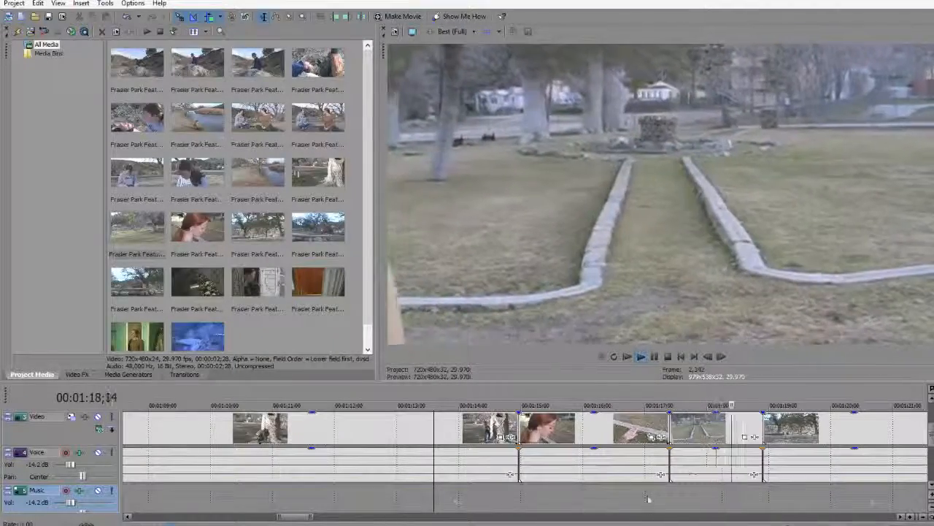
click(591, 504)
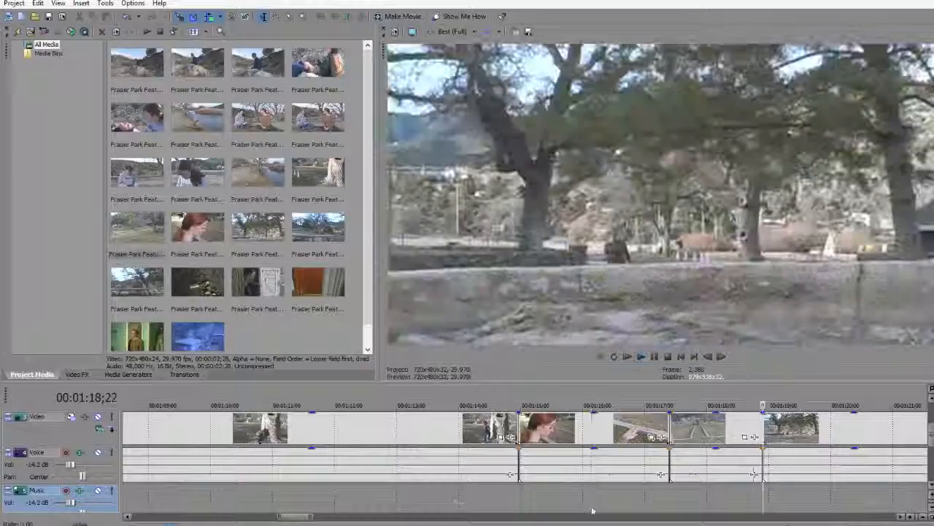
click(500, 494)
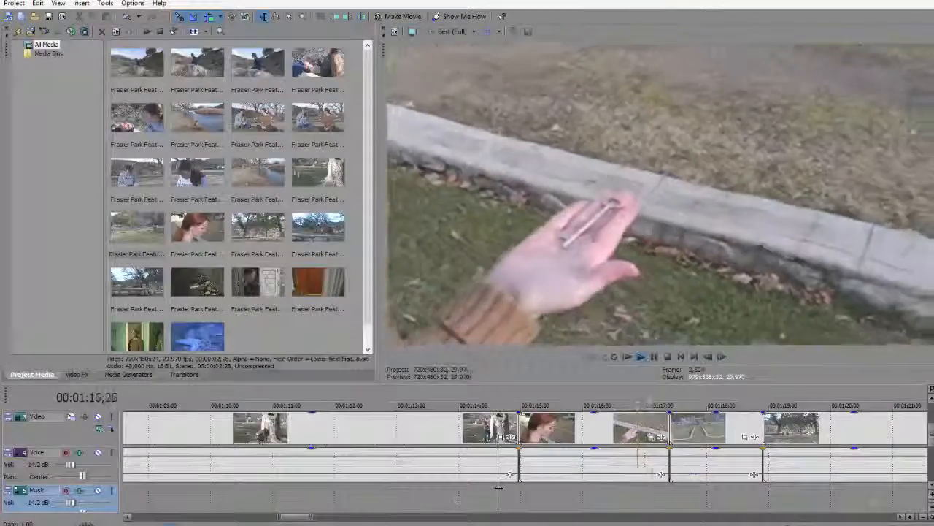
key(Return)
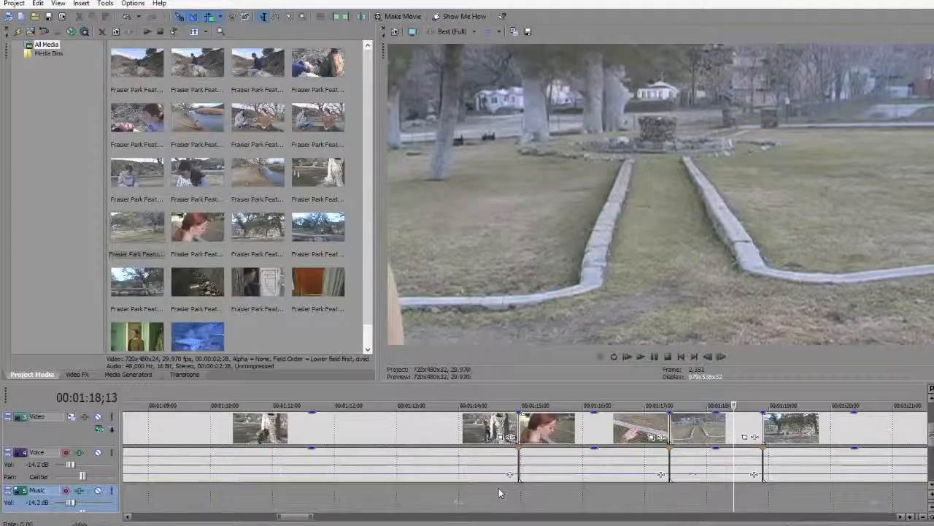
key(space)
scroll(500, 493, down, 3)
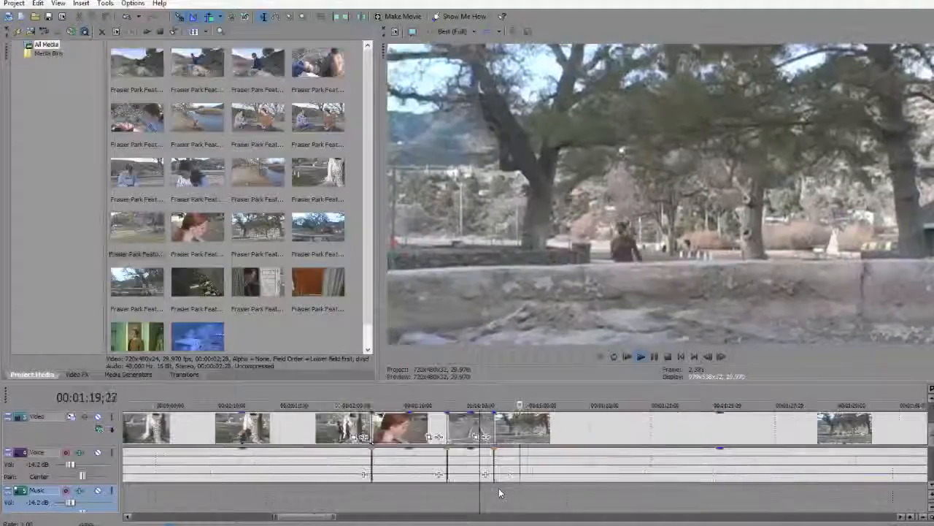
scroll(498, 492, down, 2)
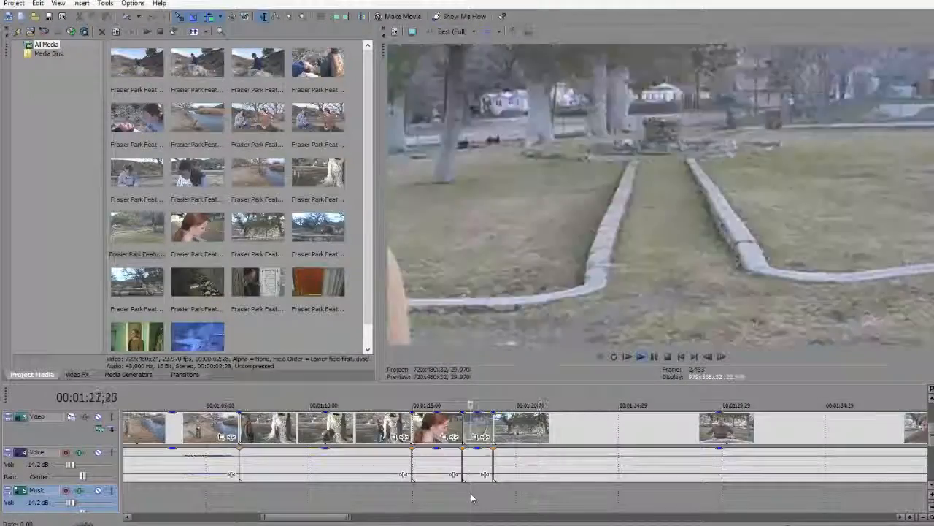
click(471, 493)
key(Return)
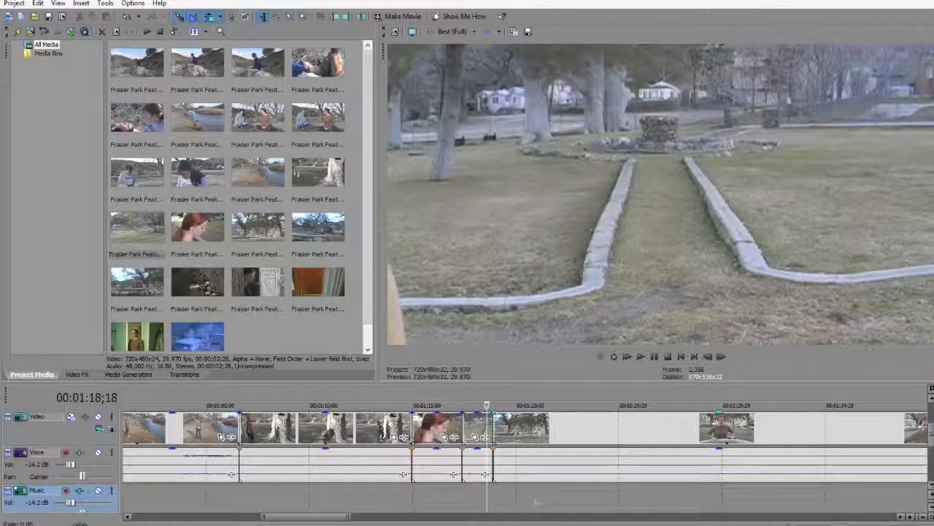
key(space)
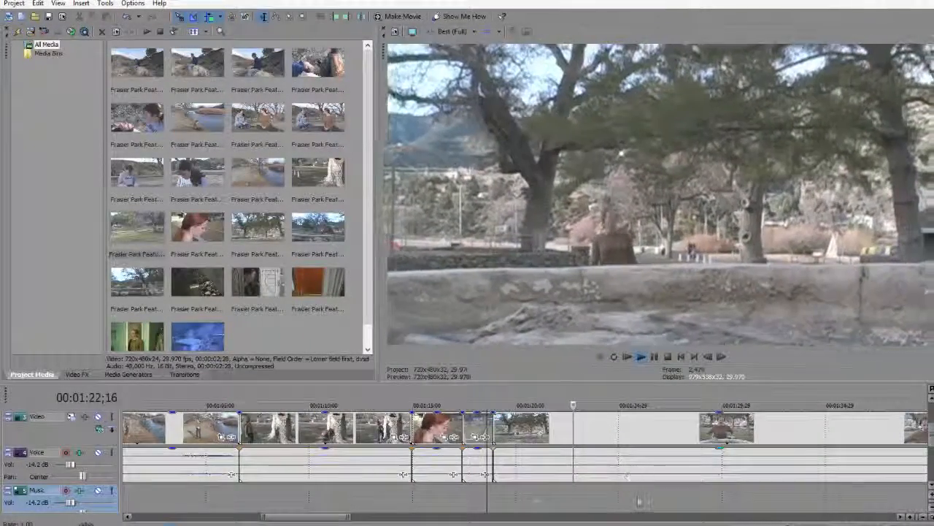
Step: Cut the section from 00:01:25;25 to 00:01:30;21 out of the stone basin shot and close the gap
scroll(635, 493, down, 4)
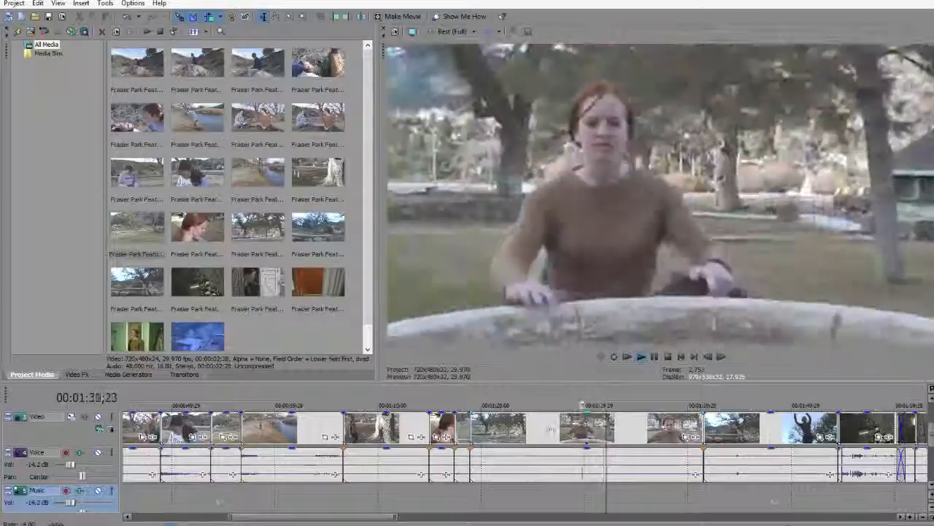
key(k)
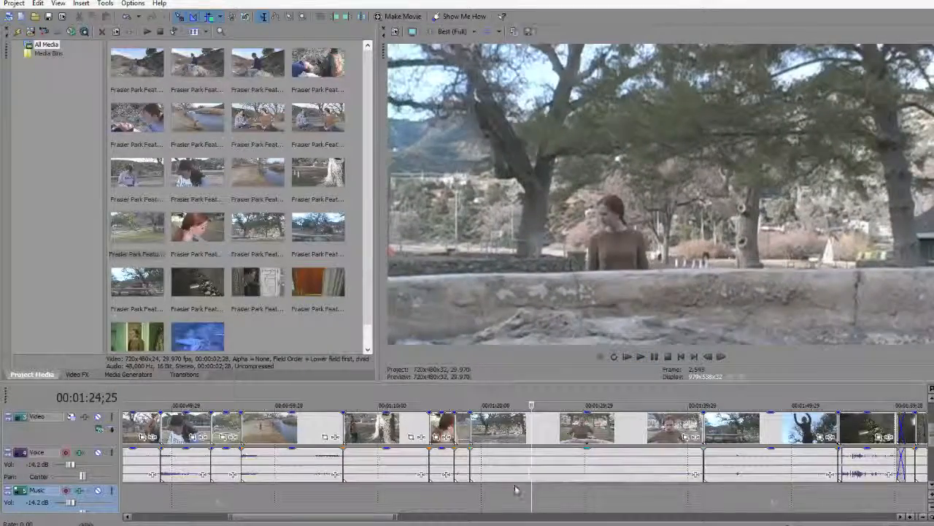
key(l)
key(k)
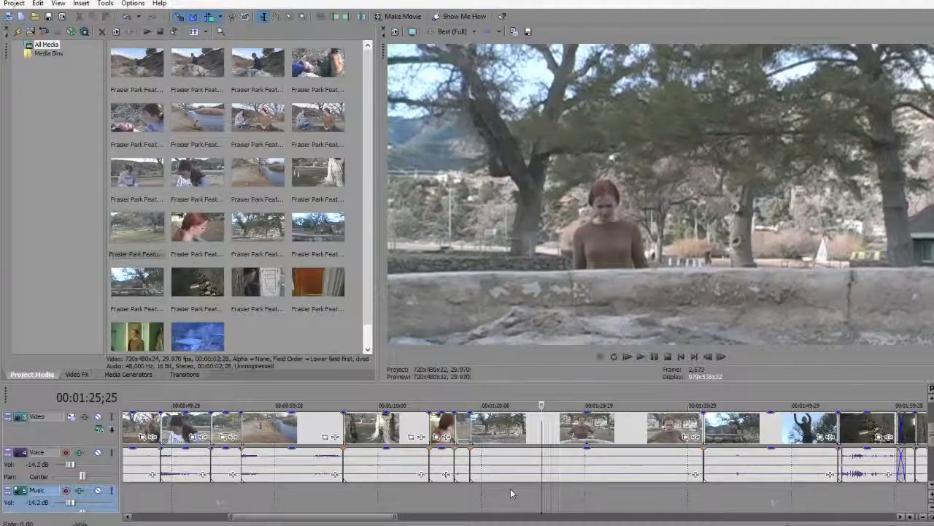
key(s)
key(l)
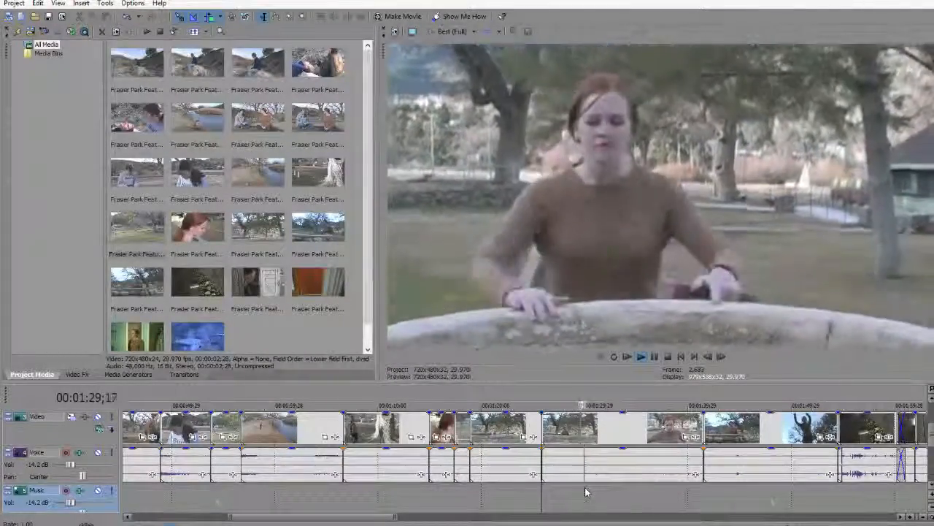
key(Return)
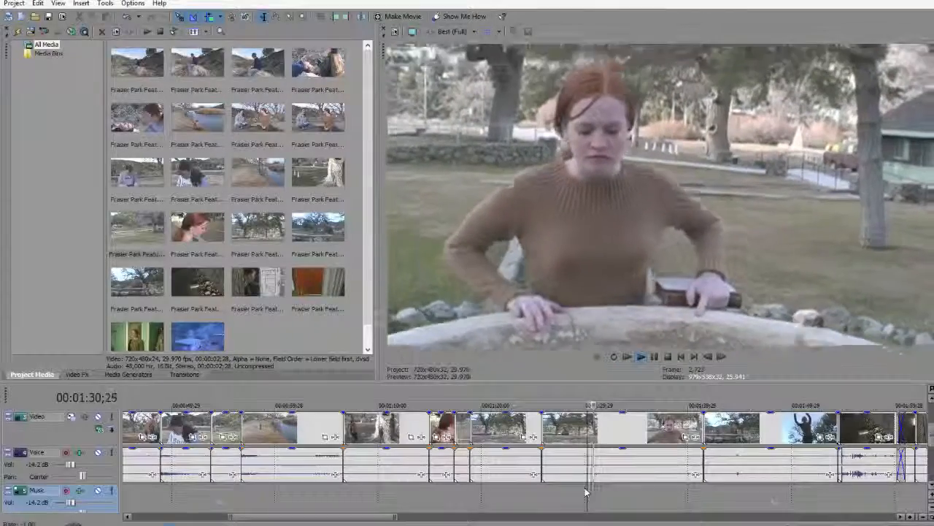
key(Return)
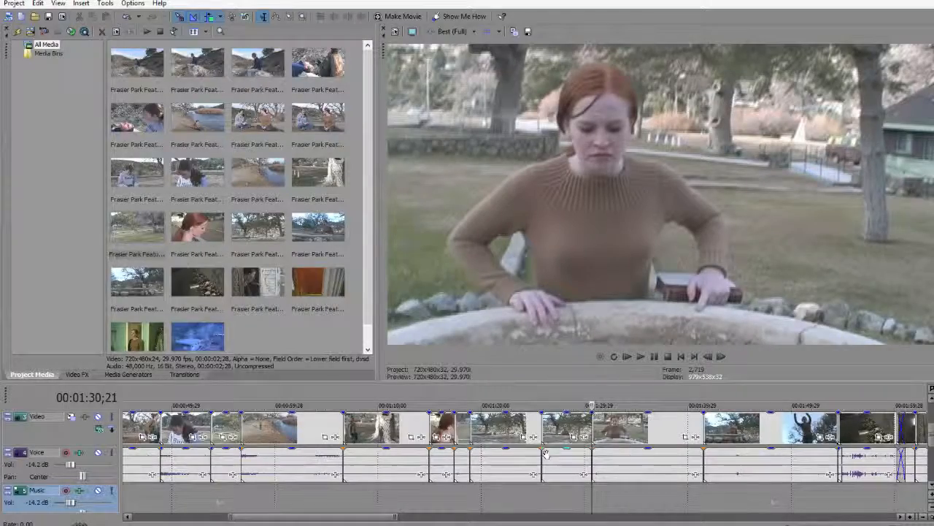
click(558, 426)
key(Delete)
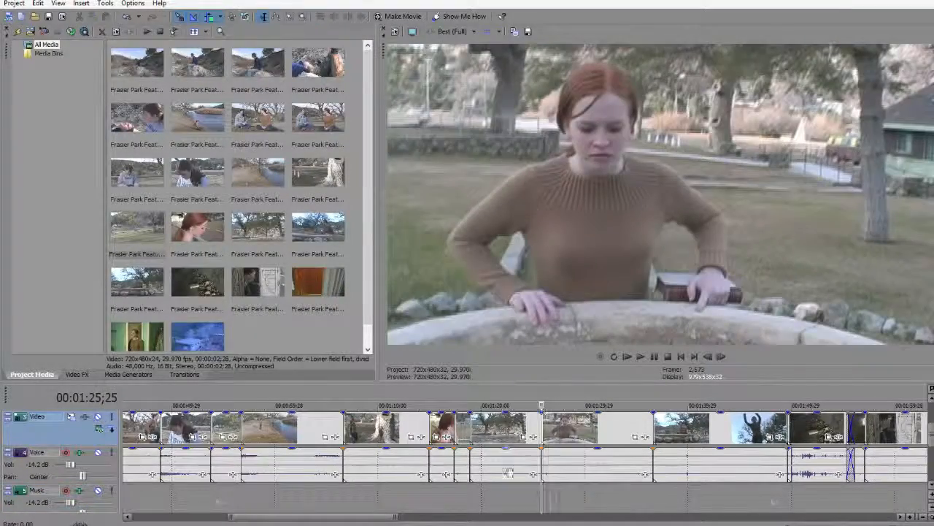
Step: Review the new cut and trim the end of the wide stone basin shot back to 00:01:25;15, closing the gap
click(499, 499)
key(space)
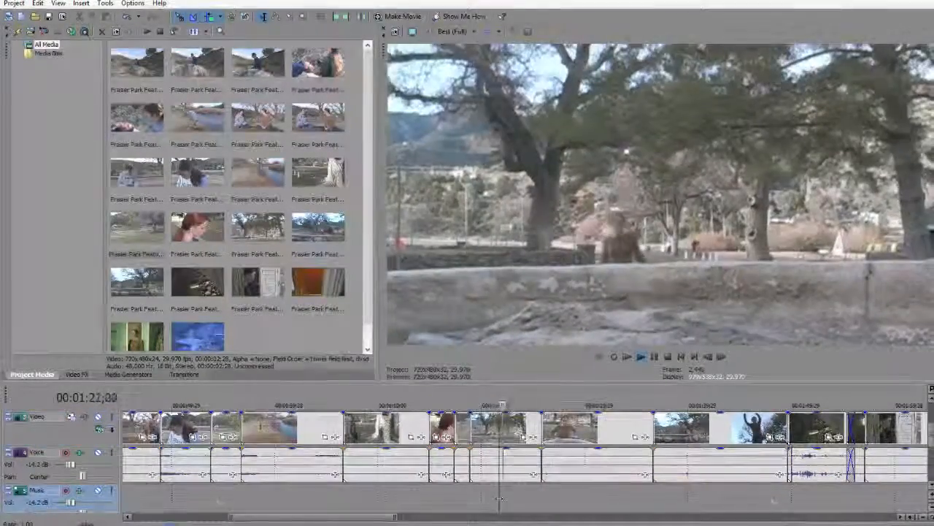
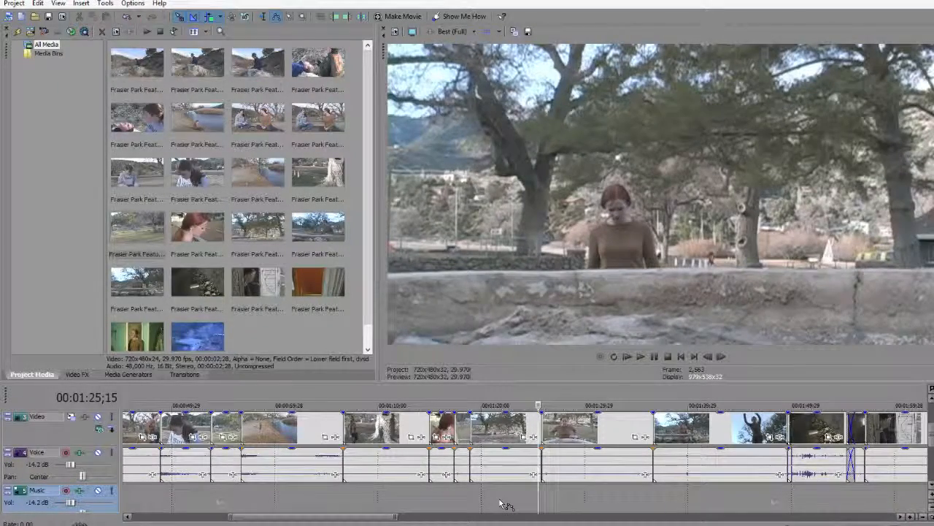
scroll(504, 504, up, 5)
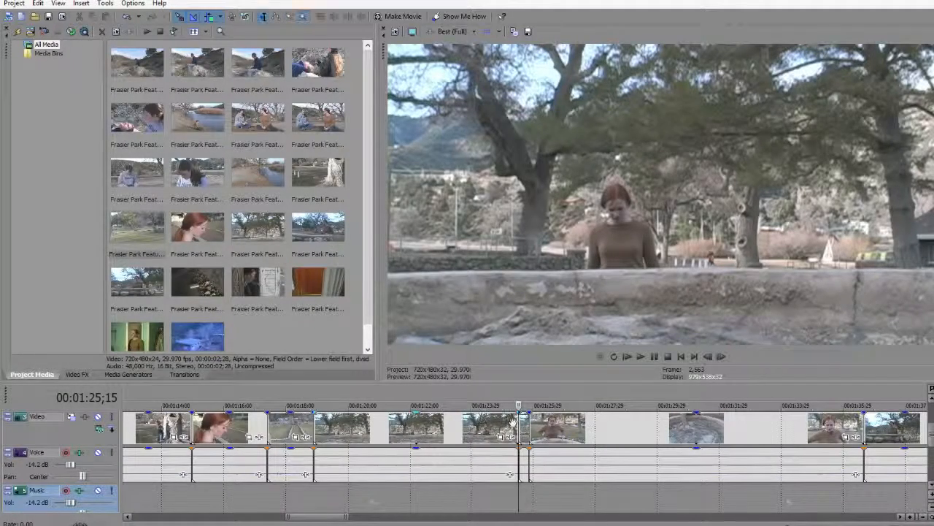
click(524, 429)
key(Delete)
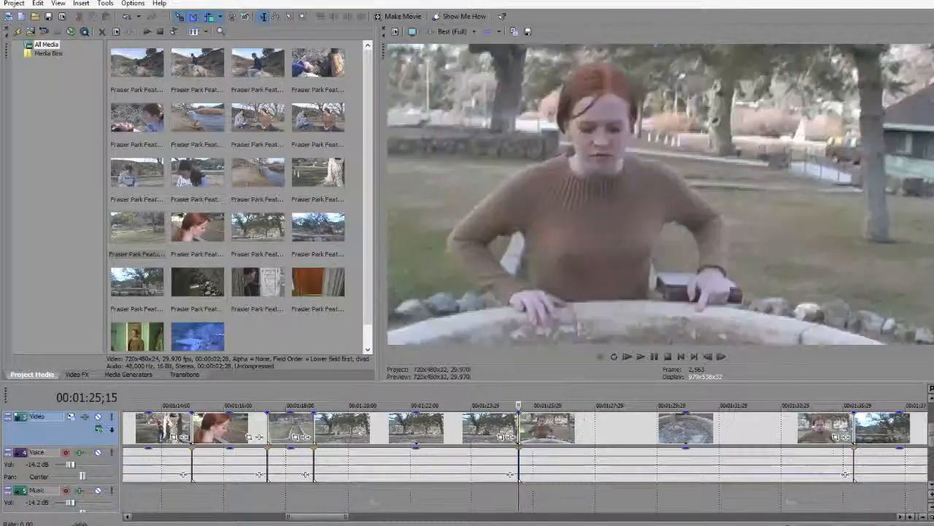
key(space)
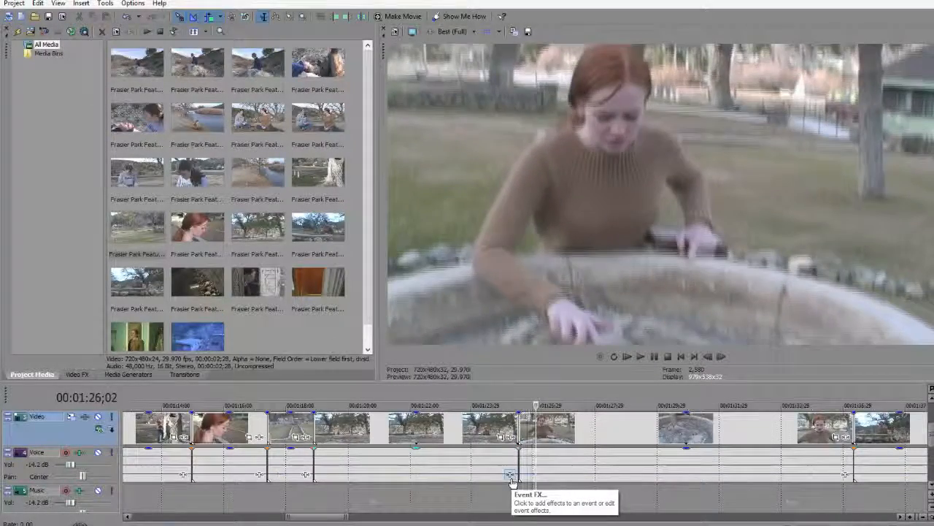
Step: Split the shot of the girl leaning over the basin at 00:01:26;07 and ripple-delete the piece before the split
key(Return)
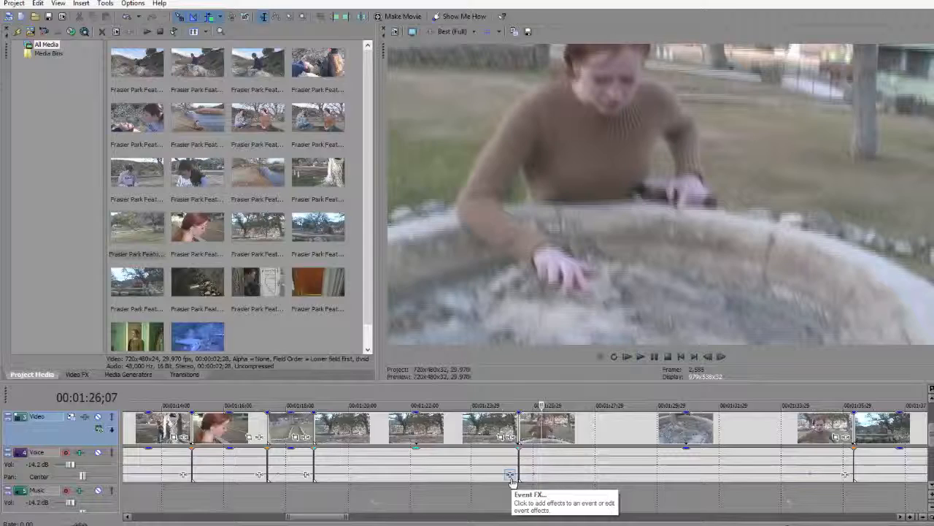
key(s)
click(532, 433)
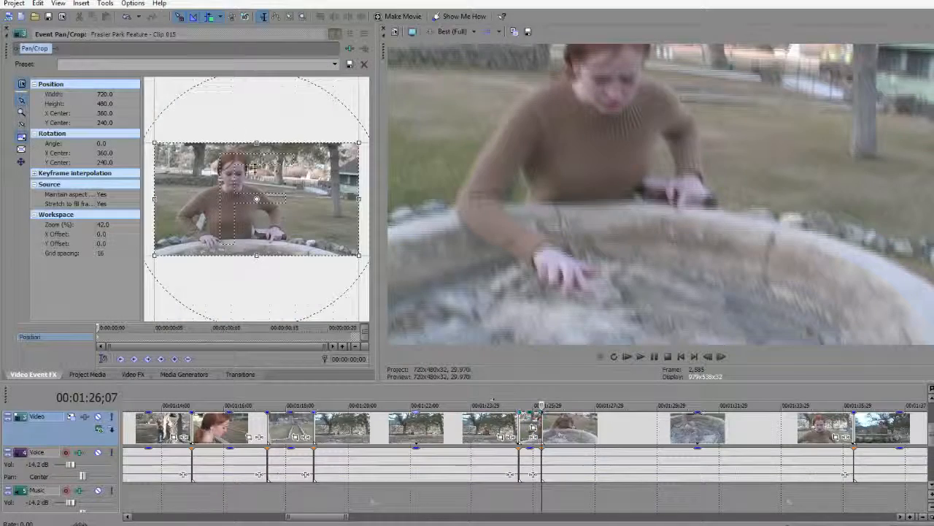
click(7, 32)
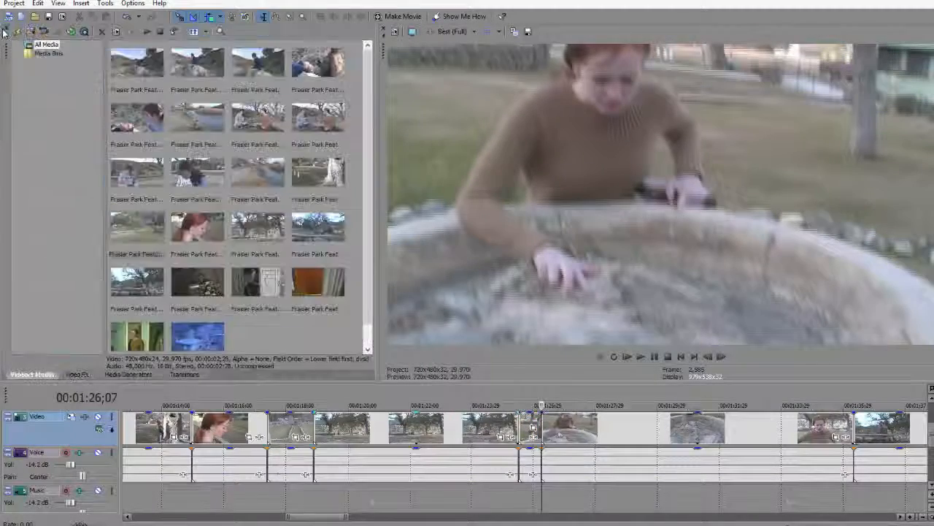
click(527, 430)
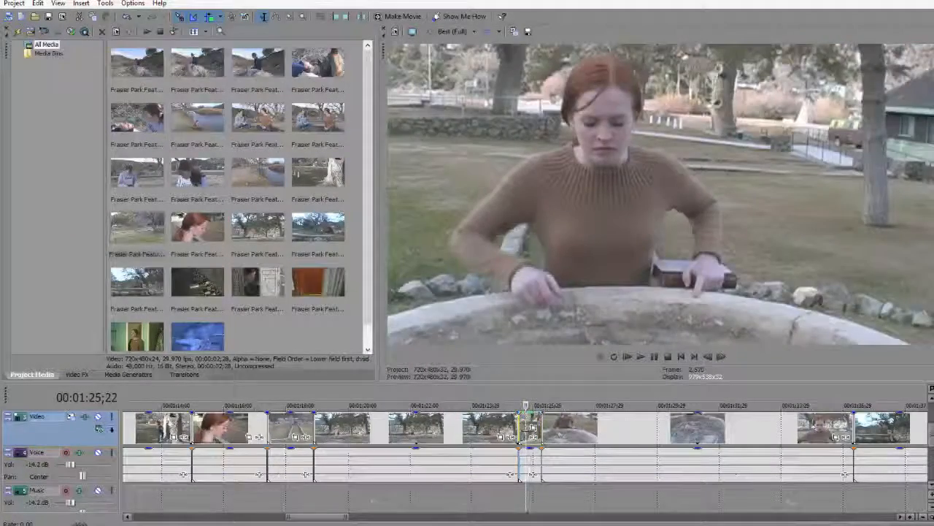
key(Delete)
click(471, 482)
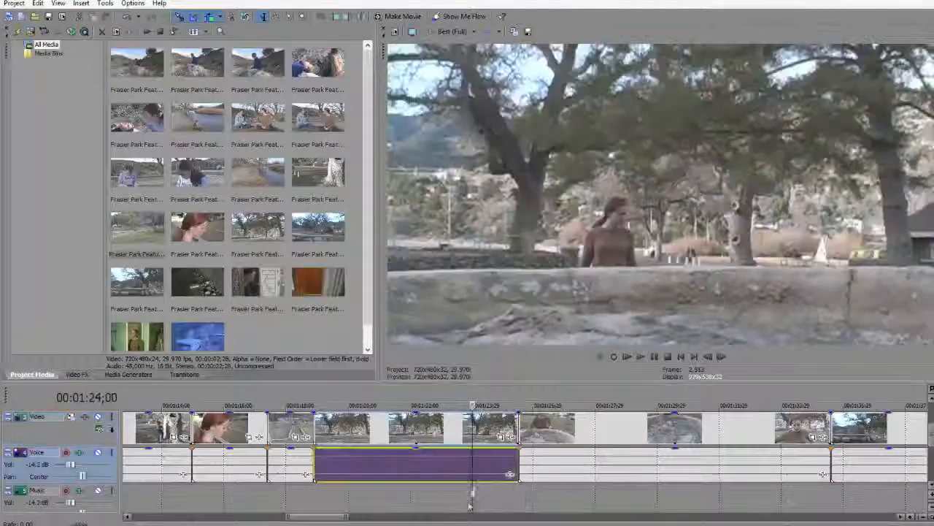
Step: Review the cut from the stone wall shot into the basin close-up back and forth, checking where the hand movement should start
click(466, 502)
key(space)
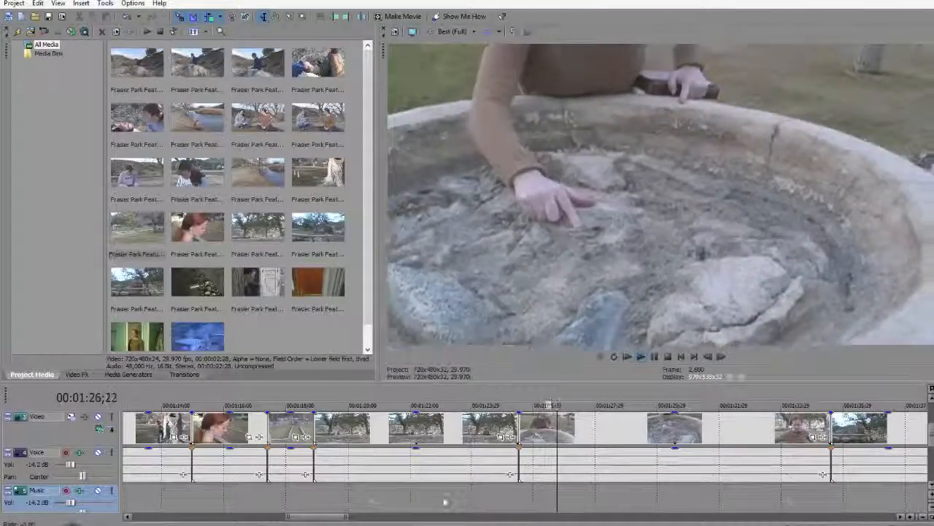
key(j)
key(j)
key(l)
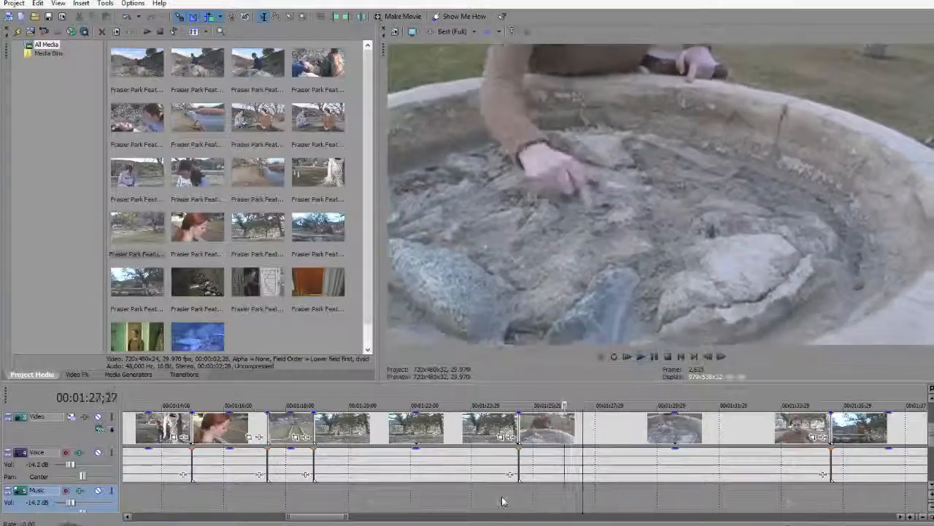
key(j)
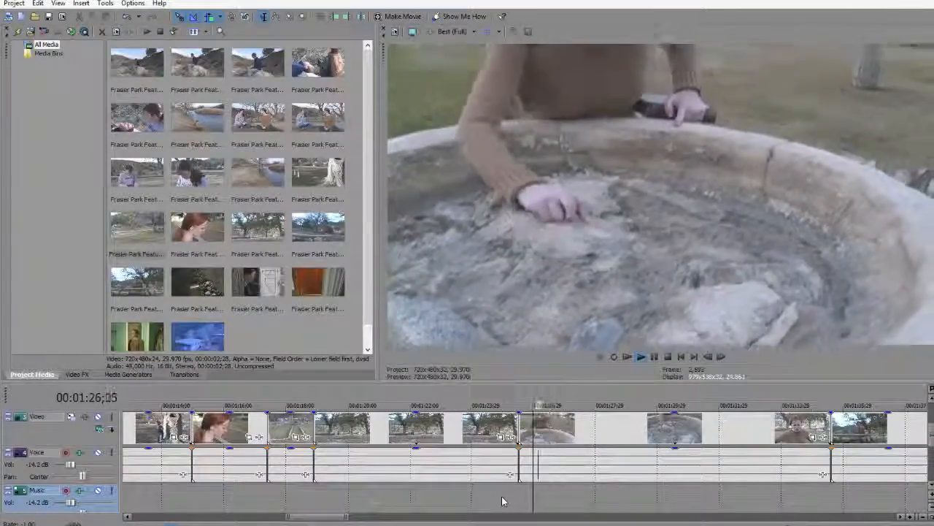
key(l)
key(j)
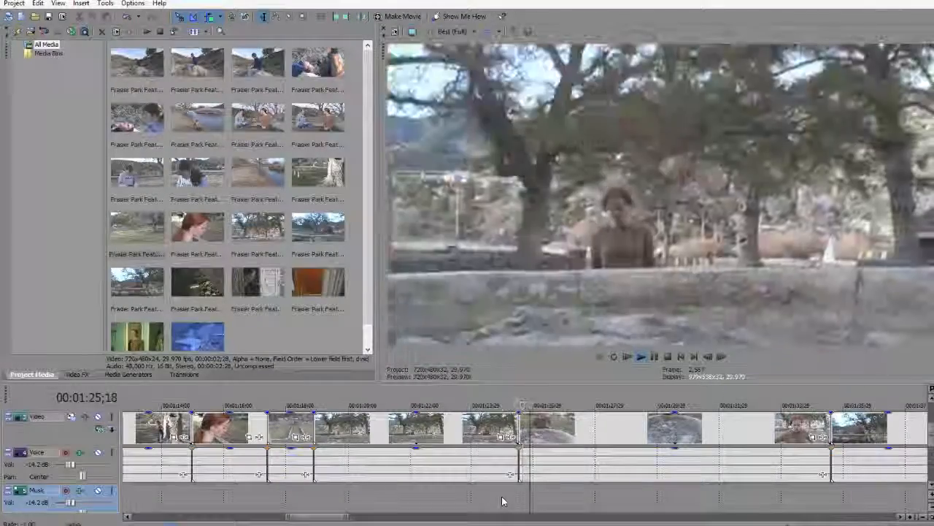
key(k)
key(space)
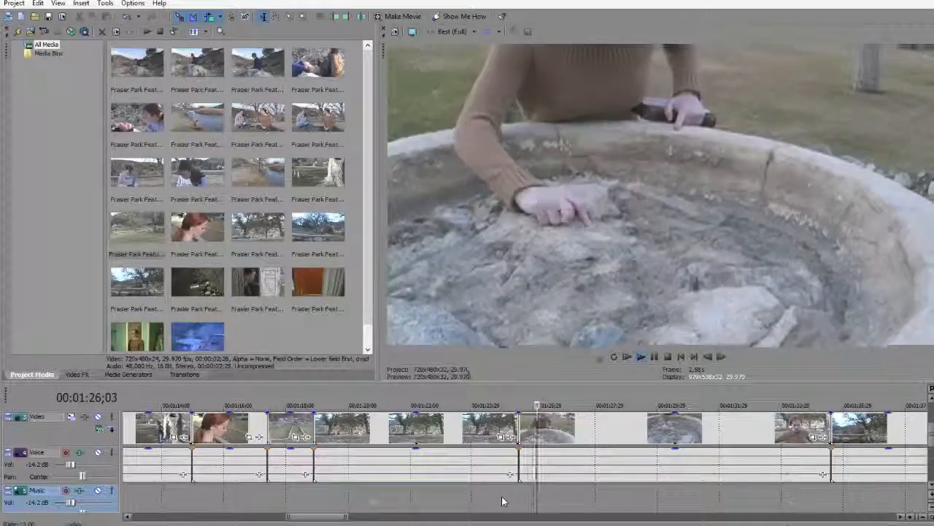
key(l)
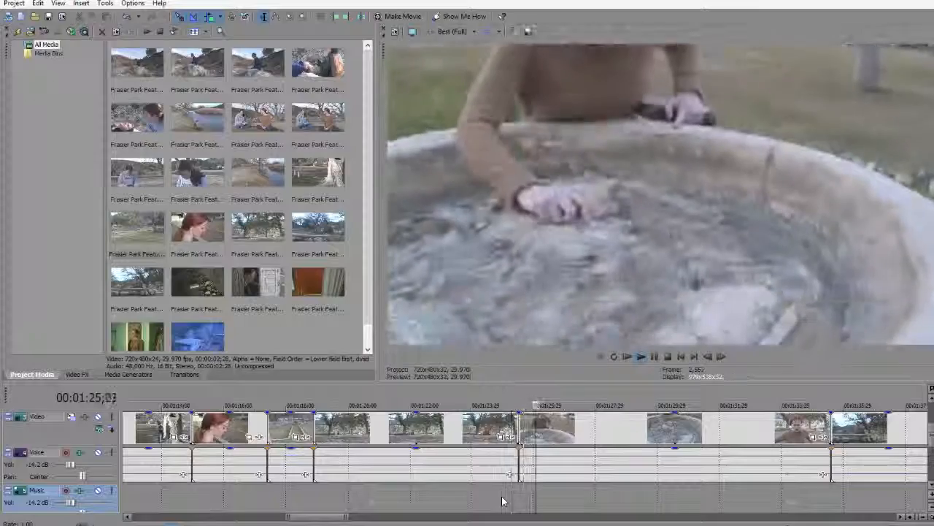
key(k)
key(j)
key(l)
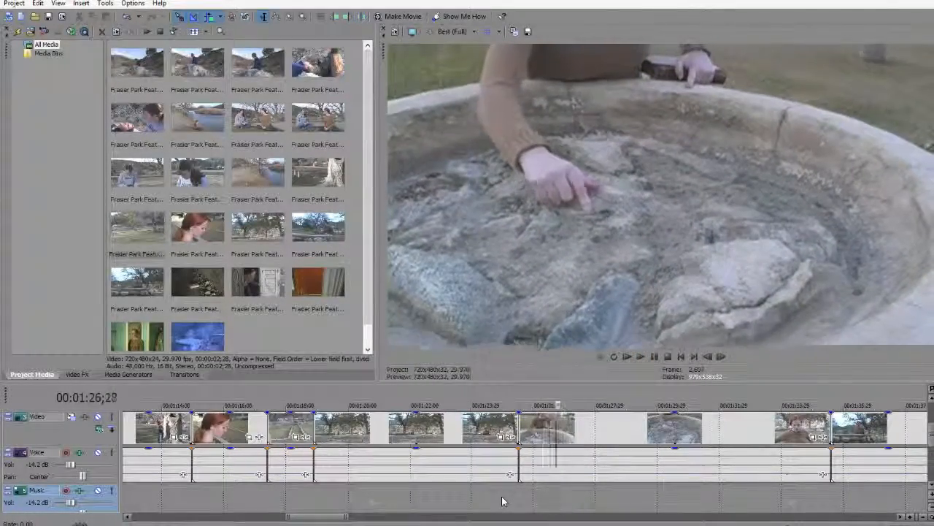
Step: Split the basin close-up at 00:01:25;27 and ripple-delete the short piece before the split
key(j)
key(k)
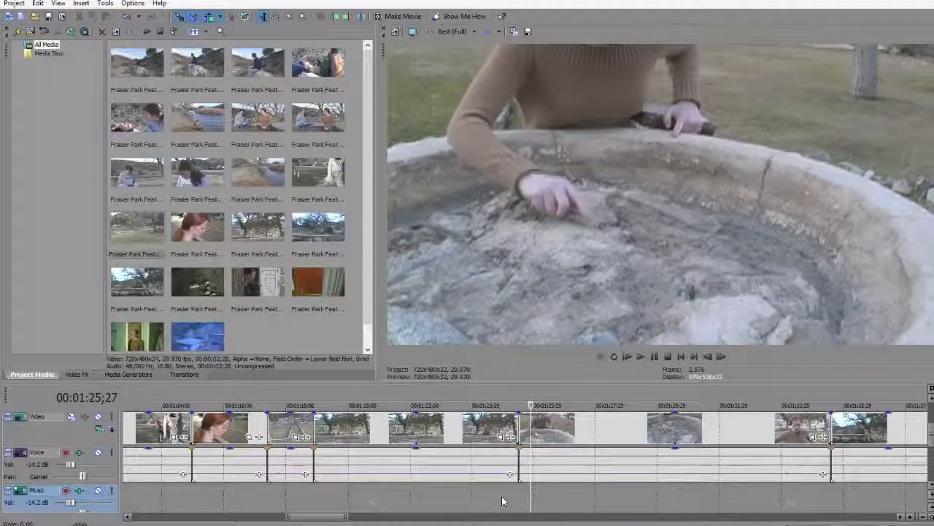
key(Right)
key(Right)
key(Left)
key(Left)
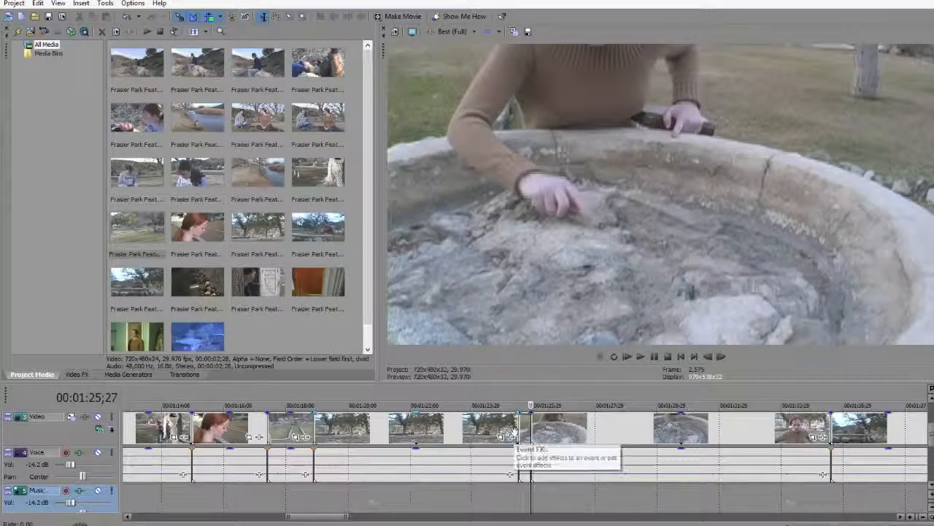
click(523, 426)
key(Delete)
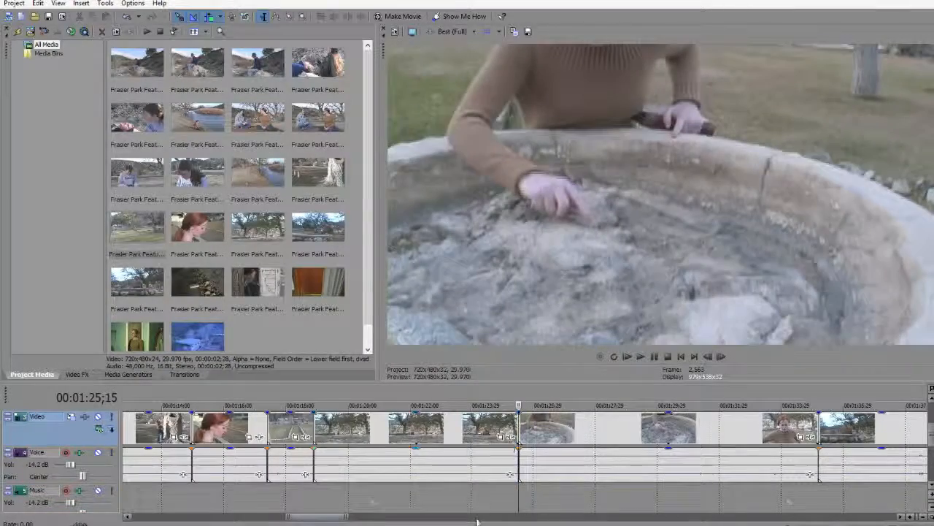
Step: Play from the new basin cut through the girl's climb onto the stone wall to her raised-arms jump, examining the pacing
click(480, 504)
key(space)
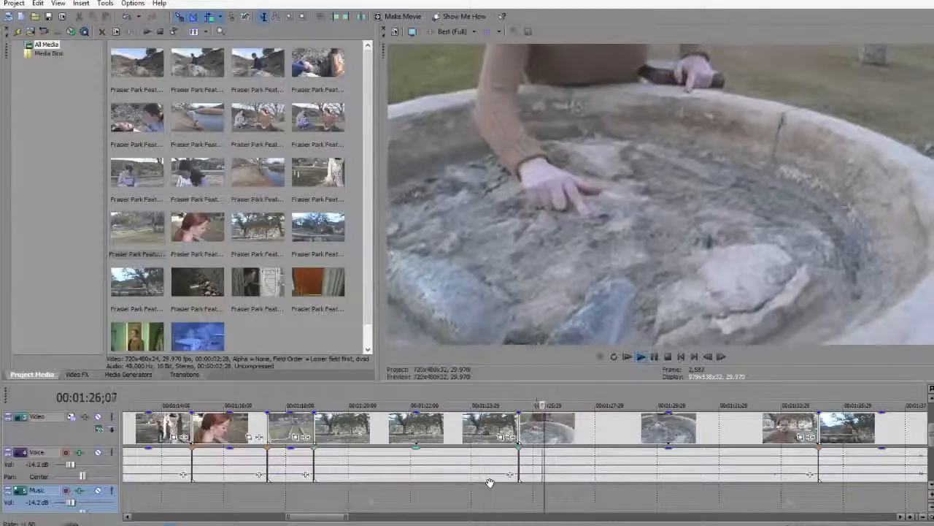
key(l)
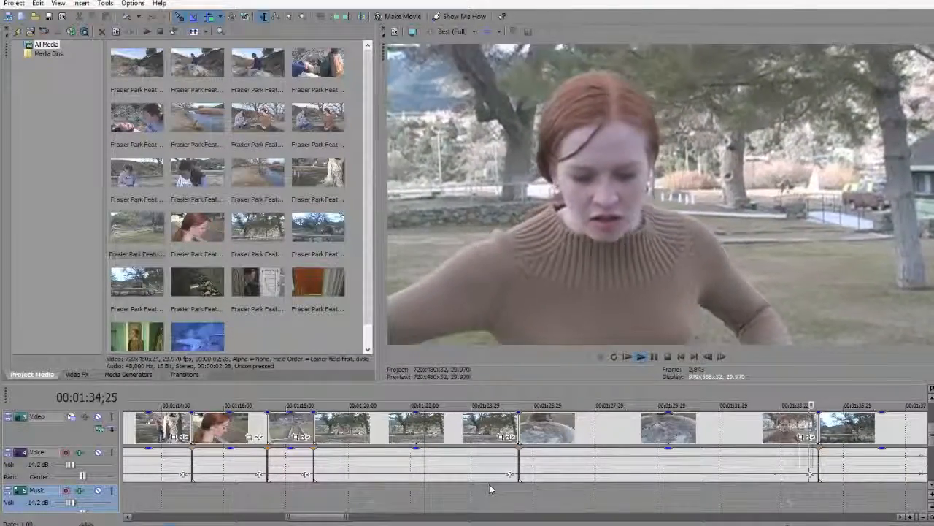
scroll(605, 501, down, 3)
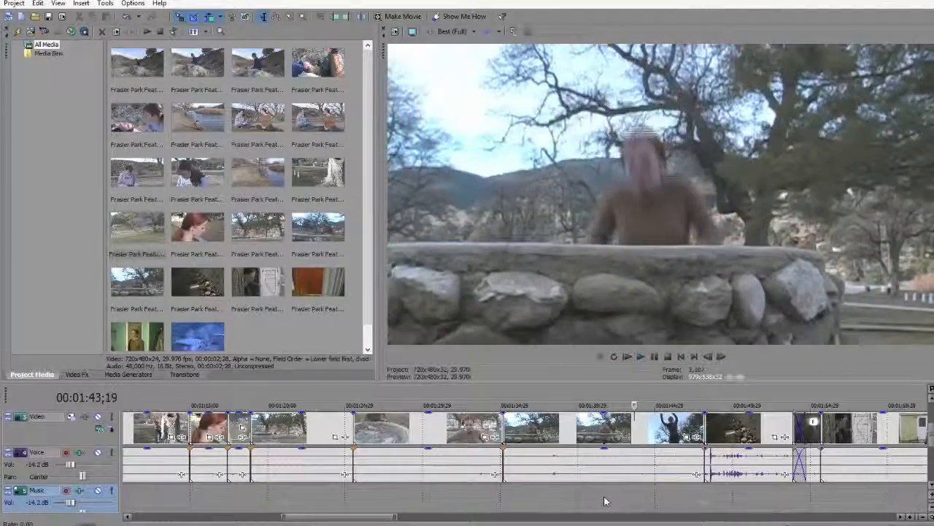
key(l)
key(l)
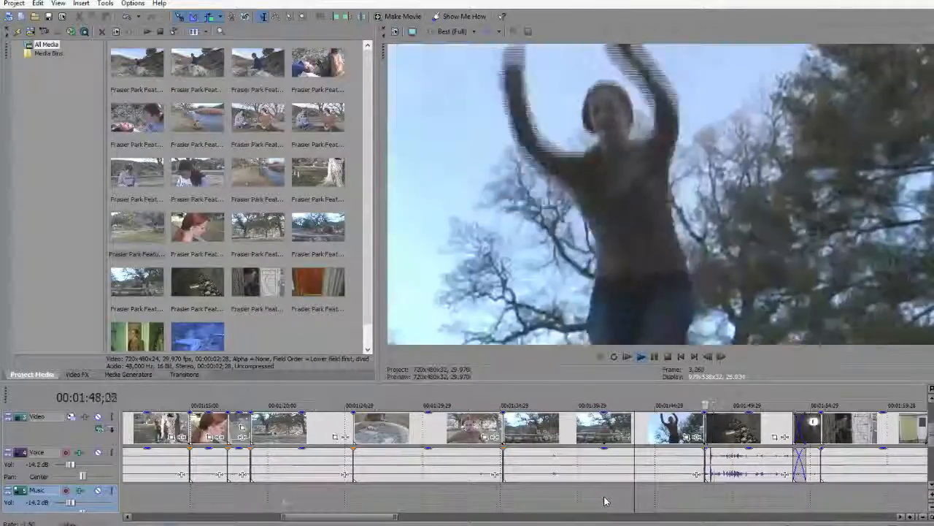
Step: Split the wall-climbing shot at 00:01:45;27 and 00:01:47;13 and ripple-delete the section between to make a jump cut
key(j)
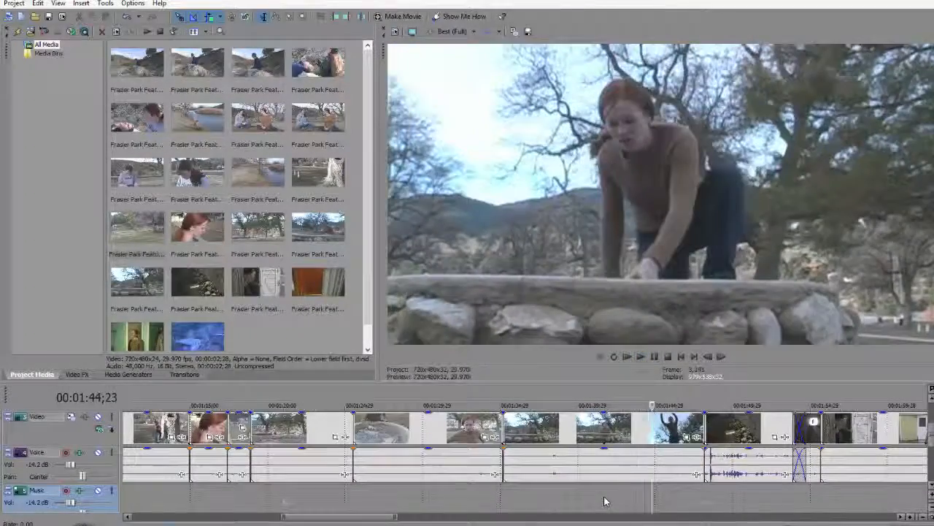
key(l)
key(k)
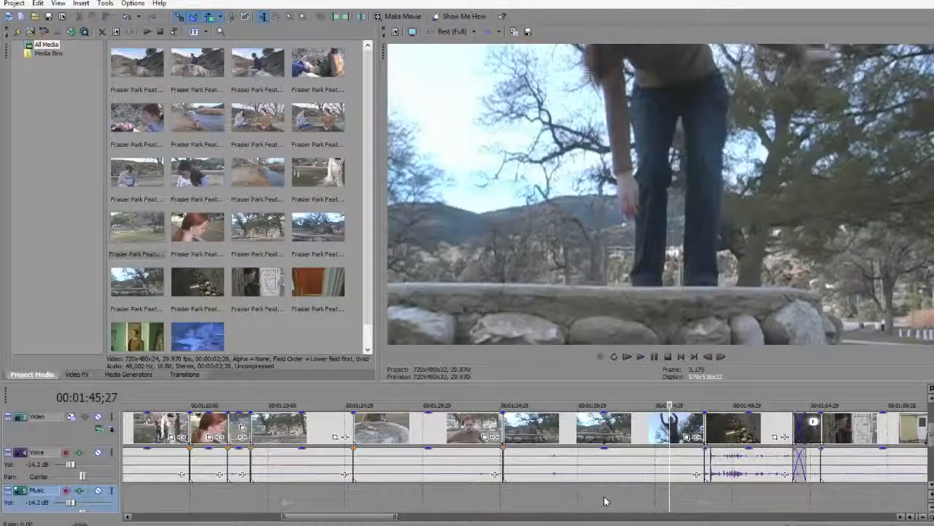
key(s)
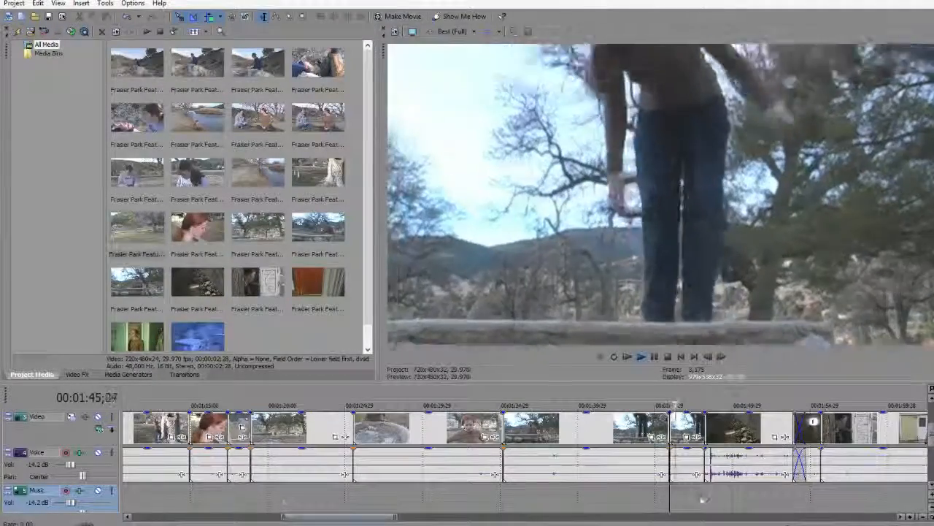
key(l)
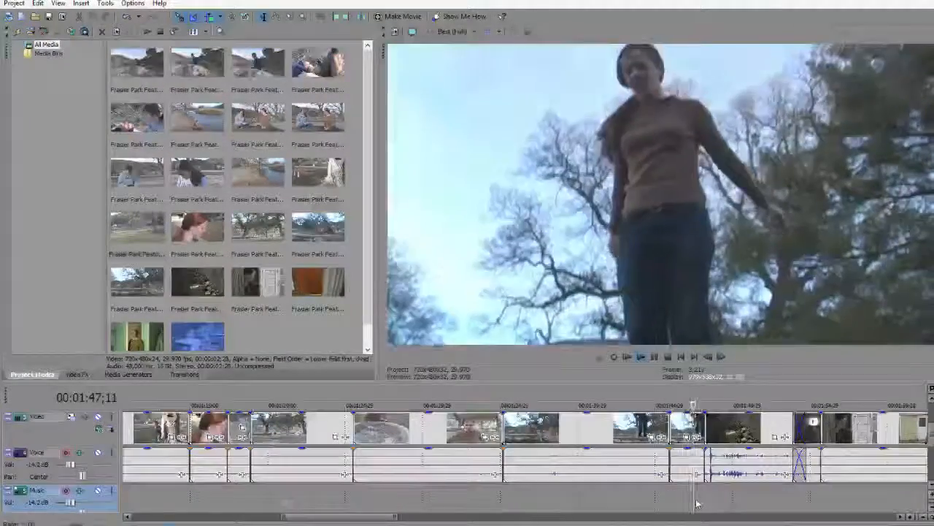
key(k)
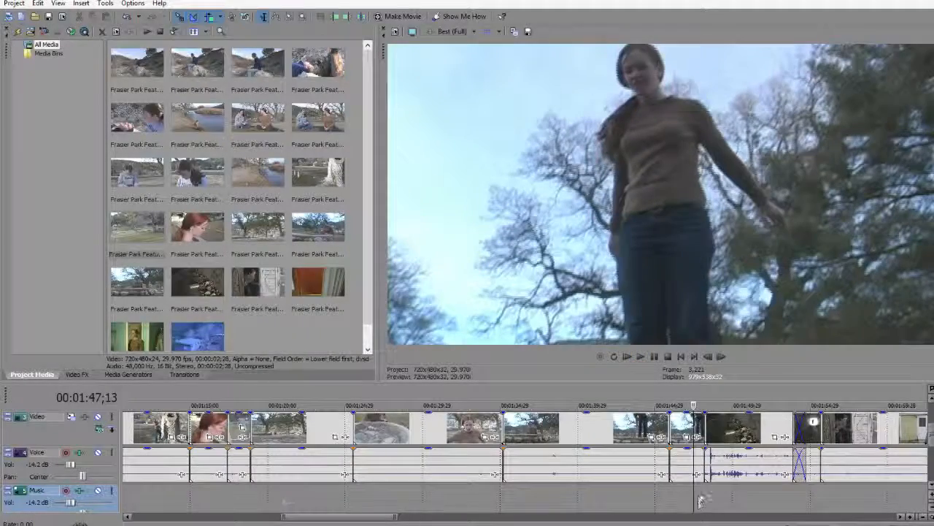
click(674, 423)
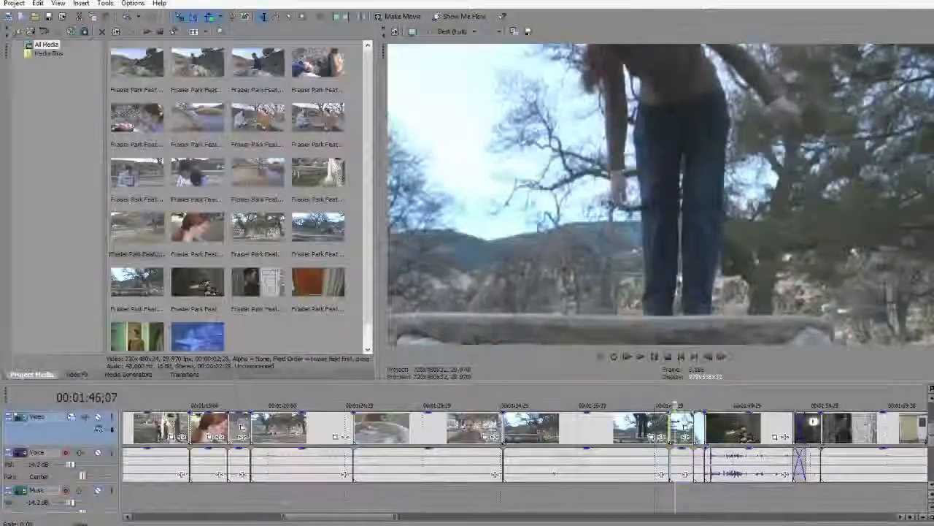
key(Delete)
Step: Play the jump cut on the wall and continue through the tunnel shot to check the flow
click(636, 497)
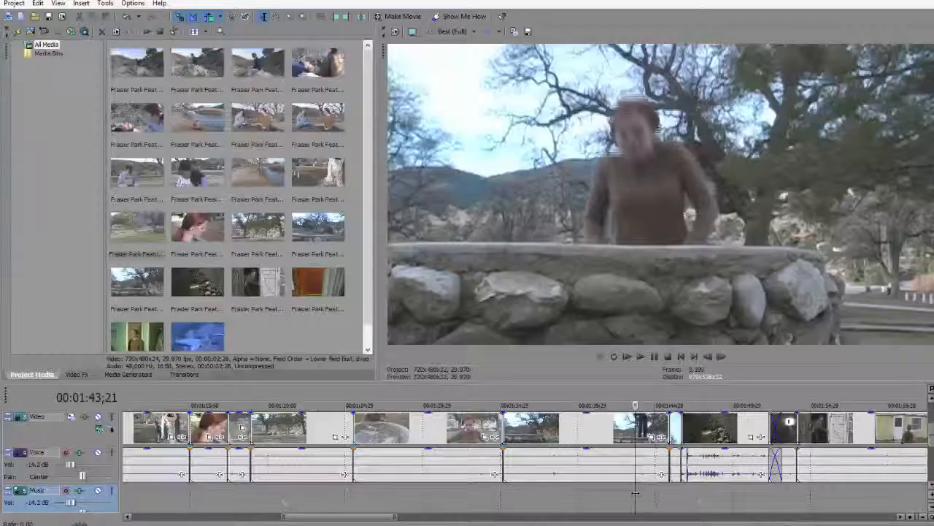
key(space)
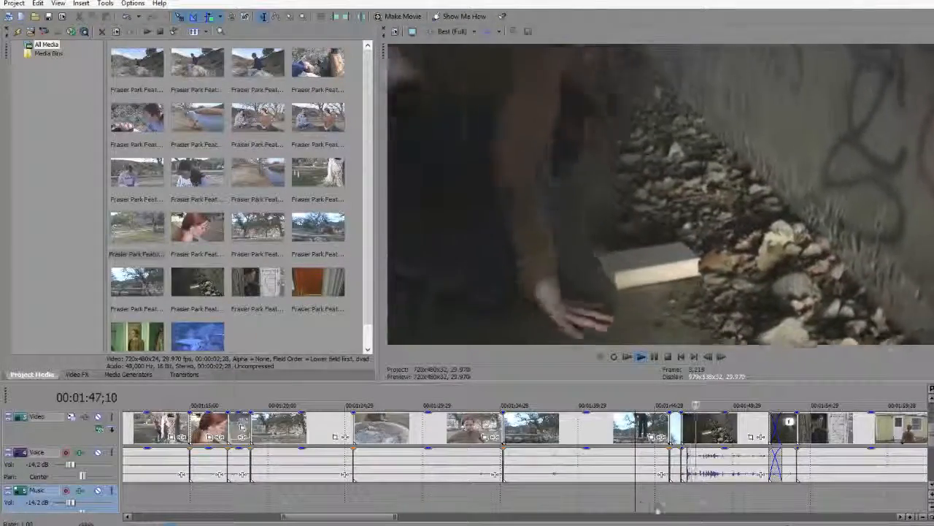
click(633, 501)
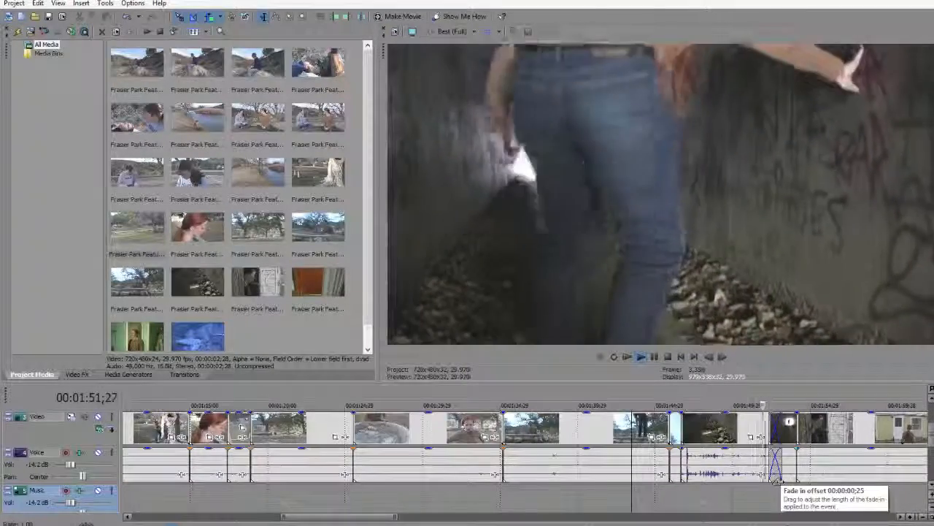
Step: Separate the two tunnel shots, then overlap them again to form a crossfade of about one second
scroll(776, 478, up, 3)
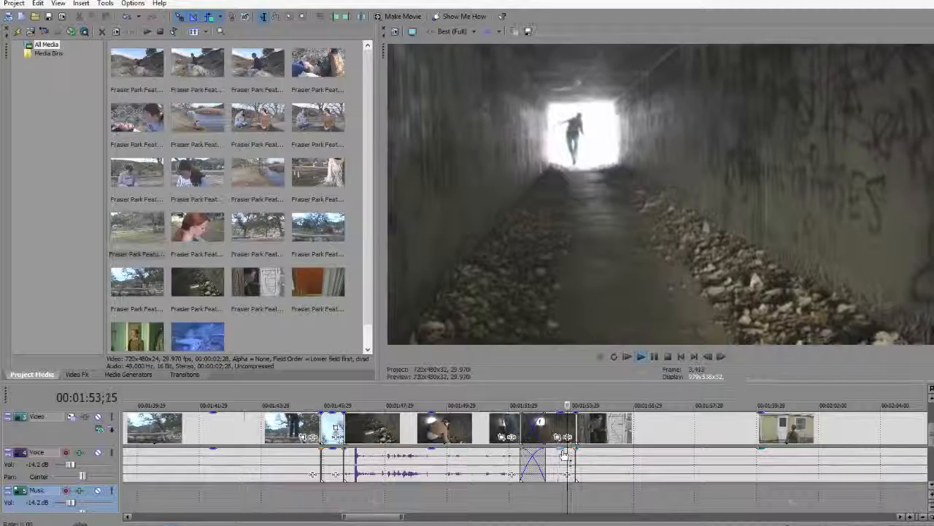
key(Return)
drag(555, 424, 581, 426)
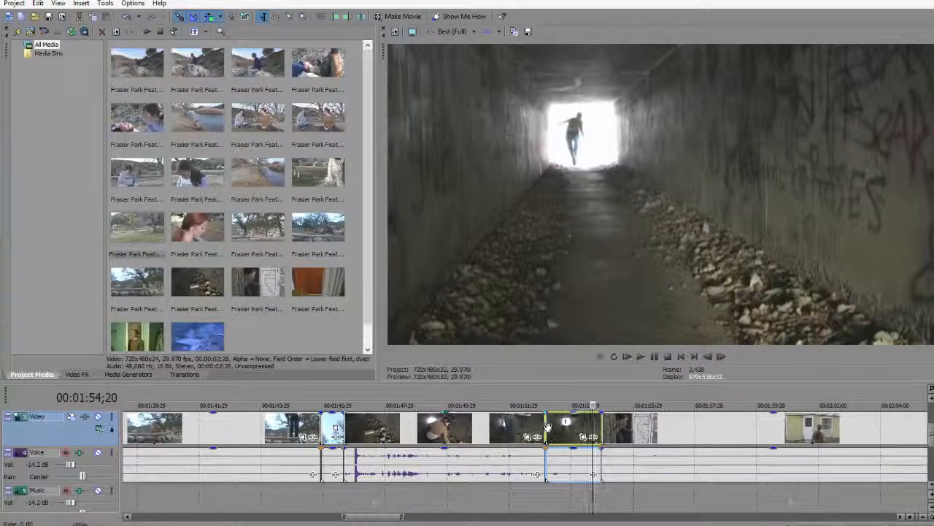
click(532, 430)
click(546, 426)
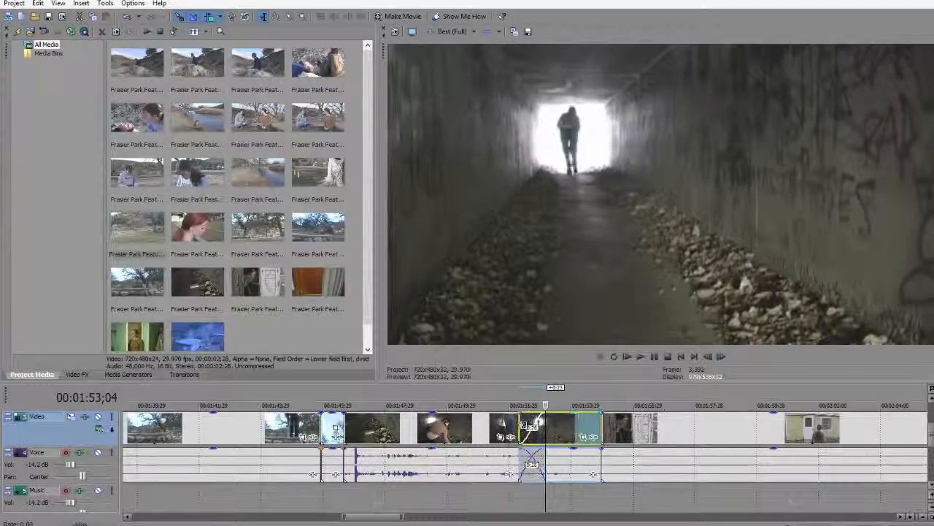
mouse_move(540, 443)
mouse_down()
mouse_move(571, 443)
mouse_move(578, 434)
mouse_move(554, 432)
mouse_up()
Step: Play the tunnel crossfade and move the distant figure shot earlier to lengthen the overlap to 1:15
click(453, 500)
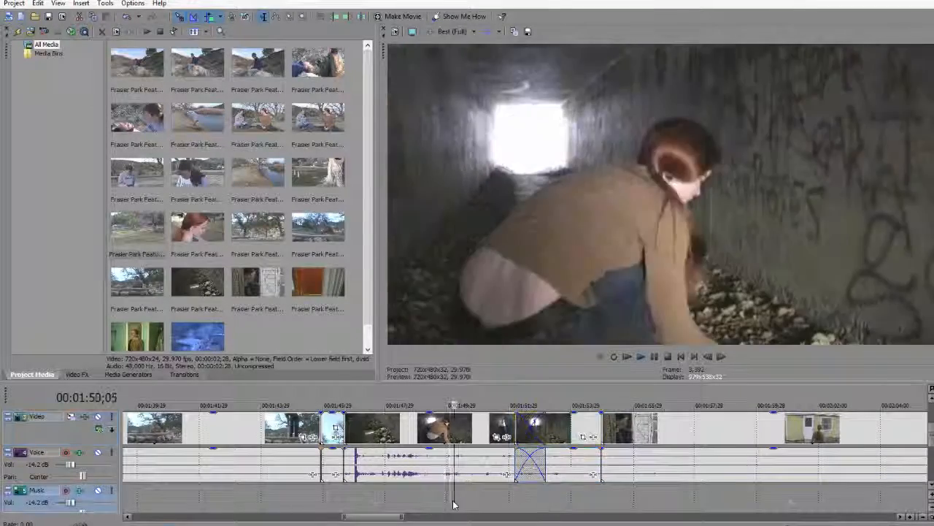
key(space)
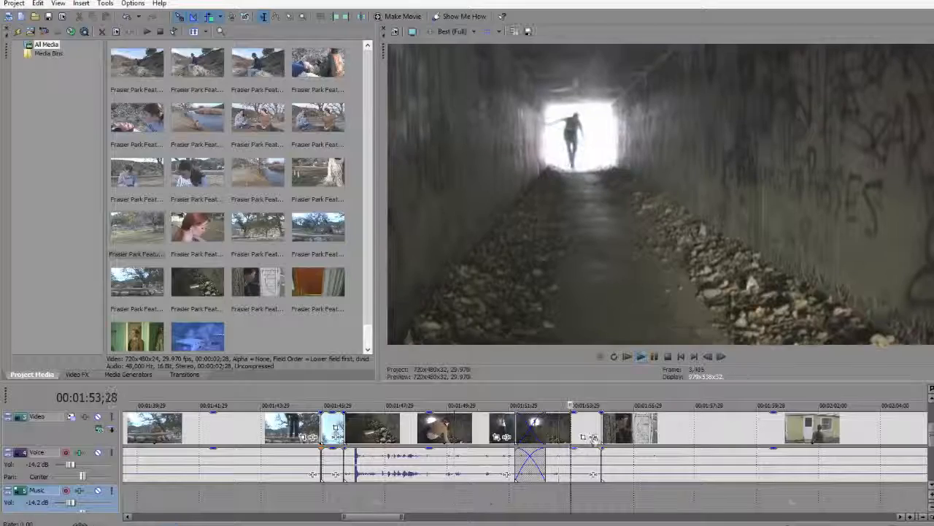
drag(586, 428, 572, 427)
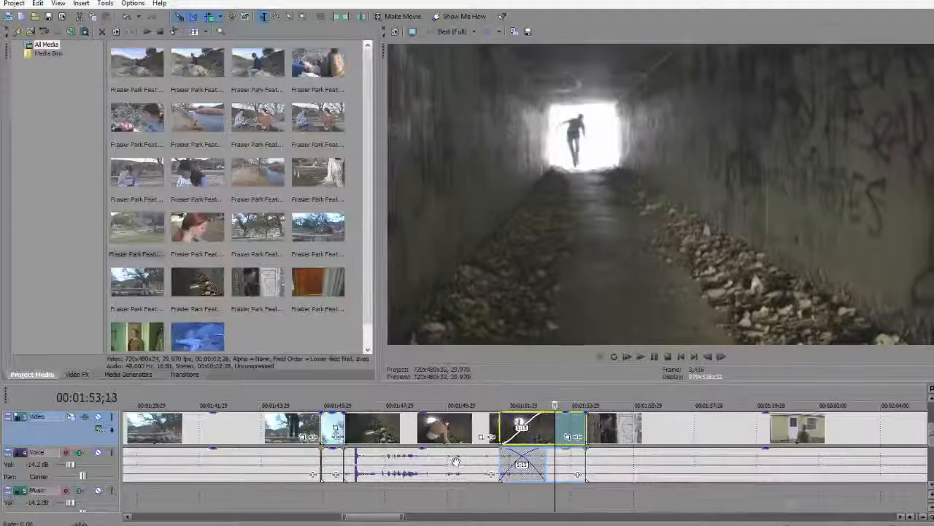
Step: Play the tunnel crossfade repeatedly, examining how the girl's close figure dissolves into the distant one
click(438, 499)
key(space)
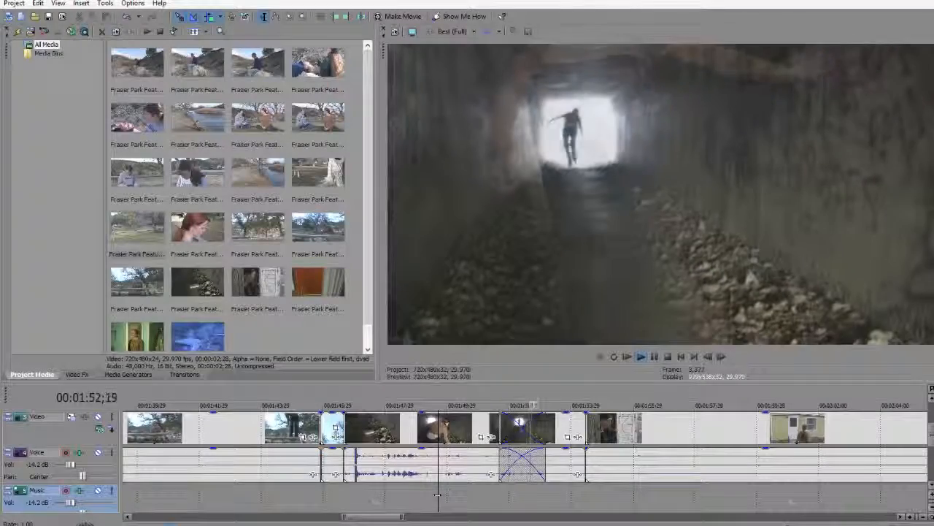
click(477, 493)
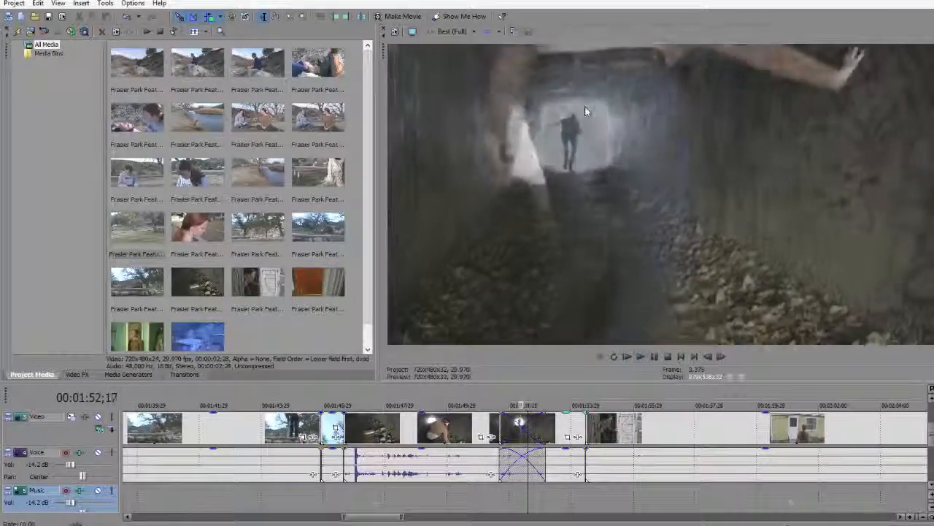
key(space)
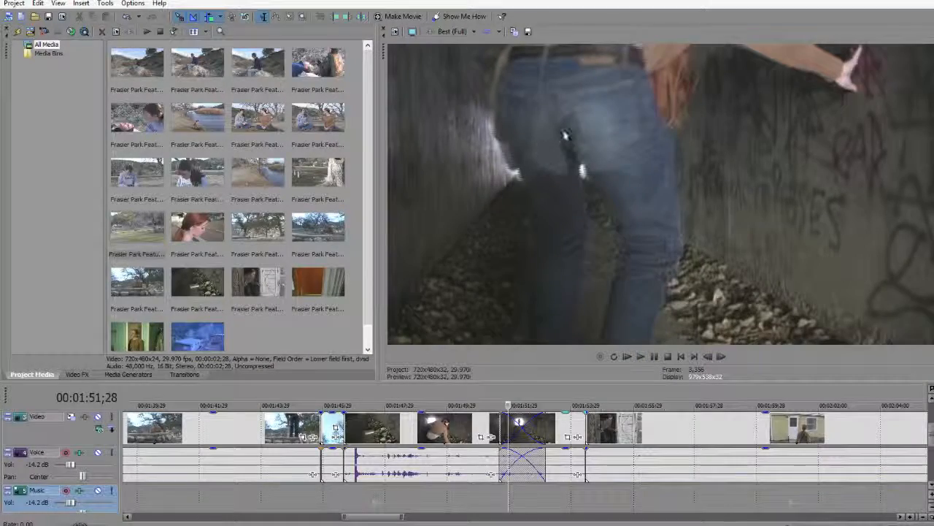
key(space)
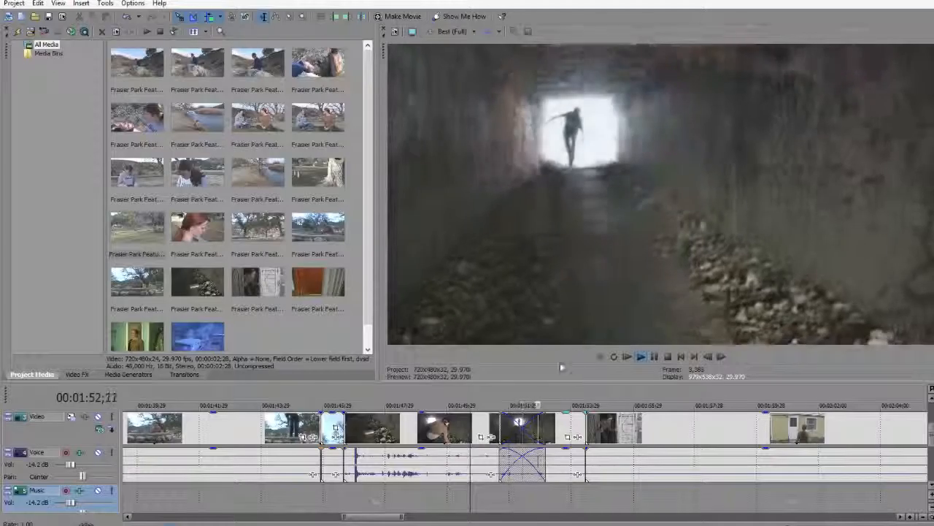
Step: Trim the end of the first tunnel shot and move the second earlier for a 2:06 crossfade, then play the transition
key(Return)
drag(565, 426, 509, 420)
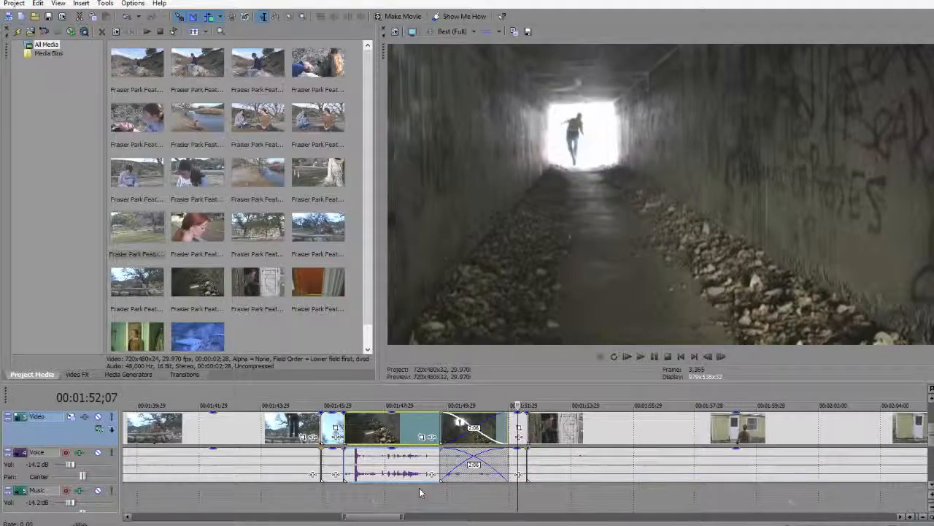
click(417, 496)
key(space)
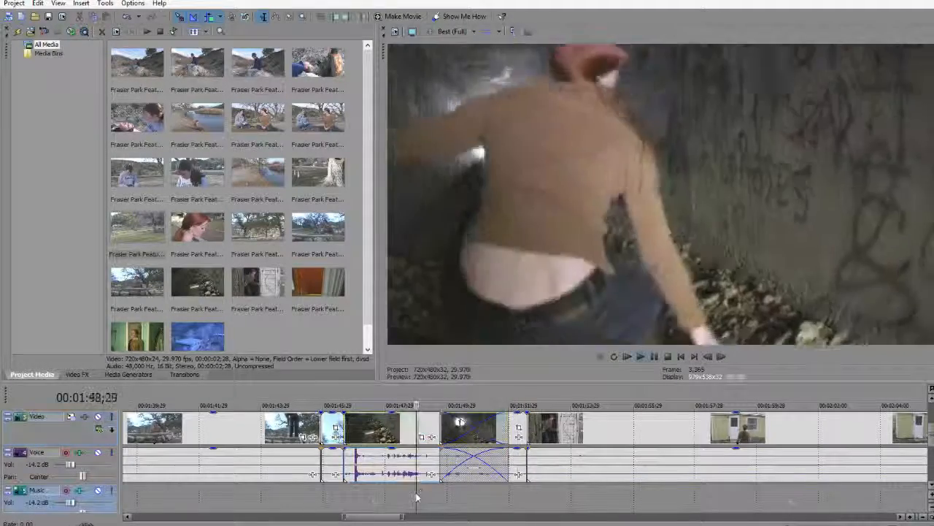
Step: Trim the end of the first tunnel shot, shorten its crossfade with the distant figure shot to about 1.5 seconds, and play the transition
scroll(577, 480, up, 1)
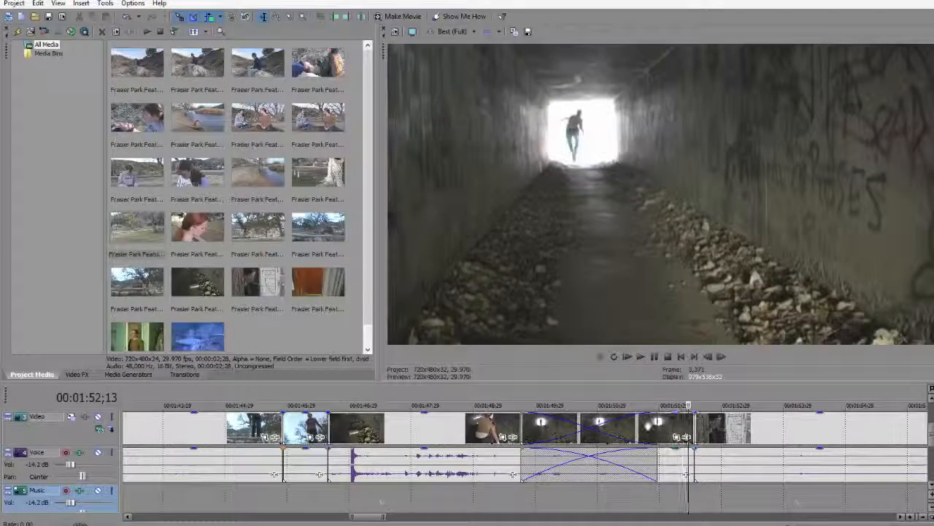
drag(658, 429, 583, 428)
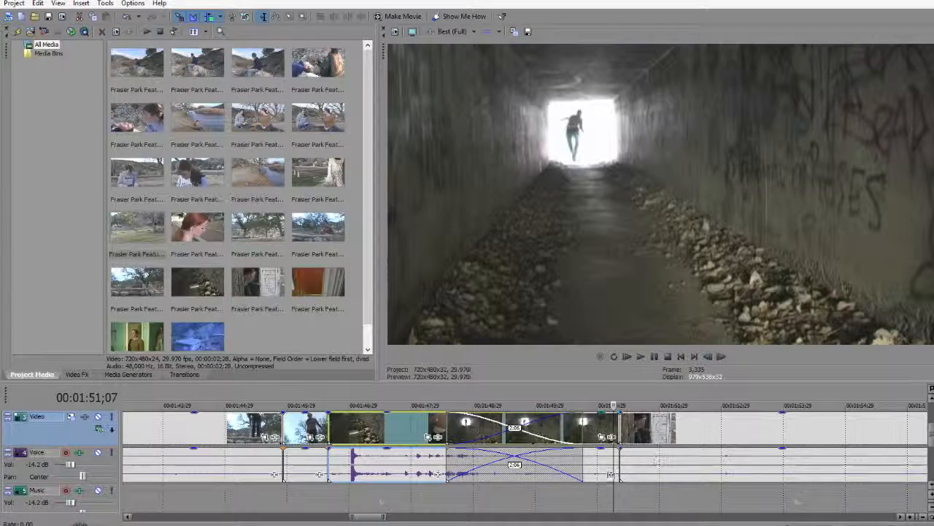
drag(599, 422, 631, 424)
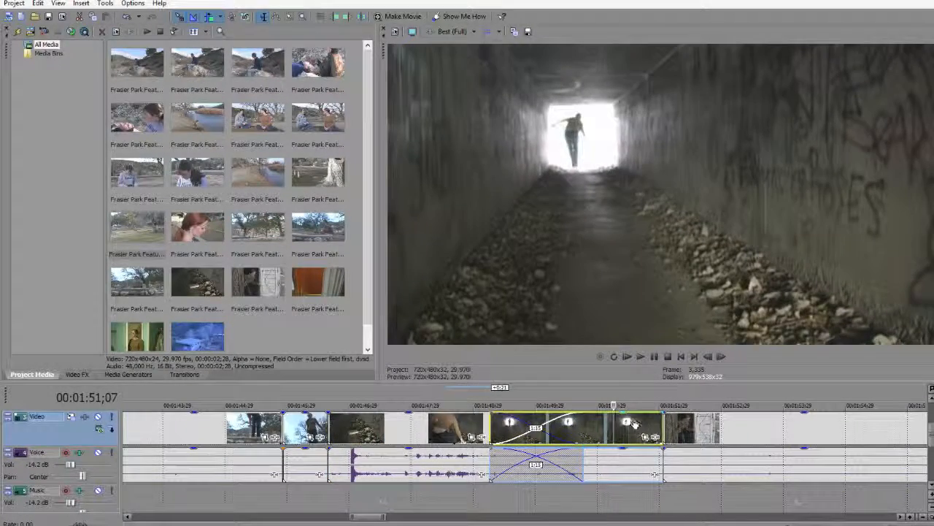
click(434, 500)
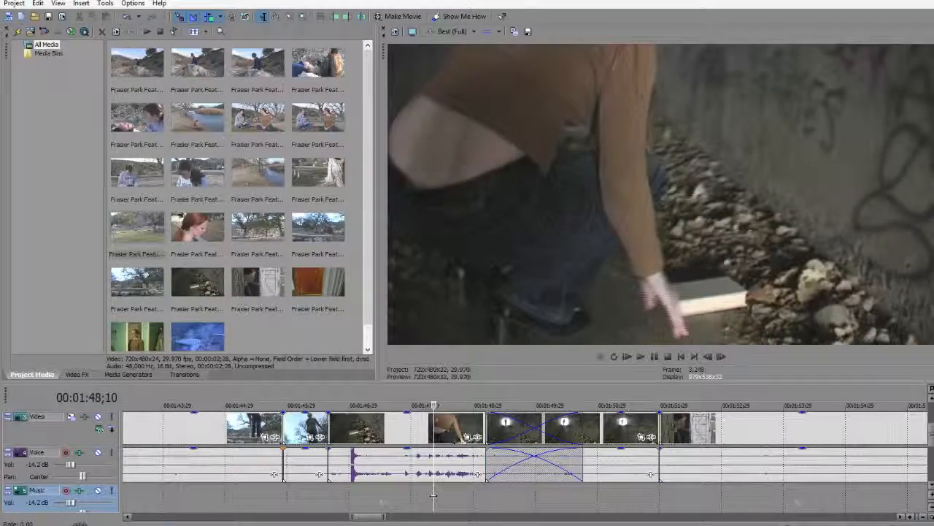
key(space)
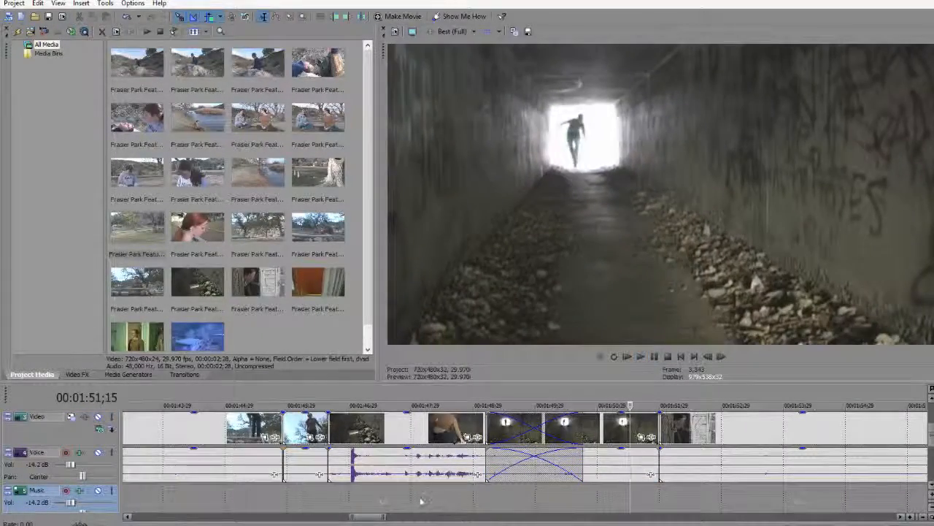
click(421, 501)
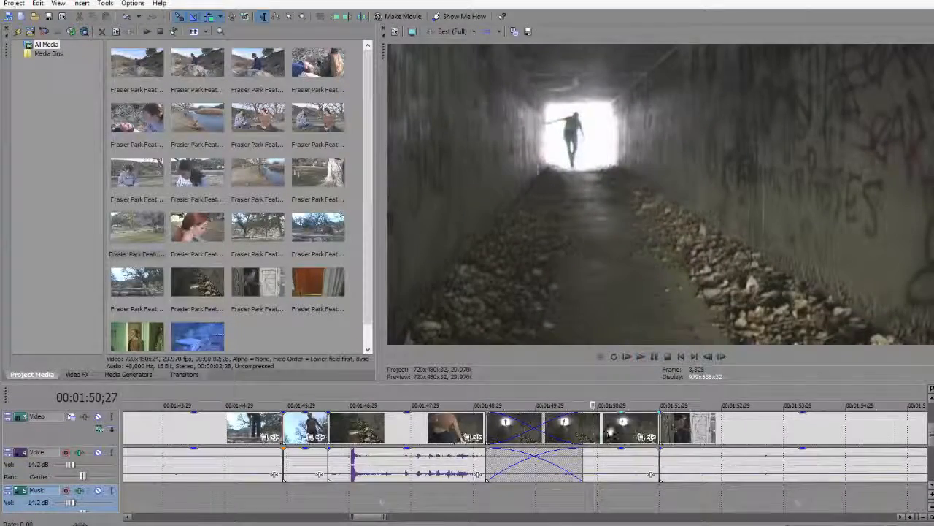
Step: Move the distant figure shot later to shorten the tunnel crossfade to 1:07, and play the transition repeatedly
drag(617, 432, 624, 432)
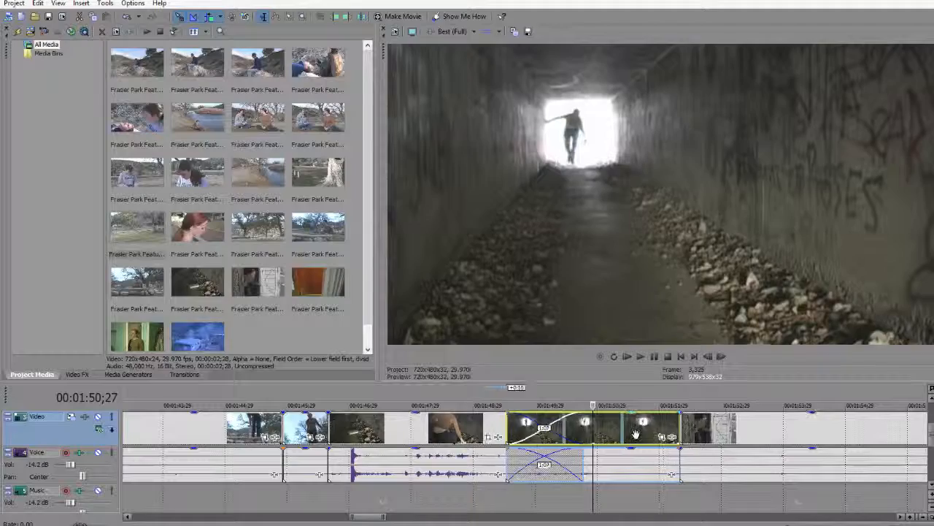
click(387, 502)
key(space)
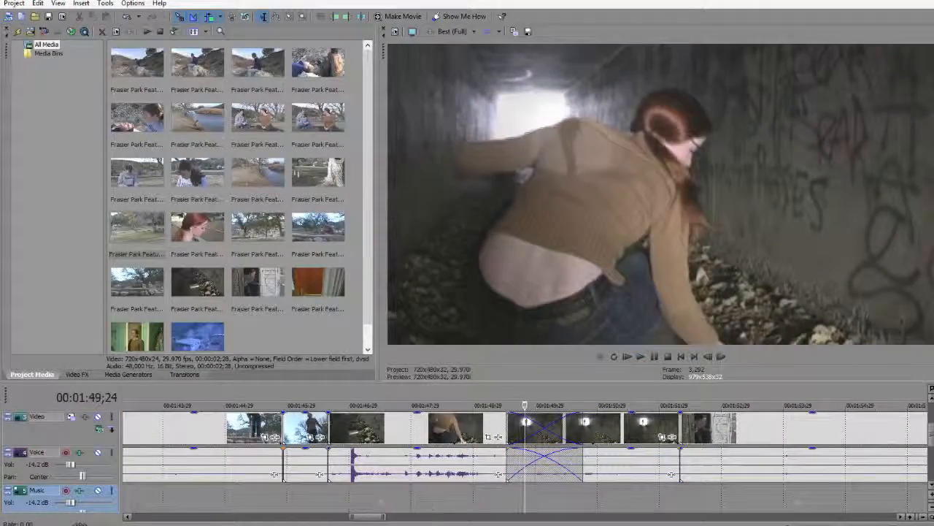
click(308, 499)
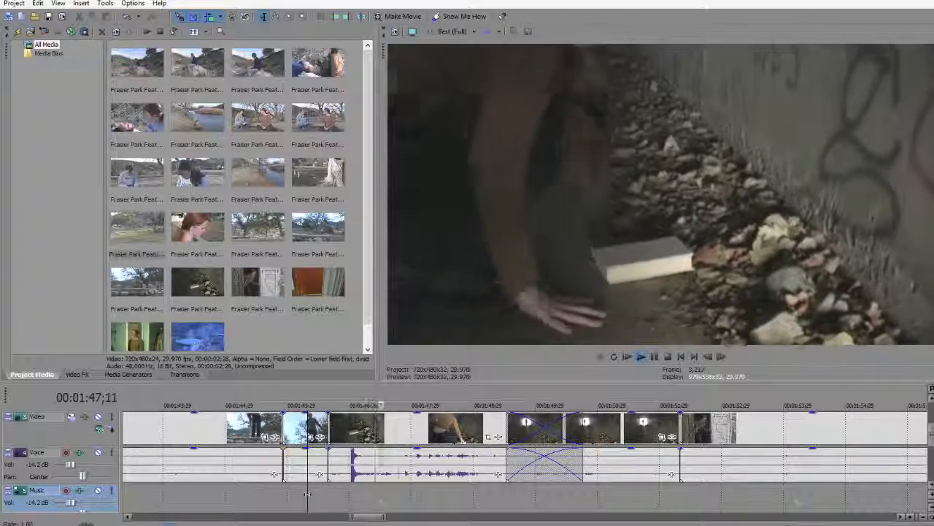
click(346, 506)
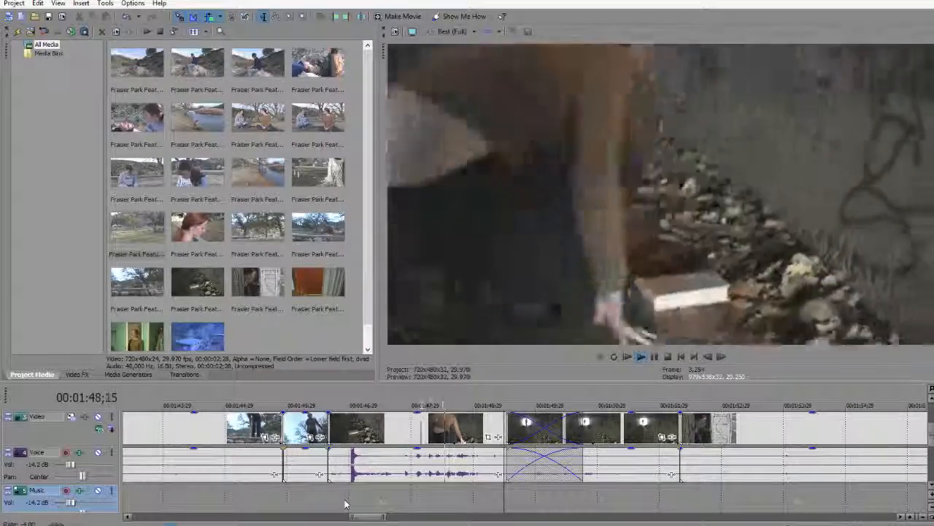
key(k)
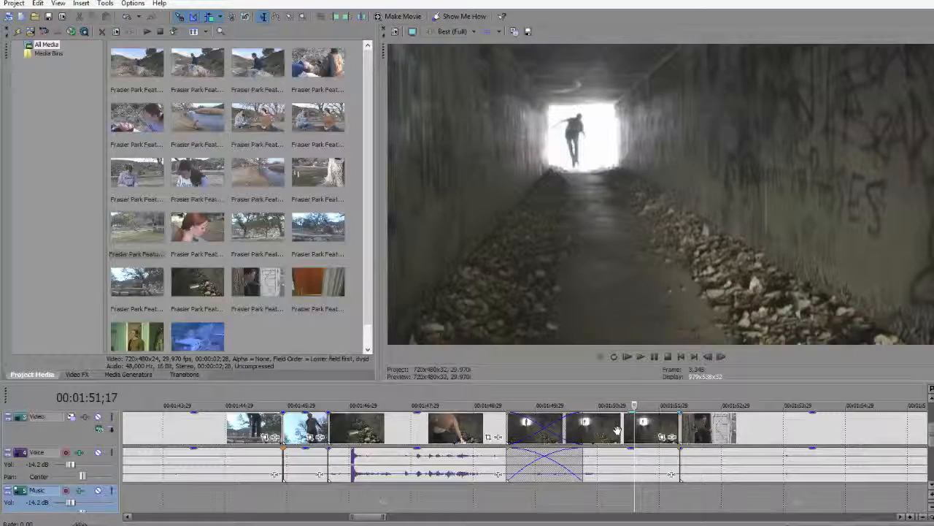
Step: Butt the tunnel shots together without overlap, then split the first at 00:01:47;25 and delete its remainder, closing the gap
drag(618, 429, 701, 429)
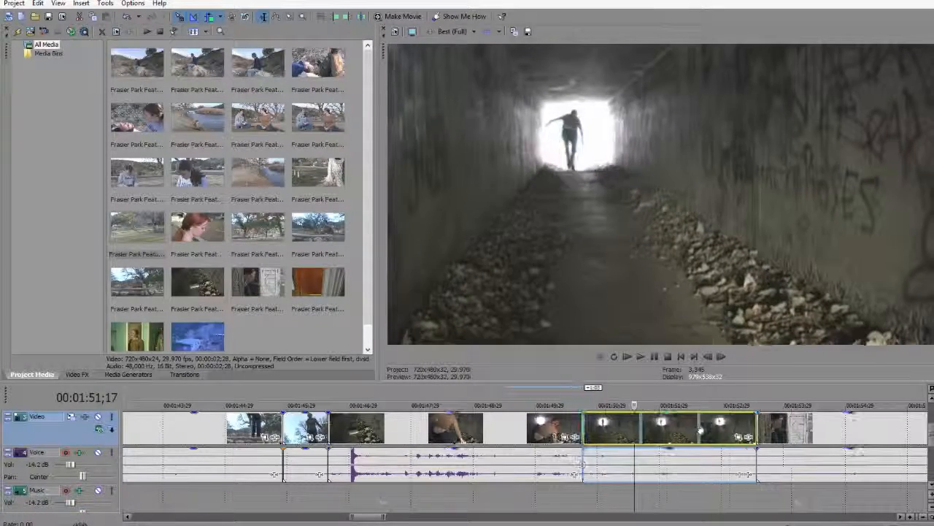
click(457, 499)
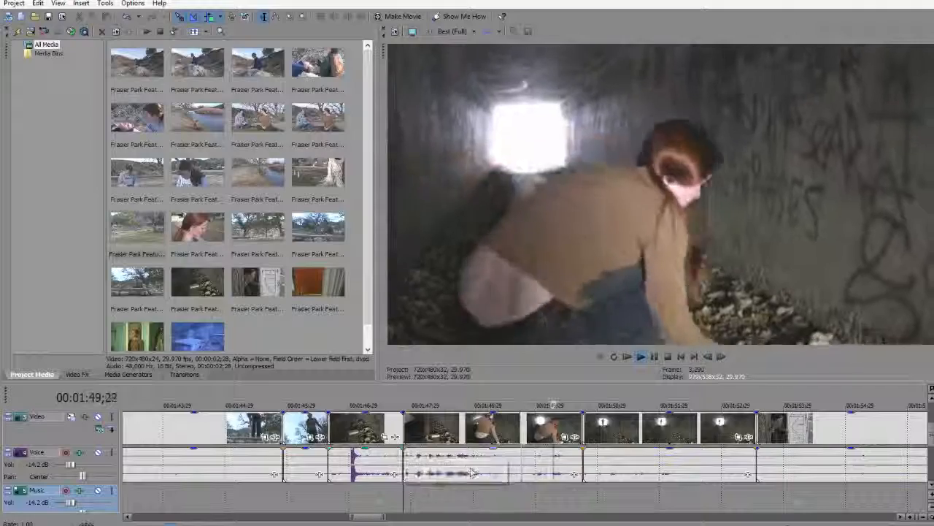
click(507, 438)
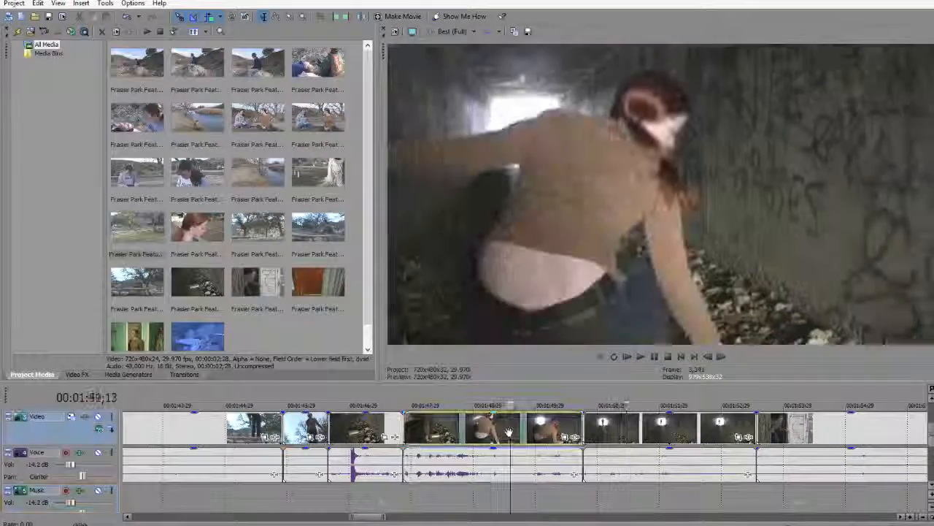
key(Delete)
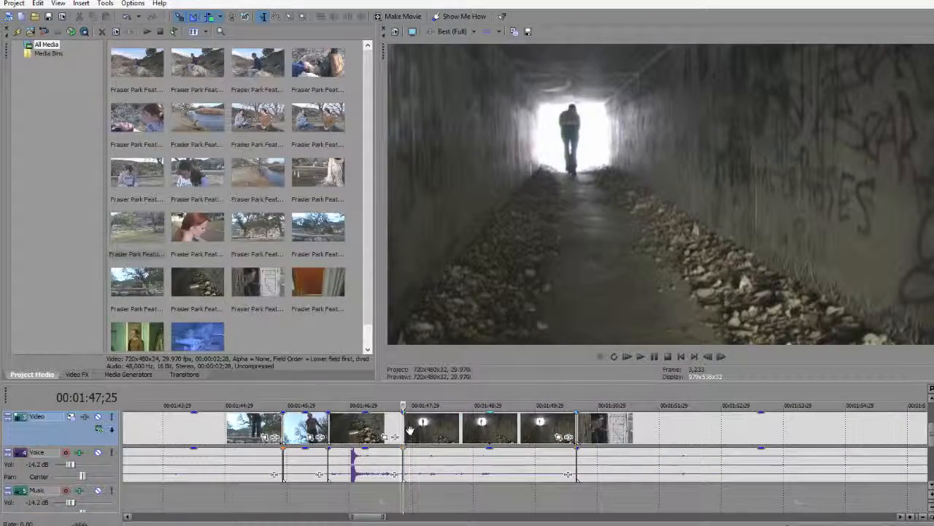
Step: Extend the start of the distant figure shot by about half a second and play the hard cut from the book shot
drag(404, 429, 372, 429)
click(330, 492)
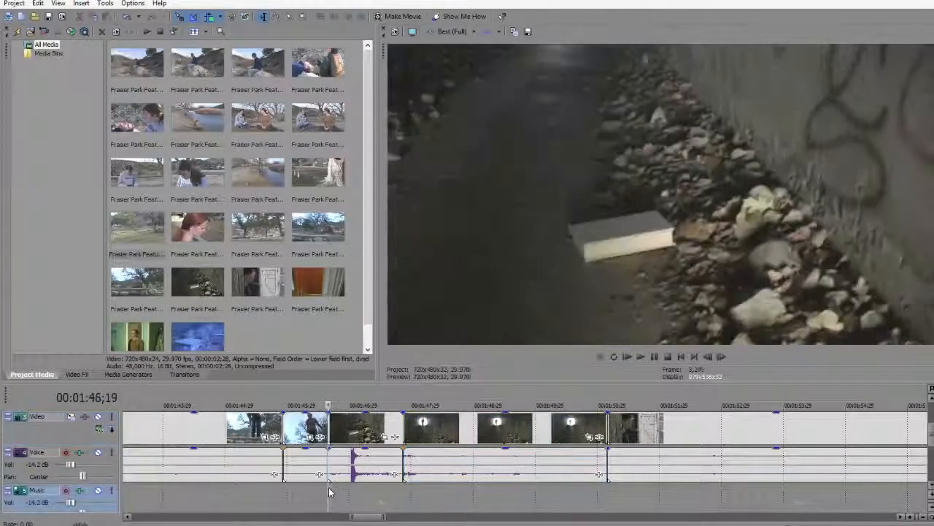
key(space)
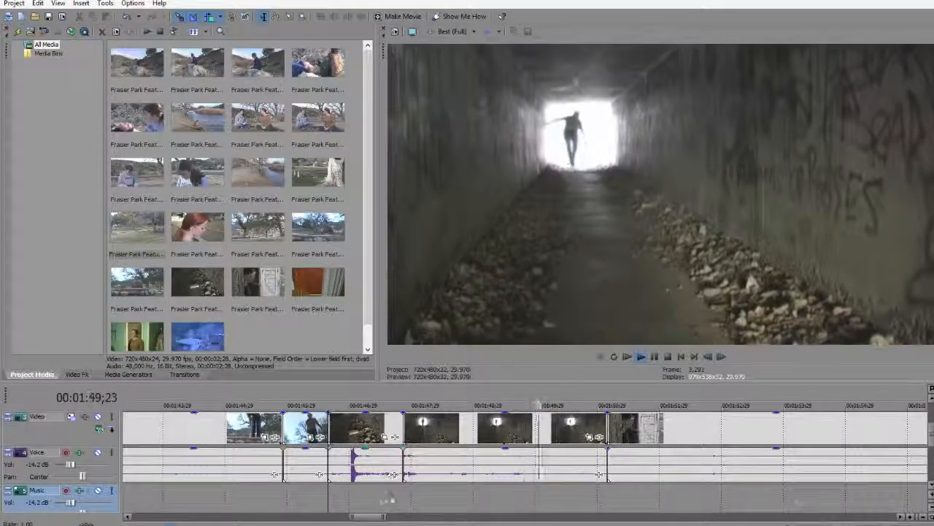
click(283, 509)
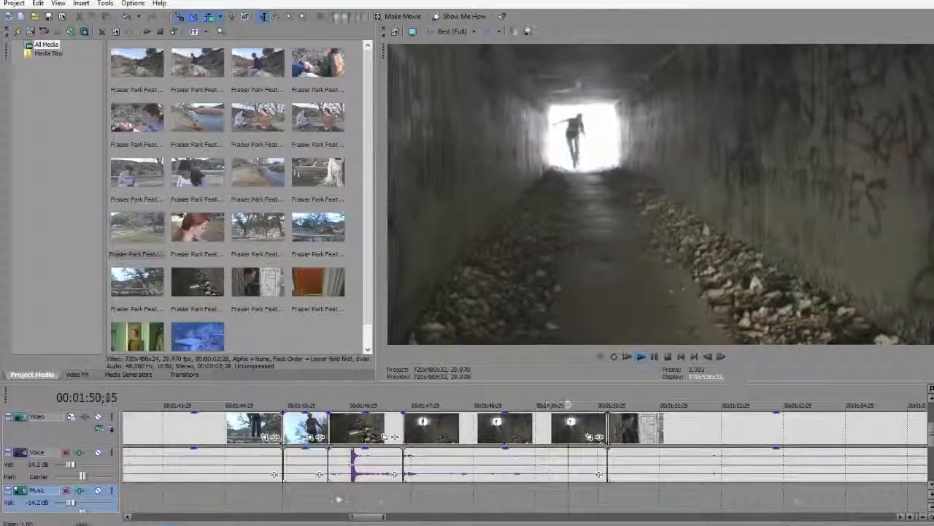
click(292, 496)
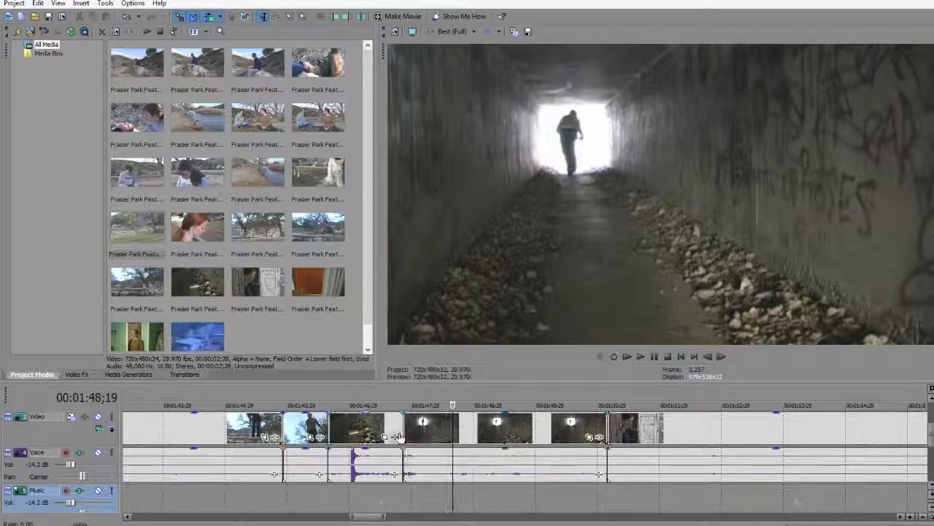
Step: Extend the end of the book shot by about a third of a second and play across the cut
drag(398, 435, 424, 433)
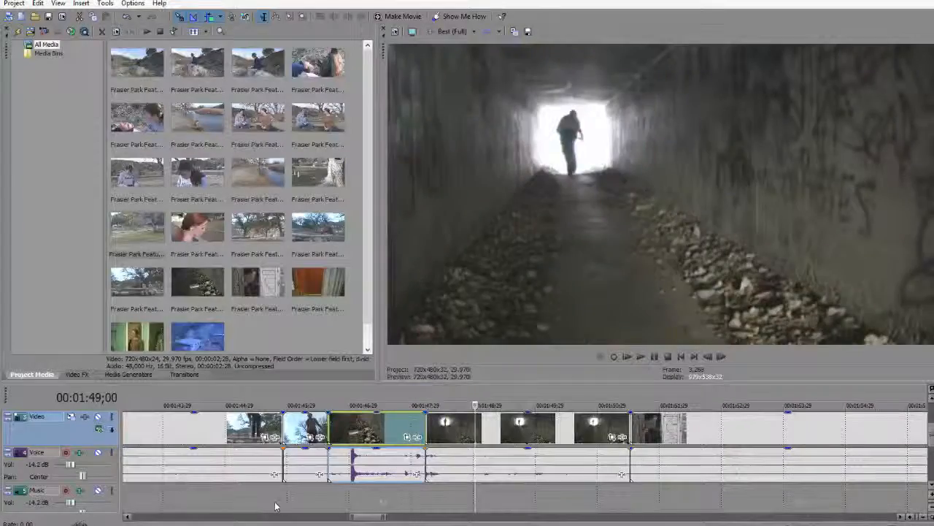
click(275, 505)
key(space)
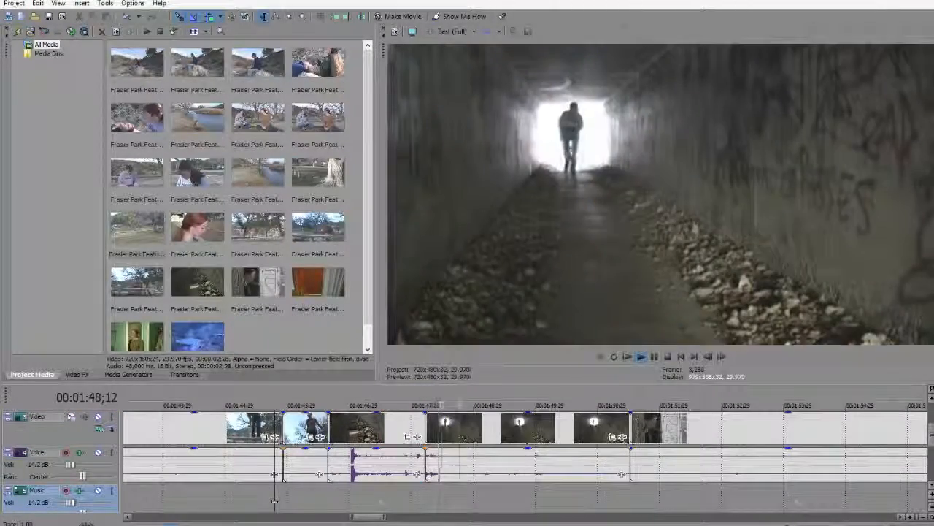
Step: Shuttle back and forth over the tunnel cut, examining how the girl's reach for the book matches the distant figure
key(j)
key(j)
key(k)
key(l)
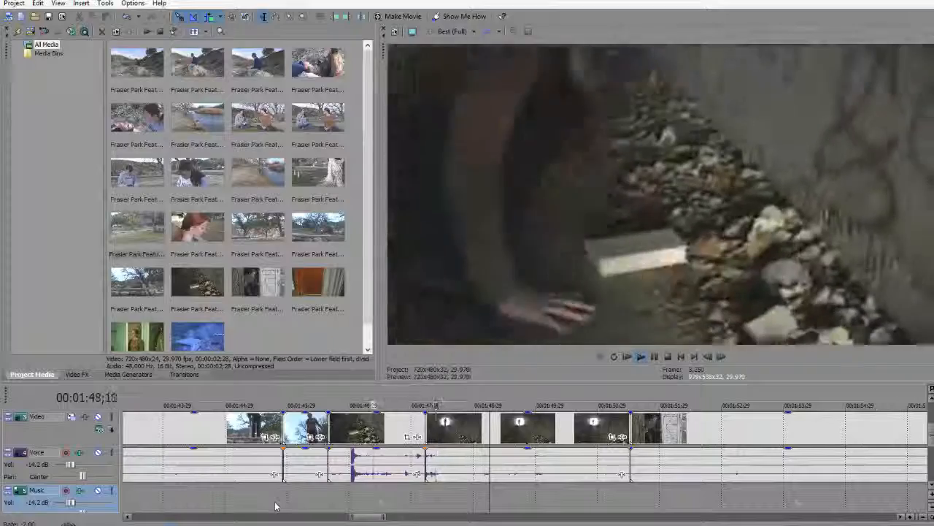
key(l)
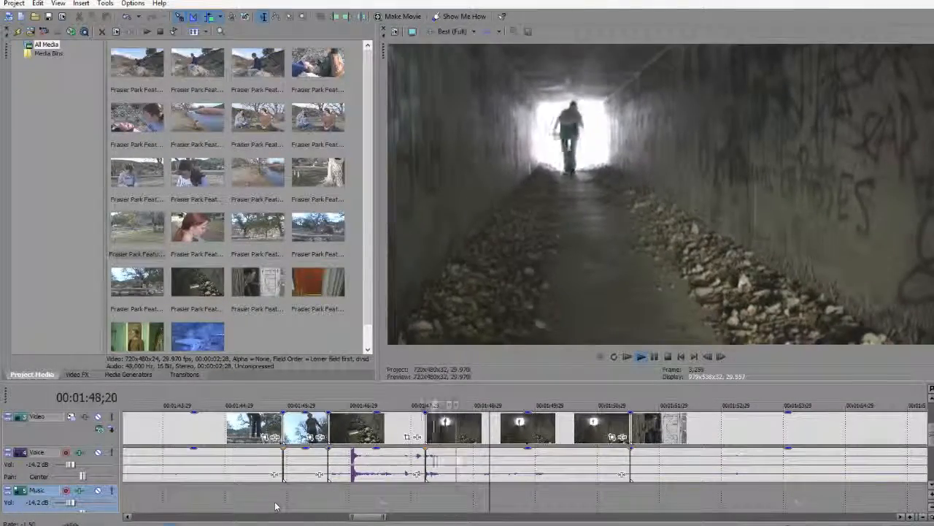
key(j)
key(k)
key(l)
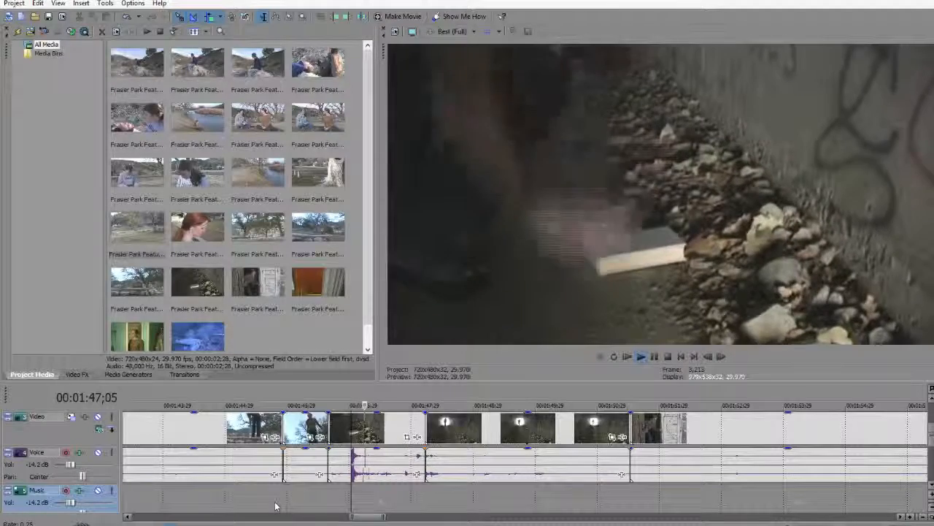
key(l)
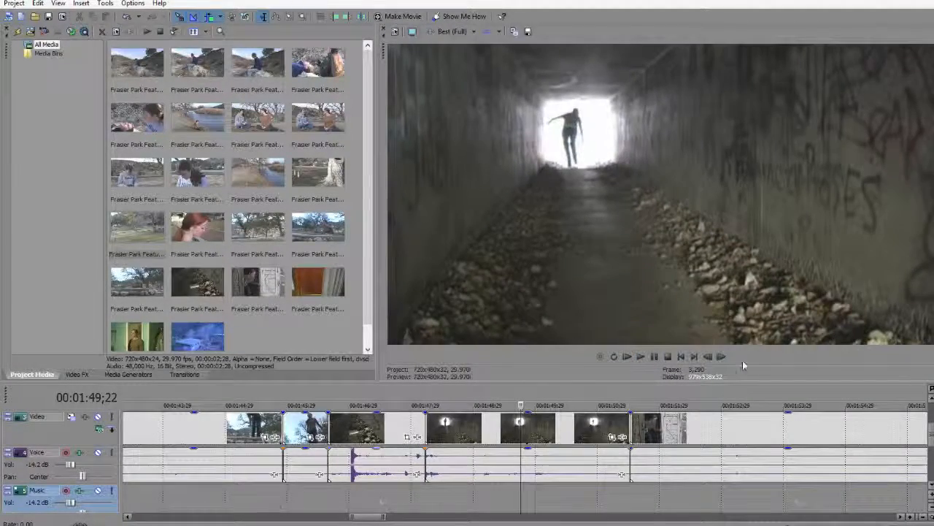
Step: Move the distant figure shot earlier to form a 0:14 crossfade with the book shot, and play the transition
drag(578, 432, 549, 432)
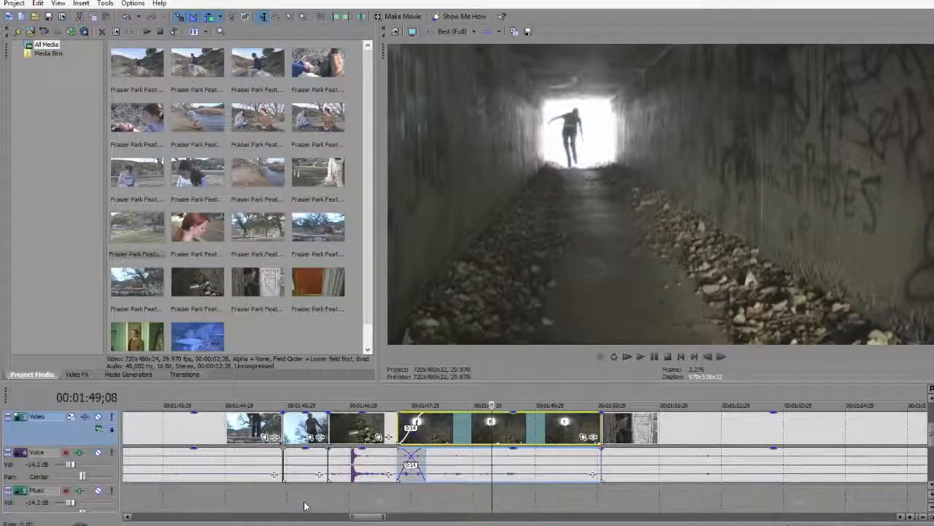
click(305, 505)
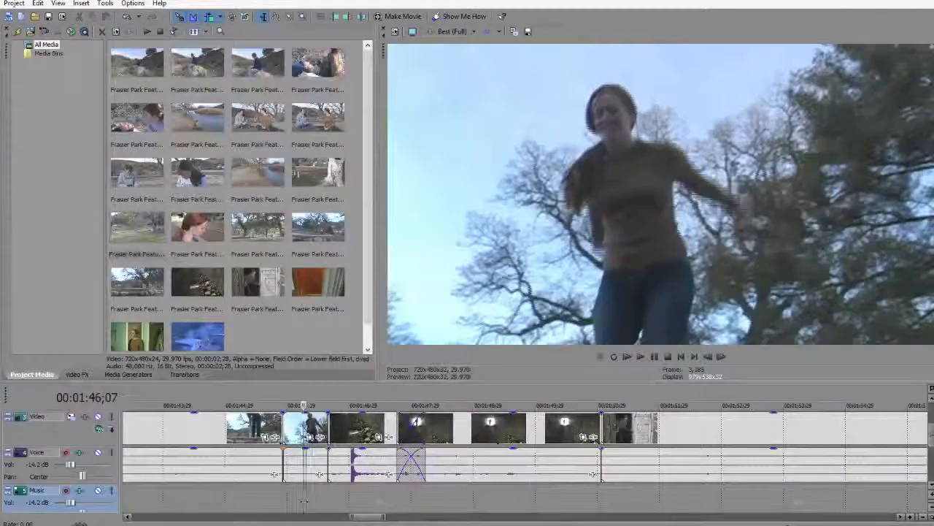
key(space)
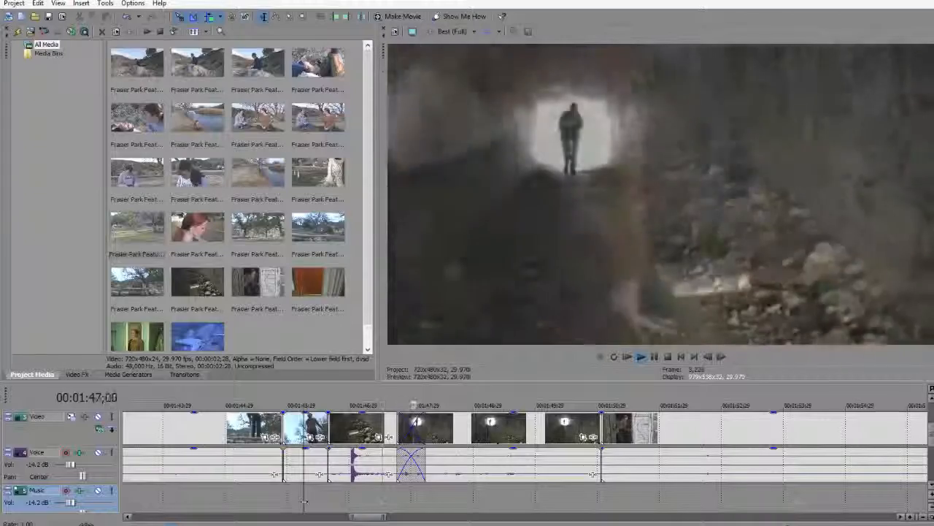
Step: Replay the short tunnel crossfade forward and backward, examining how the close hand shot dissolves into the distant figure
key(j)
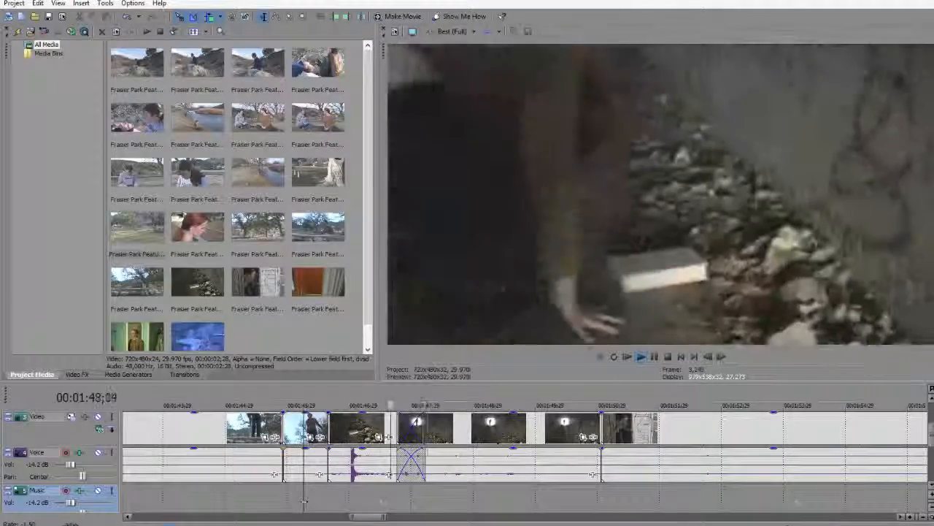
key(l)
key(l)
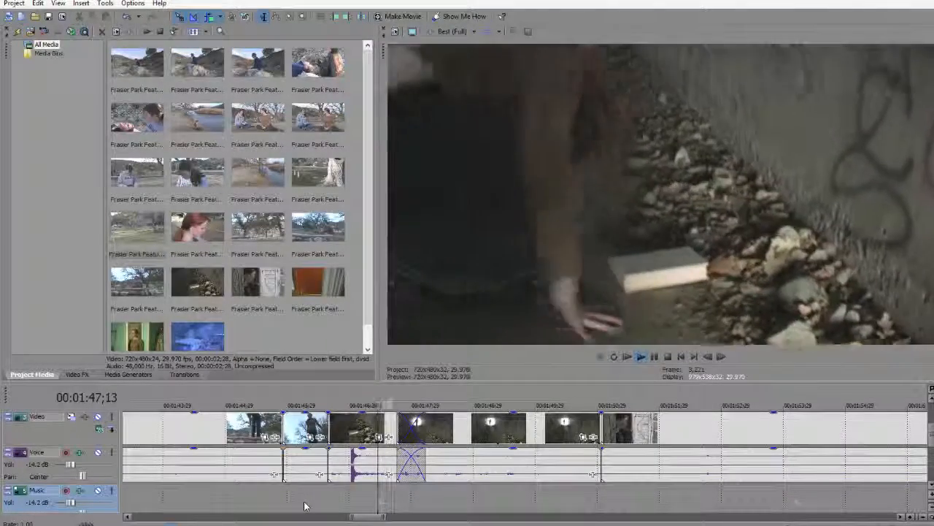
key(j)
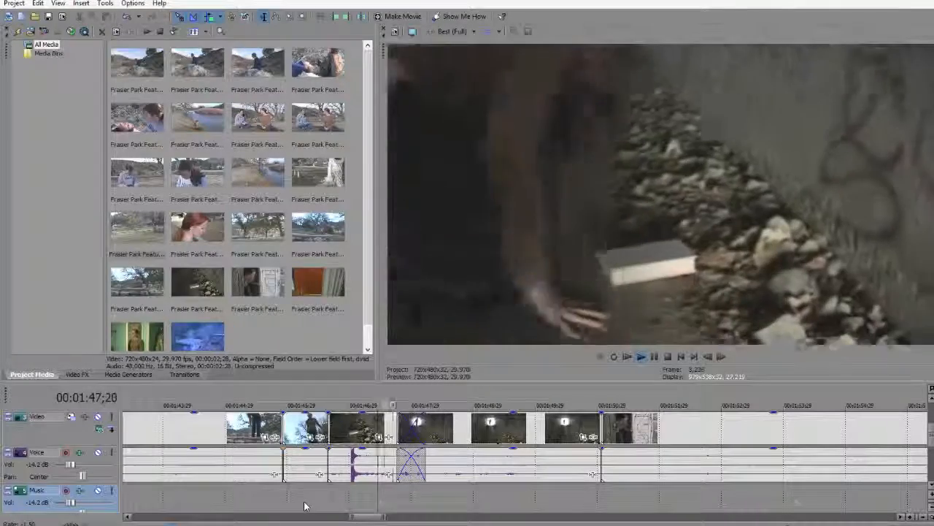
key(l)
key(k)
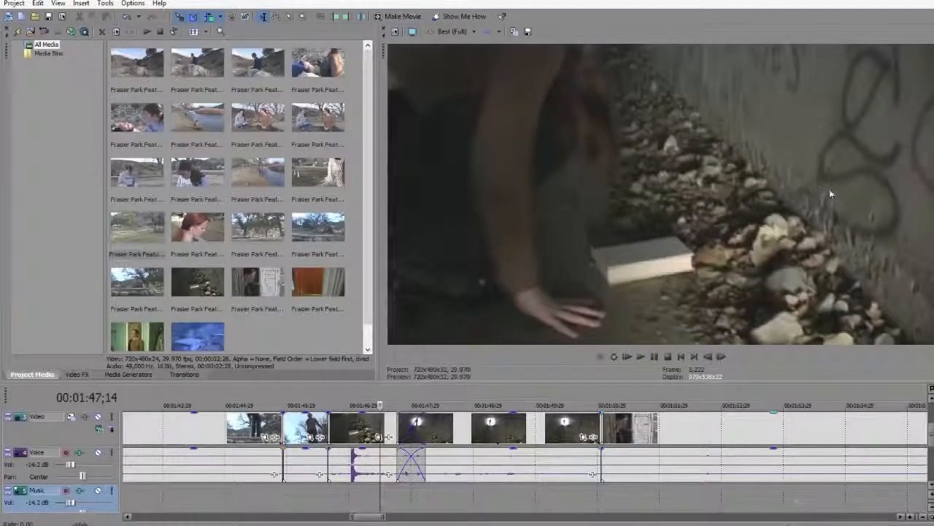
key(l)
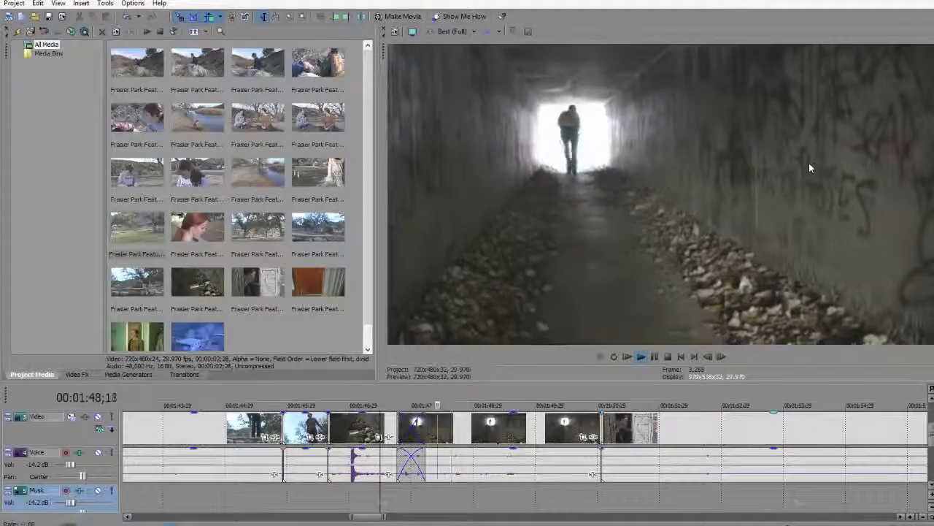
key(j)
key(l)
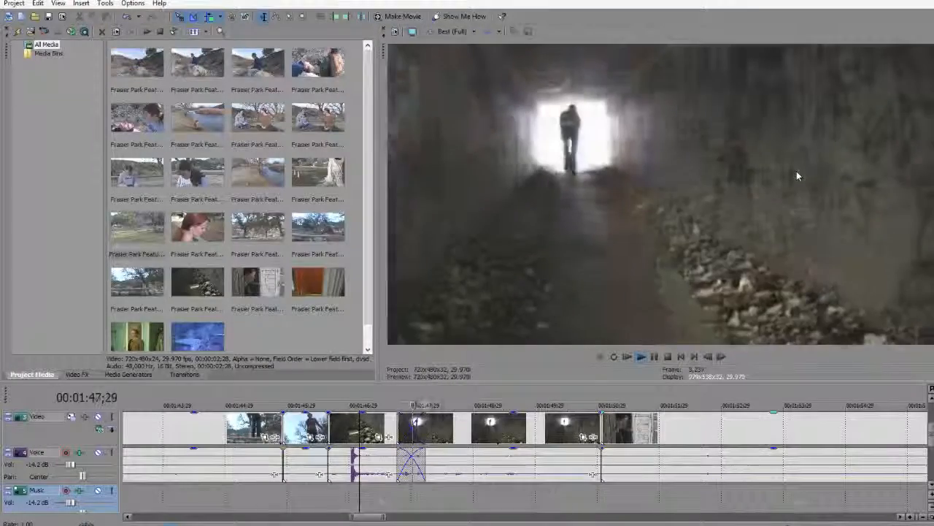
key(j)
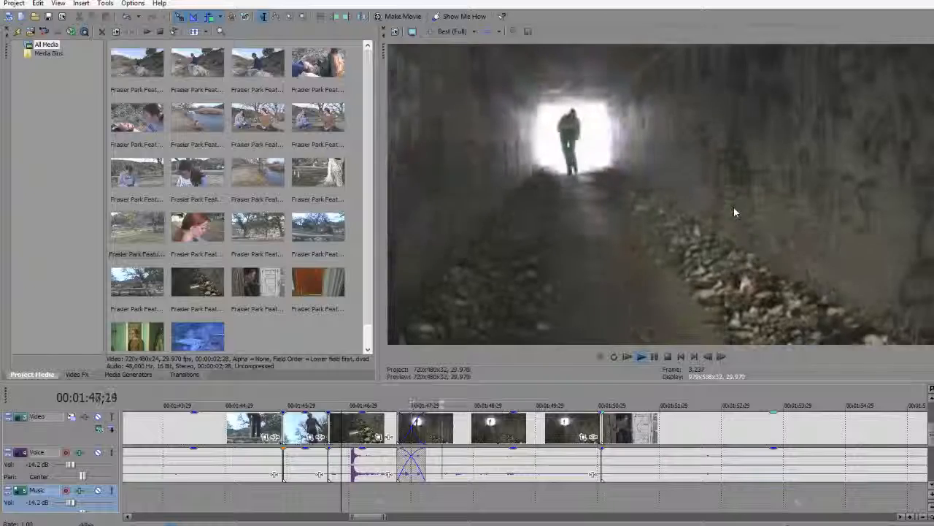
Step: Trim about a quarter second off the end of the book shot, keeping the 0:14 crossfade into the tunnel figure, and play the transition
key(k)
key(j)
key(k)
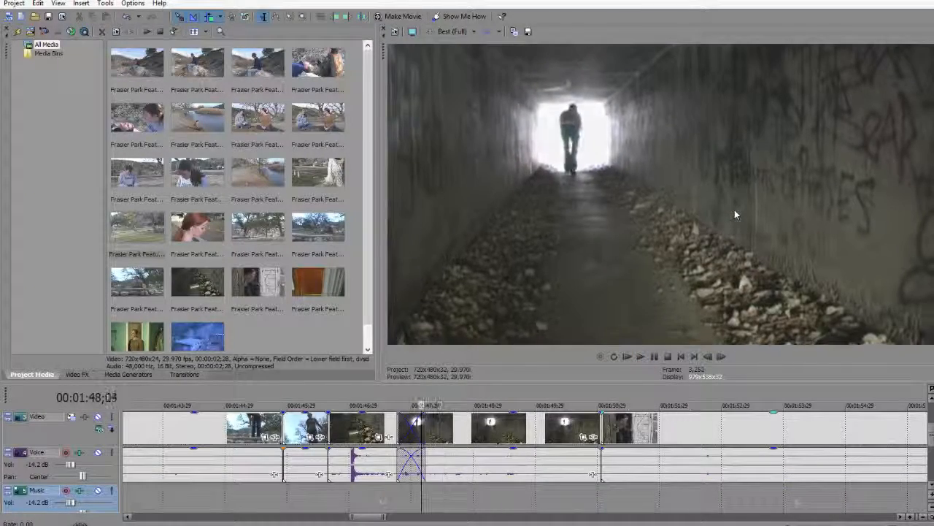
key(j)
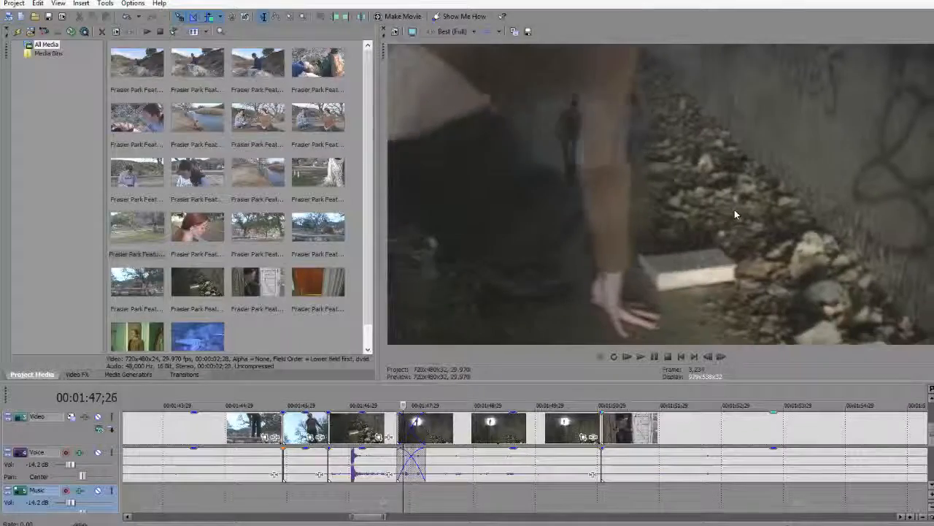
key(l)
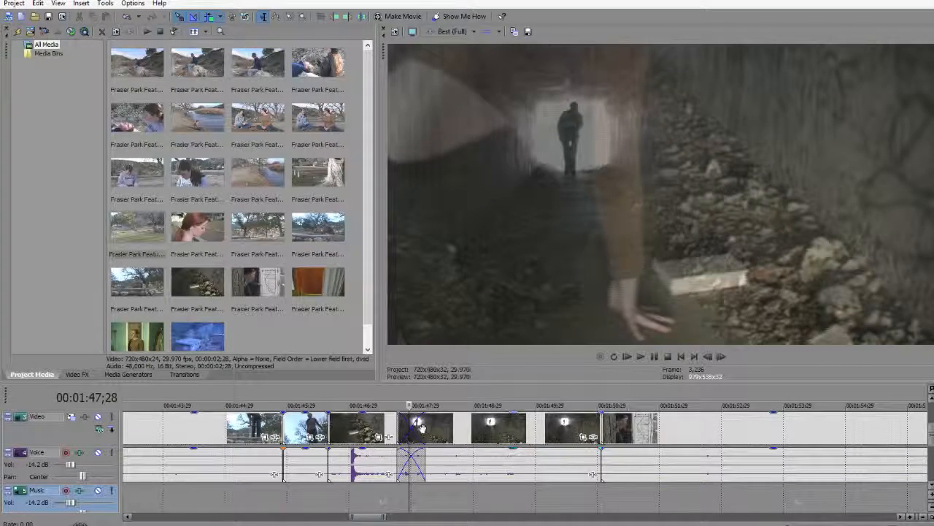
drag(421, 428, 406, 429)
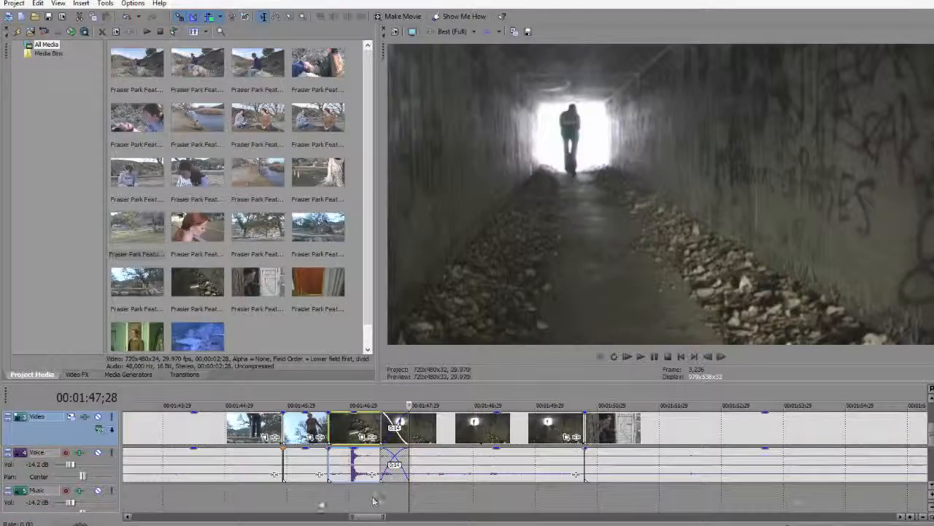
click(316, 499)
key(space)
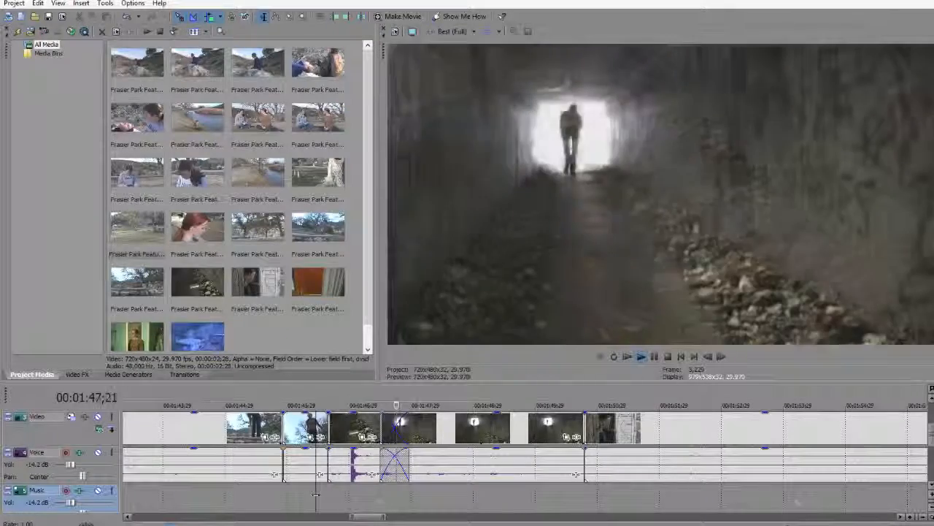
Step: Replay the tightened tunnel transition several times from different points, examining how the hand and book dissolve into the distant figure
click(369, 503)
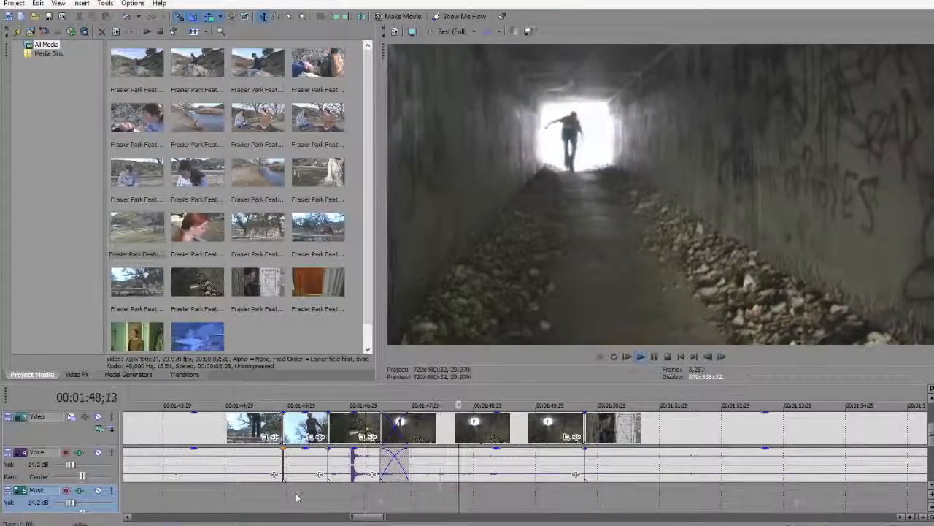
click(296, 496)
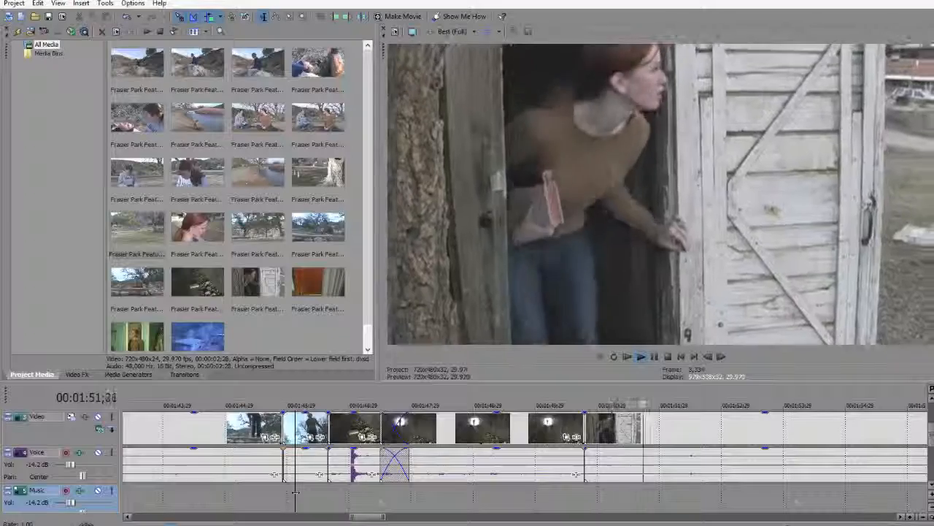
click(265, 499)
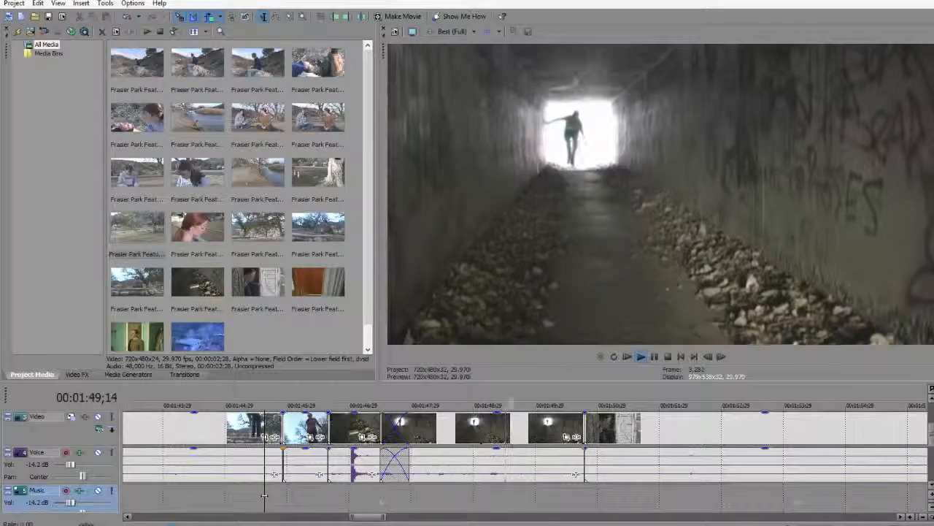
click(339, 504)
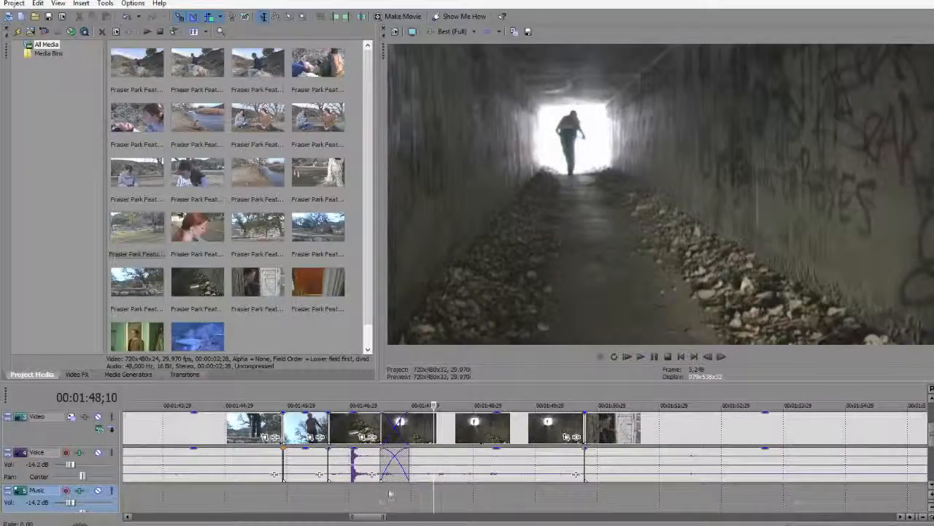
key(Left)
key(Left)
key(Left)
key(Left)
key(Left)
key(Left)
key(Left)
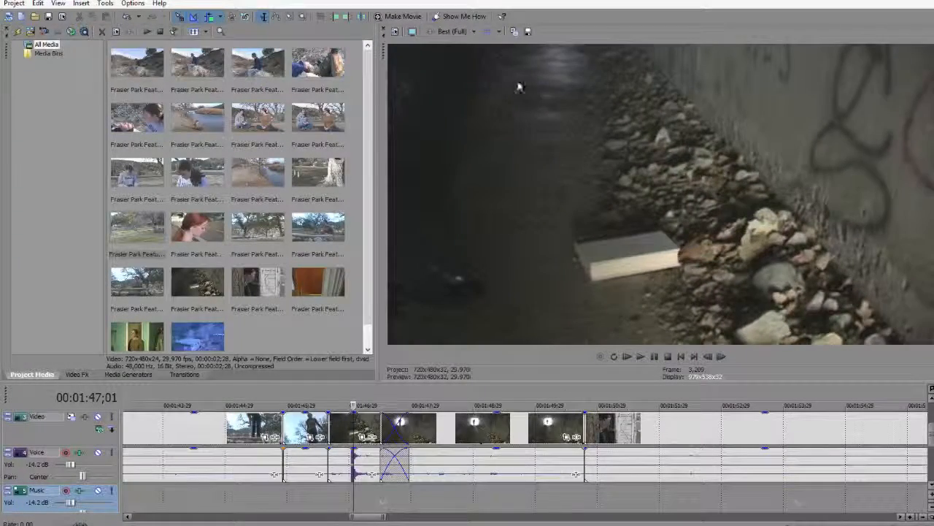
key(space)
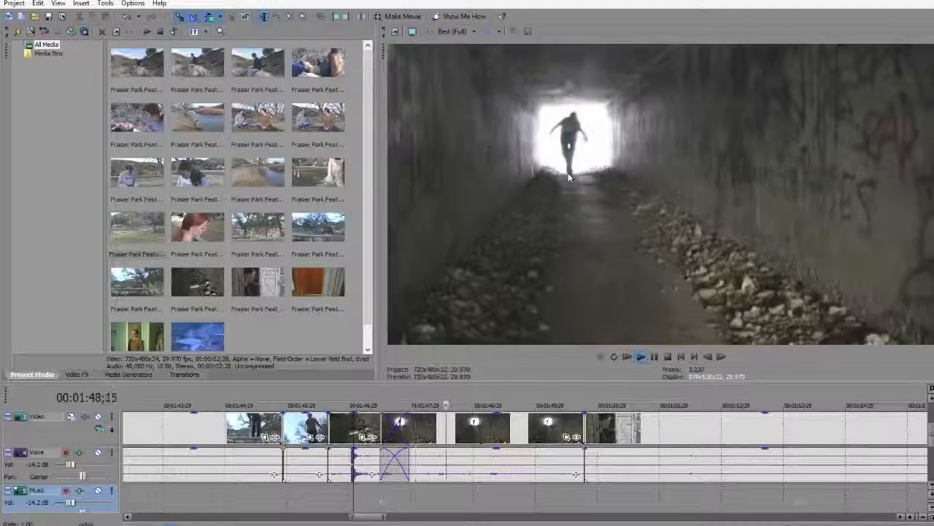
click(271, 501)
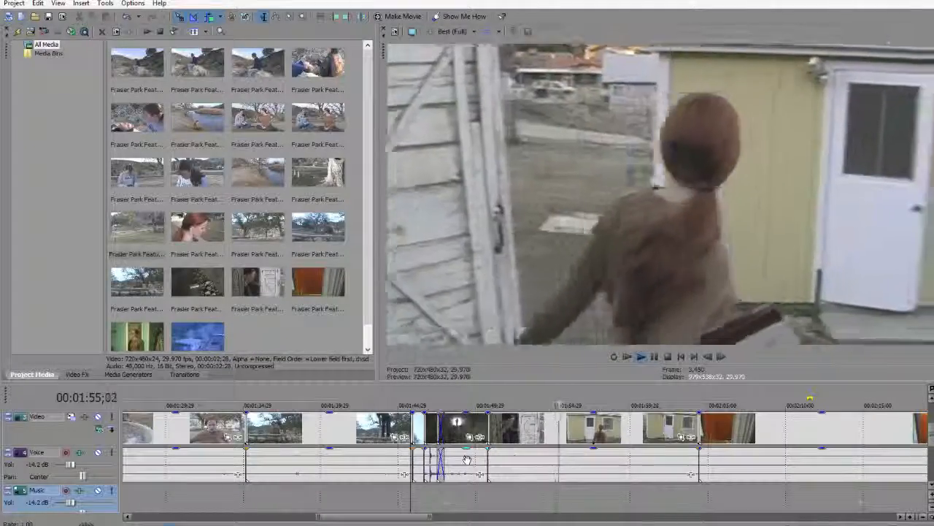
Step: Watch the barn exit and the curtain shot through to the green room, examining the pacing and possible cut points
scroll(528, 505, down, 4)
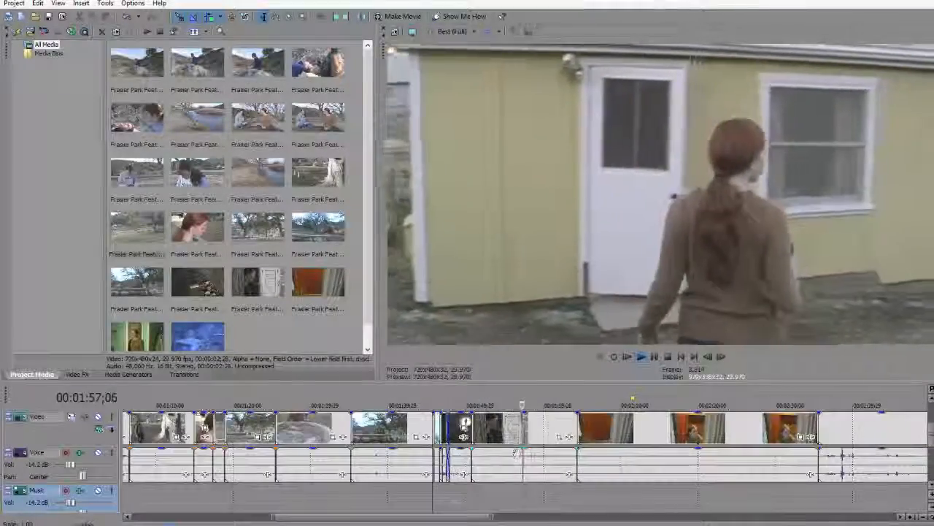
scroll(528, 505, up, 2)
scroll(528, 505, up, 2)
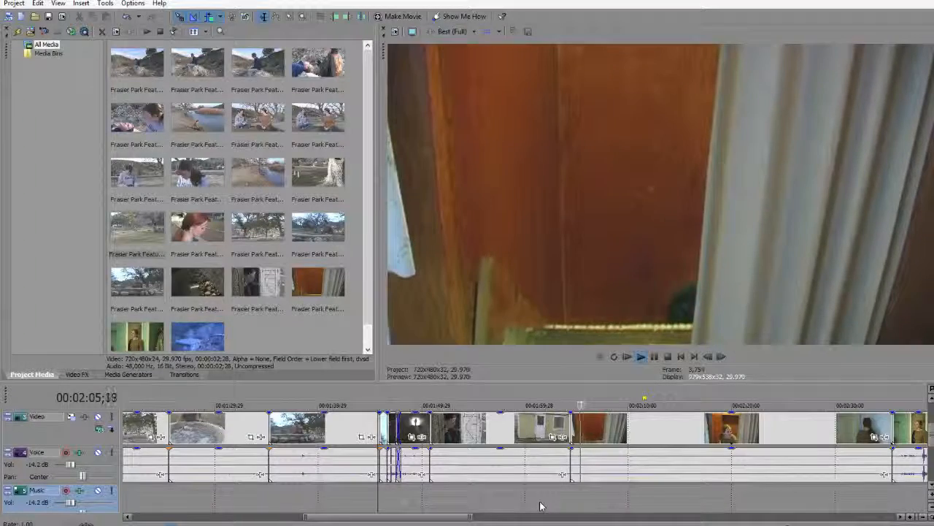
scroll(541, 506, down, 2)
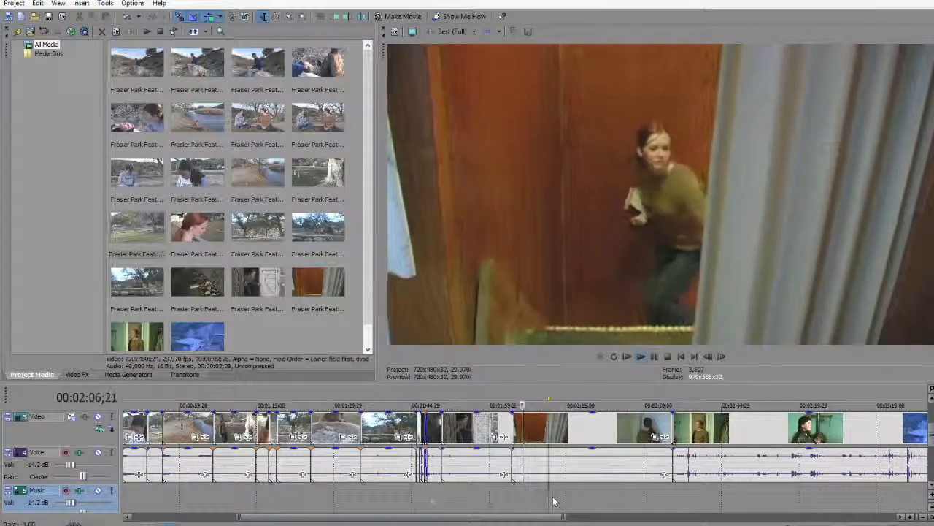
key(l)
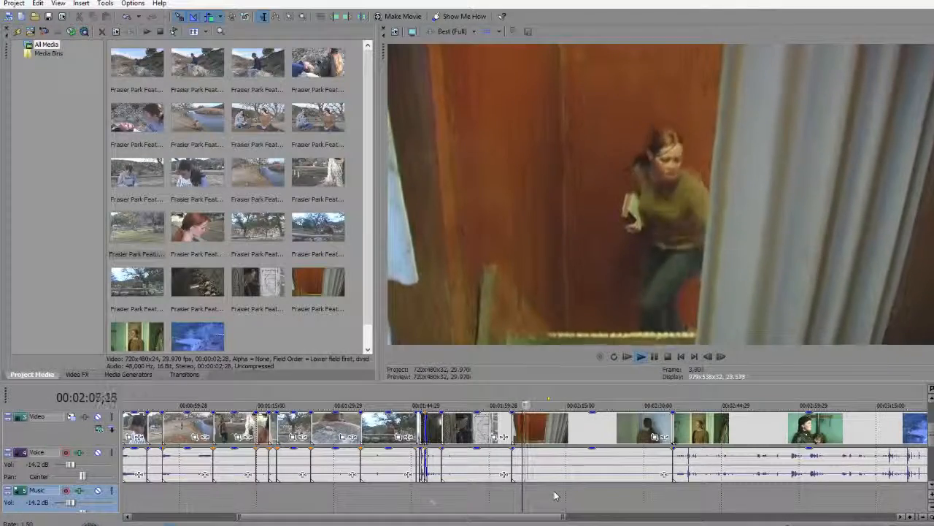
key(l)
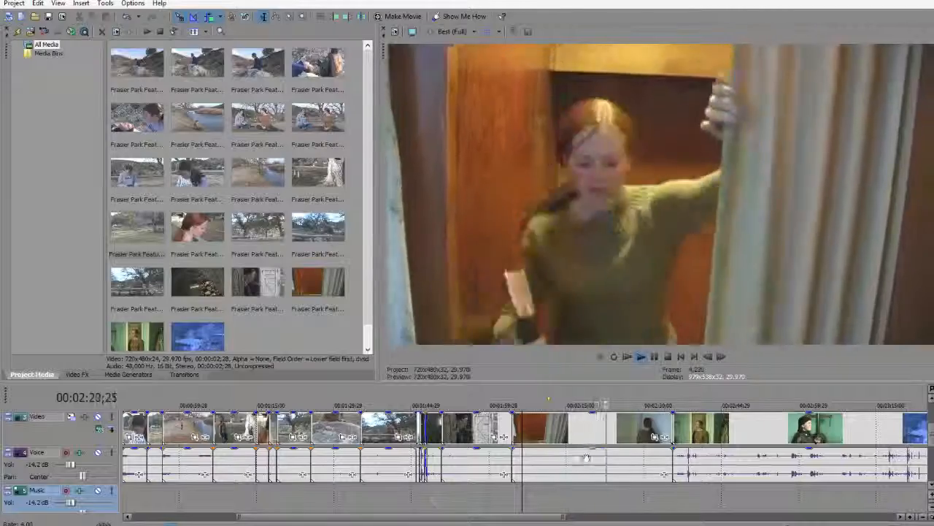
key(k)
key(l)
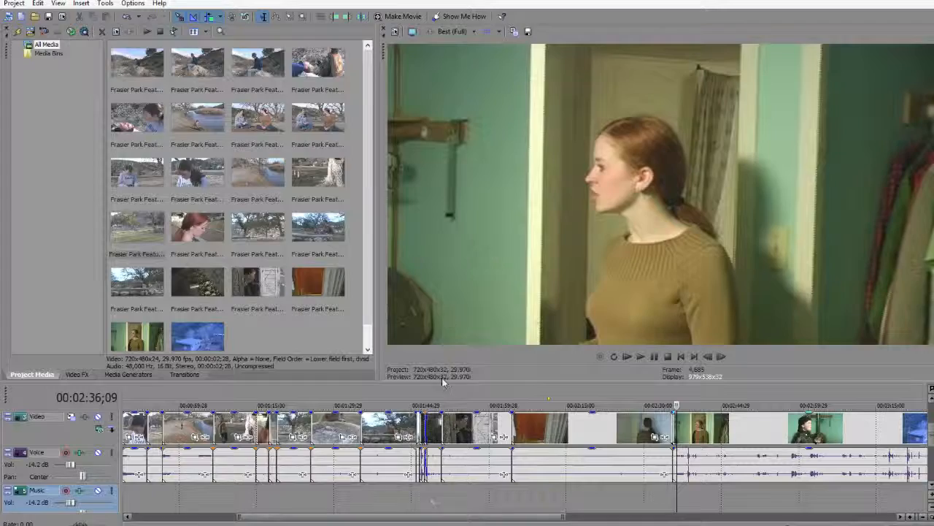
Step: Remove about seven seconds from the end of the curtain shot, close the gap to the green room shot, and play across the cut
click(600, 503)
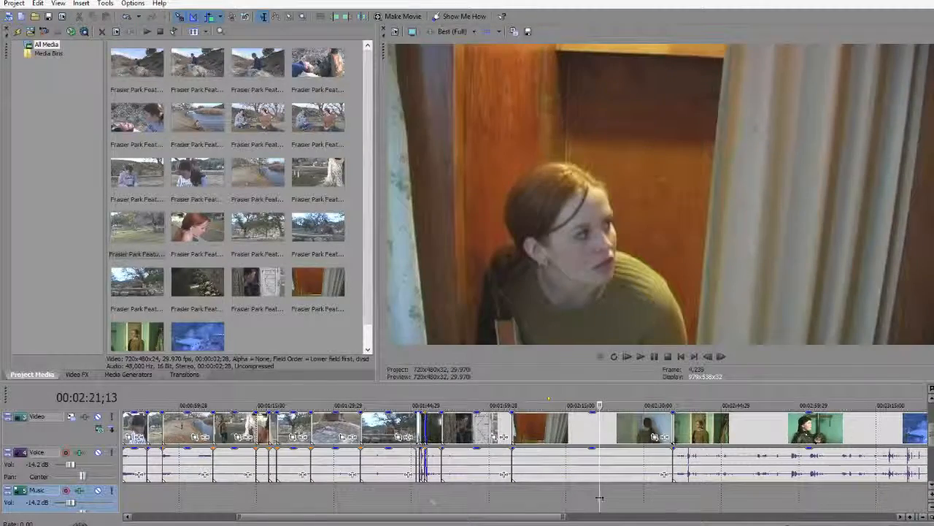
key(space)
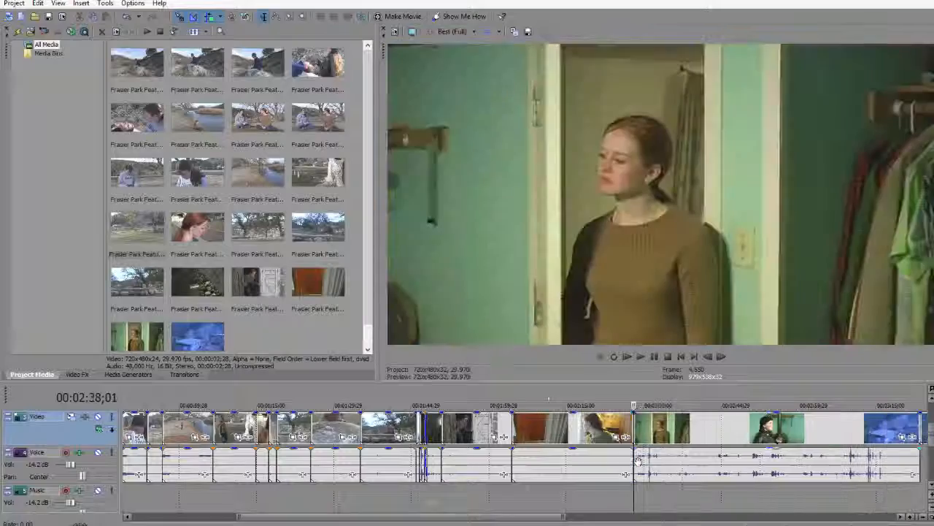
click(600, 504)
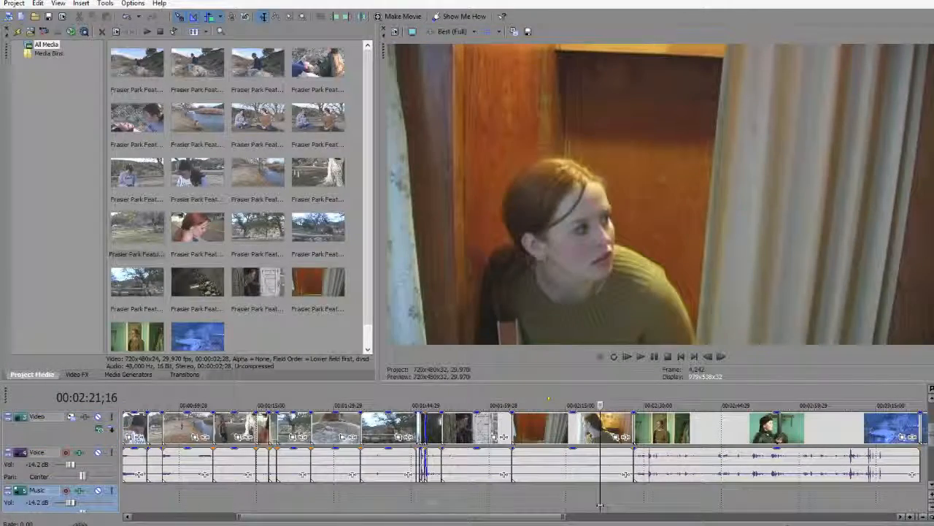
key(space)
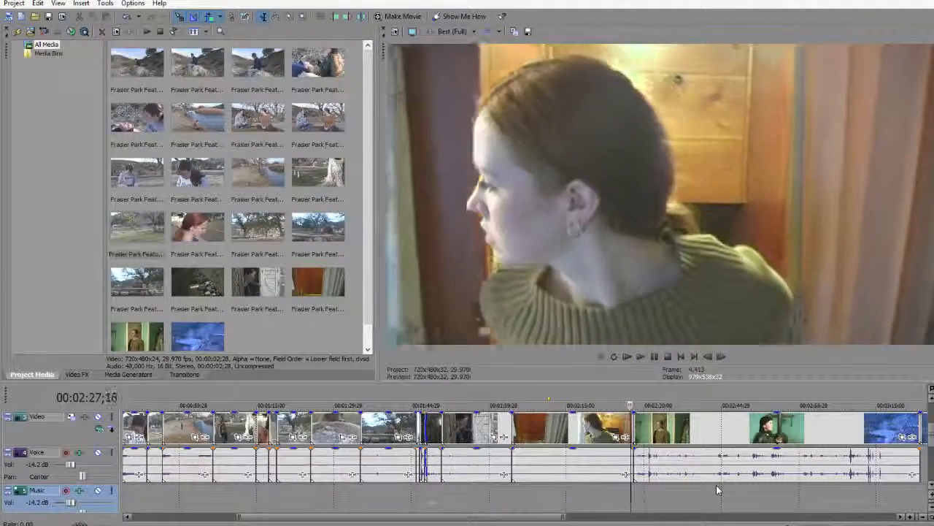
Step: Split the curtain shot at 02:27;16, delete the short remainder before the green room shot, and play across the cut
scroll(716, 484, up, 4)
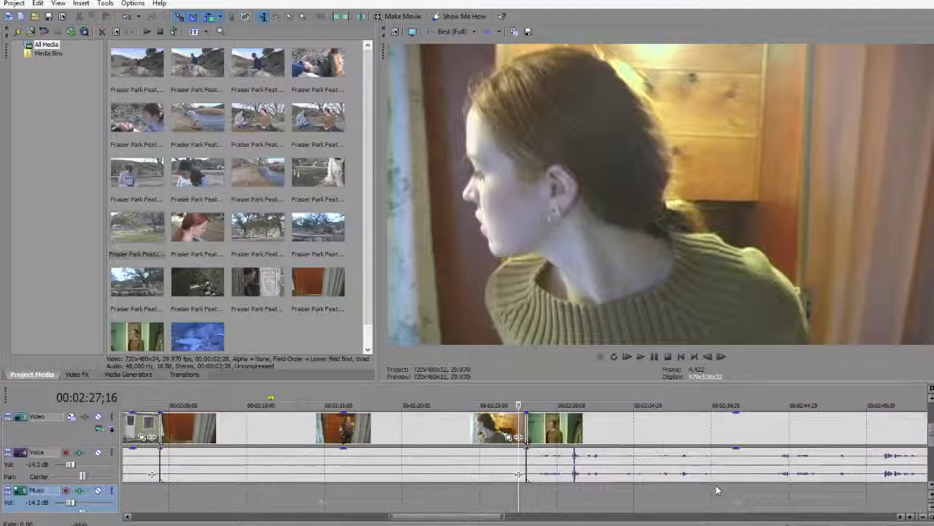
scroll(701, 491, up, 3)
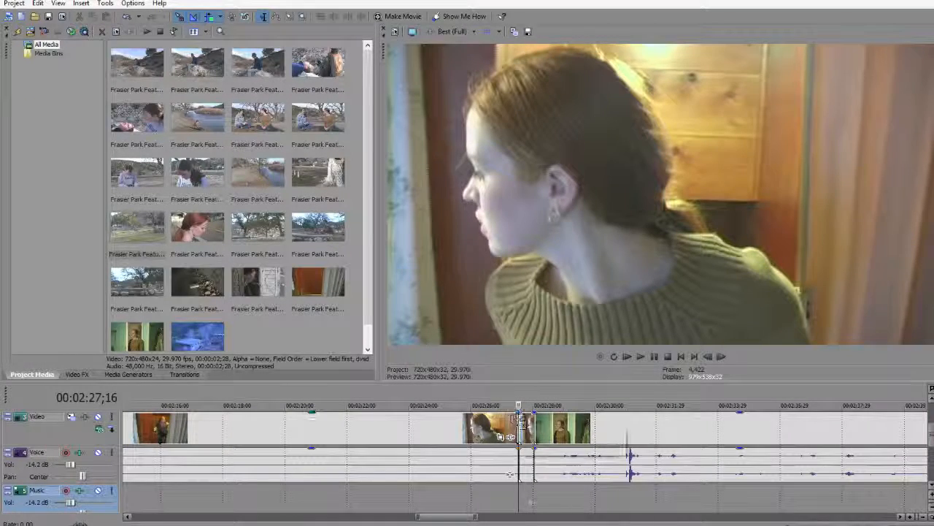
click(524, 422)
key(Delete)
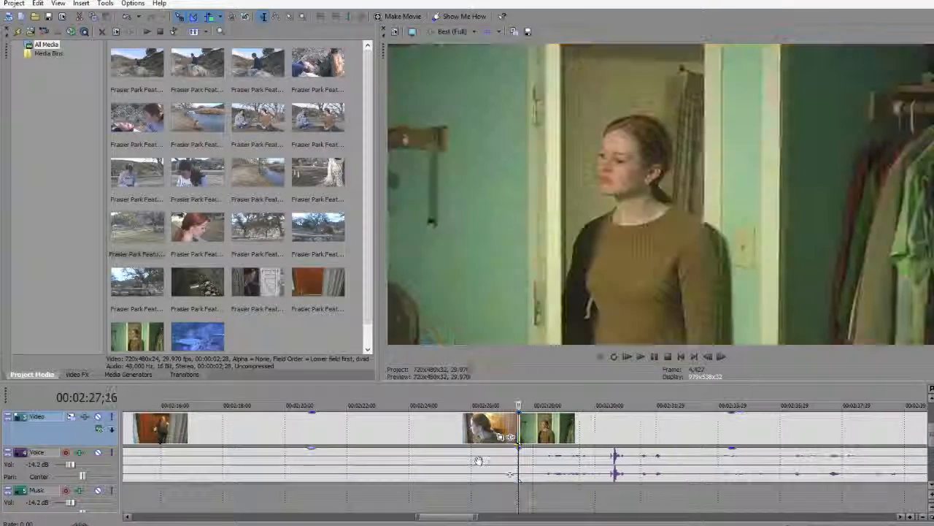
click(441, 494)
key(space)
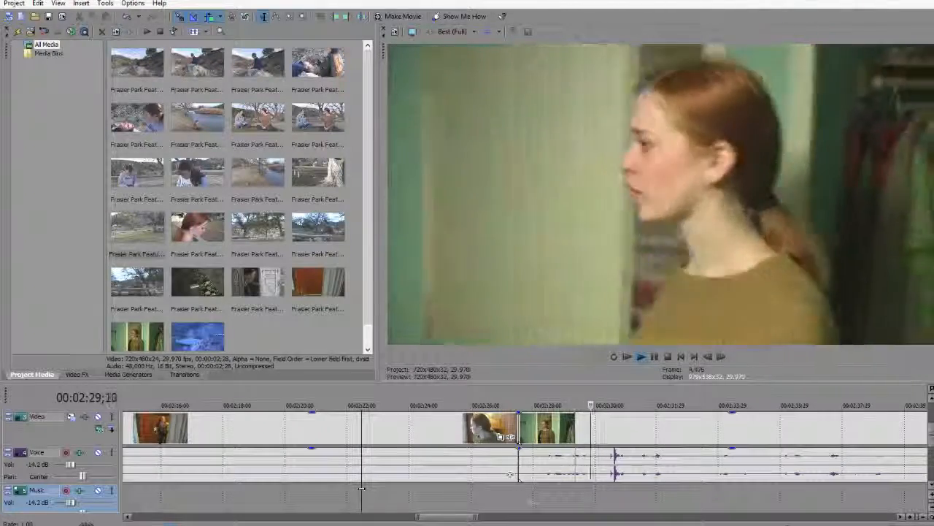
Step: Watch the green room conversation through to the closing shots, examining its pacing and where the scene could be cut
scroll(363, 491, down, 2)
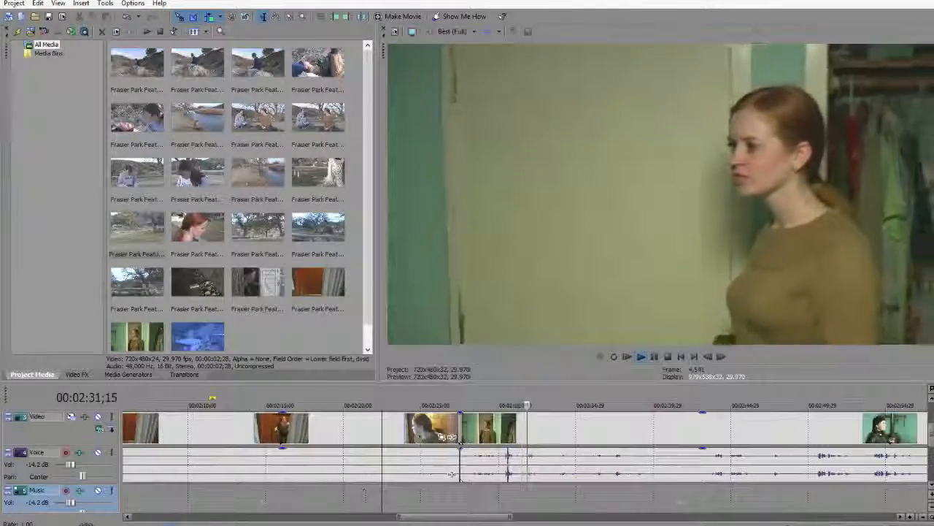
scroll(412, 499, down, 3)
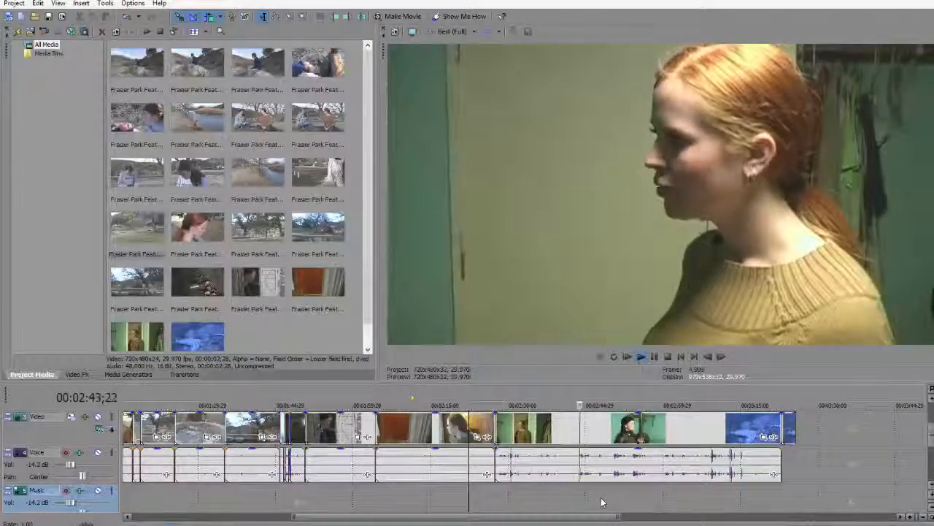
scroll(602, 502, down, 2)
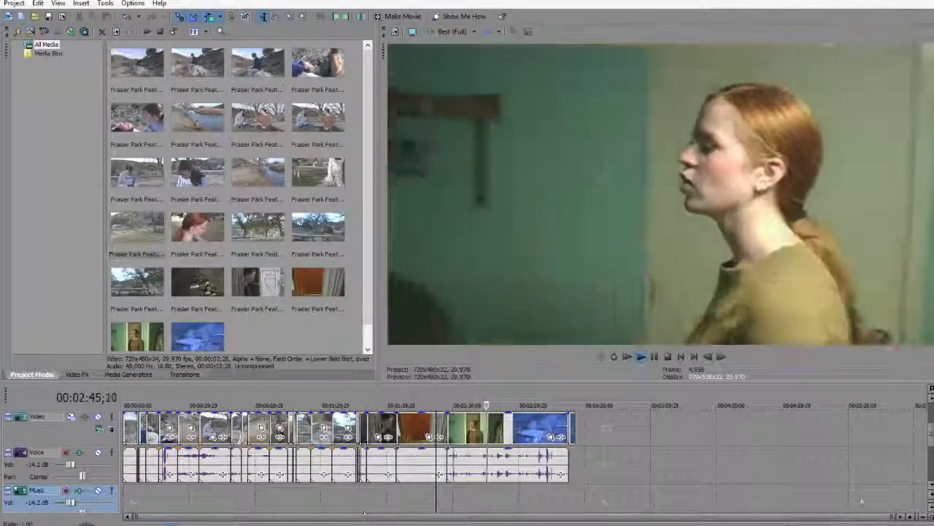
key(Up)
key(Up)
key(Up)
key(Up)
key(Up)
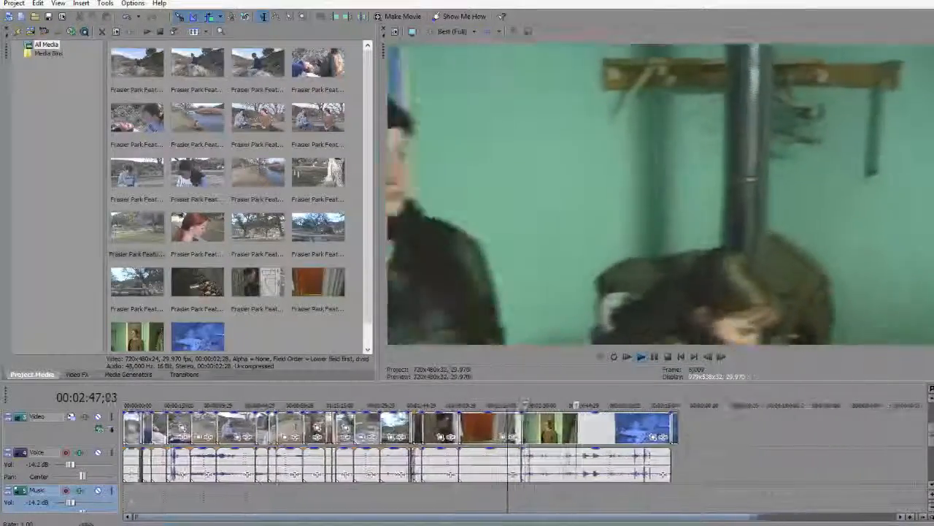
key(Up)
key(Up)
key(Up)
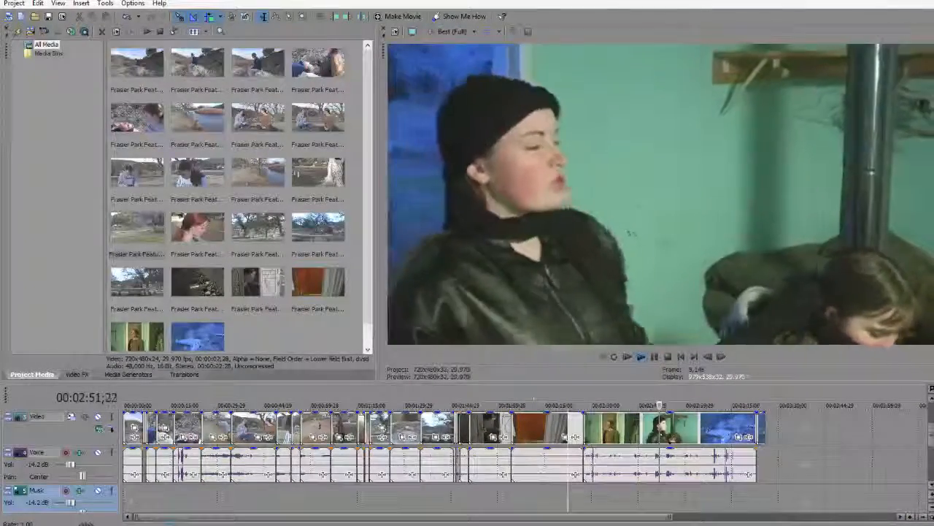
scroll(677, 491, up, 3)
scroll(692, 494, up, 1)
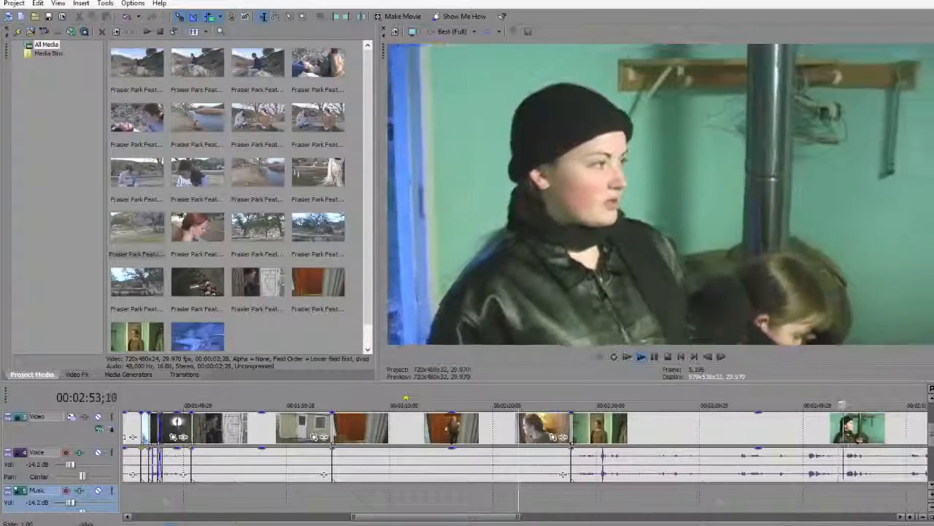
drag(473, 521, 538, 521)
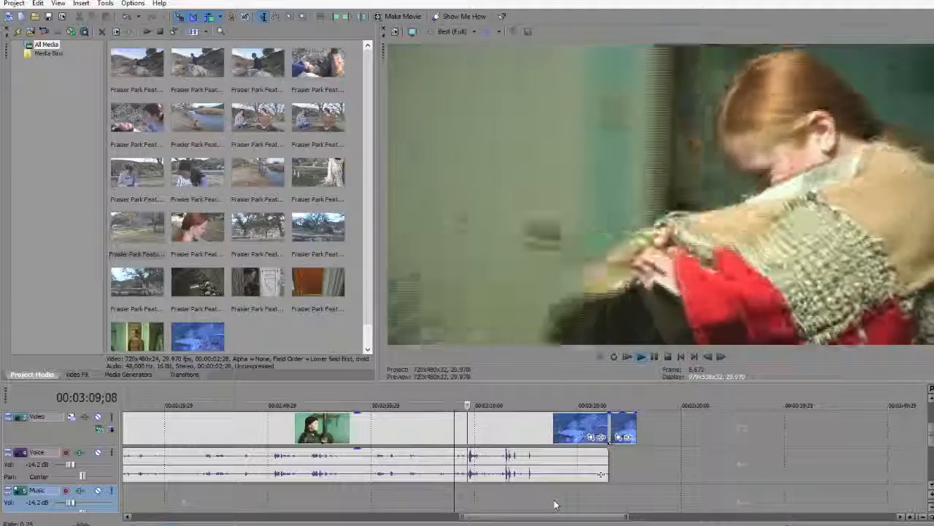
Step: Try splitting the green room shot at 03:08;00 and 03:08;05, around the moment before the grab
click(433, 501)
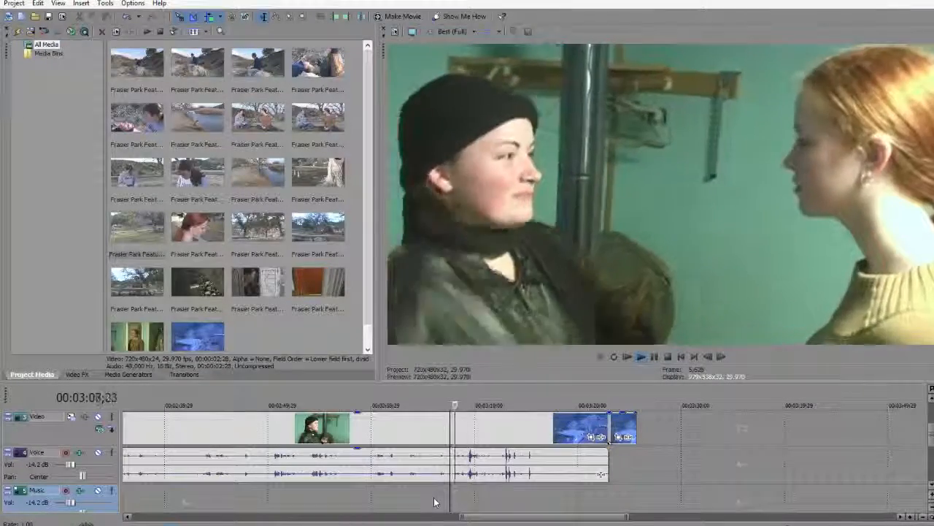
key(j)
key(k)
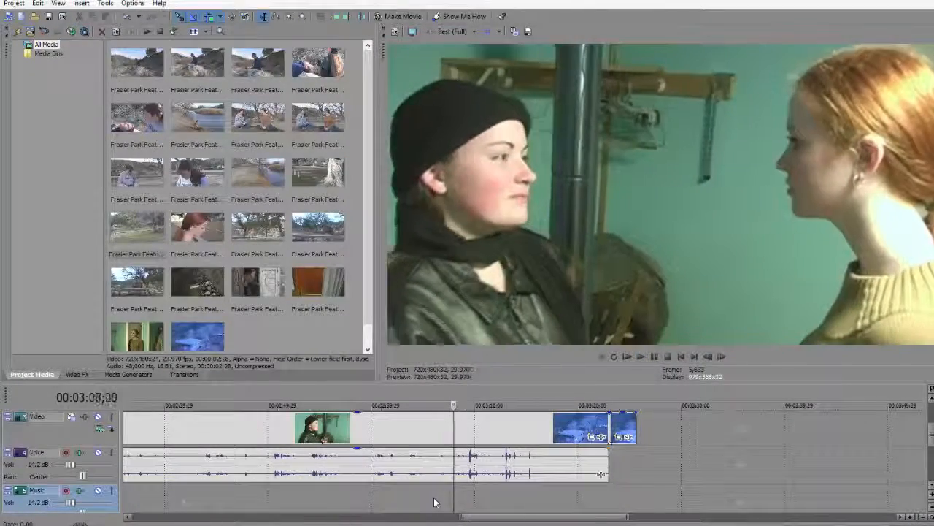
key(s)
key(alt+Right)
key(alt+Right)
key(alt+Right)
key(alt+Right)
key(alt+Right)
key(alt+Right)
key(alt+Right)
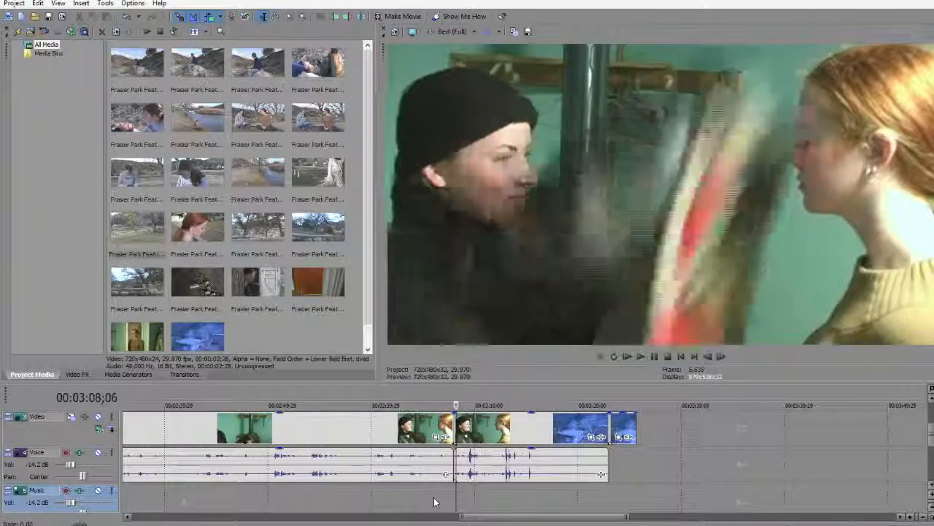
key(alt+Left)
key(alt+Left)
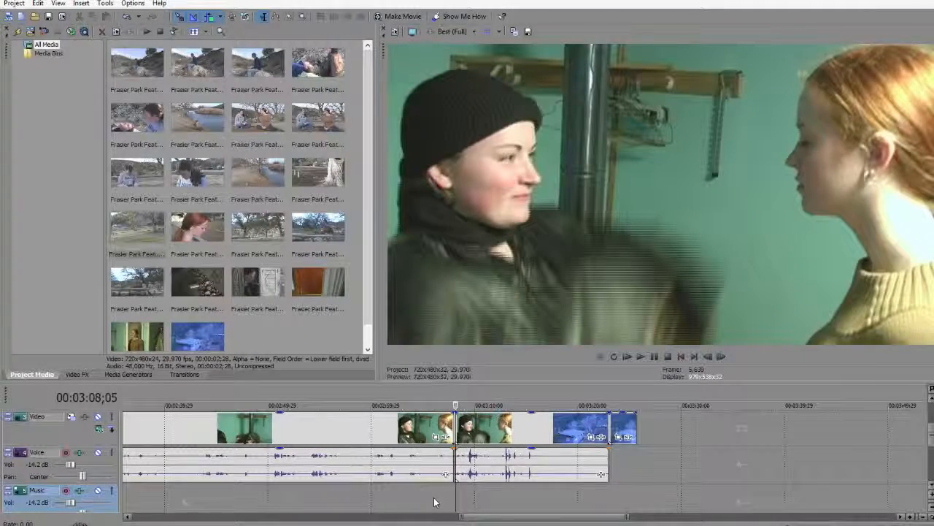
Step: Try deleting the short piece between the two splits in the green room shot, and play across the cut
scroll(434, 502, up, 5)
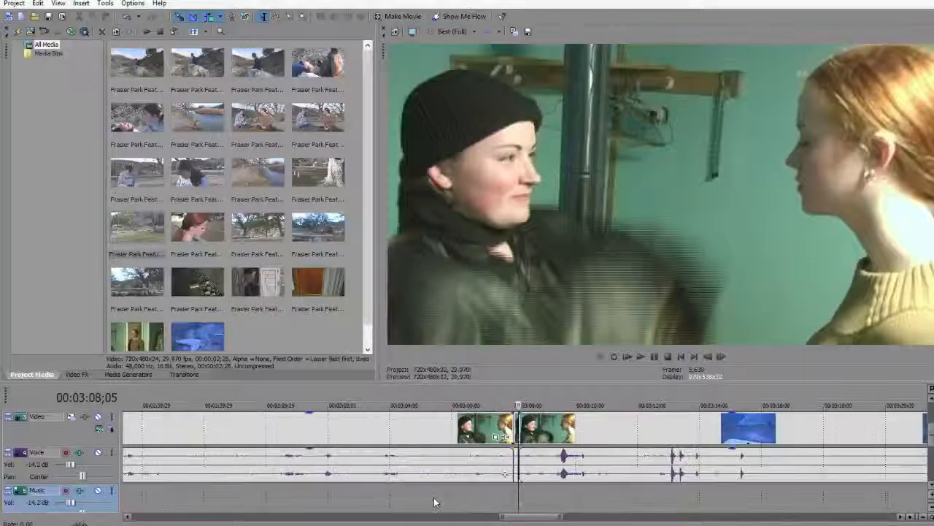
scroll(517, 423, up, 2)
click(503, 425)
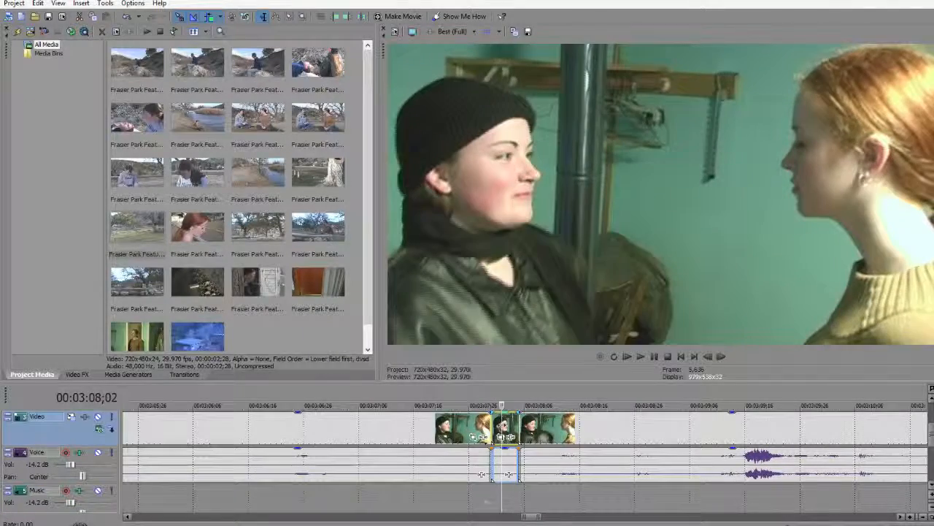
key(Delete)
click(375, 502)
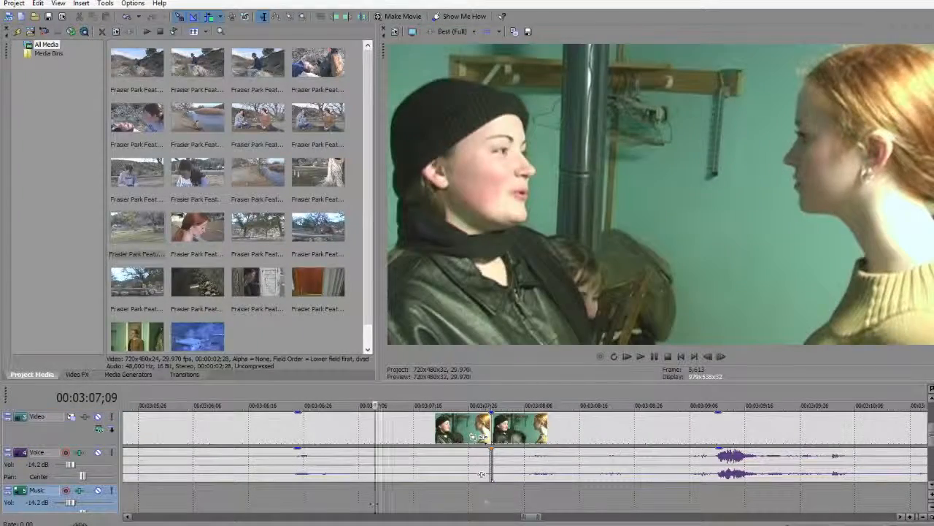
key(space)
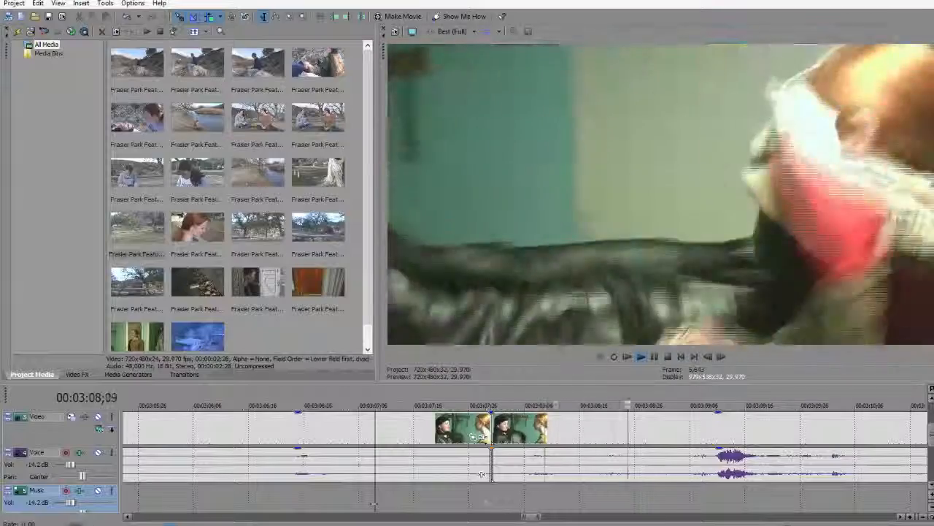
key(space)
key(space)
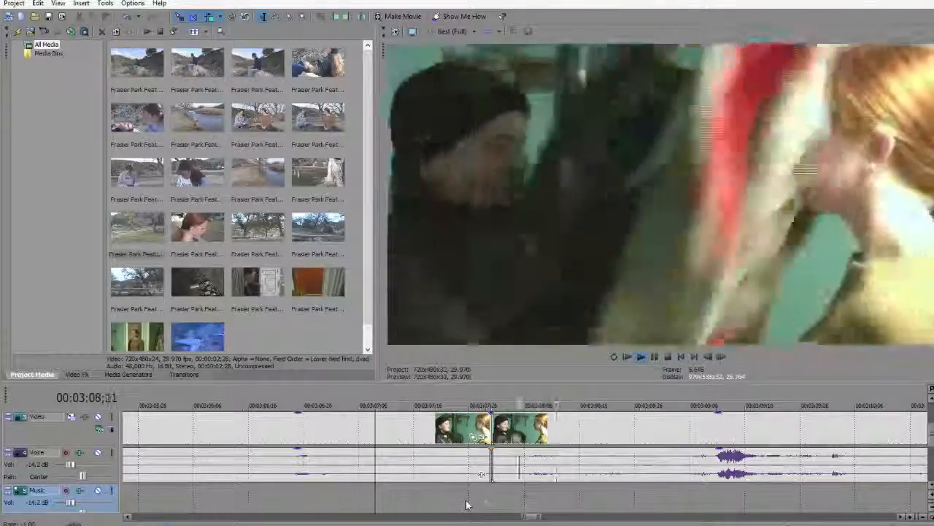
key(k)
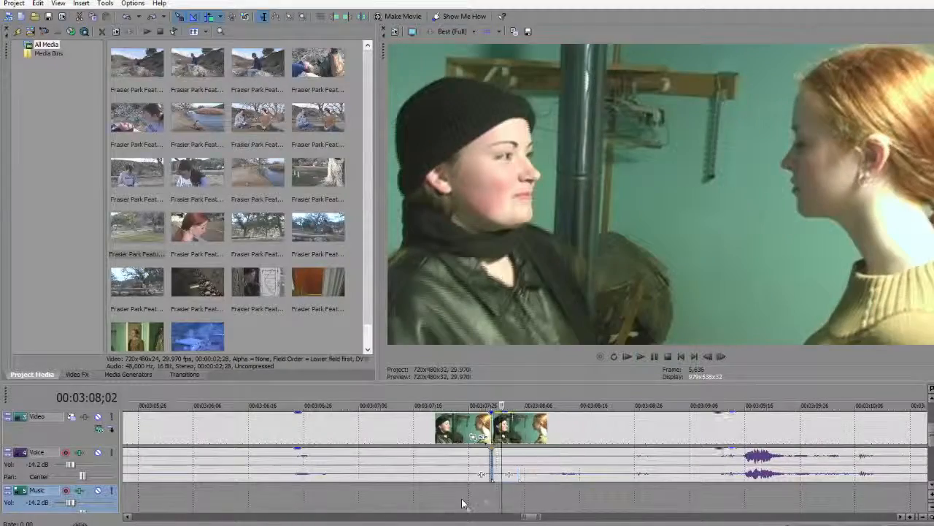
Step: Split the green room shot at 03:08;17 and 03:09;15, delete the piece between the splits, and play across the jump cut
click(430, 495)
key(space)
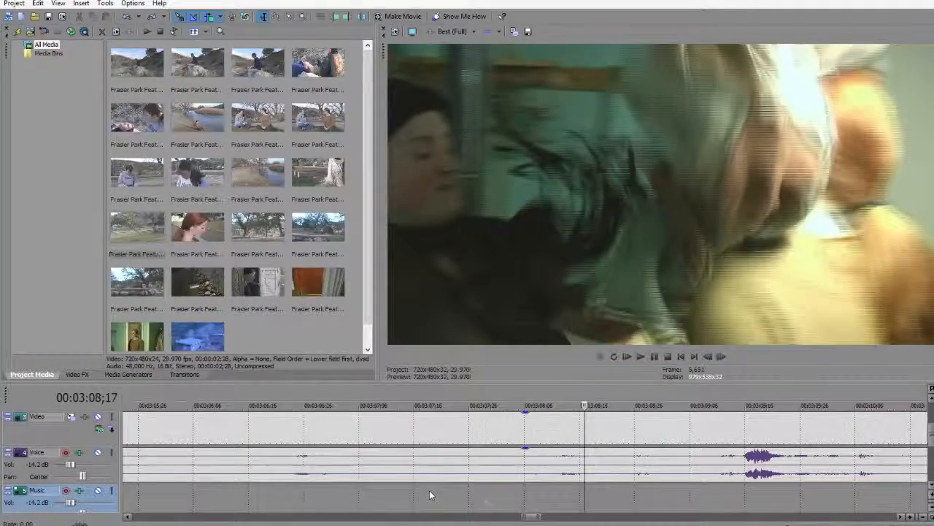
key(s)
key(space)
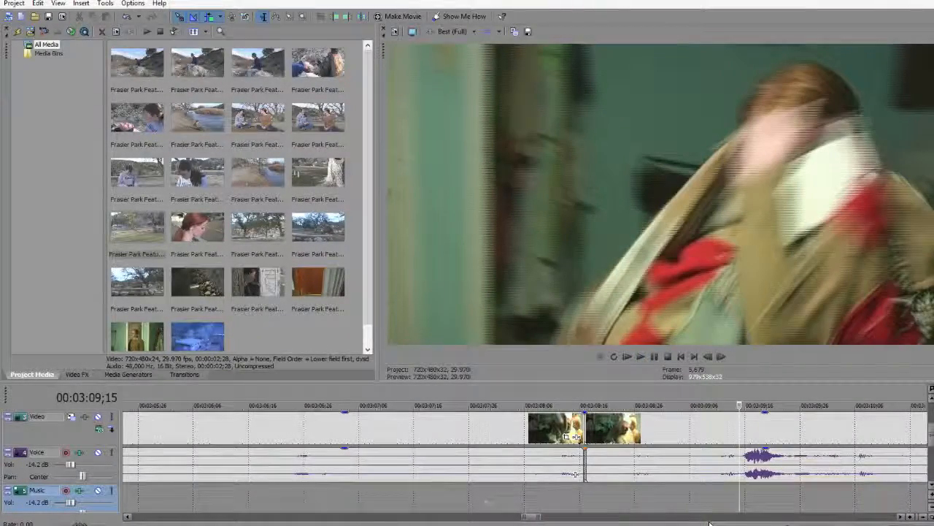
key(s)
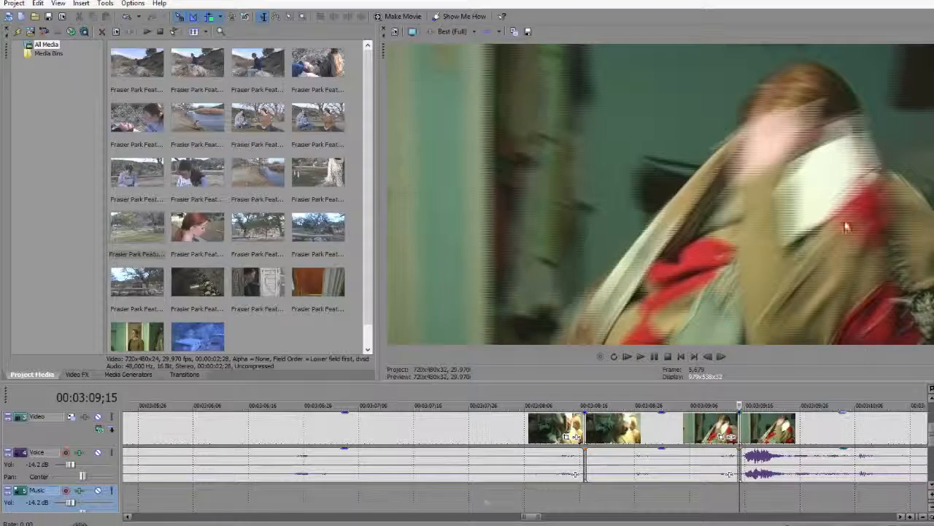
click(665, 434)
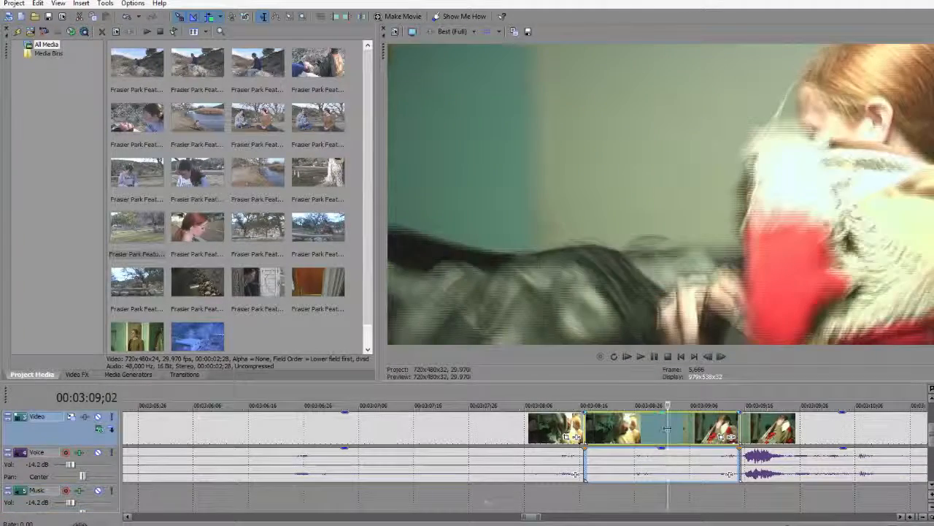
key(Delete)
click(530, 495)
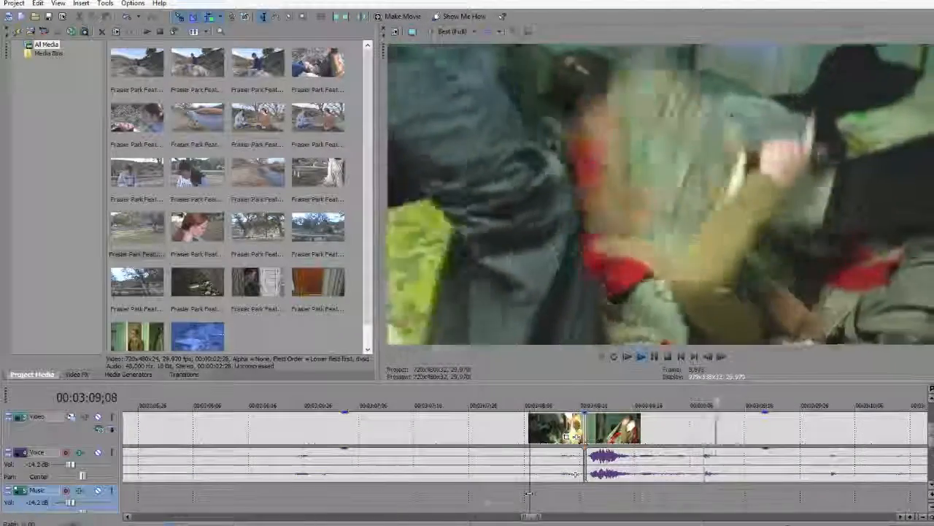
key(space)
key(space)
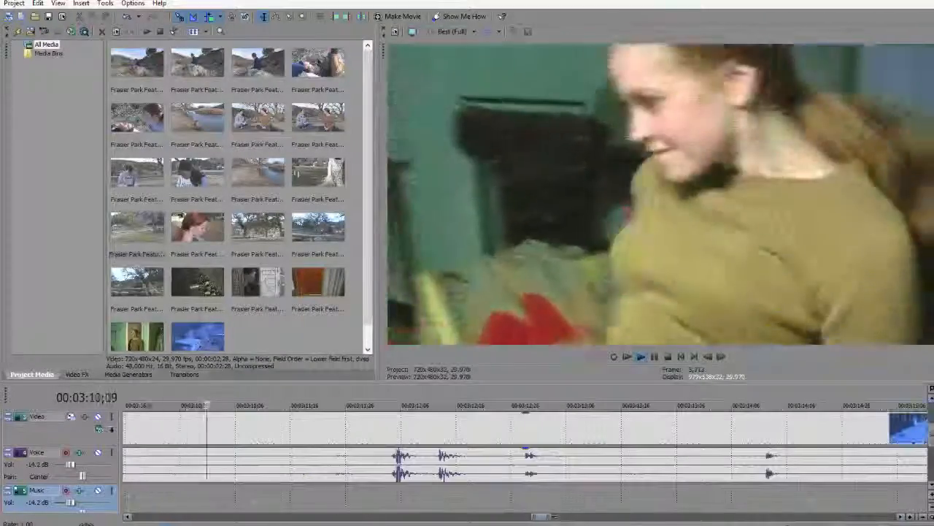
Step: Review the action up to the doorway and split the green room shot at 03:10;18 during the bed struggle
scroll(580, 503, down, 1)
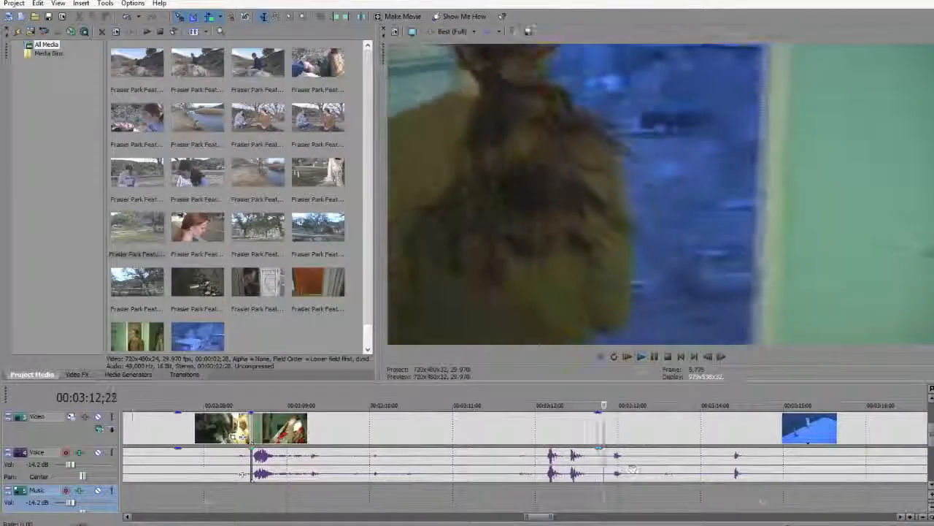
click(448, 499)
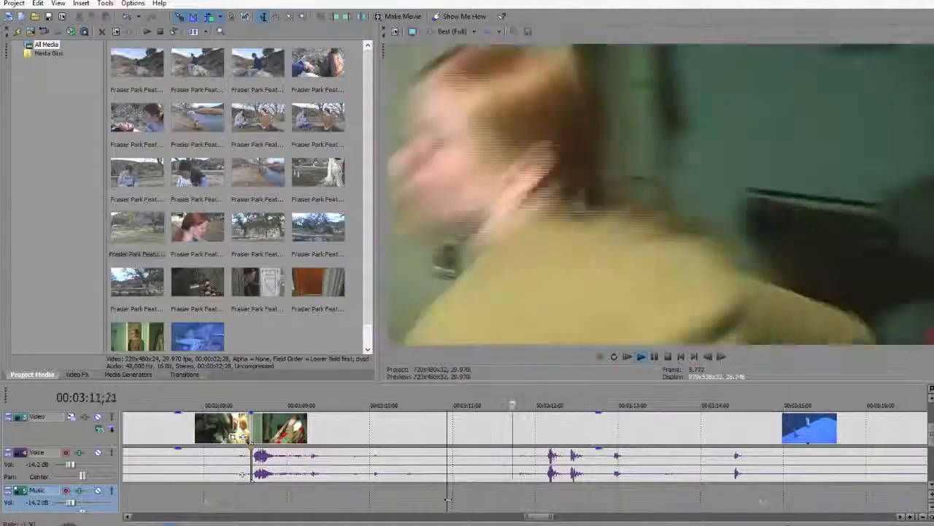
click(453, 501)
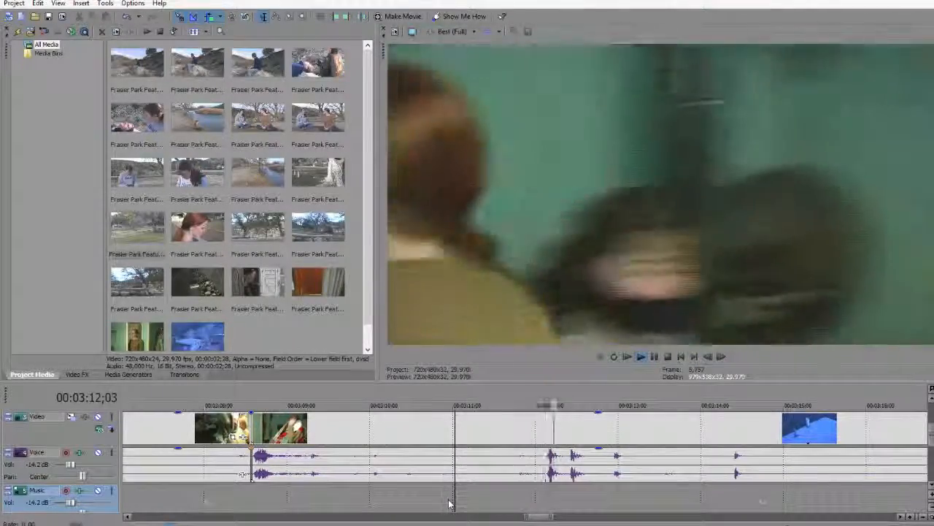
key(j)
key(j)
key(k)
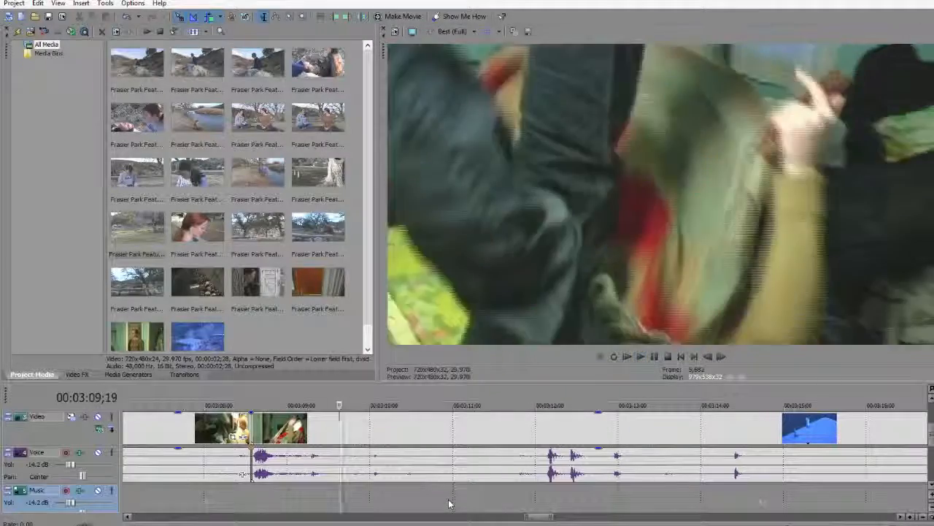
key(l)
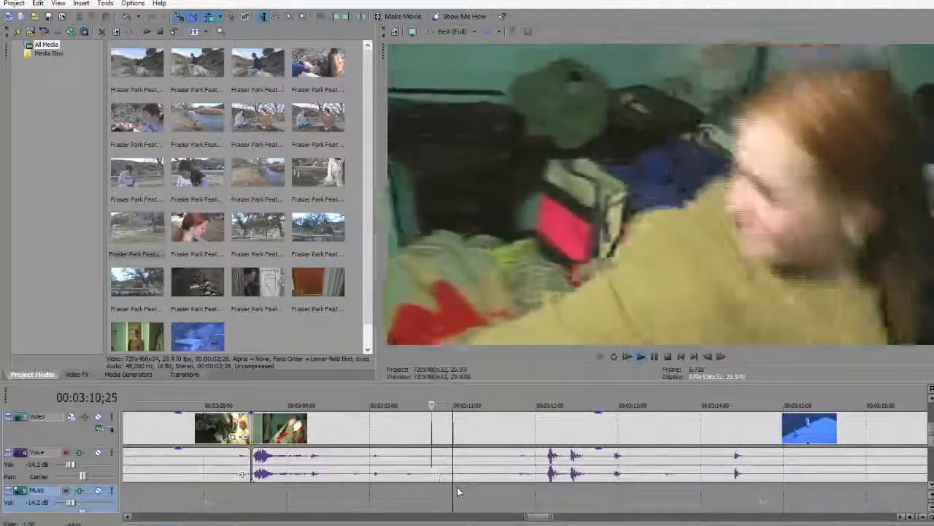
key(j)
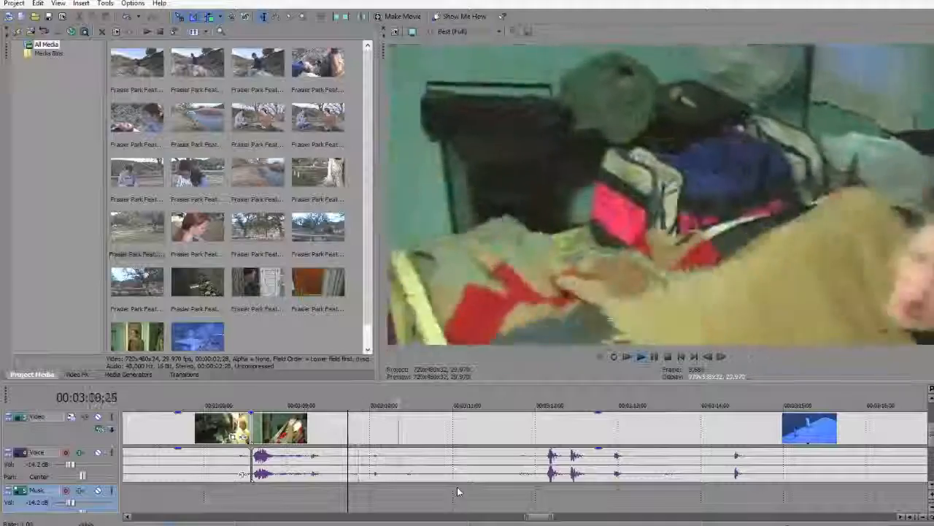
key(k)
key(s)
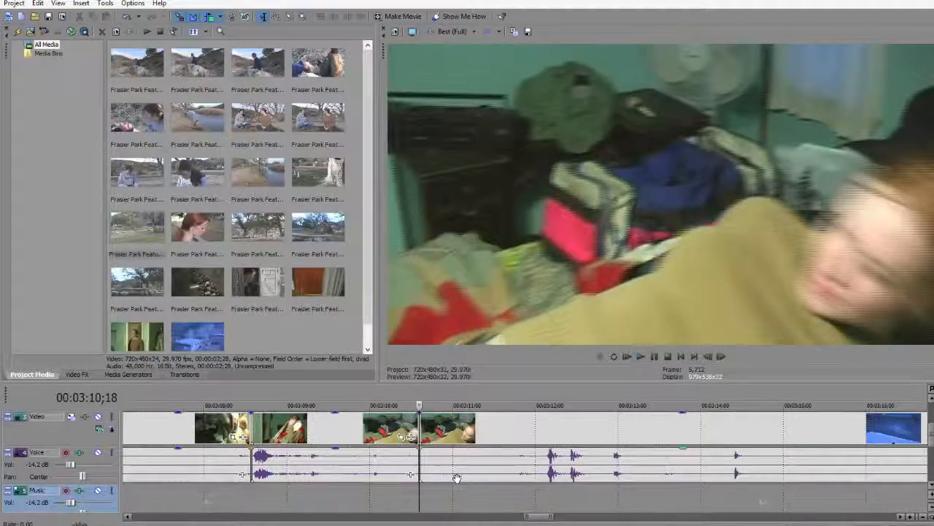
Step: Split the shot again at 03:12;02, delete the piece back to the previous split, and play across both jump cuts
key(l)
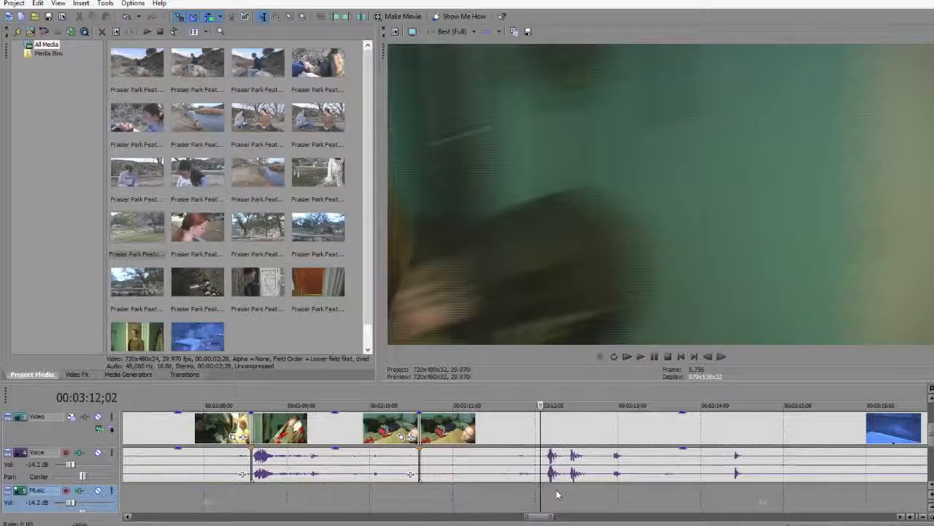
key(s)
click(513, 424)
key(Delete)
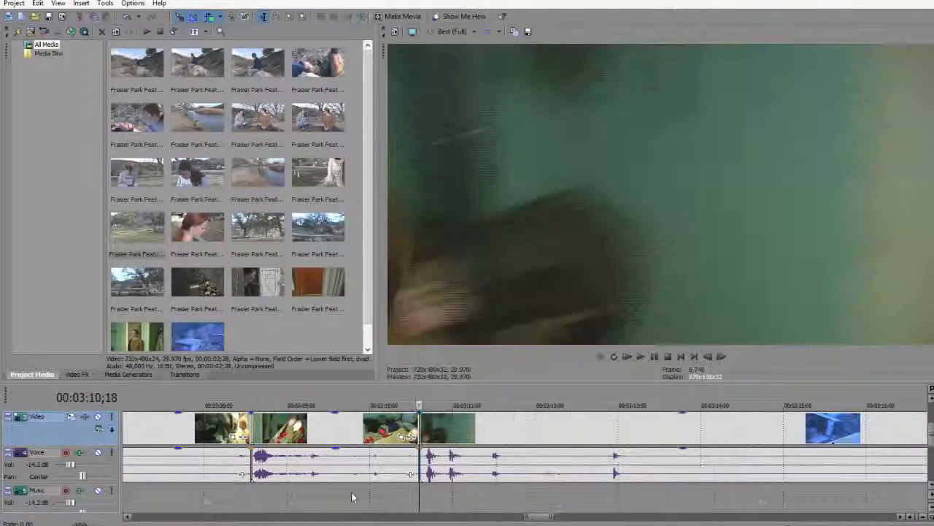
click(181, 497)
key(l)
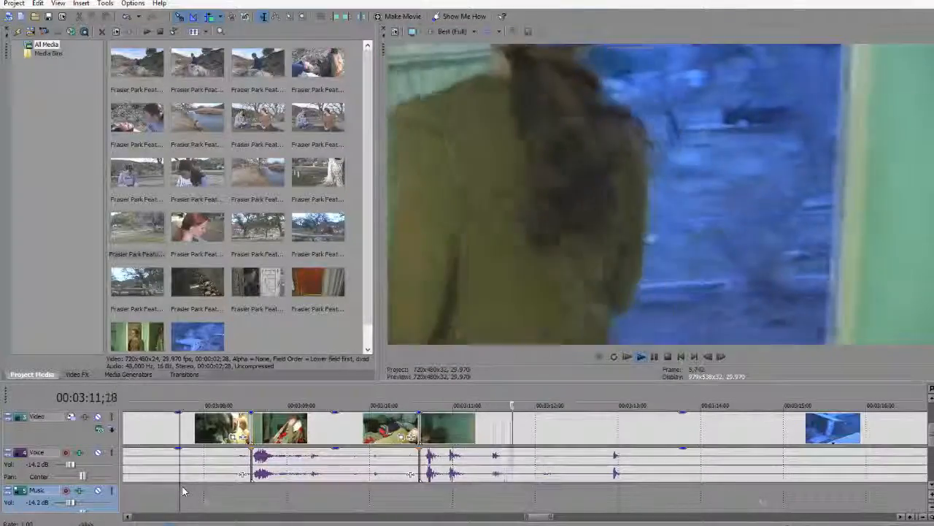
Step: Scrub back and forth through the bed struggle between the jump cuts, examining where the second one could be tightened
key(Return)
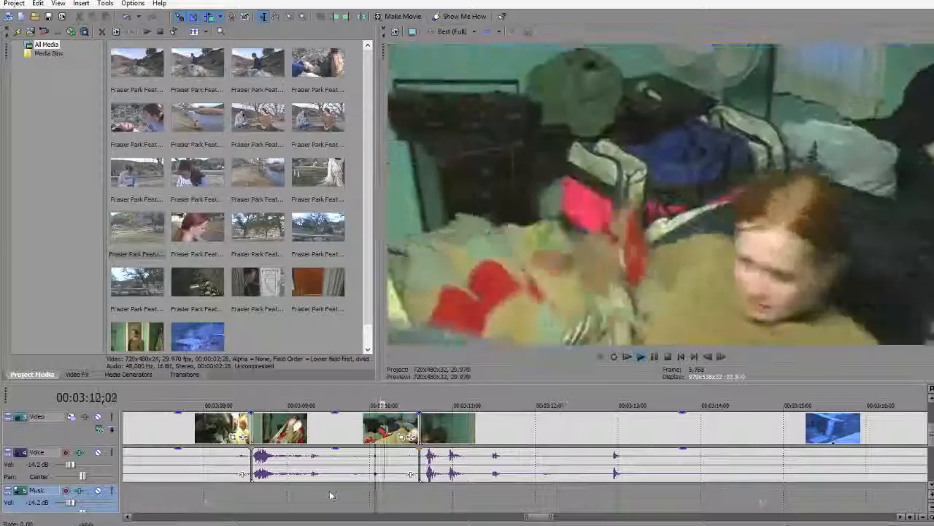
key(Return)
key(Left)
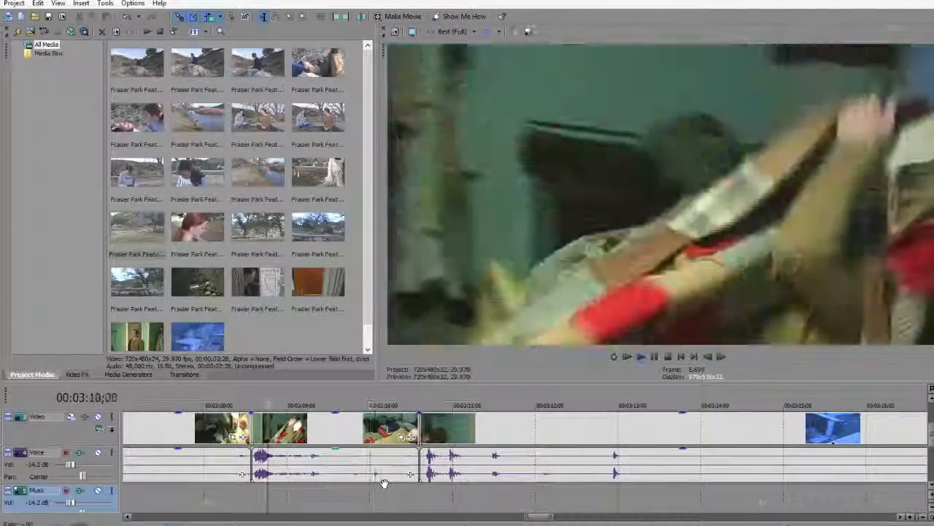
key(Right)
key(Right)
key(Right)
key(Right)
key(Right)
key(Right)
key(space)
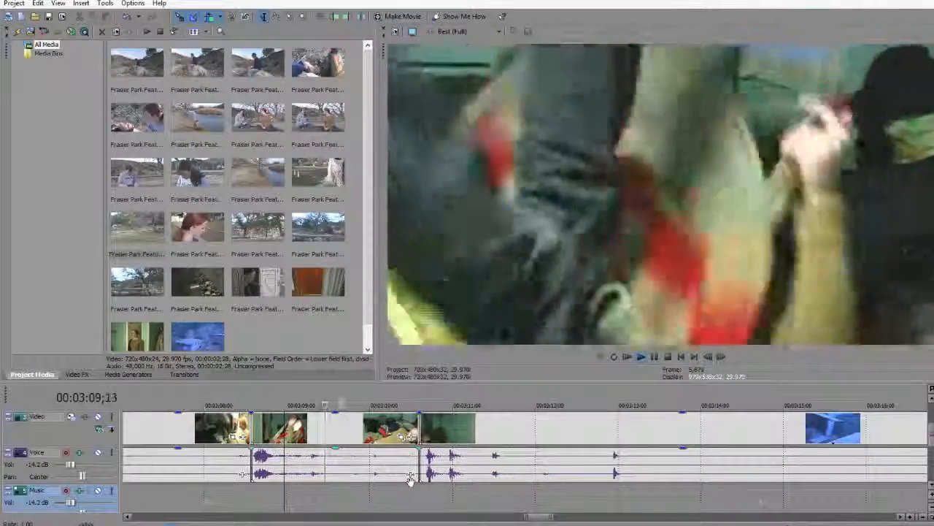
key(Left)
key(Left)
key(Left)
key(Left)
key(Left)
key(Left)
key(Left)
key(Left)
key(Left)
key(Left)
key(Left)
key(Left)
key(Left)
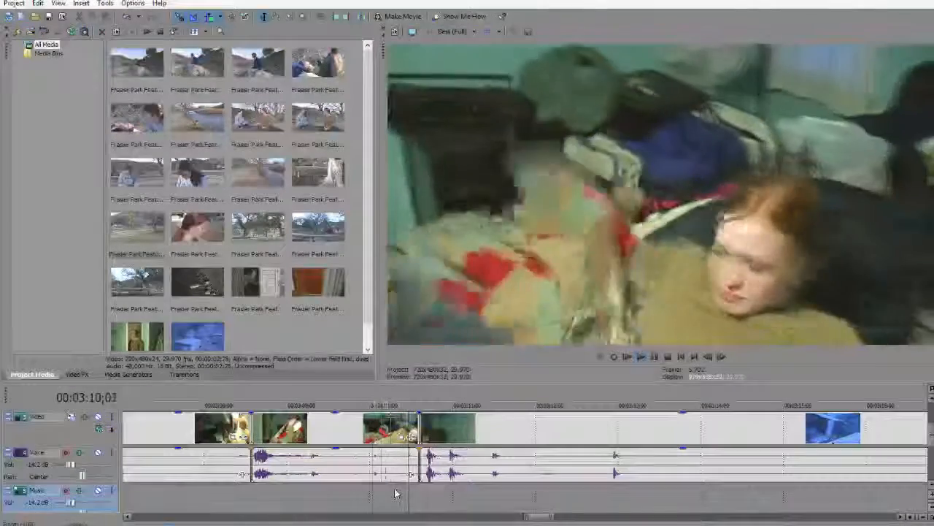
Step: Split the bed struggle clip at 03:10;11, delete its short remainder before the second jump cut, and play the sequence through
key(Right)
key(Right)
key(Right)
key(Right)
key(Right)
key(Right)
key(Right)
key(Right)
key(Right)
key(Right)
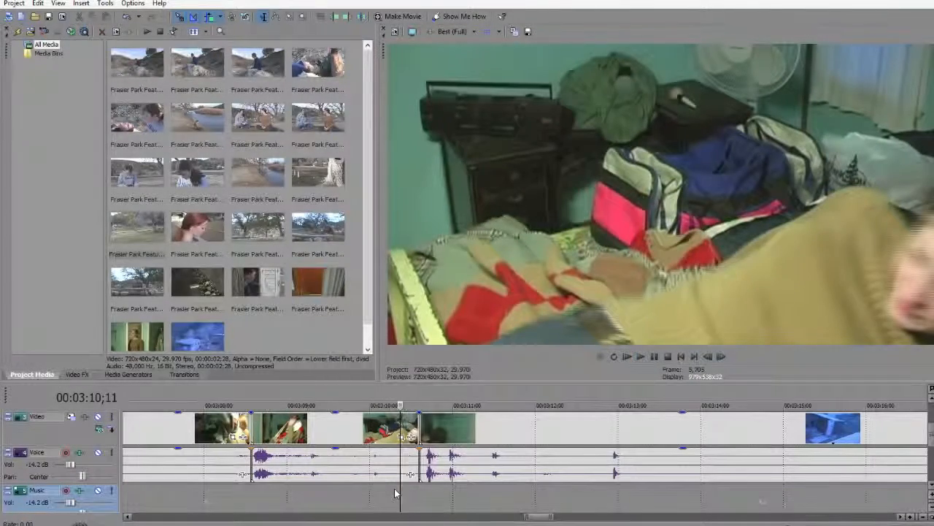
click(412, 423)
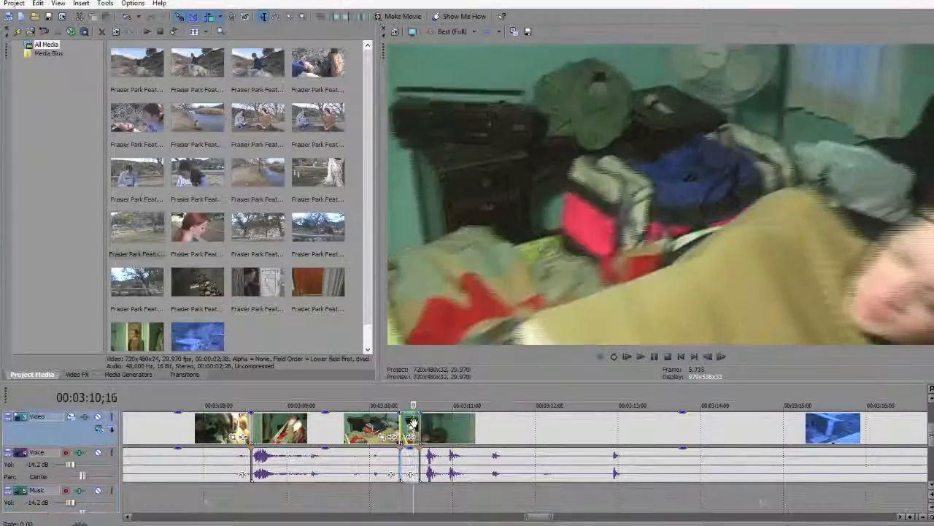
key(Delete)
click(196, 495)
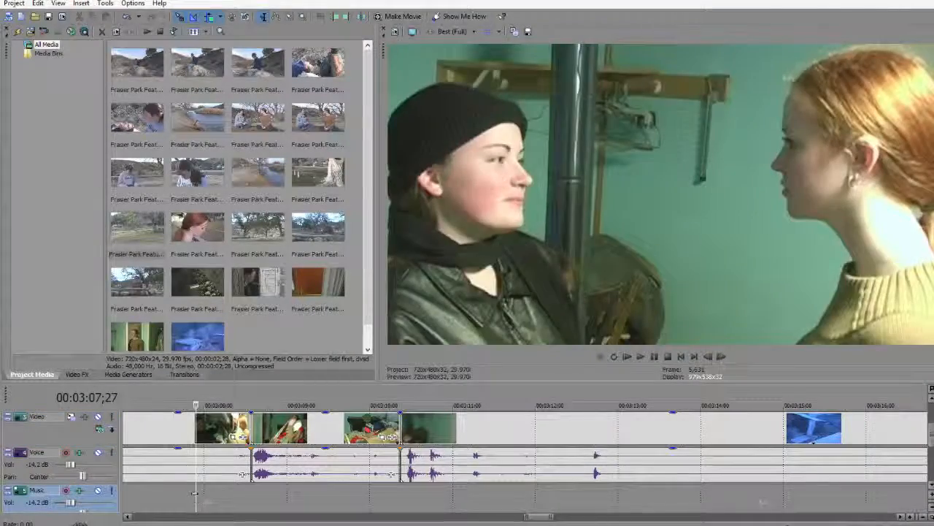
key(space)
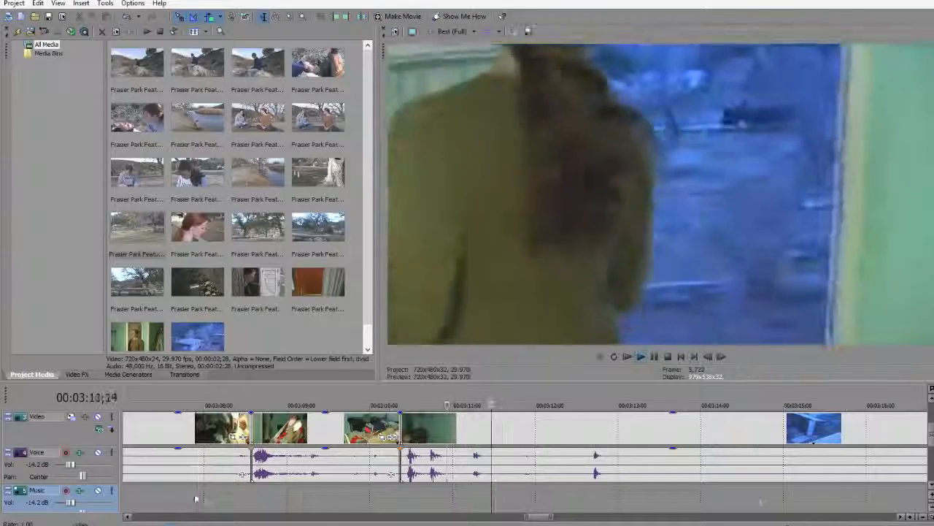
click(451, 495)
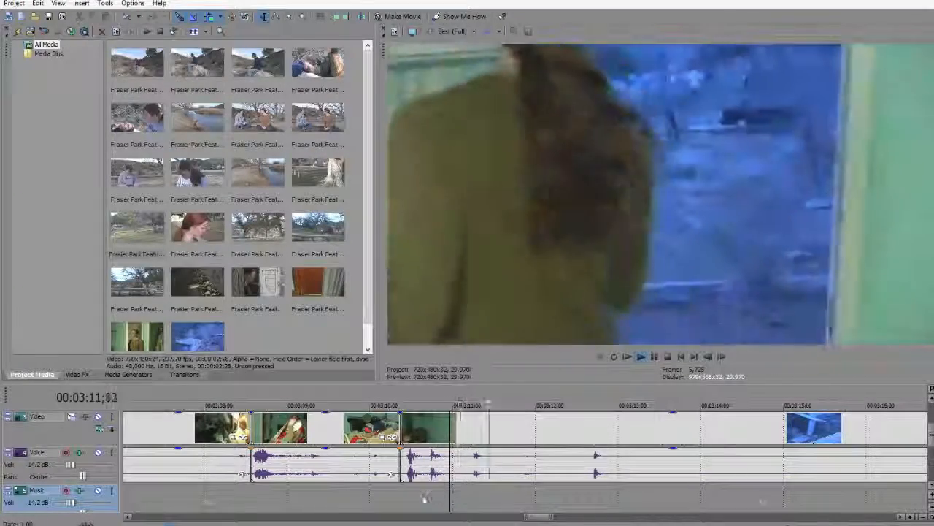
Step: Slide the doorway clip 10 frames earlier so it overlaps the end of the bed struggle clip, and play across the overlap
click(422, 497)
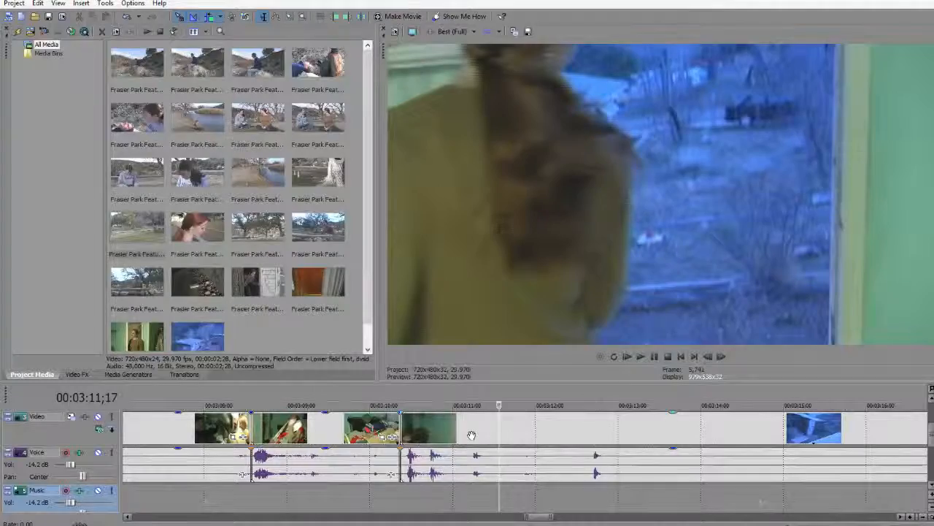
drag(472, 436, 444, 435)
click(288, 495)
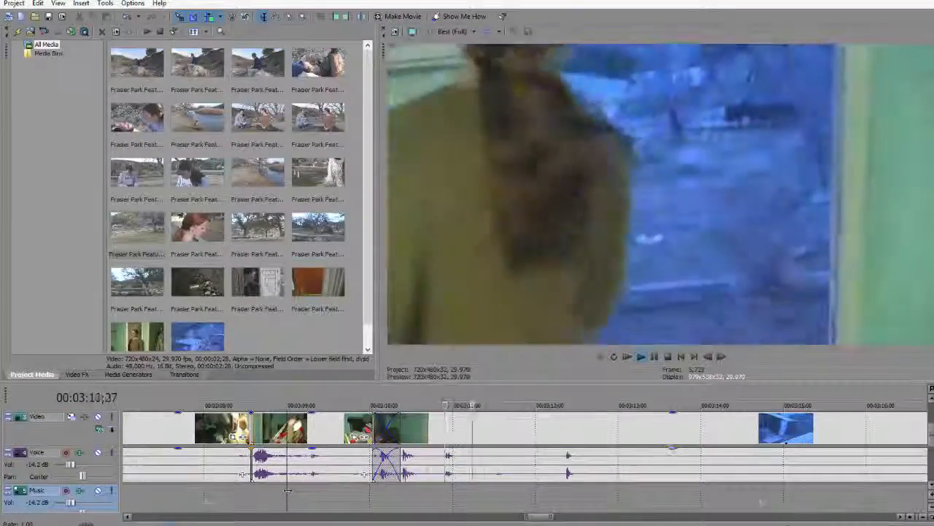
click(431, 434)
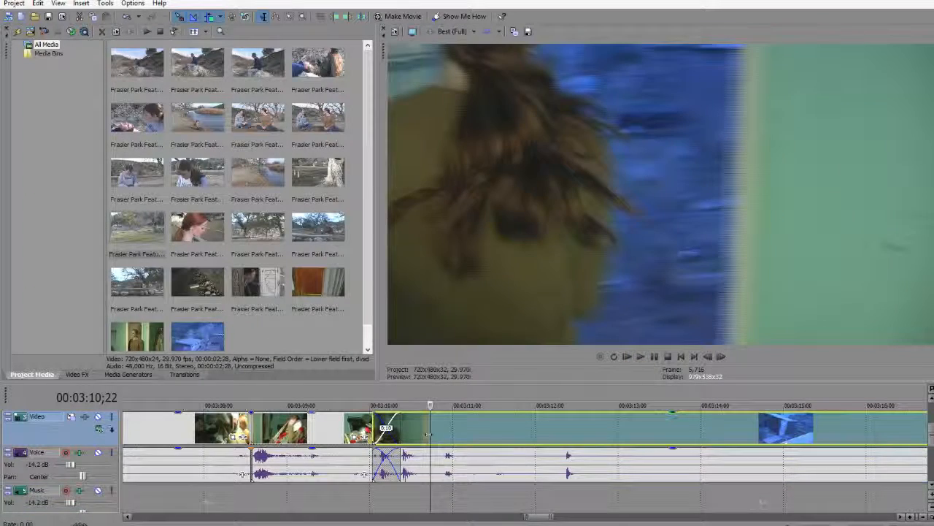
drag(370, 422, 405, 422)
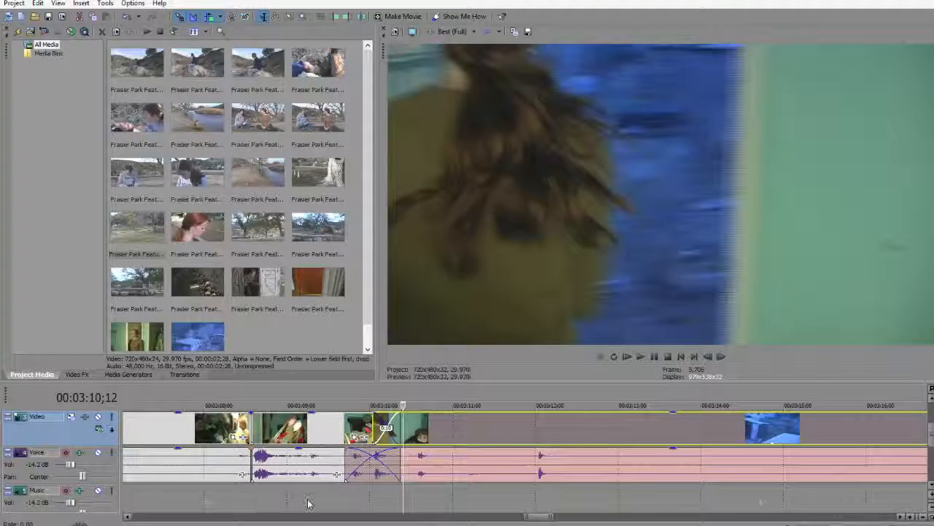
key(ctrl+z)
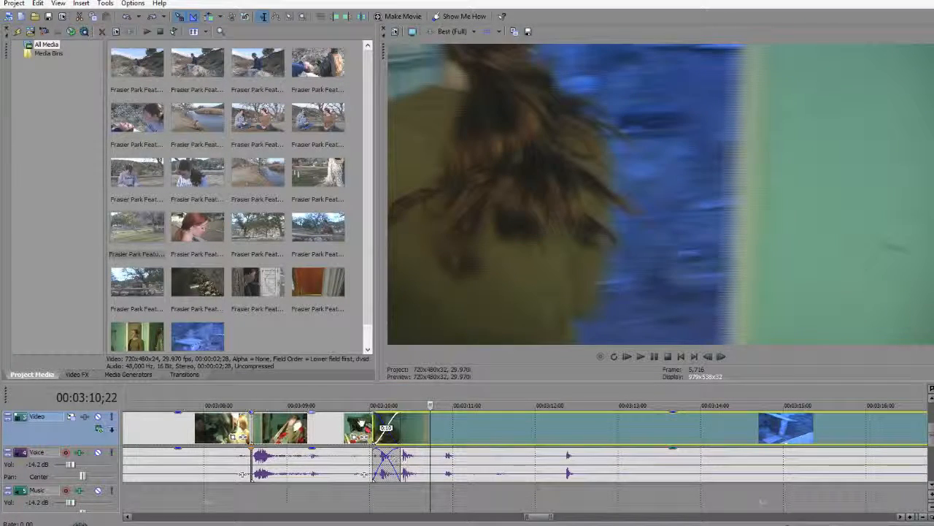
Step: Trim the video start of the doorway clip to replace the overlap with a hard cut, and replay both jump cuts
drag(387, 428, 401, 427)
click(219, 497)
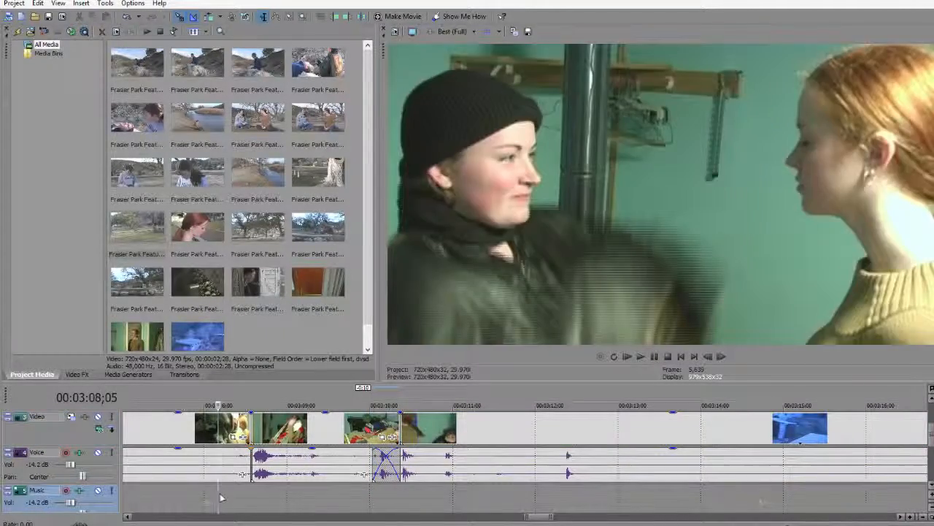
key(space)
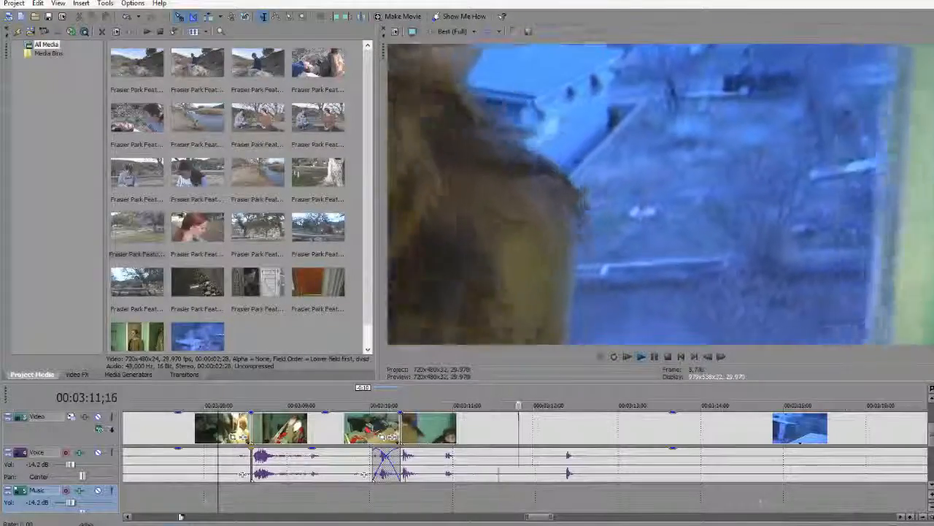
click(207, 496)
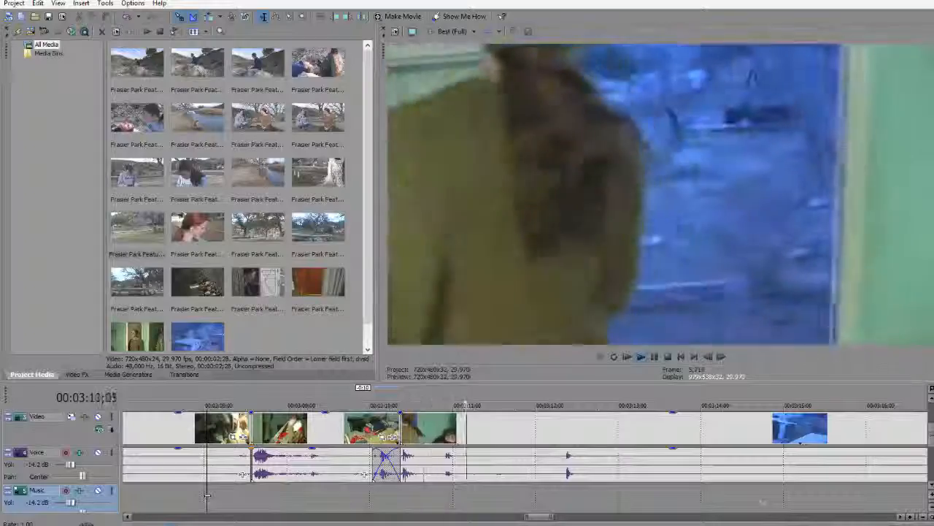
Step: Play on to the end of the film and examine the final clips and the timeline's end around 03:22;21
scroll(208, 498, down, 4)
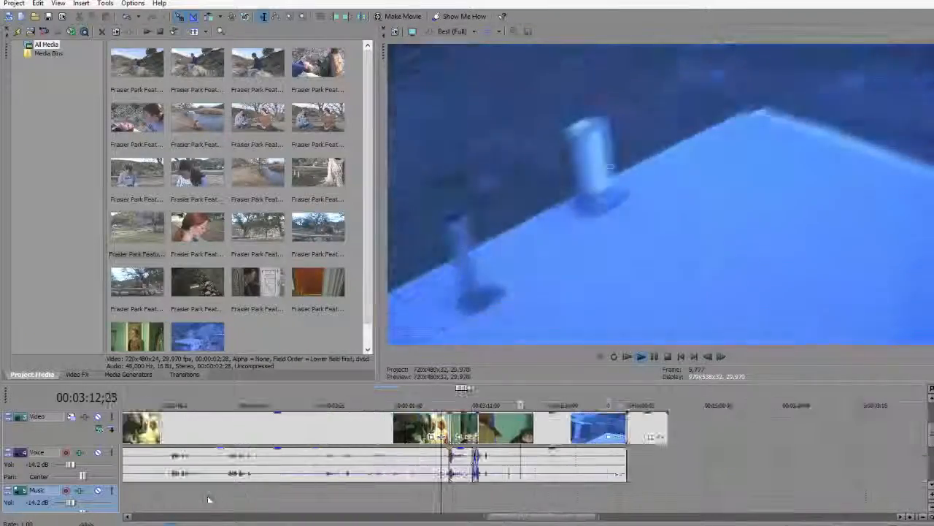
scroll(208, 500, down, 4)
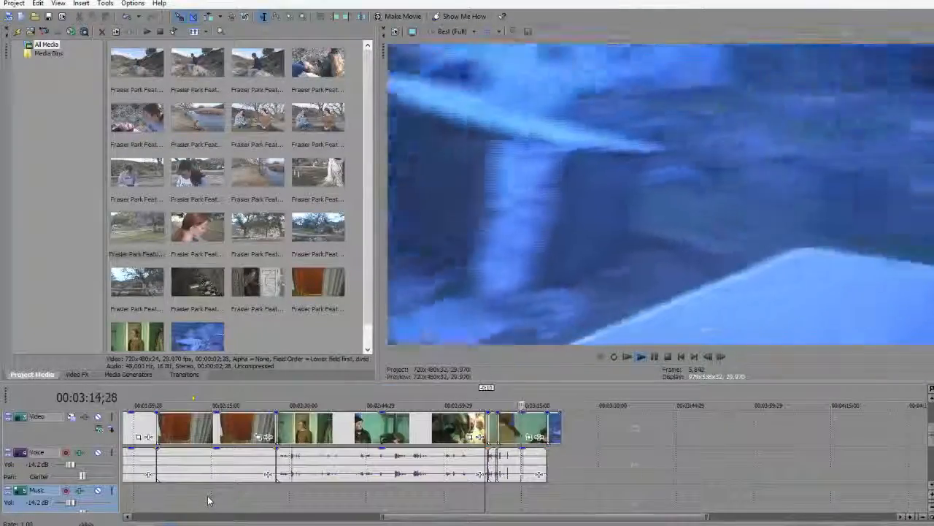
scroll(208, 499, down, 5)
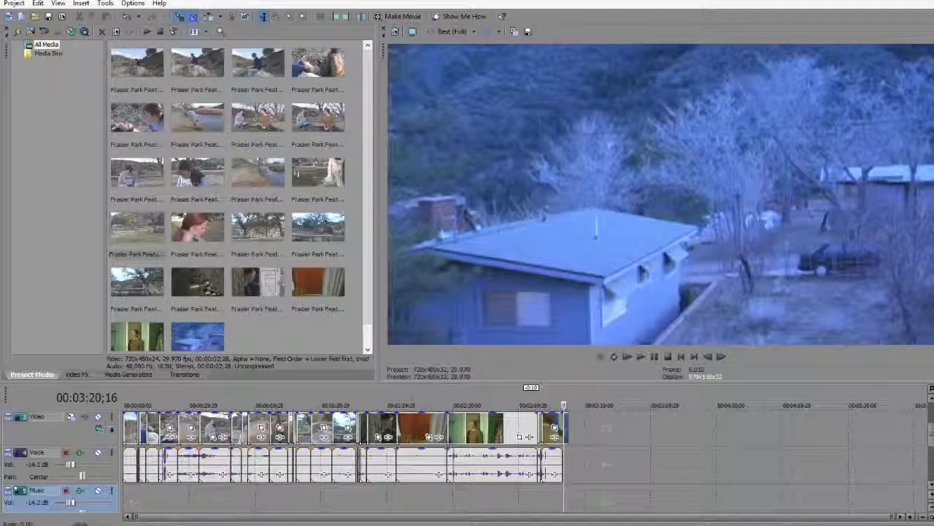
click(576, 471)
click(569, 471)
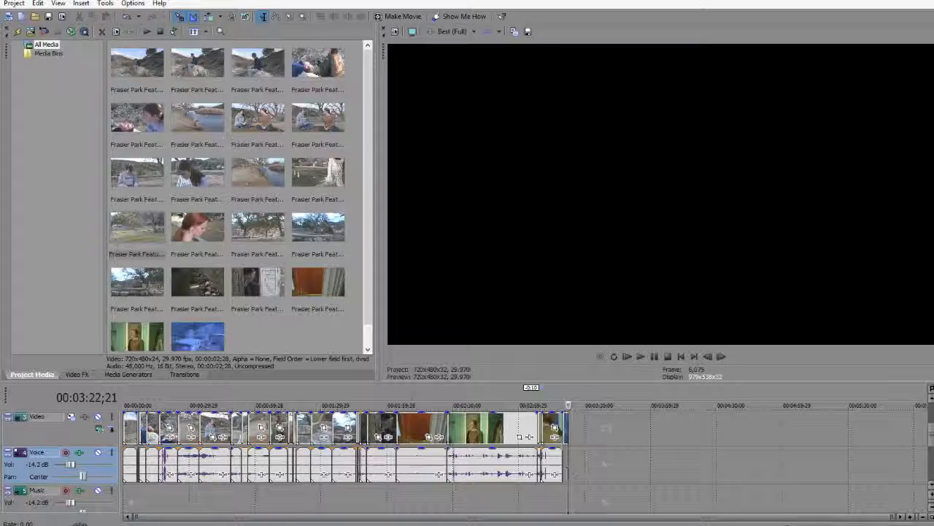
scroll(515, 497, up, 2)
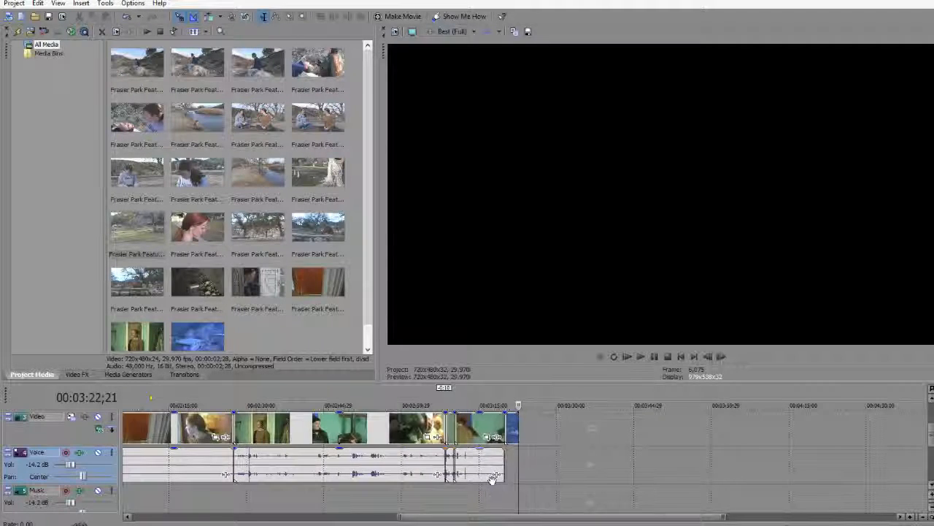
scroll(492, 480, up, 2)
scroll(453, 456, down, 4)
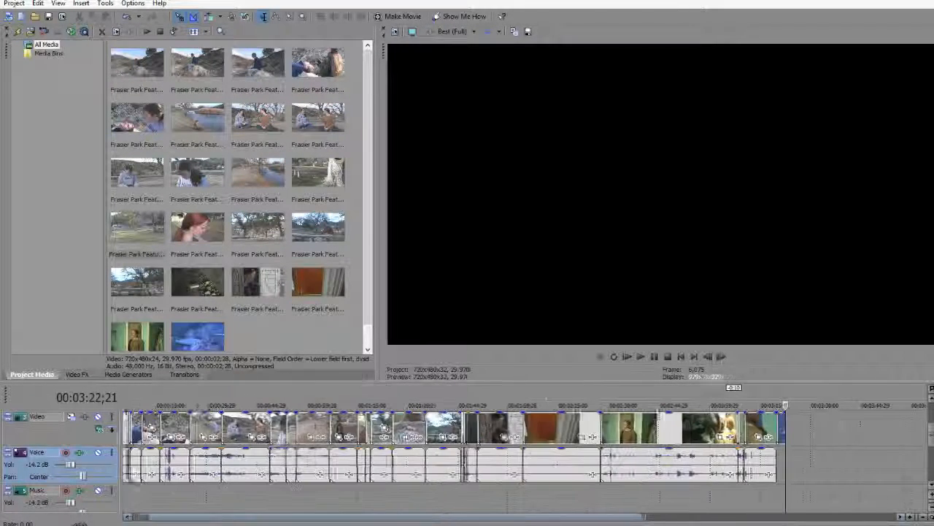
Step: Spot-check the film from its first frame through the park conversation, stone wall, hallway and green room scenes
click(127, 501)
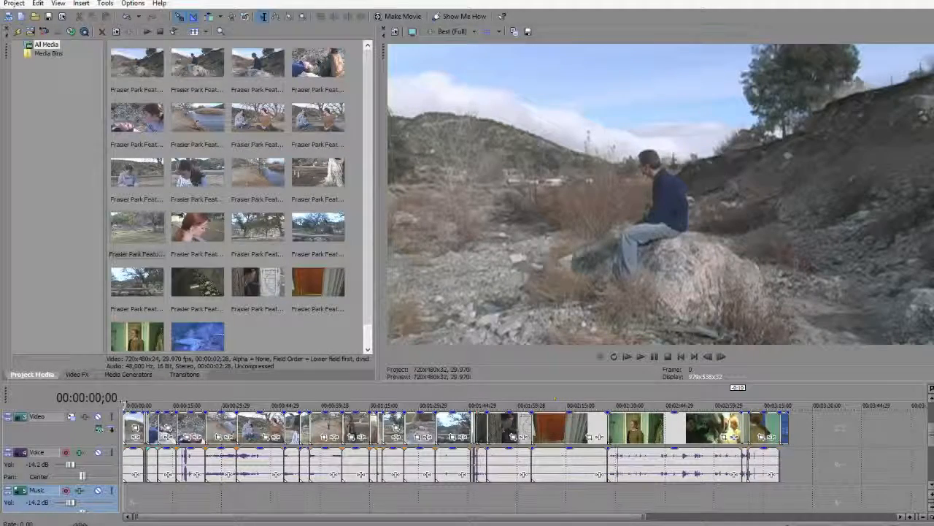
click(236, 500)
key(space)
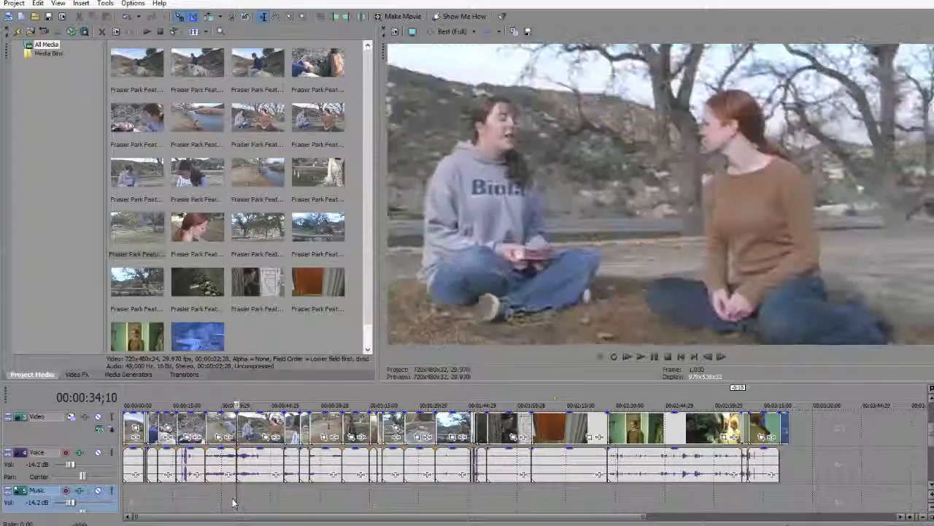
click(461, 491)
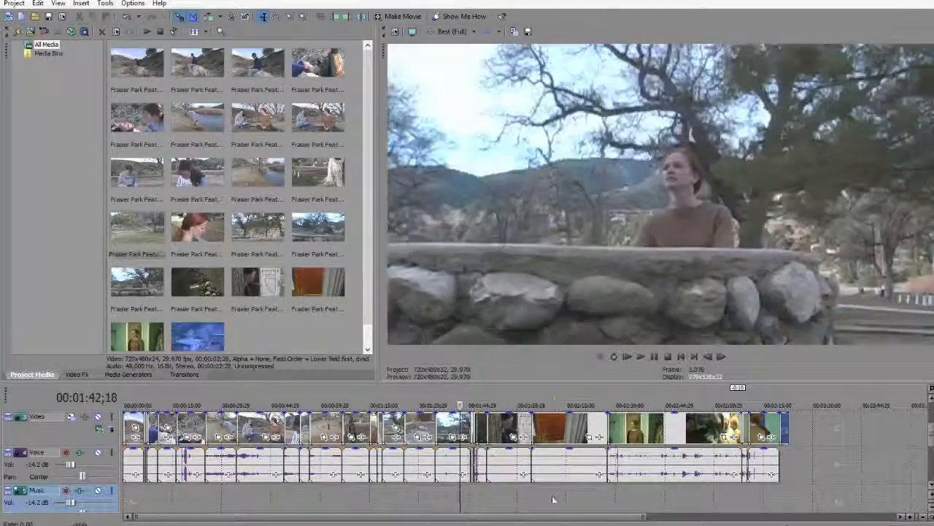
click(579, 499)
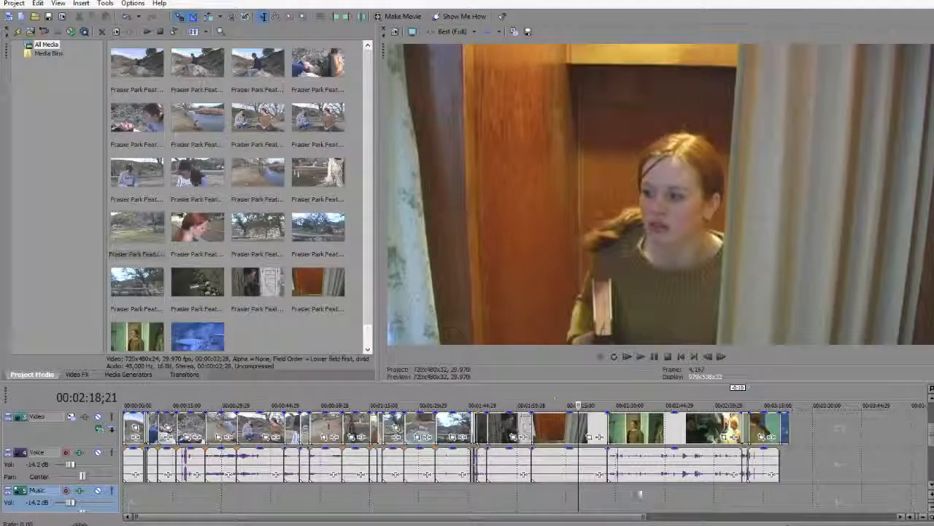
click(652, 495)
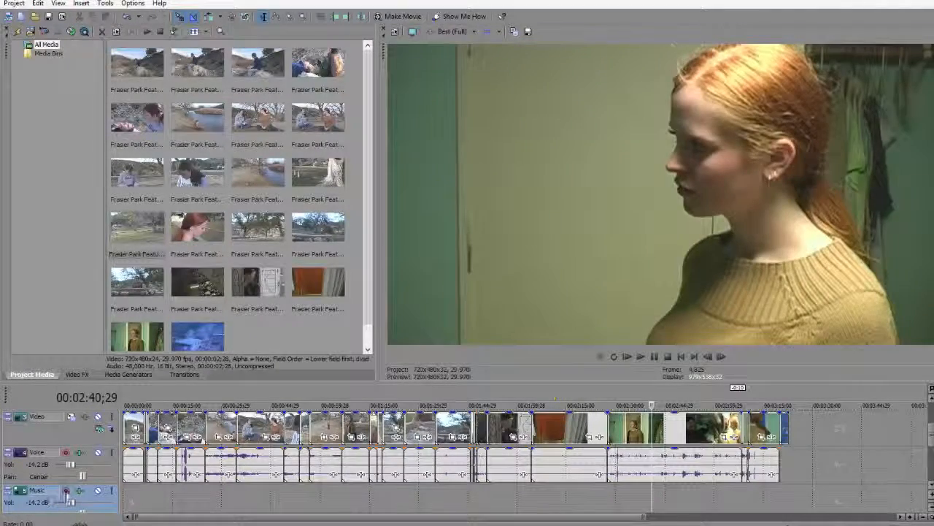
Step: Revisit the opening shot, and play the transition from the end of the park scene into the tunnel shot up to 01:50;10
click(133, 496)
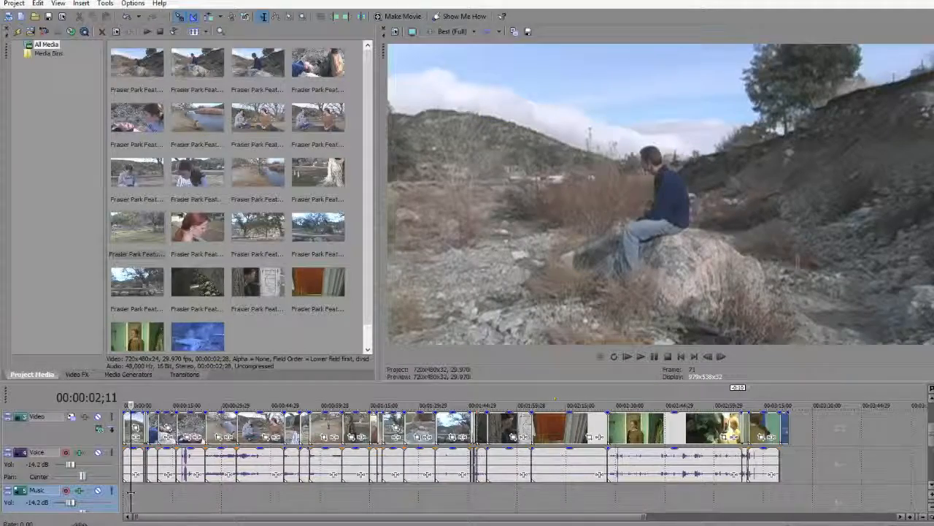
click(457, 489)
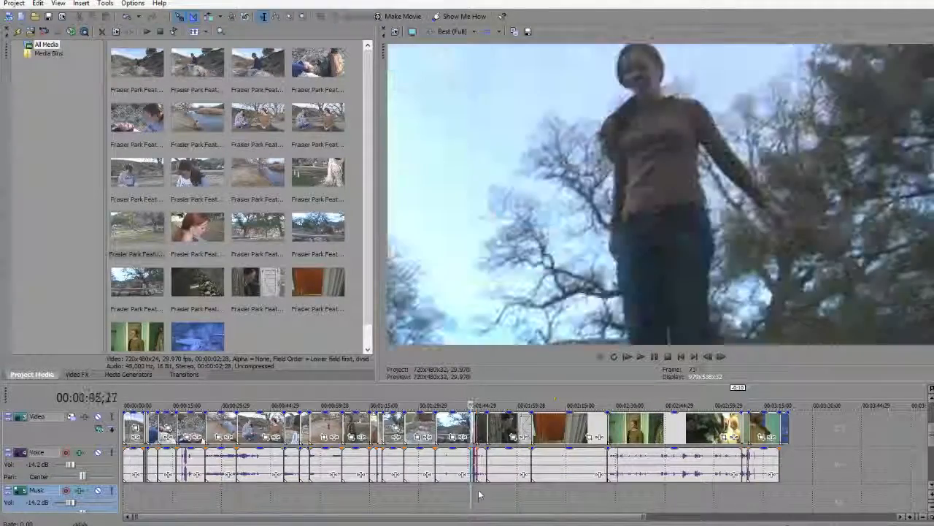
key(space)
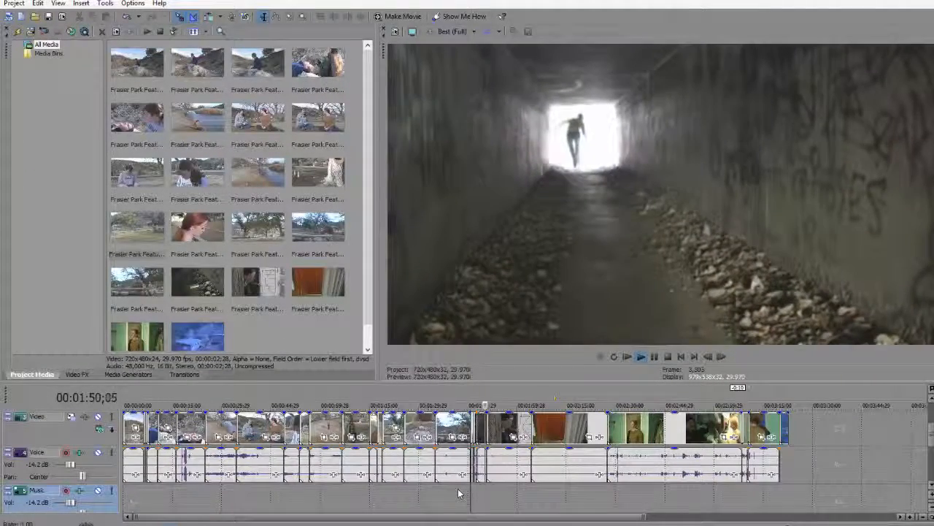
key(space)
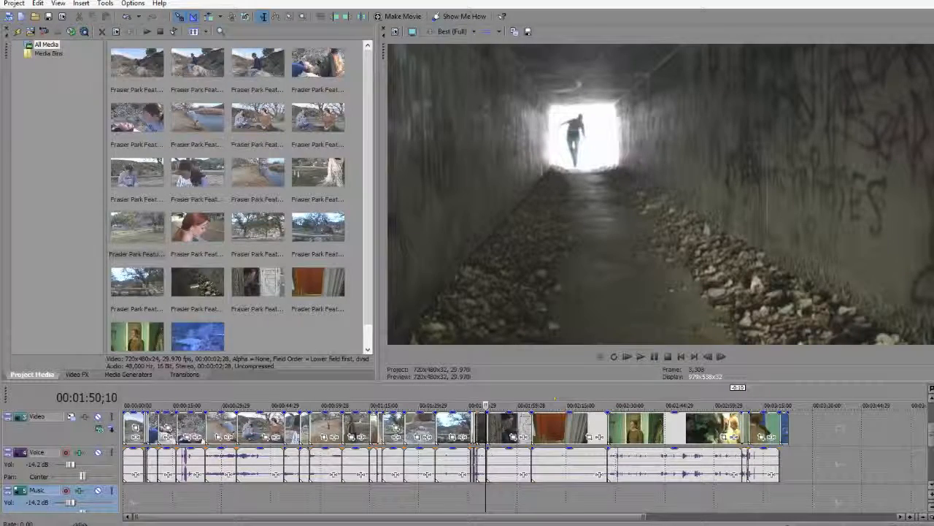
click(859, 524)
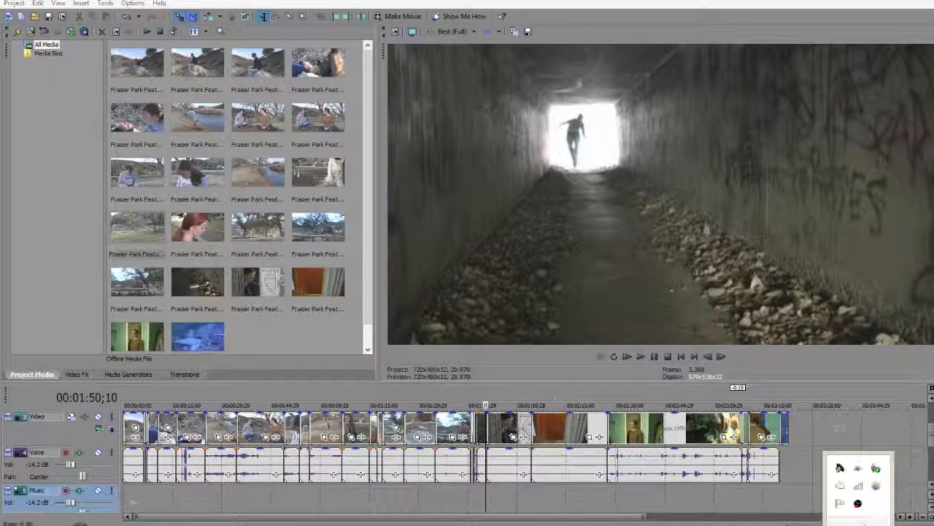
click(859, 504)
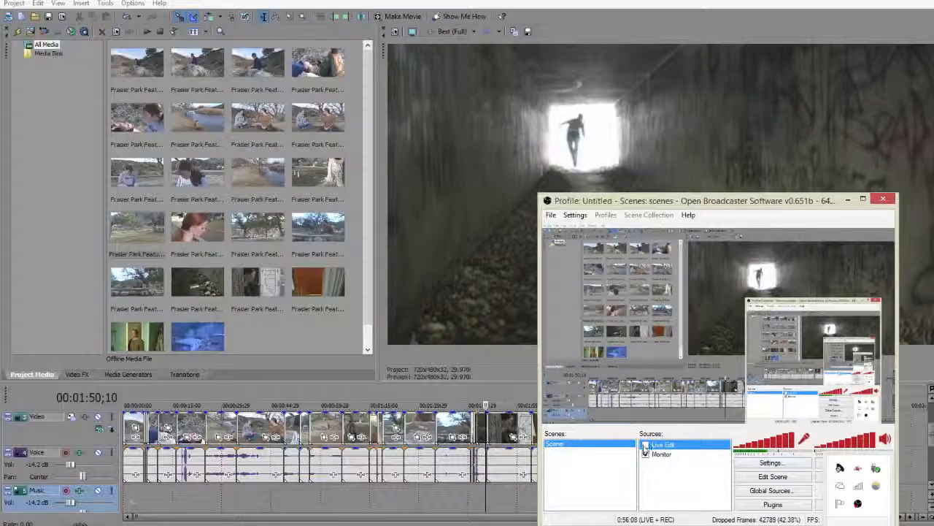